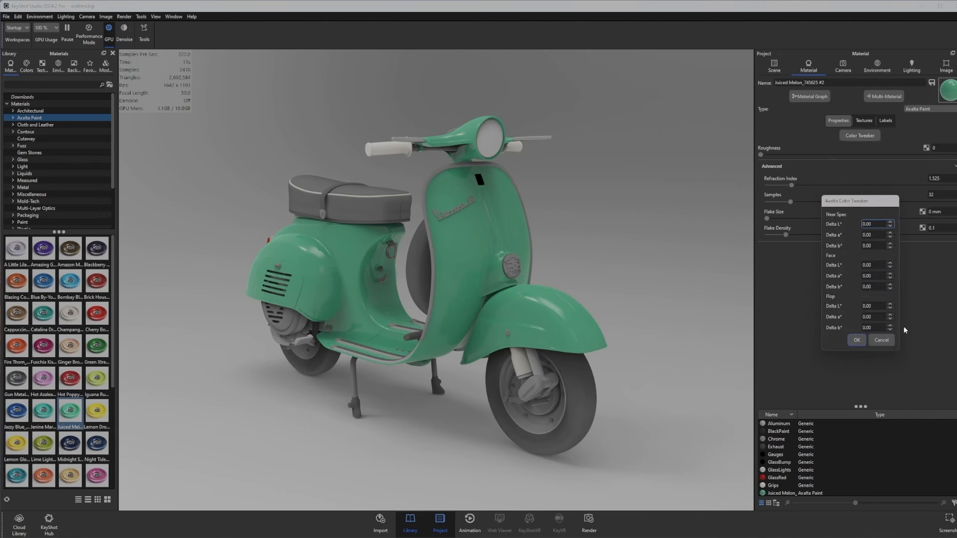
Cancel the color tweaks, undo the Juiced Melon paint, and change the scooter body's Paint material to the Metallic Paint type.
left_click(881, 340)
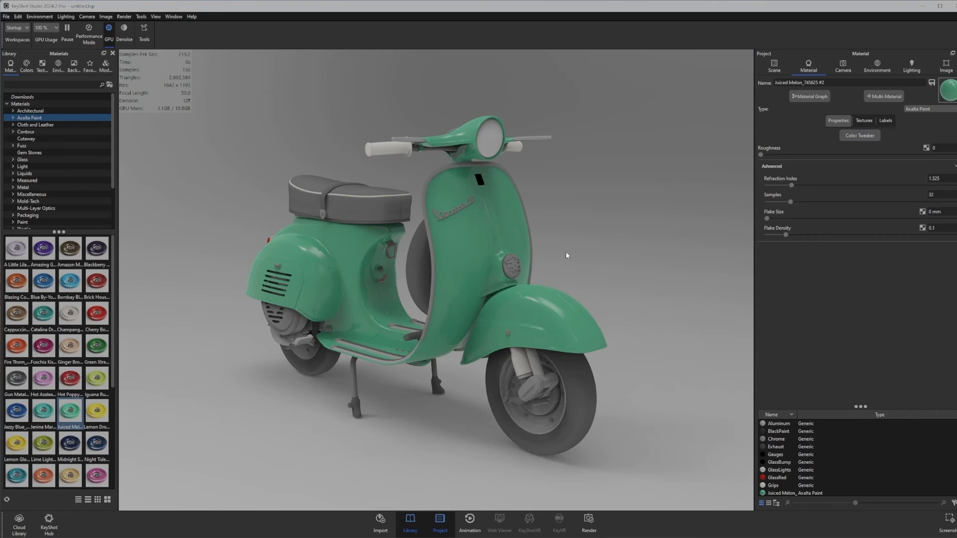
key("ctrl+z")
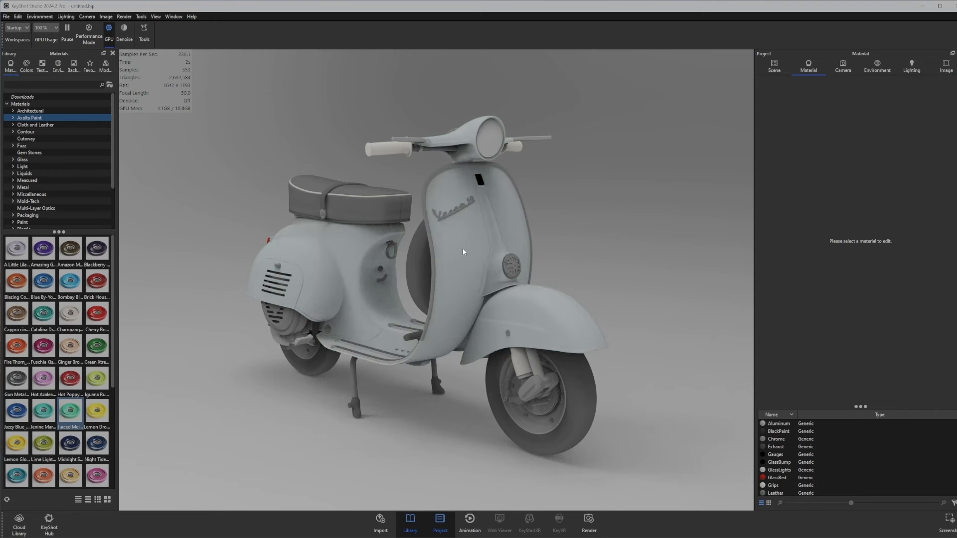
double_click(464, 252)
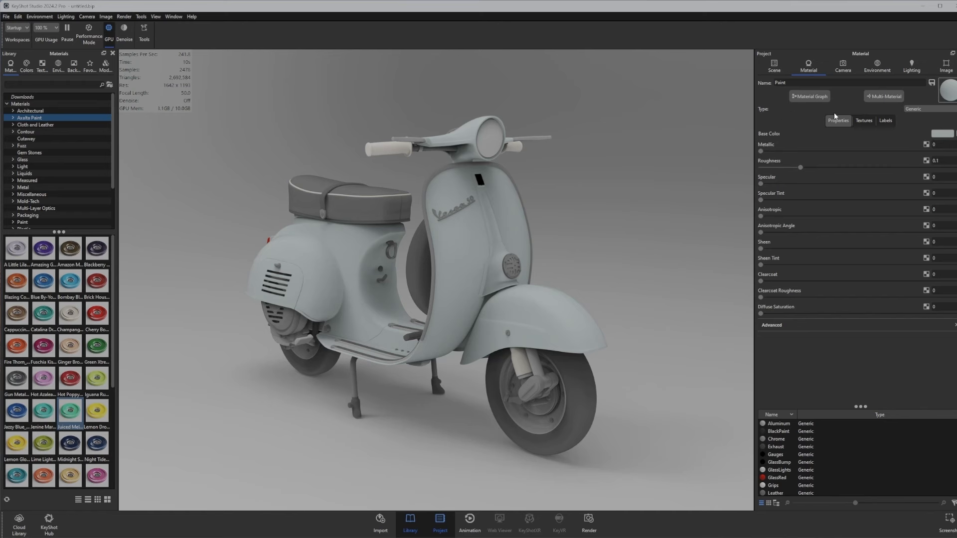
left_click(922, 108)
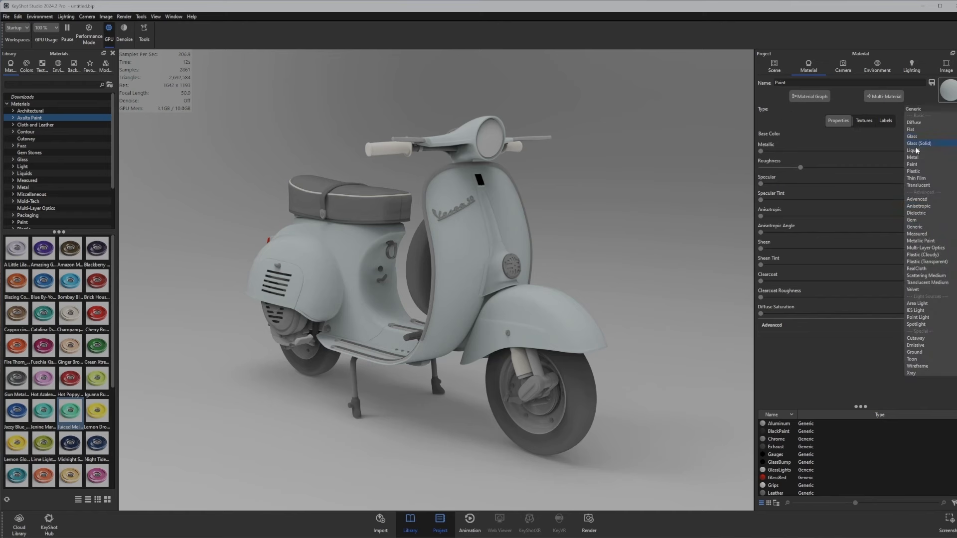
left_click(923, 241)
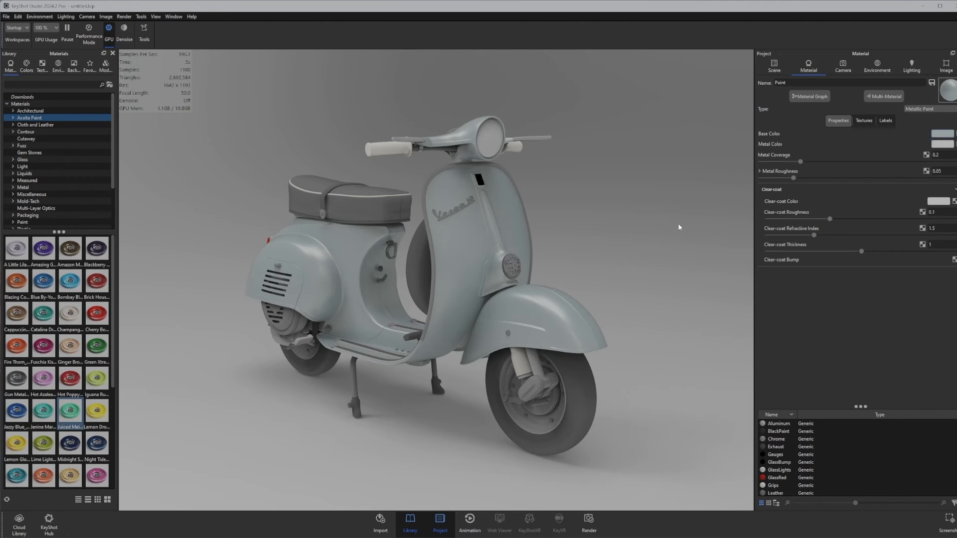
Set the body paint's metal color to a pale green with hue 93°, saturation 7% and value 98%.
left_click(942, 144)
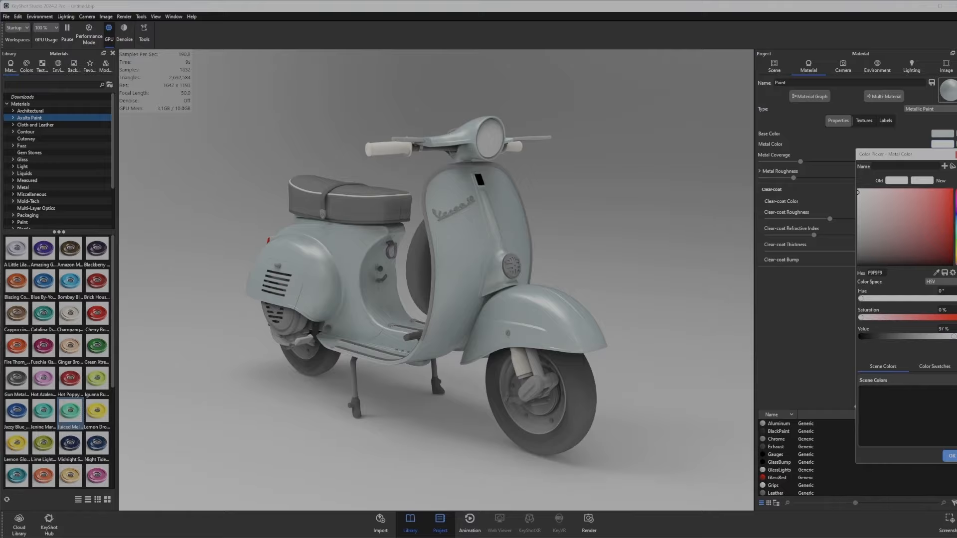
left_click(956, 252)
left_click_drag(956, 251, 956, 248)
left_click_drag(868, 198, 879, 190)
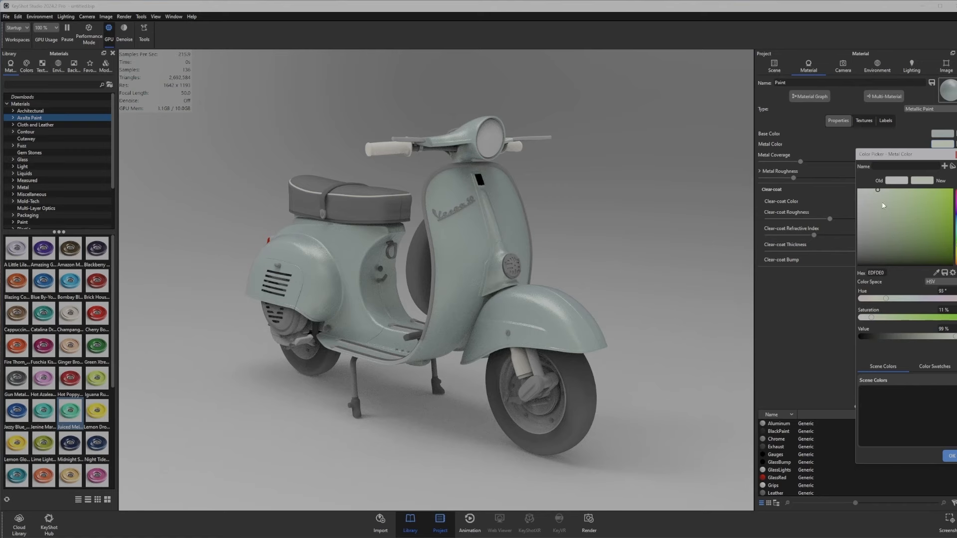
left_click(872, 193)
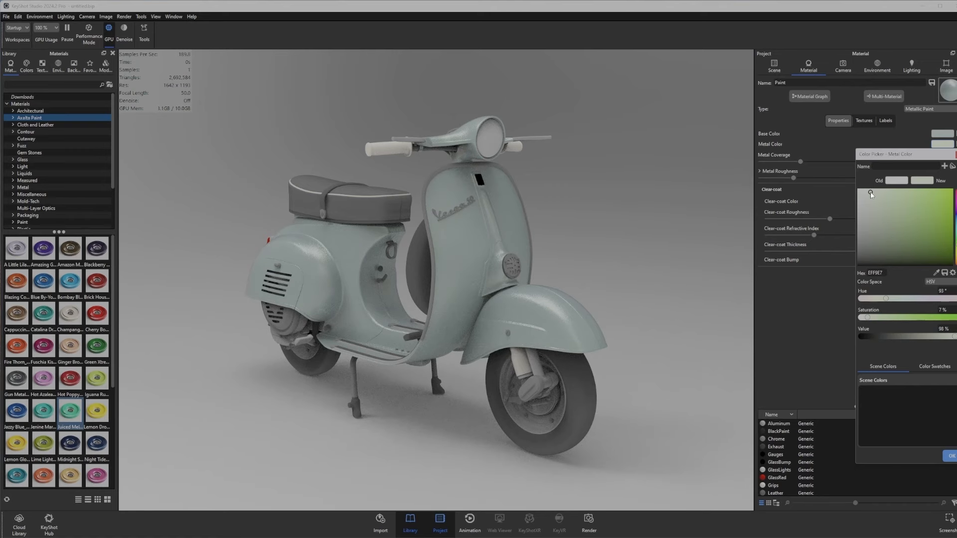
left_click(950, 456)
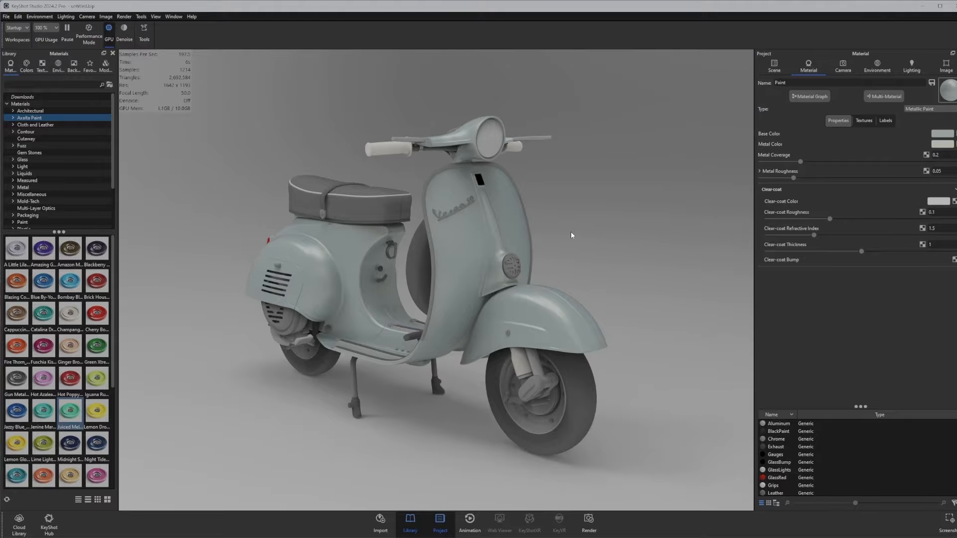
Set the body paint's clear-coat roughness to 0.15 and its metal roughness to 0.08.
left_click_drag(579, 231, 550, 236)
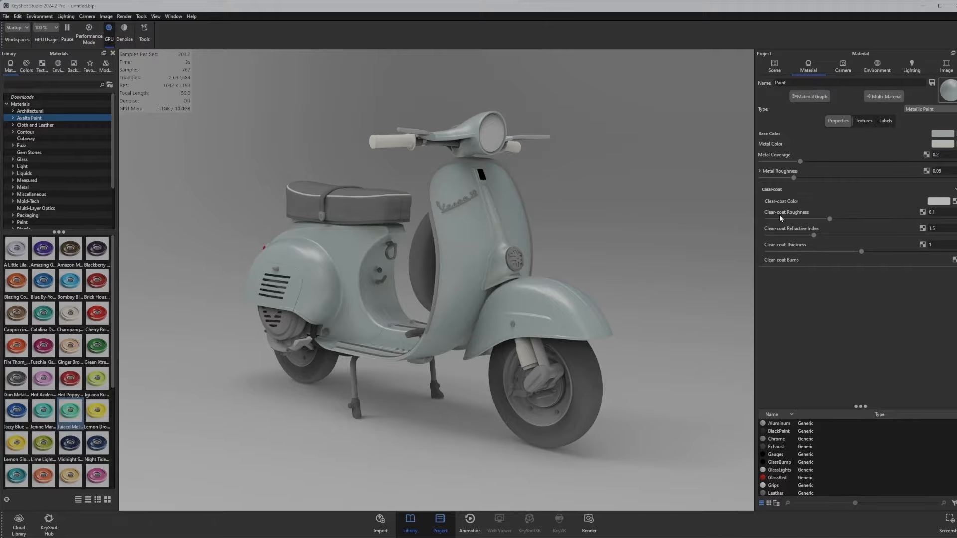
left_click_drag(457, 270, 439, 277)
left_click(944, 214)
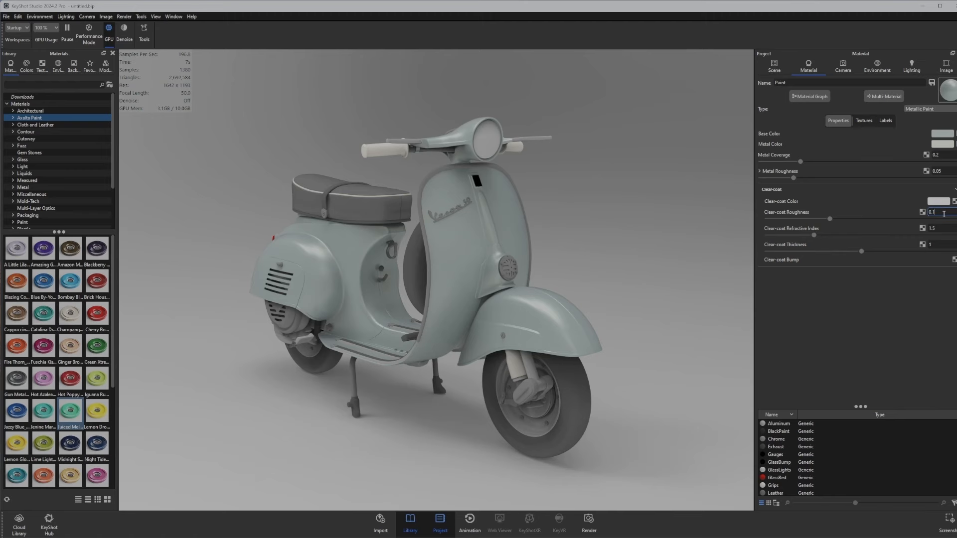
type("5")
key("Return")
left_click(945, 171)
key("BackSpace")
type("8")
key("Return")
Select the front tire's TireBump material and change its type to Plastic.
left_click_drag(638, 158, 602, 424)
scroll(623, 392, "up", 2)
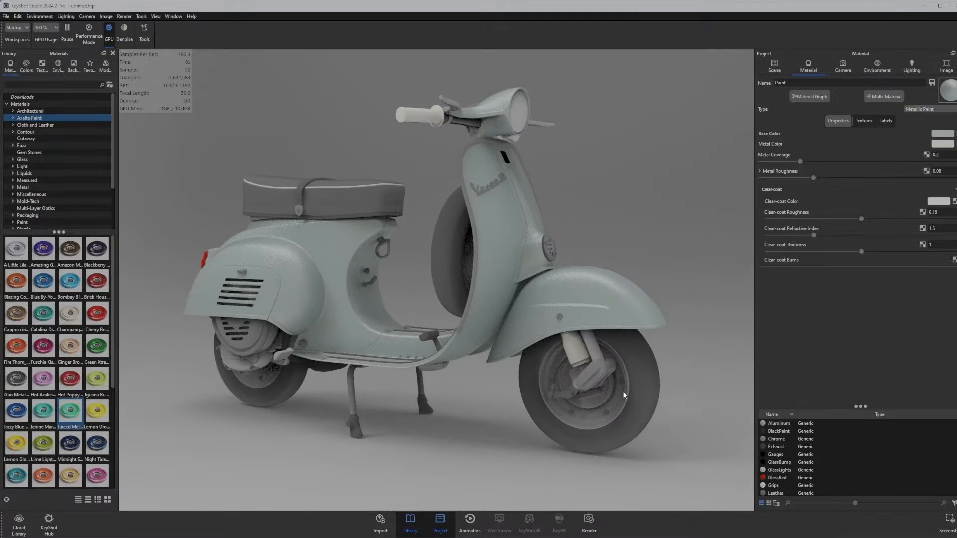
left_click_drag(656, 404, 636, 400)
double_click(645, 395)
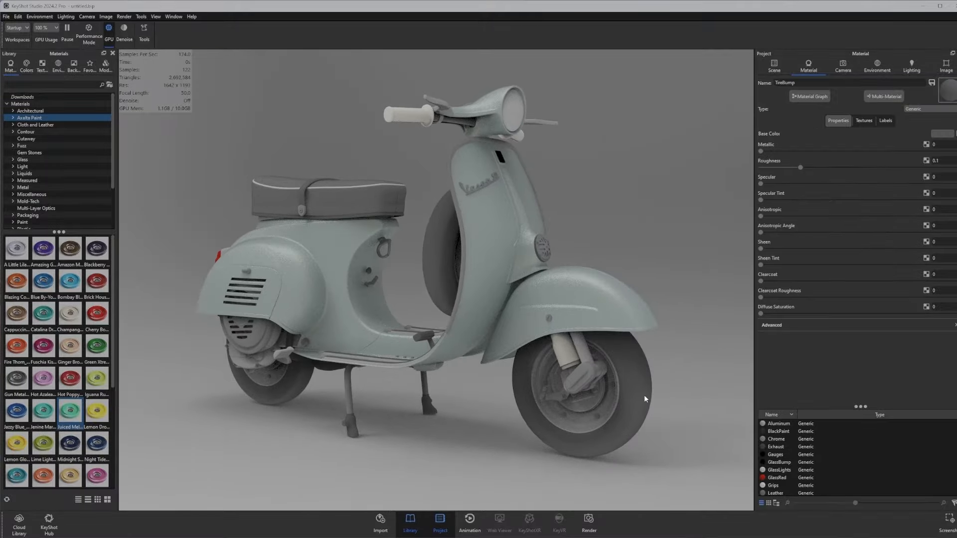
left_click(934, 109)
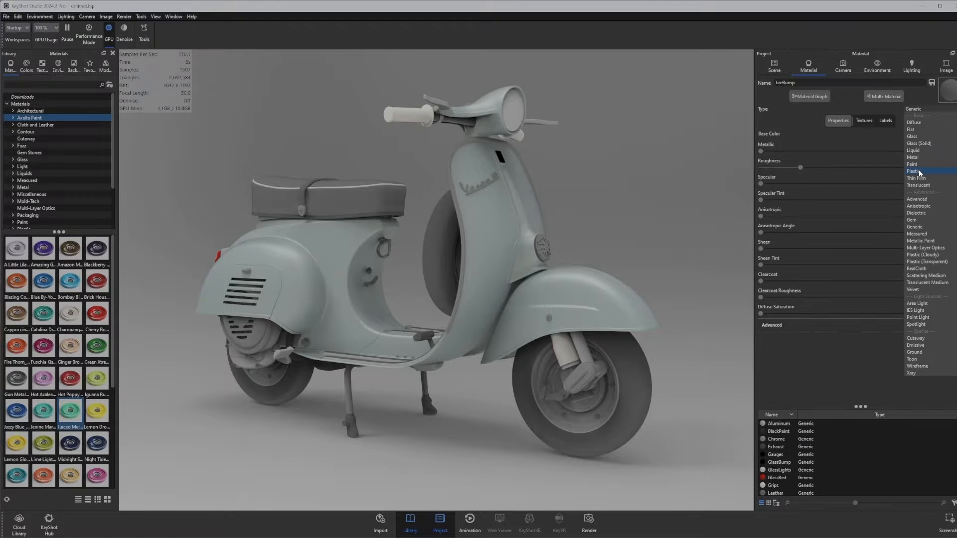
left_click(920, 172)
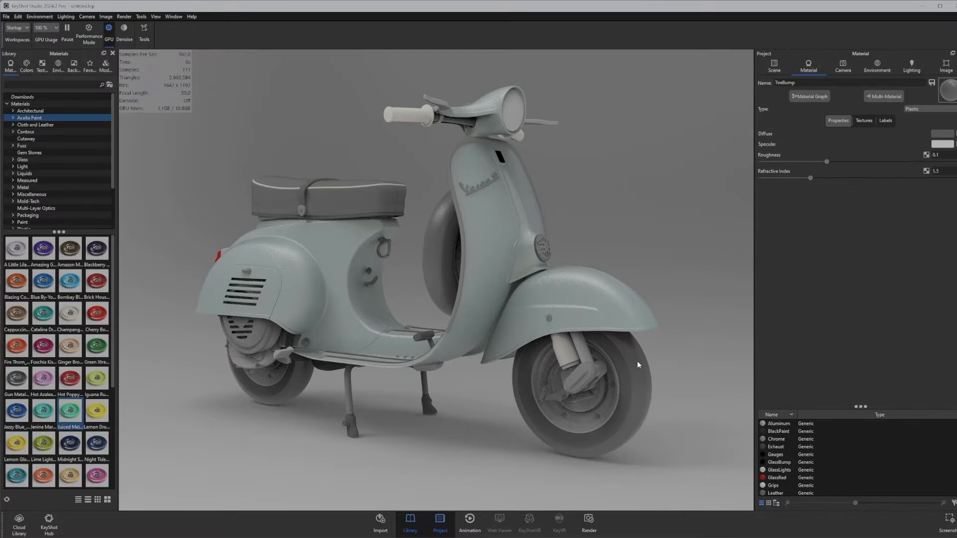
Set the tire material's diffuse color to a dark gray using the Grayscale color space at 10% brightness.
scroll(671, 388, "up", 3)
middle_click_drag(672, 387, 422, 349)
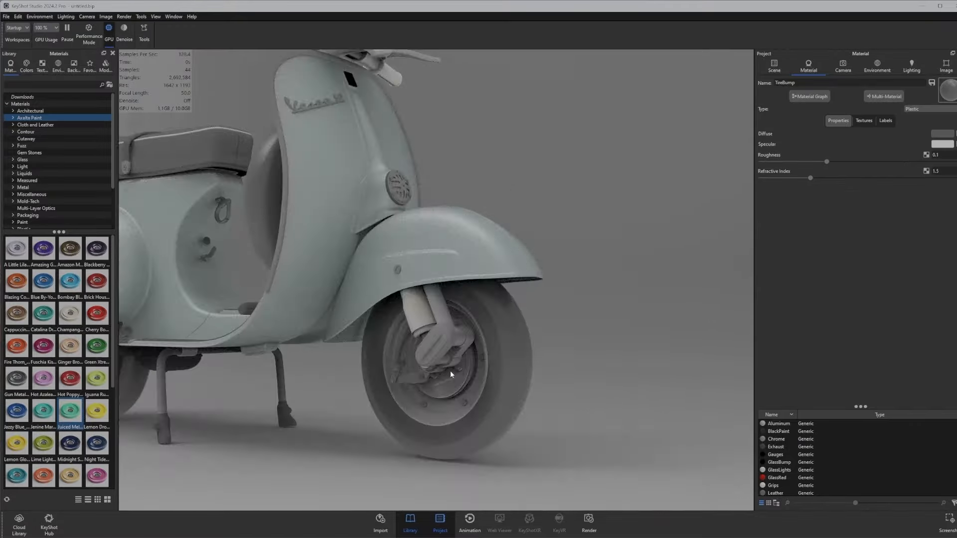
left_click_drag(450, 370, 472, 386)
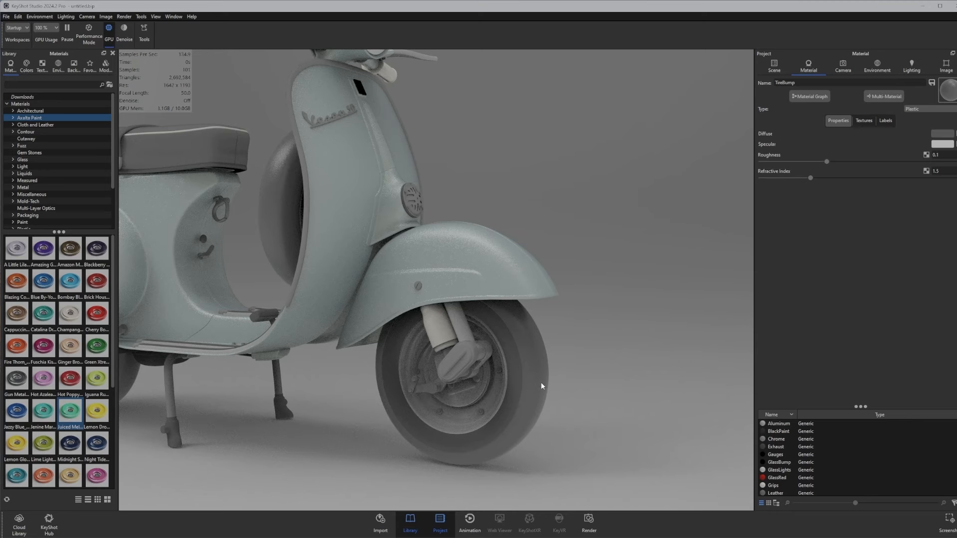
scroll(541, 385, "down", 1)
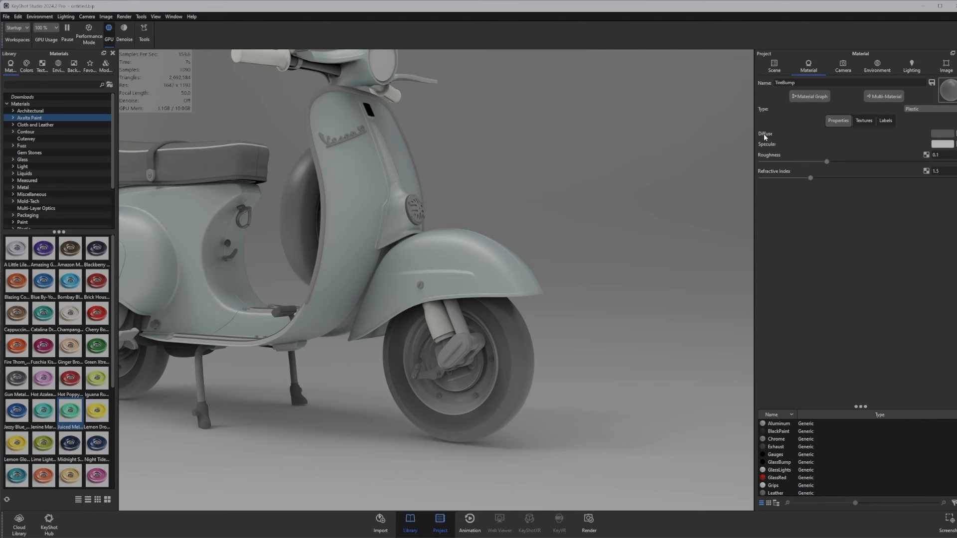
left_click(941, 134)
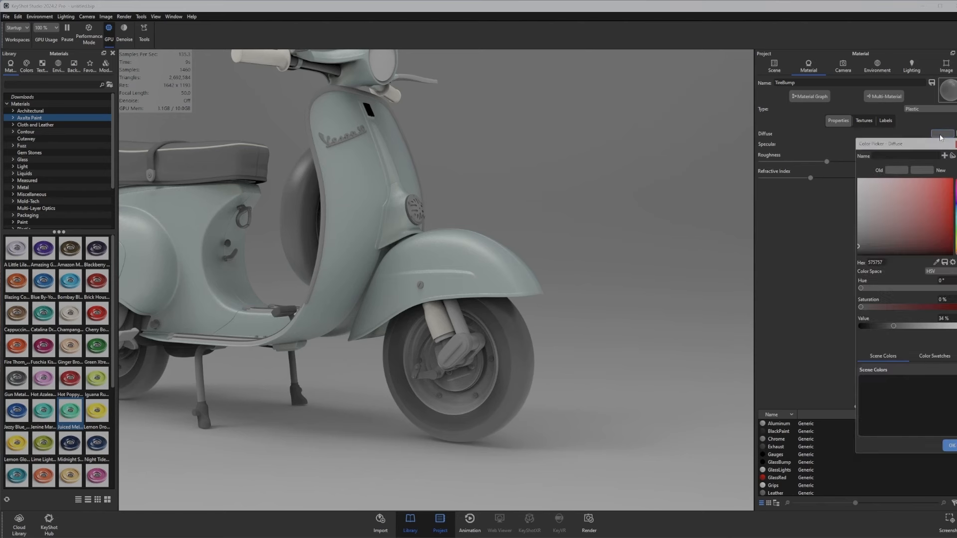
left_click(936, 272)
left_click(938, 299)
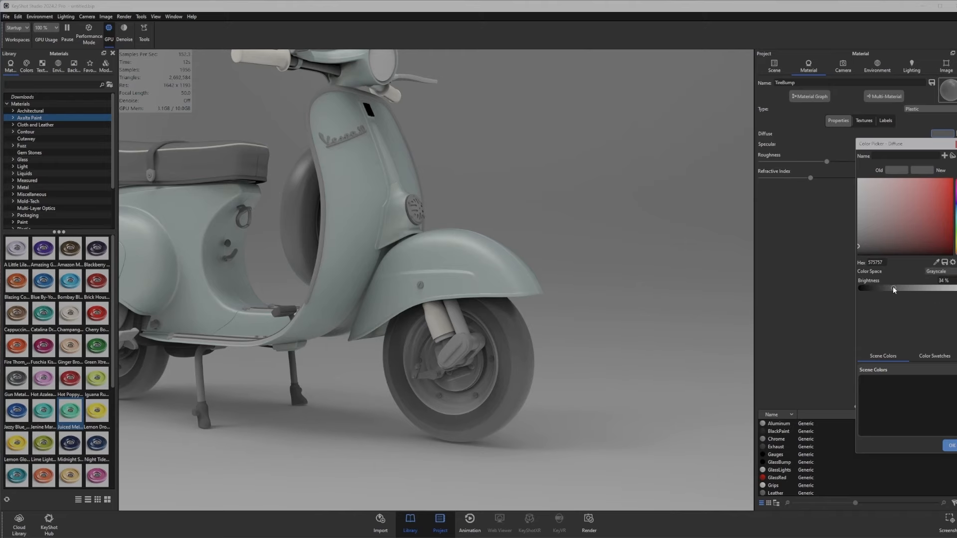
left_click_drag(893, 288, 880, 288)
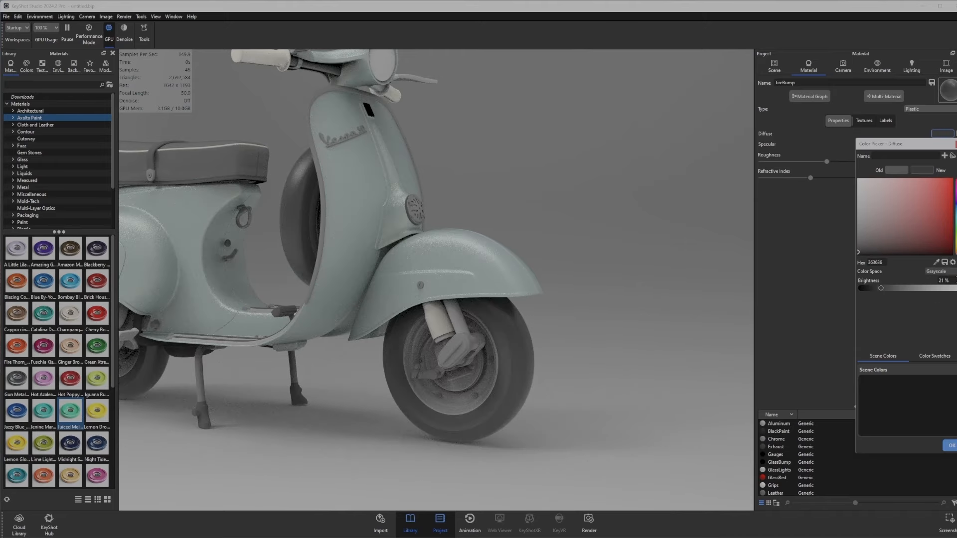
double_click(940, 281)
type("10")
key("Return")
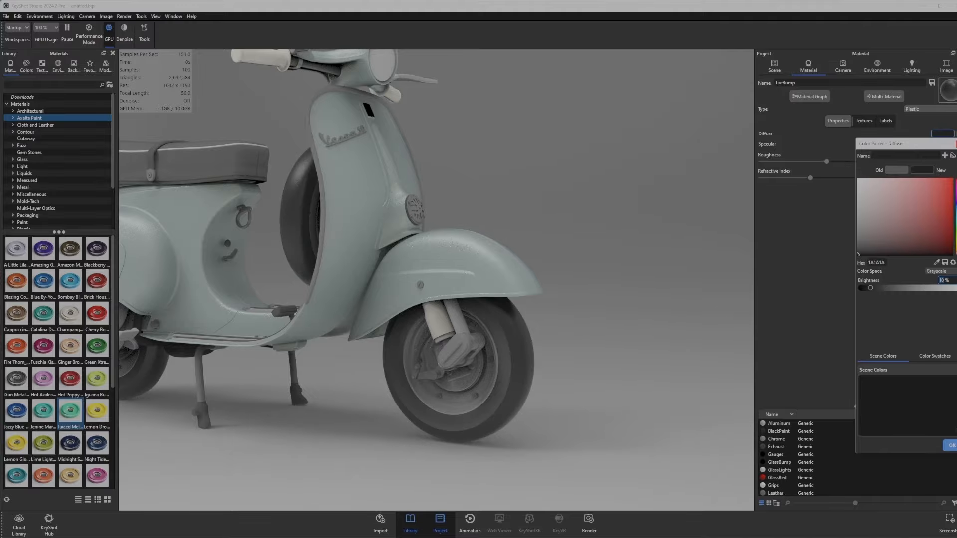
left_click(952, 447)
Bring the whole scooter back into view and open the material graph of the TireBump material.
left_click_drag(609, 371, 544, 377)
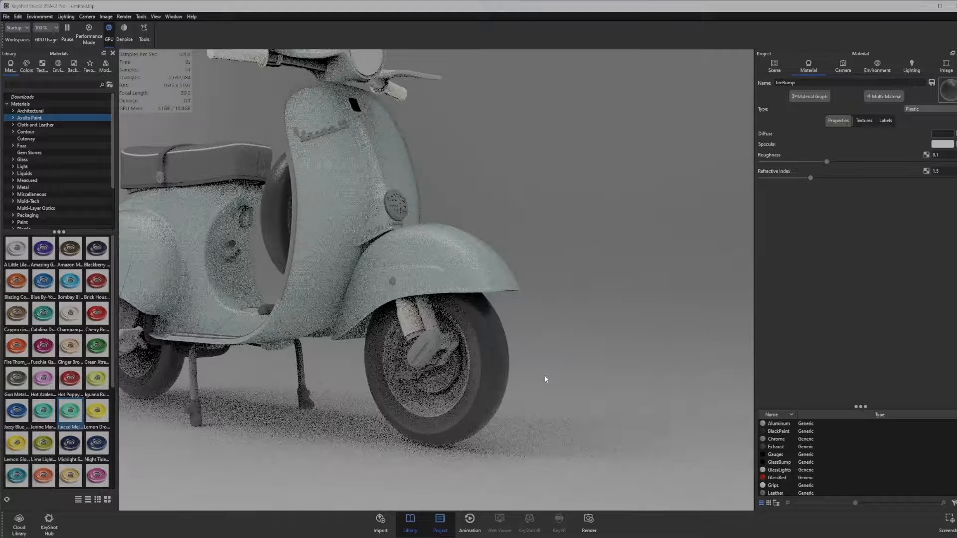
scroll(553, 376, "down", 4)
middle_click_drag(586, 375, 626, 407)
left_click_drag(625, 408, 641, 364)
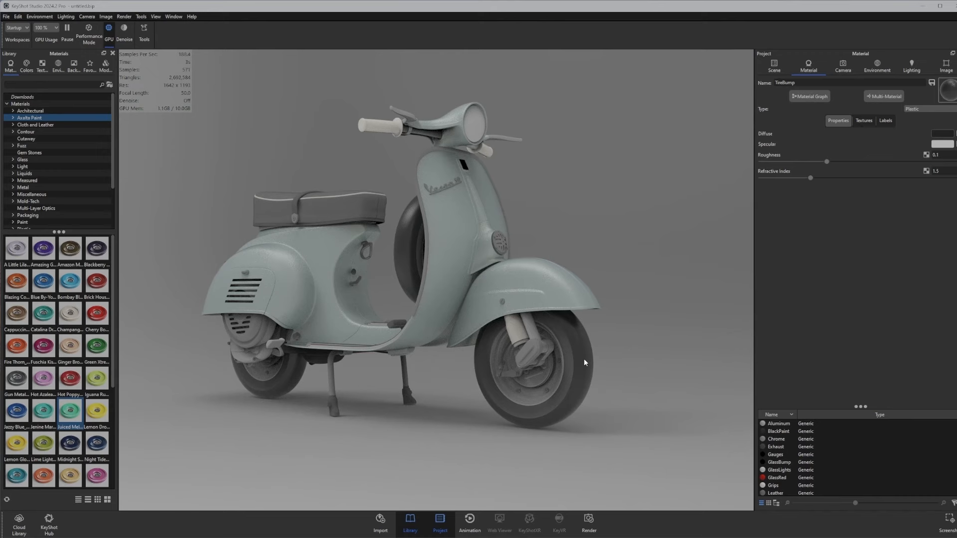
left_click(807, 98)
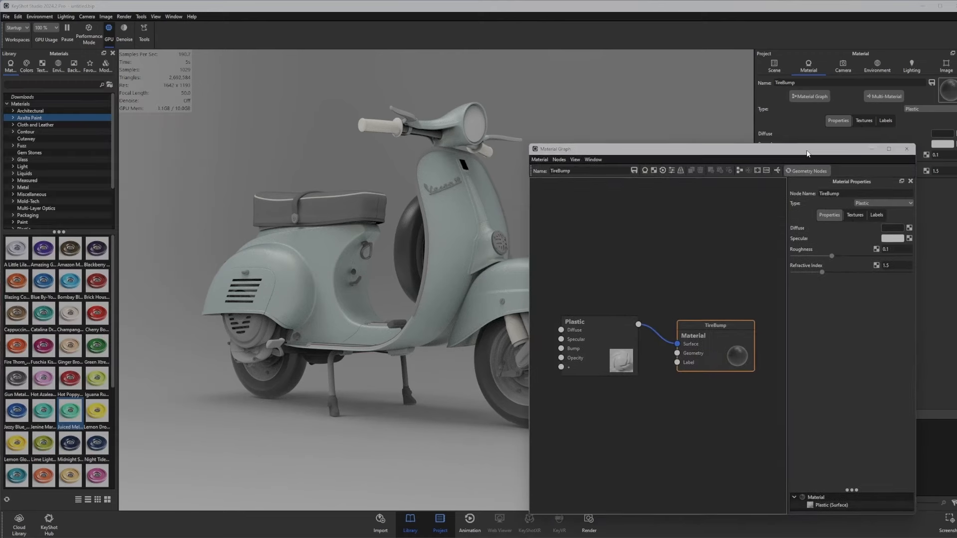
left_click_drag(787, 153, 794, 139)
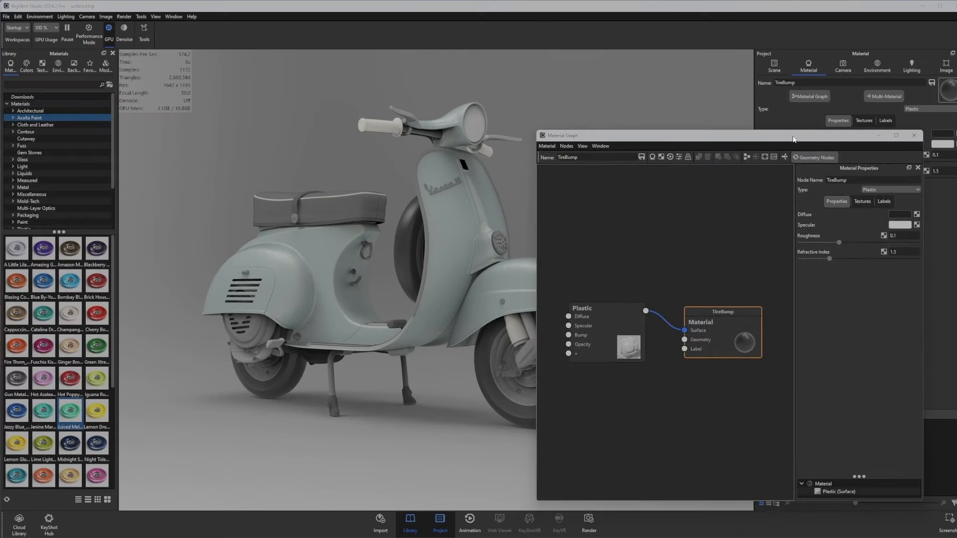
Search the texture library for "copp" and add the copper_h01C texture to the tire's material graph.
left_click(42, 65)
left_click(40, 84)
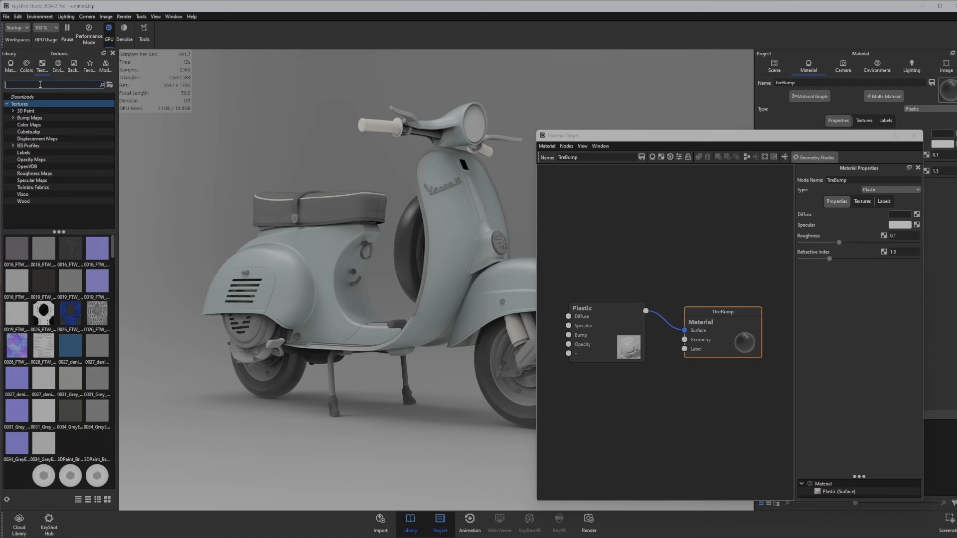
type("copp")
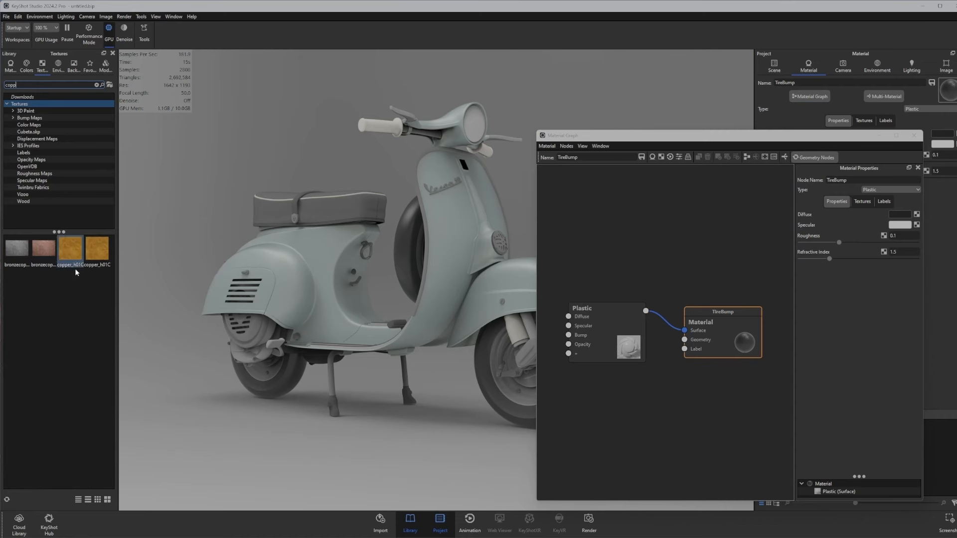
left_click_drag(70, 261, 624, 246)
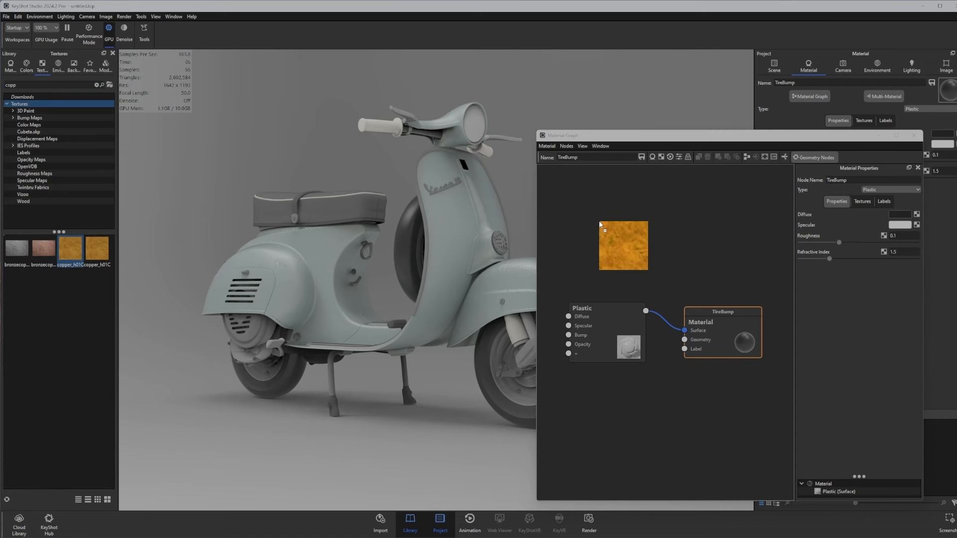
Connect the copper_h01C texture map to the Specular input of the Plastic node and spread the nodes apart.
left_click_drag(697, 138, 799, 107)
left_click_drag(725, 202, 785, 212)
left_click_drag(699, 210, 607, 212)
left_click_drag(789, 211, 820, 217)
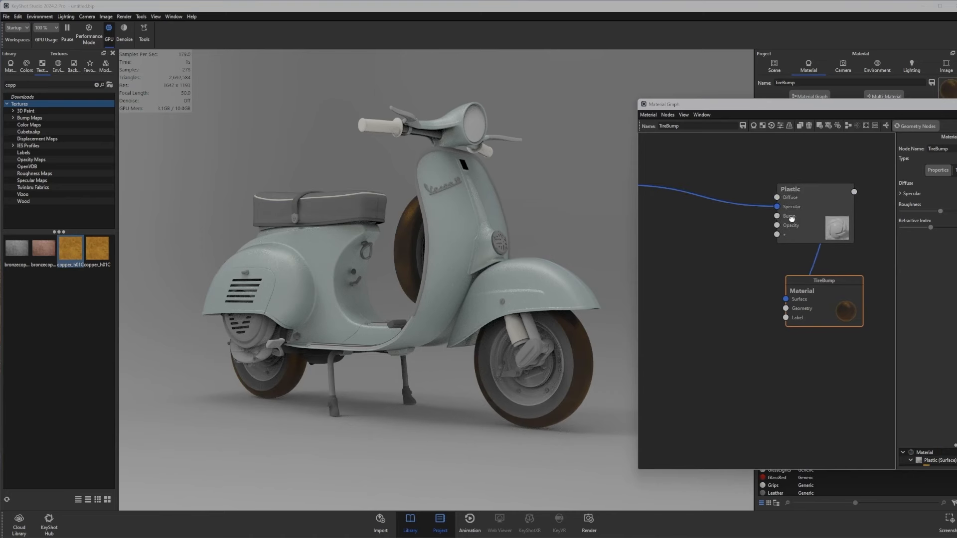
scroll(702, 221, "down", 1)
left_click_drag(672, 258, 686, 271)
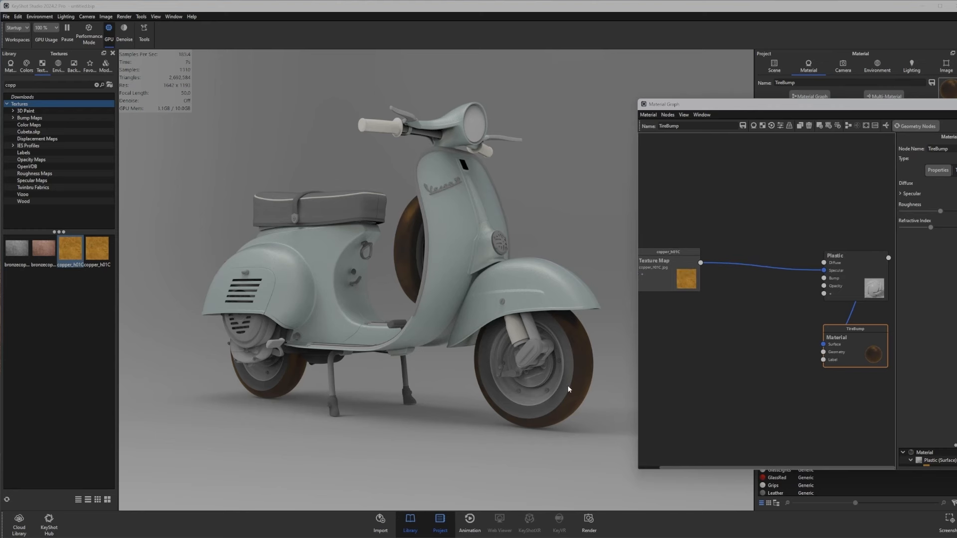
scroll(679, 314, "down", 1)
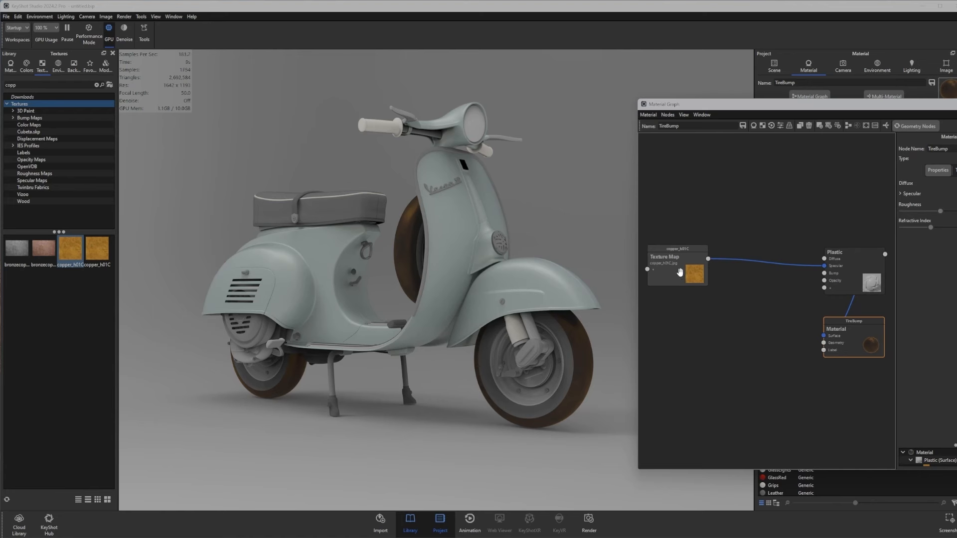
Preview the copper_h01C texture map on its own on the tires, and examine the front wheel up close.
left_click(680, 272)
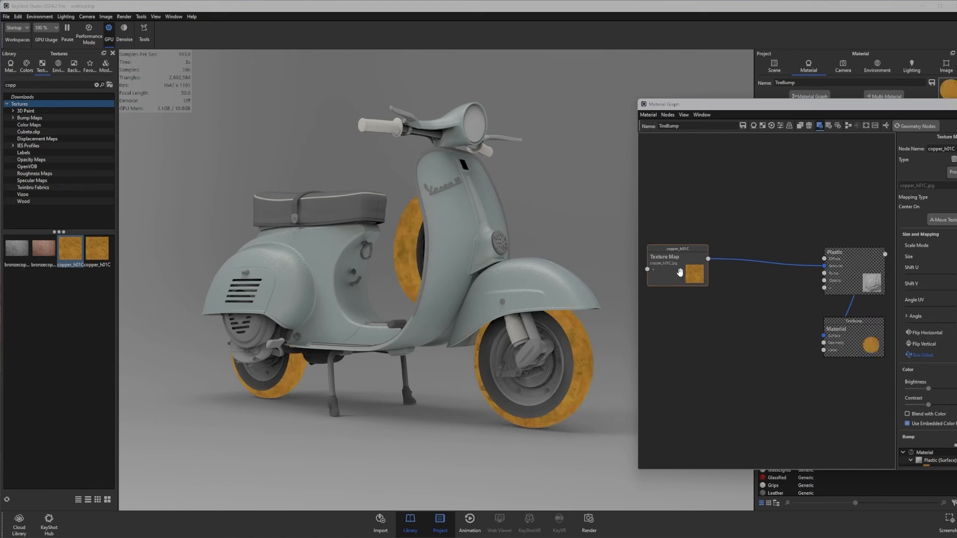
key("c")
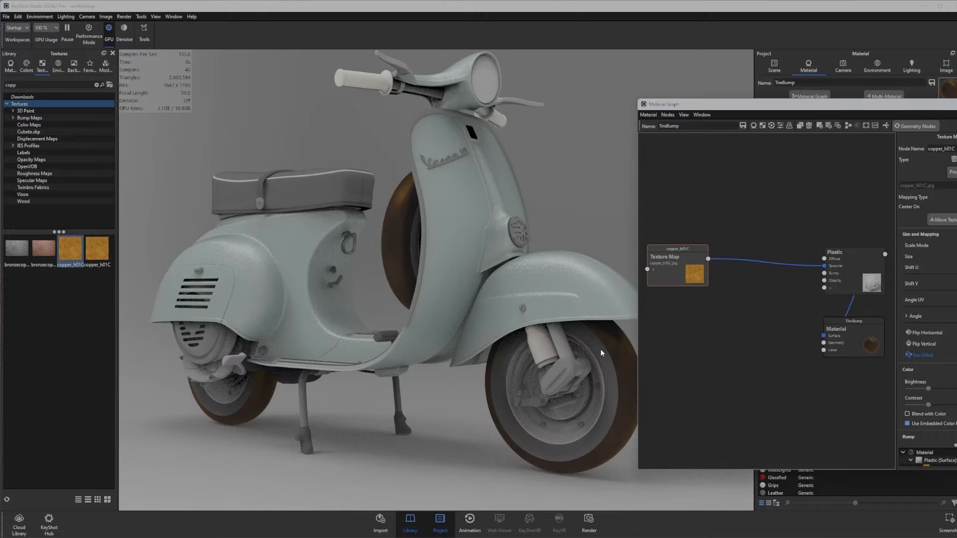
scroll(601, 349, "up", 2)
middle_click_drag(601, 349, 526, 294)
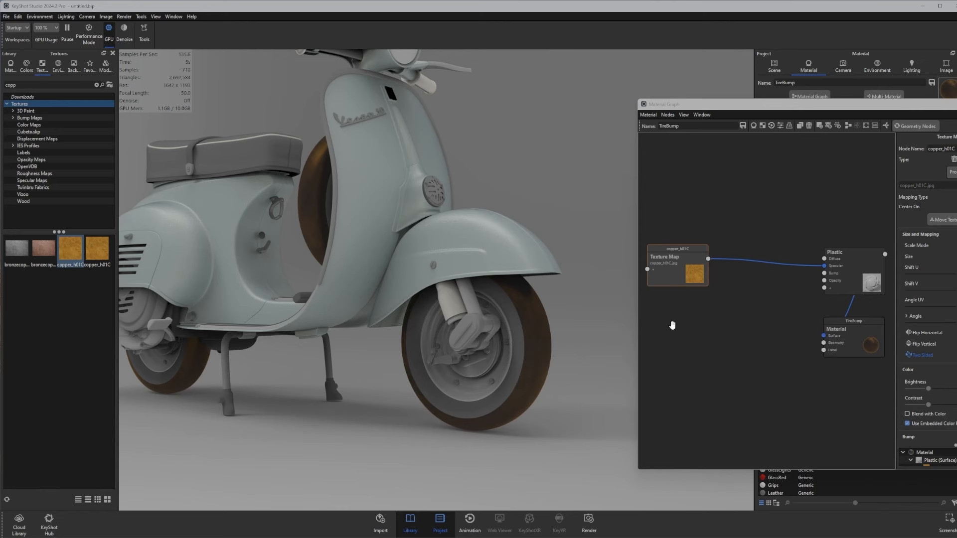
Insert a Color Adjust utility node on the link between the copper_h01C texture map and the Plastic node's Specular input.
left_click_drag(694, 278, 681, 274)
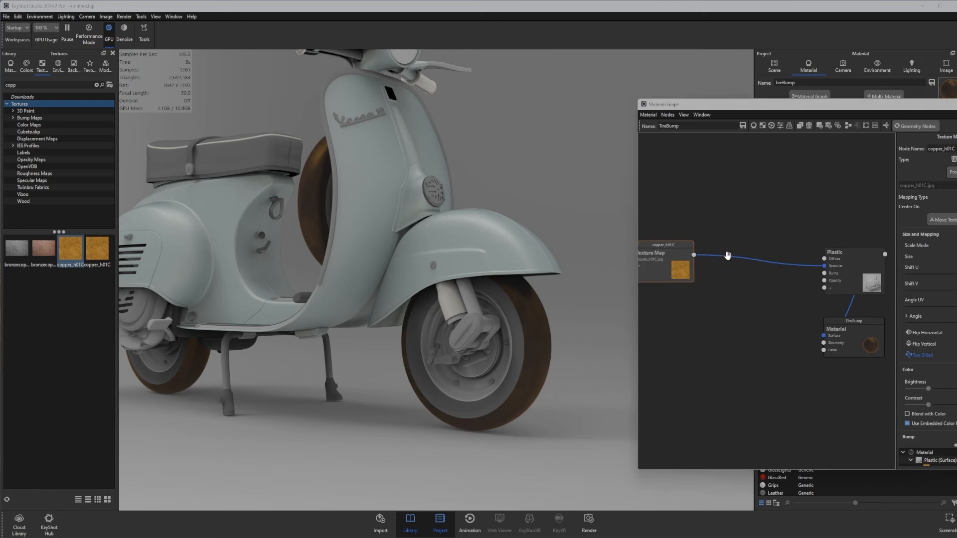
left_click(728, 256)
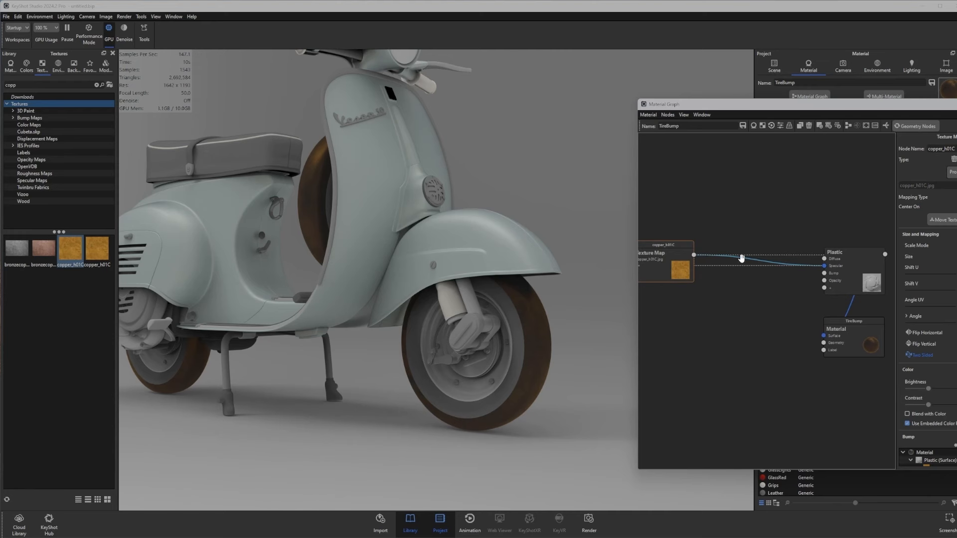
right_click(742, 258)
mouse_move(757, 283)
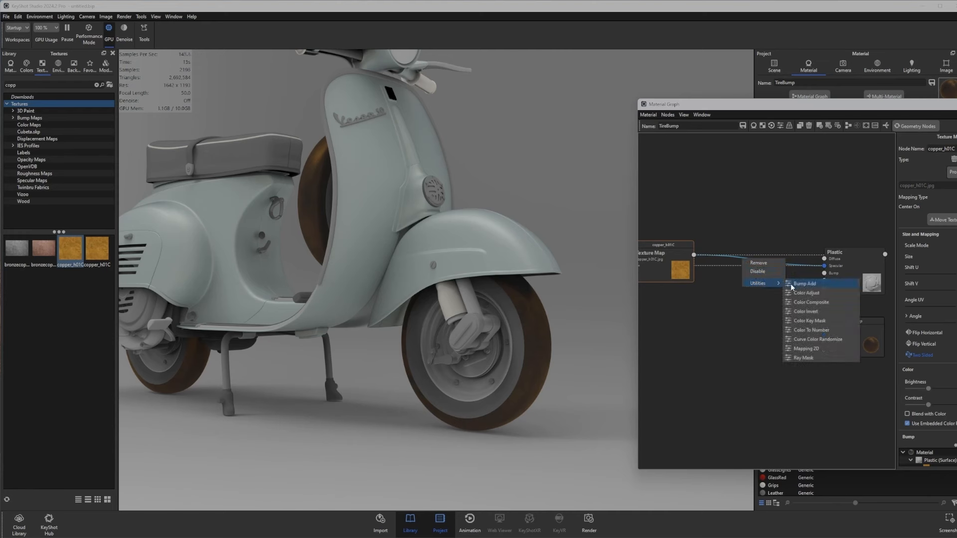
left_click(809, 294)
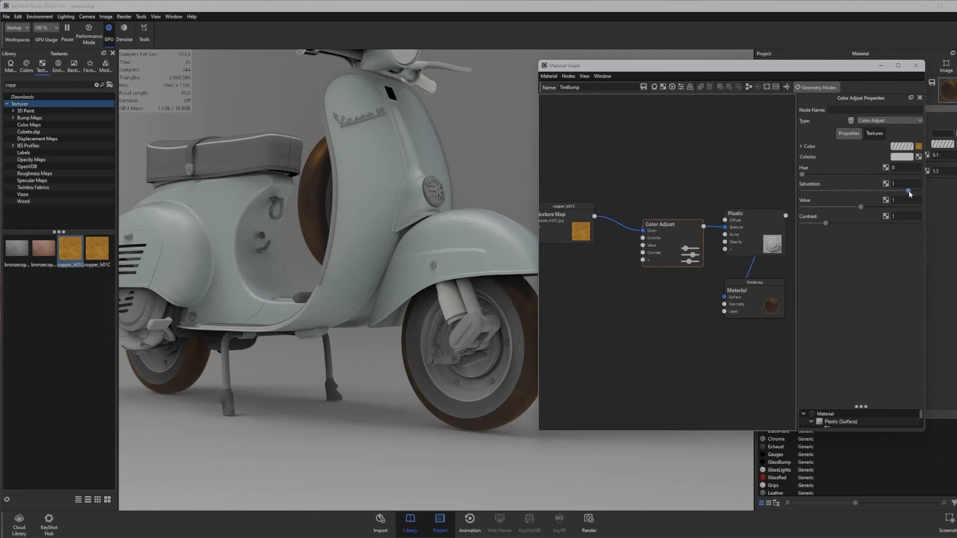
Set the Color Adjust node's saturation to 0 and move the graph window off the front wheel.
left_click_drag(909, 190, 760, 191)
left_click_drag(676, 69, 711, 60)
left_click_drag(704, 232, 699, 225)
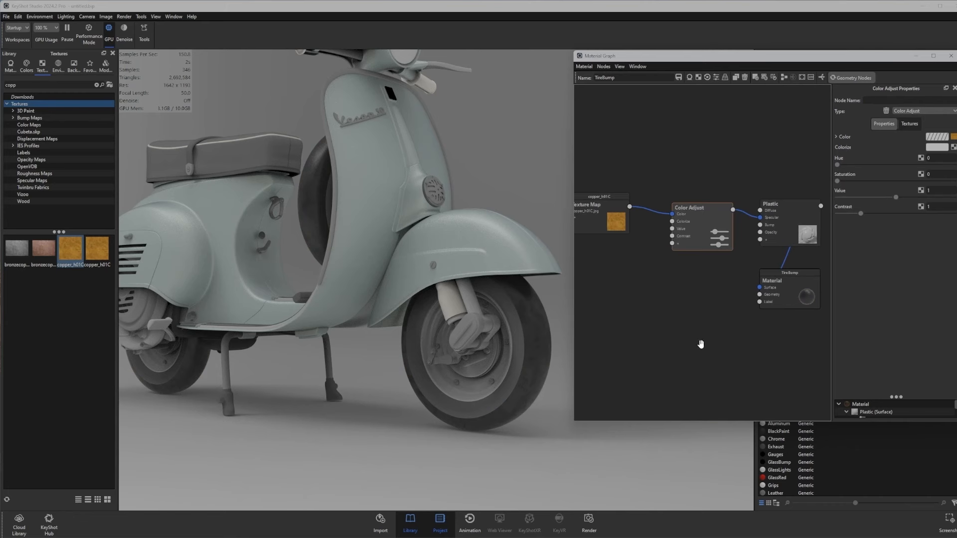
Preview the desaturated copper texture on the tires, end the preview, and move the Color Adjust and texture map nodes up.
key("c")
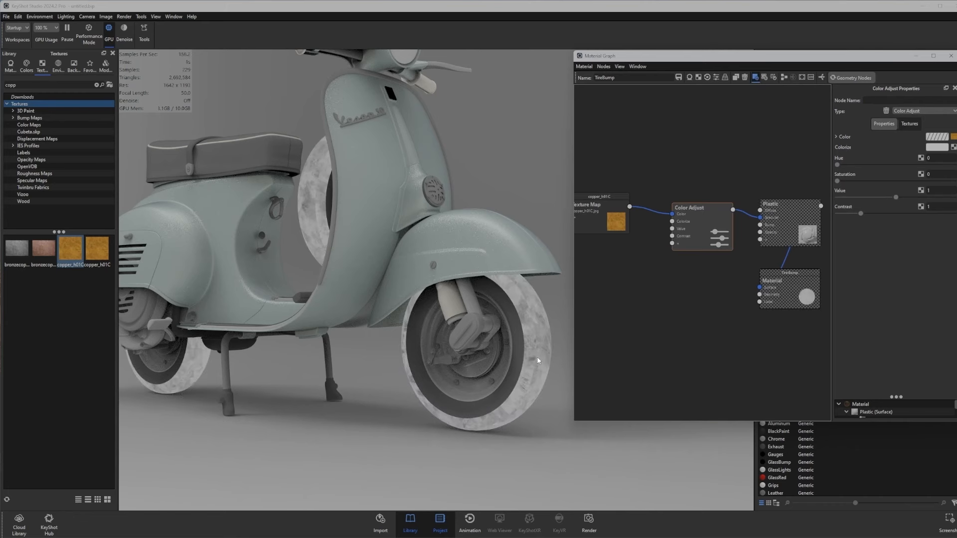
key("c")
left_click_drag(693, 232, 677, 209)
left_click_drag(622, 221, 603, 192)
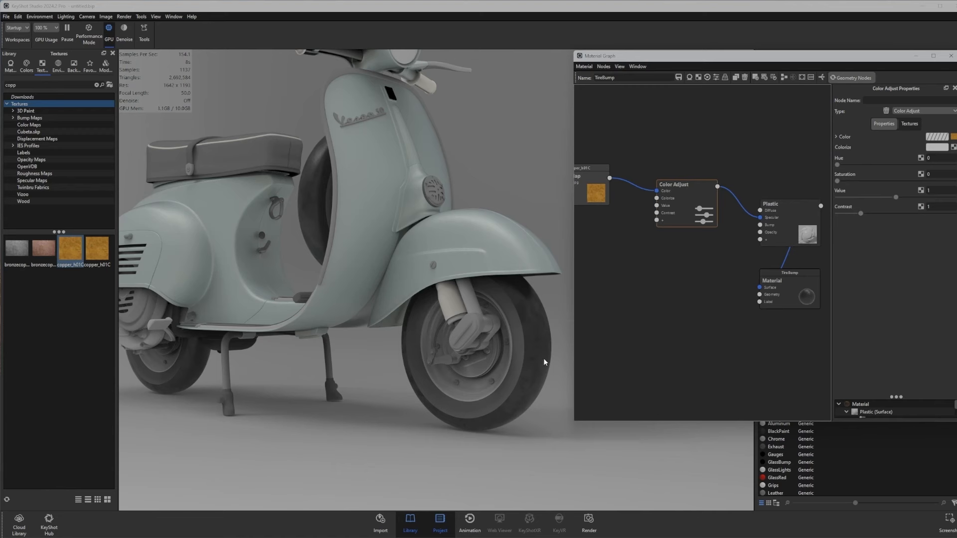
Add a Noise (Fractal) texture node below the copper texture map and preview it on the tires.
left_click(631, 297)
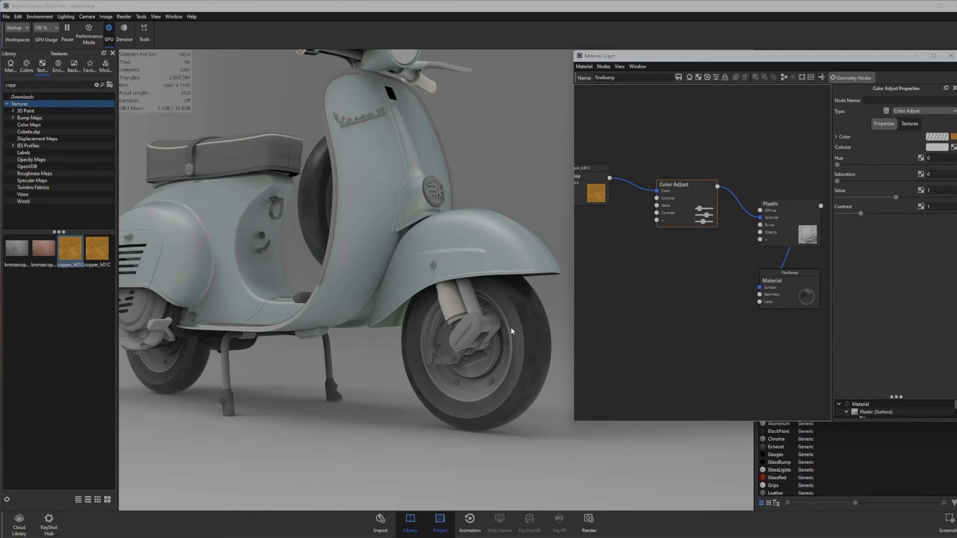
right_click(609, 292)
mouse_move(626, 314)
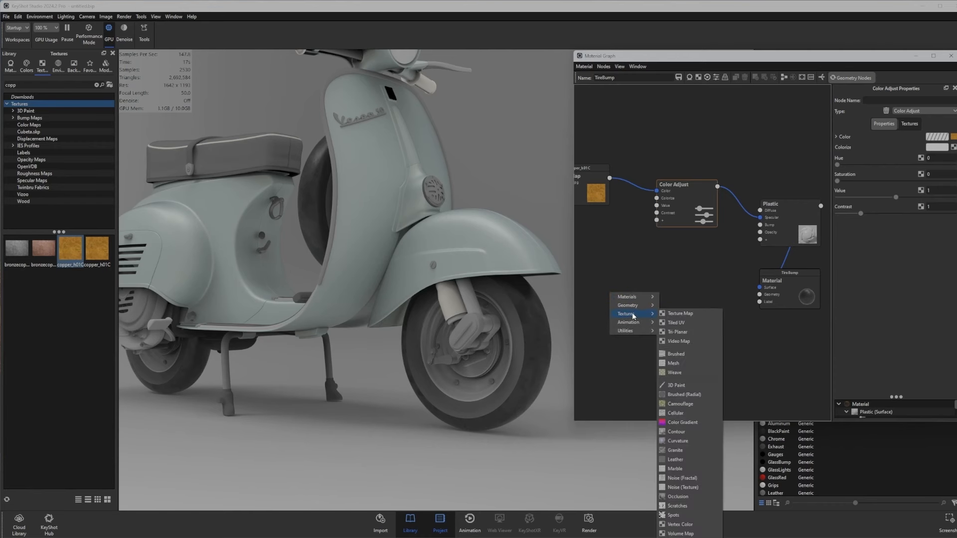
left_click(681, 479)
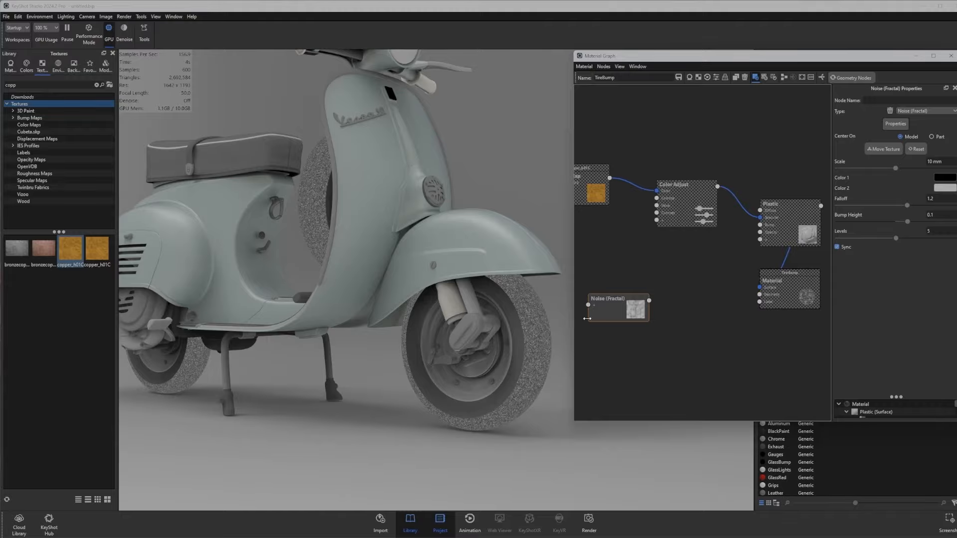
left_click_drag(616, 316, 616, 310)
Set the Noise (Fractal) scale to 500 mm while viewing the front wheel up close.
scroll(528, 358, "up", 3)
middle_click_drag(507, 360, 413, 344)
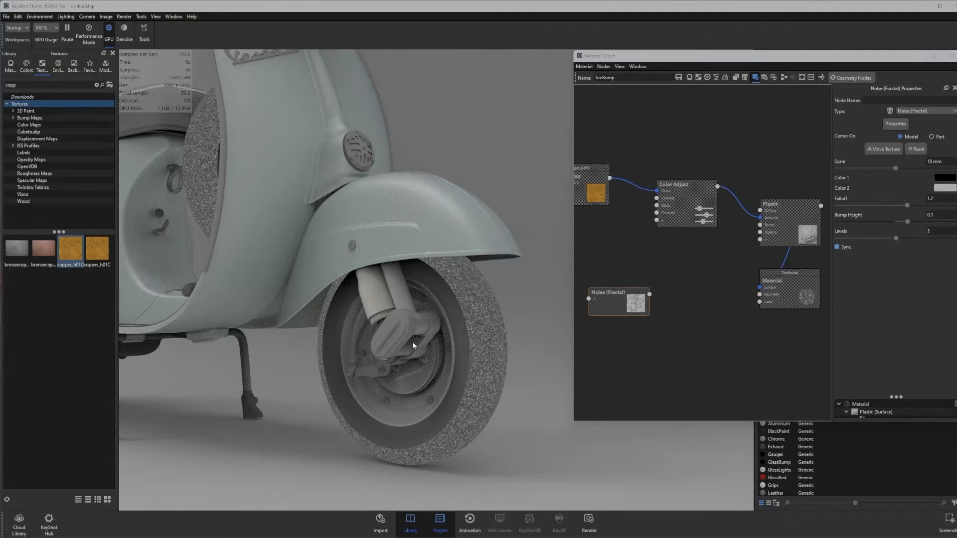
scroll(412, 345, "up", 1)
left_click_drag(697, 61, 585, 54)
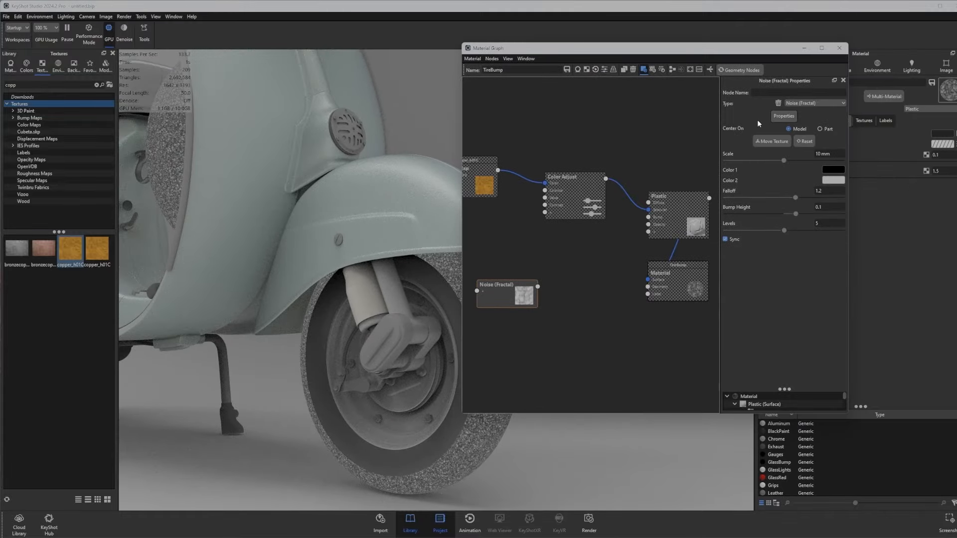
left_click_drag(832, 157, 807, 155)
type("500")
key("Return")
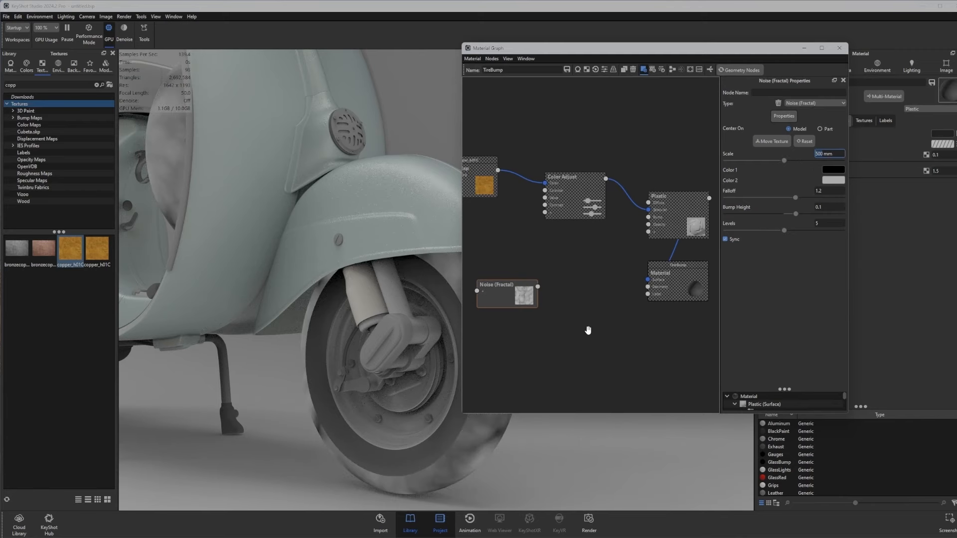
End the noise preview and connect the Noise (Fractal) node to the Roughness input of the Plastic node.
left_click_drag(609, 50, 701, 42)
left_click(601, 299)
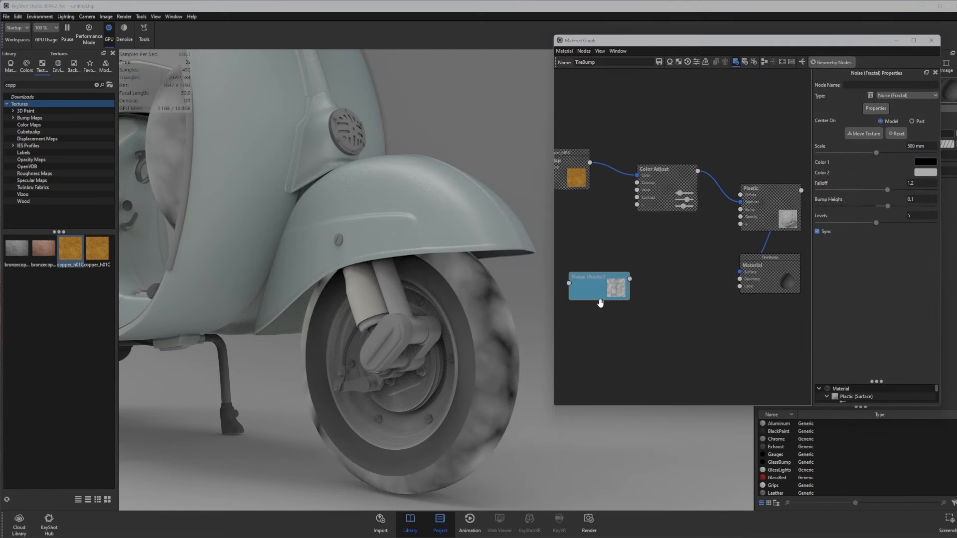
key("c")
scroll(591, 297, "down", 2)
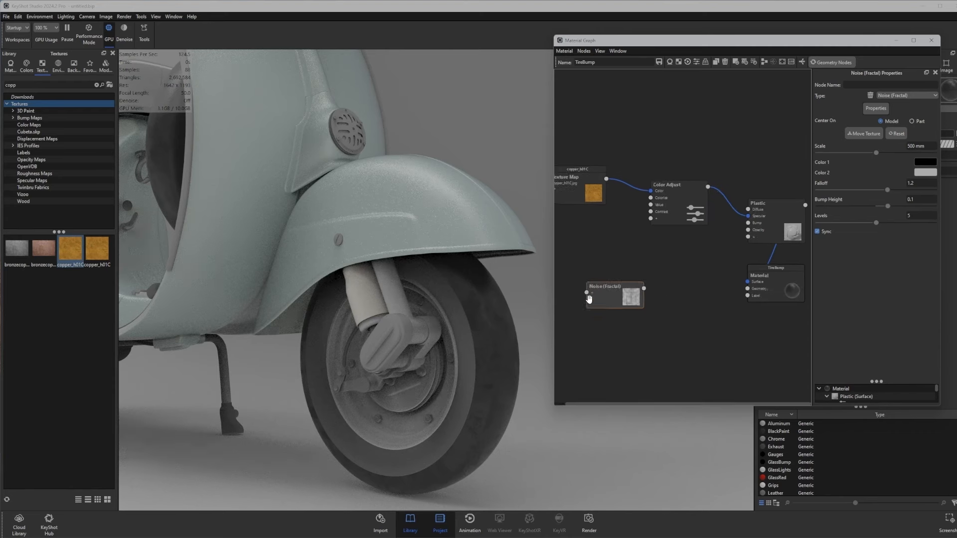
left_click_drag(626, 298, 747, 238)
left_click(754, 258)
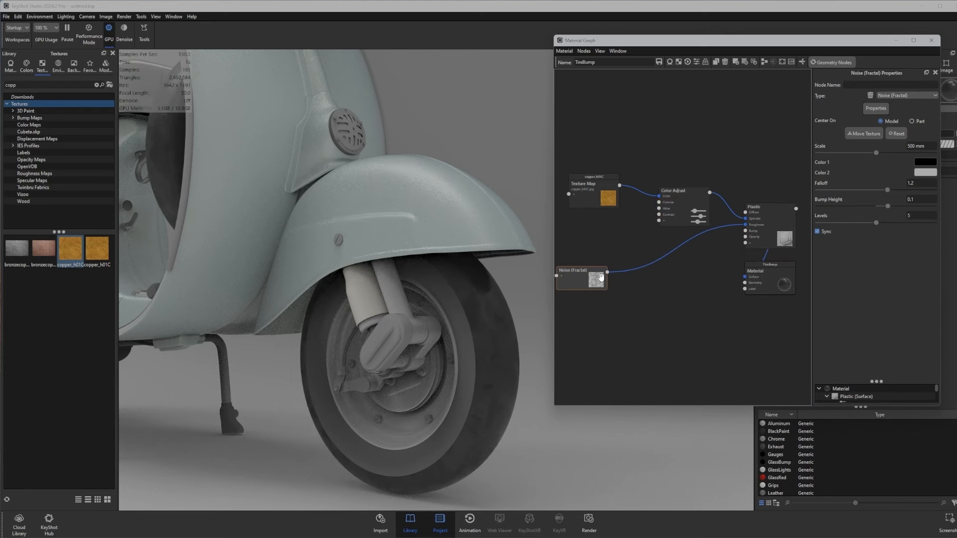
left_click_drag(595, 289, 591, 297)
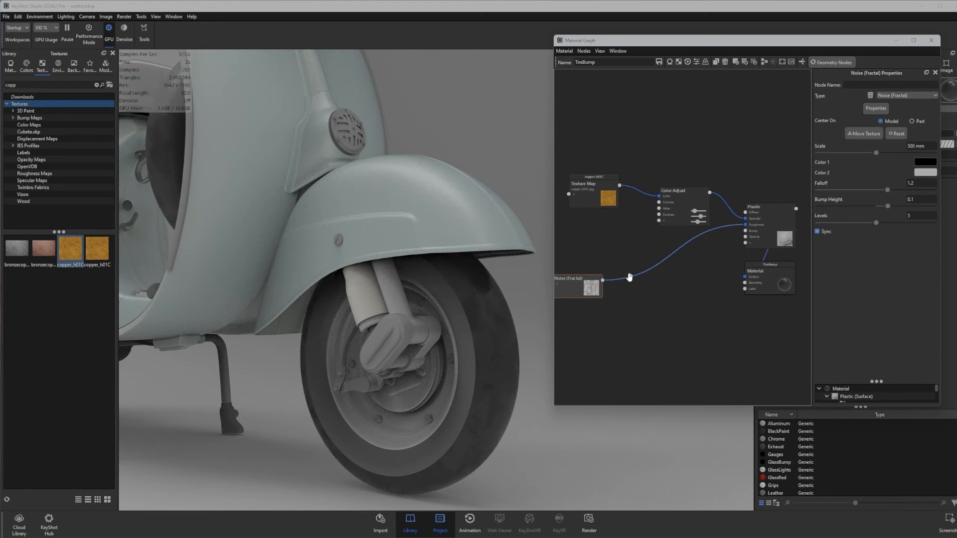
Clear the graph window off the scooter, examine the tires from farther away, and bring the material graph back.
left_click(896, 40)
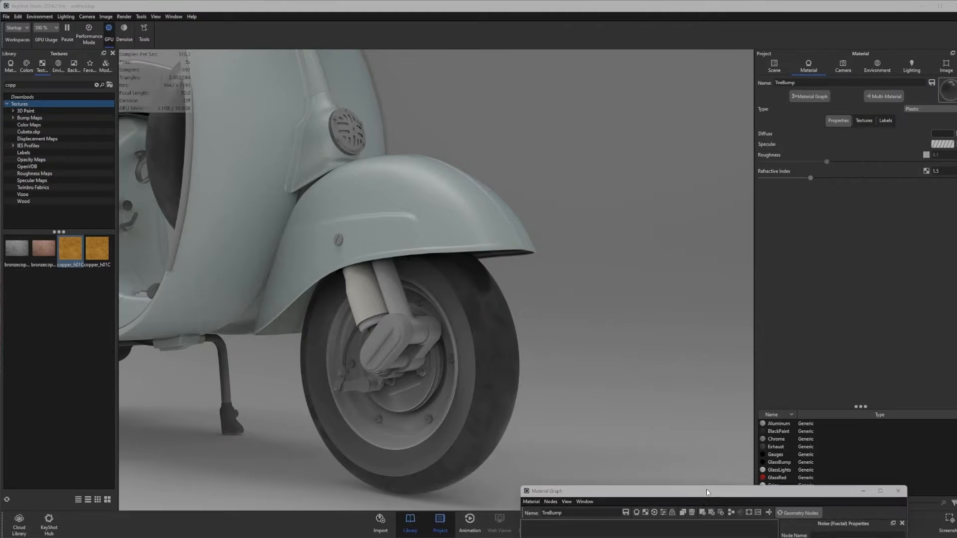
scroll(320, 395, "down", 3)
left_click_drag(319, 395, 372, 327)
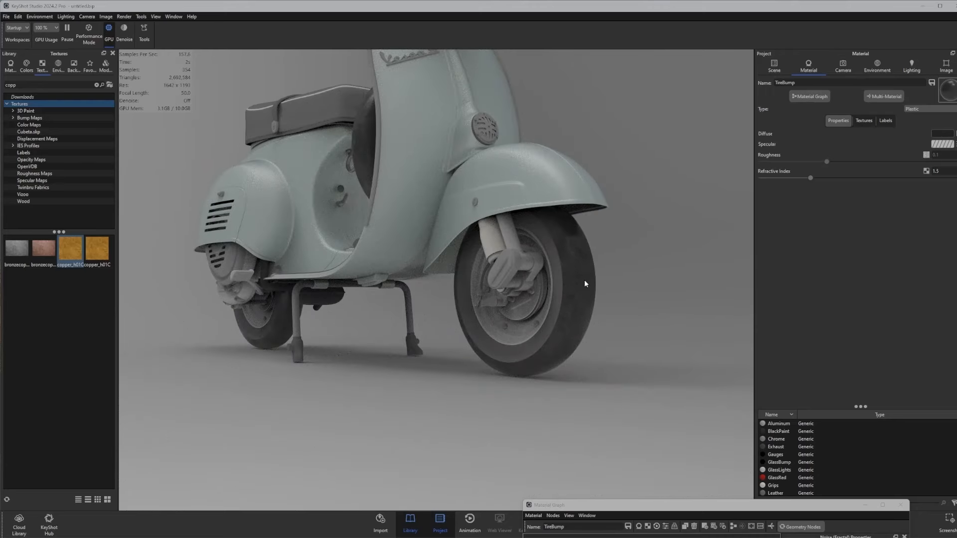
left_click_drag(687, 506, 735, 157)
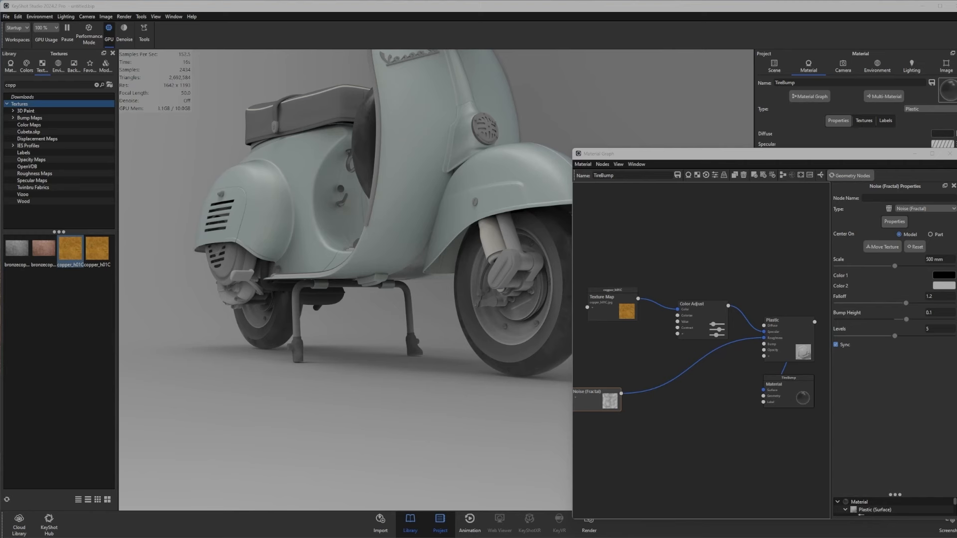
Add the TireBMP image from the 1963_Vespa_50_FBX folder to the tire's material graph as a texture map.
left_click_drag(0, 155, 85, 96)
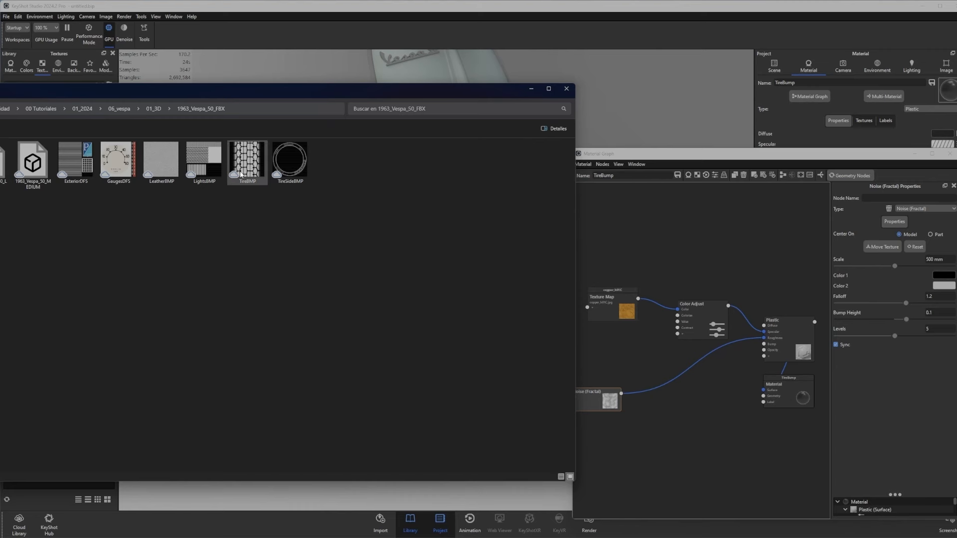
left_click_drag(272, 92, 237, 79)
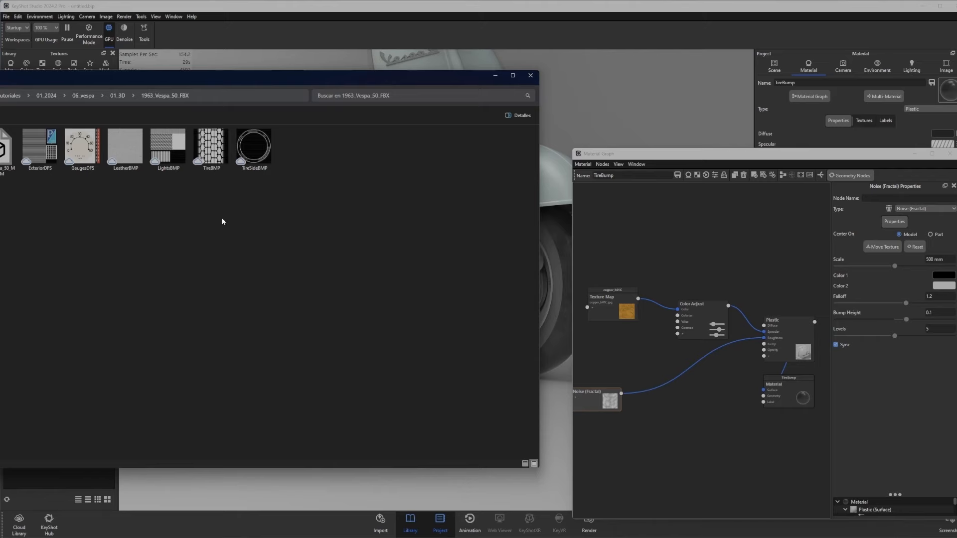
left_click_drag(213, 155, 659, 244)
left_click(495, 75)
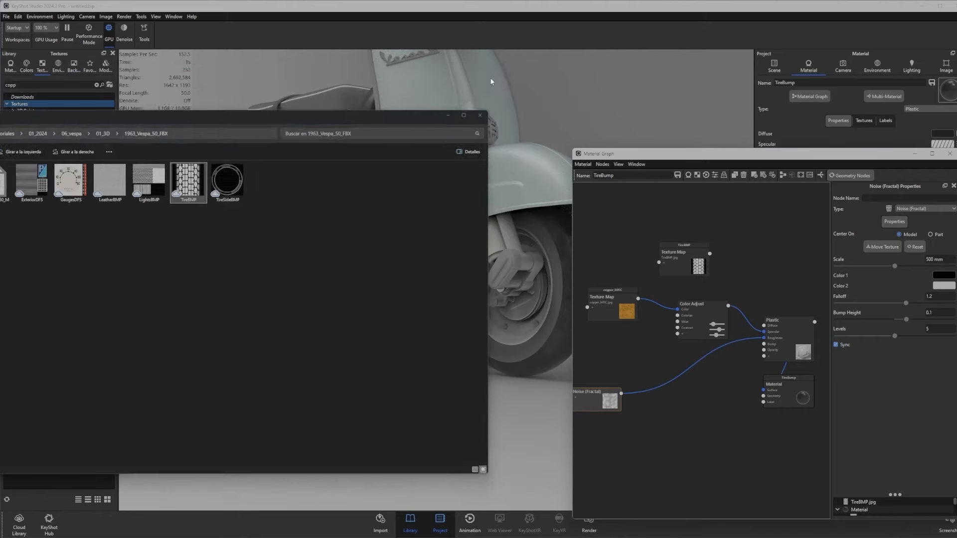
Close the library to enlarge the viewport and reposition the material graph window beside the scooter.
left_click_drag(653, 159, 656, 98)
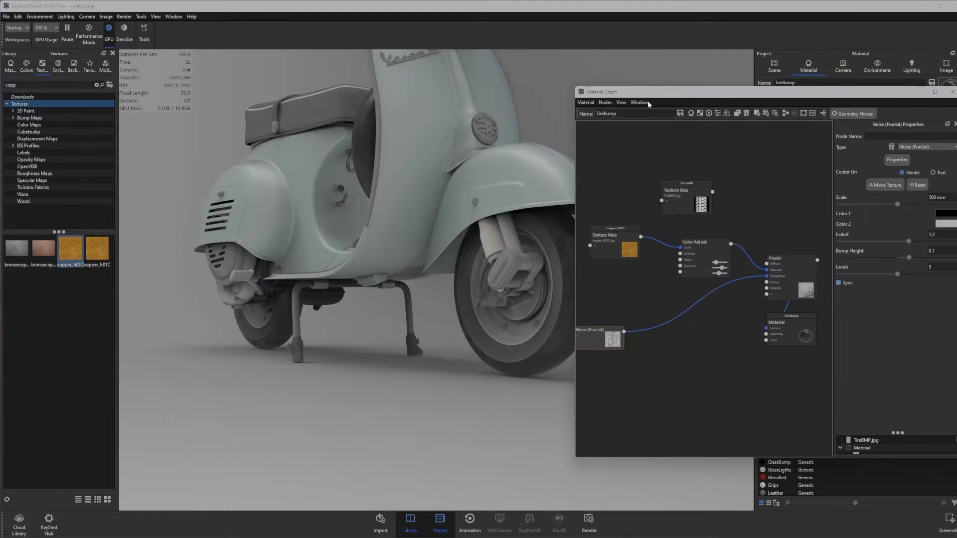
left_click(113, 53)
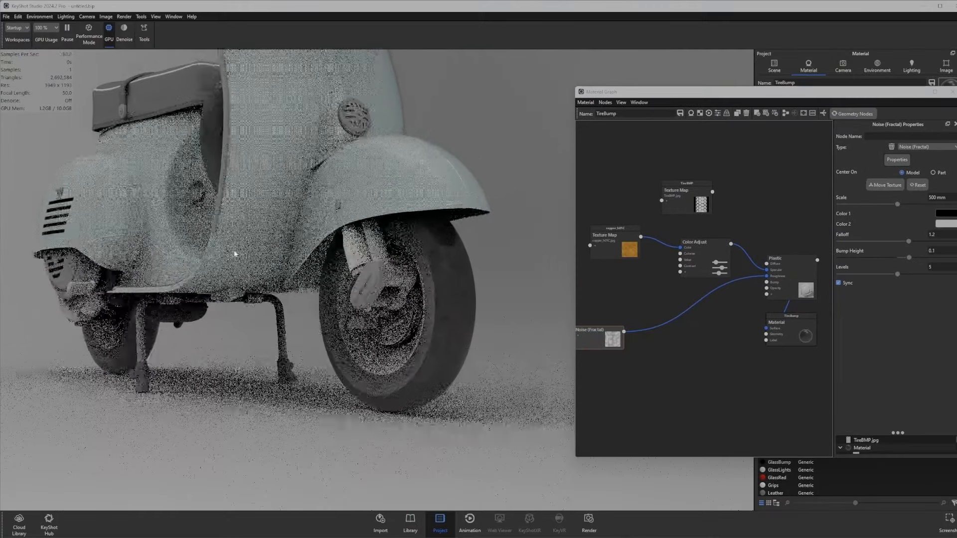
left_click_drag(651, 92, 576, 66)
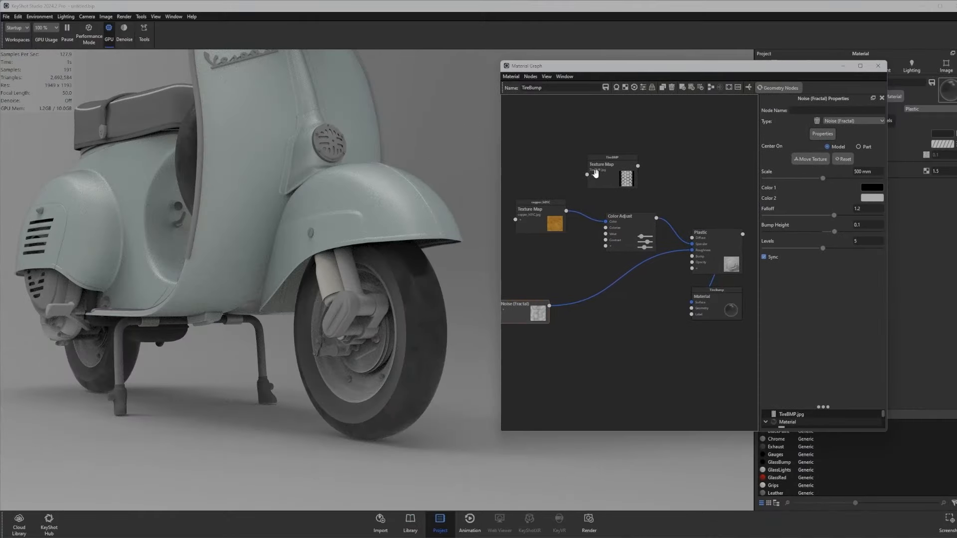
Preview the TireBMP texture map on its own on the tires with the whole scooter in view.
left_click(603, 175)
left_click_drag(420, 399, 269, 439)
left_click_drag(394, 390, 384, 415)
left_click(597, 182)
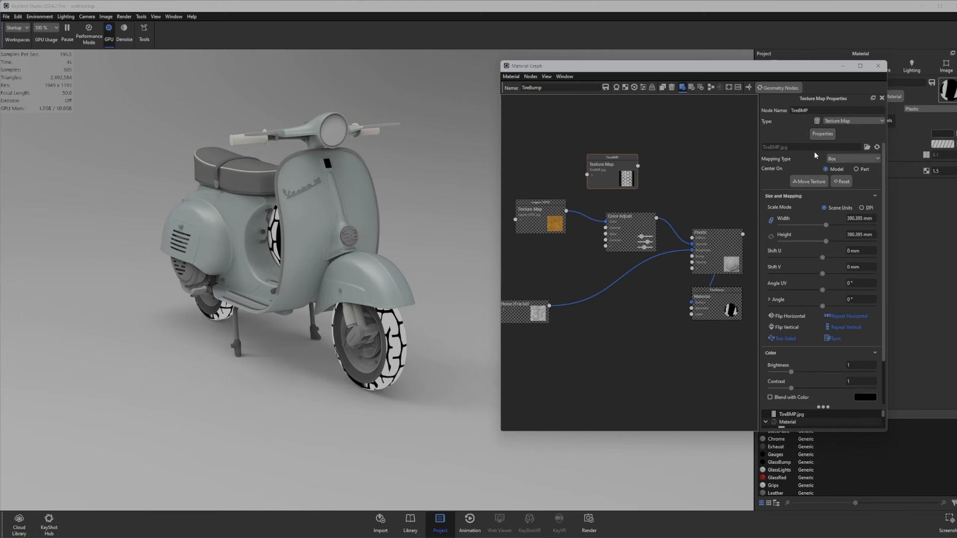
Change the TireBMP texture's mapping type to UV and check the tread pattern on both tires.
left_click(809, 181)
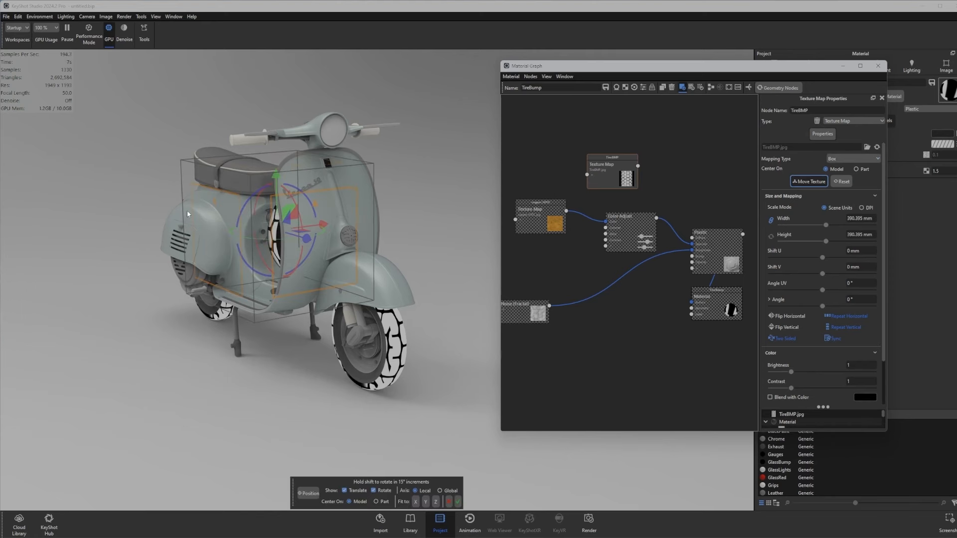
left_click(836, 160)
left_click(838, 201)
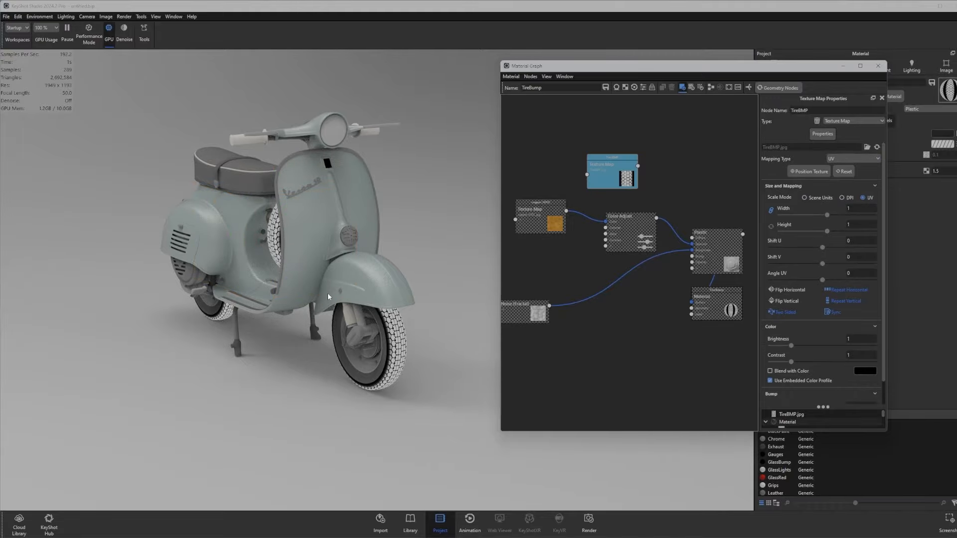
left_click_drag(325, 356, 413, 378)
left_click_drag(324, 299, 210, 359)
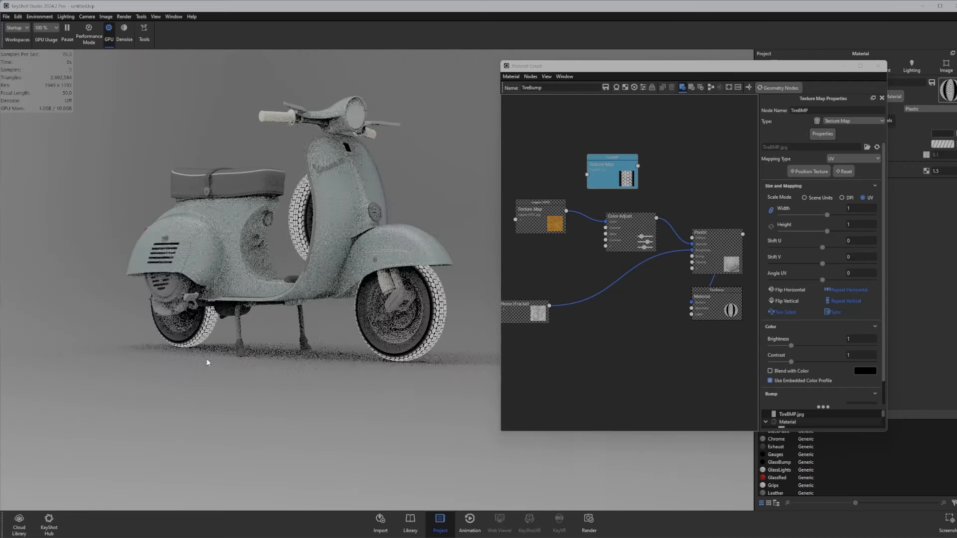
Place the TireBMP texture map below the noise node, connect it to the Plastic node's Bump input, and examine the front tire.
left_click_drag(616, 175, 693, 256)
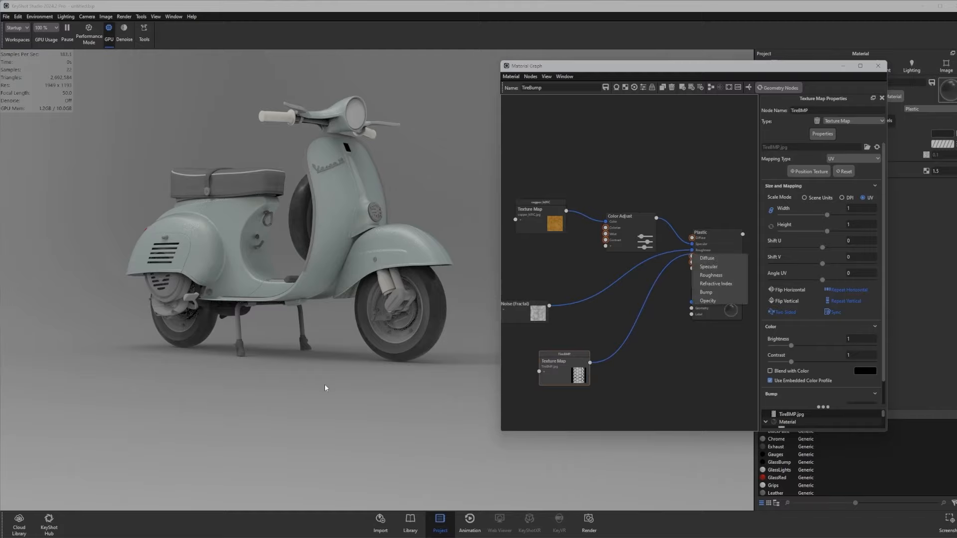
left_click_drag(324, 387, 267, 391)
left_click_drag(591, 365, 692, 256)
left_click_drag(346, 368, 303, 372)
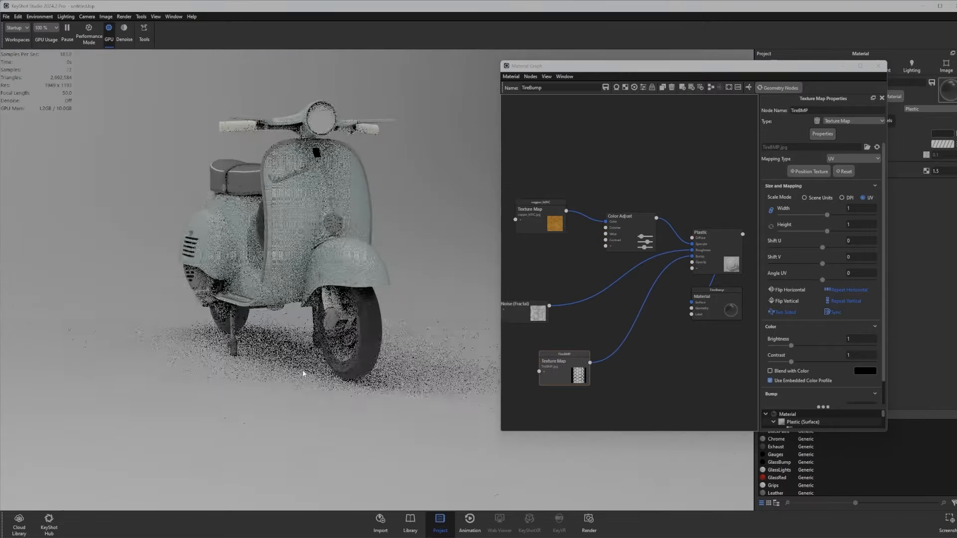
scroll(363, 352, "up", 5)
left_click_drag(367, 384, 363, 375)
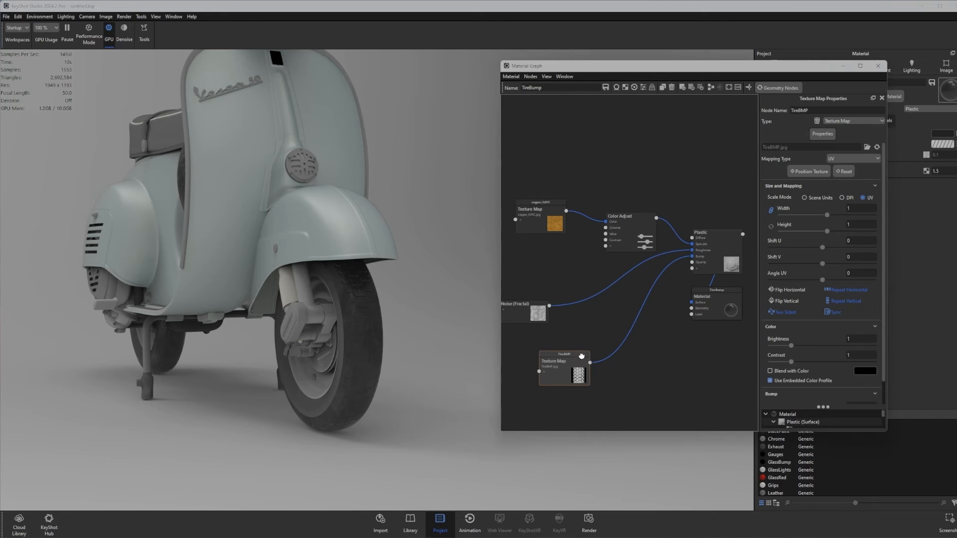
Move the TireBMP texture map farther from the Plastic node and remove its link to the Bump input.
left_click_drag(584, 355, 536, 358)
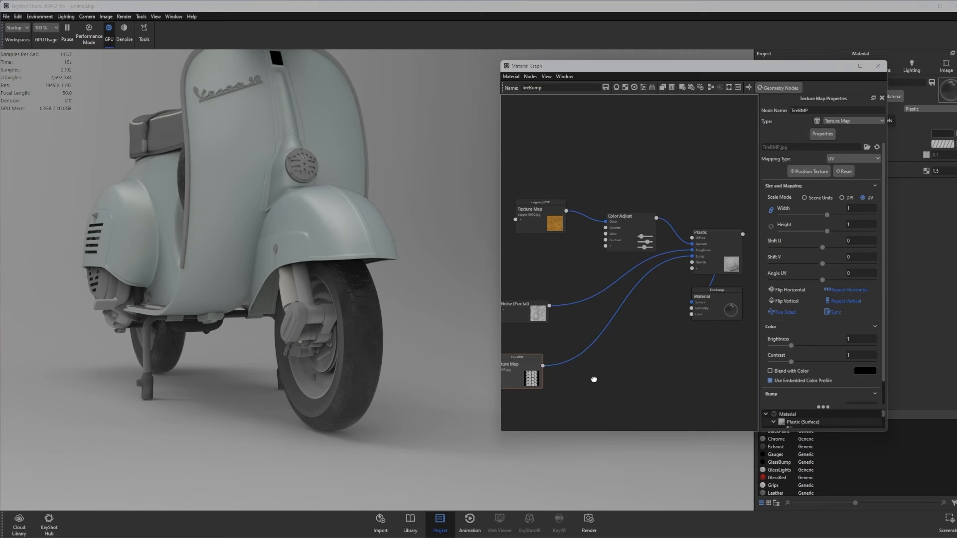
left_click(597, 339)
right_click(597, 339)
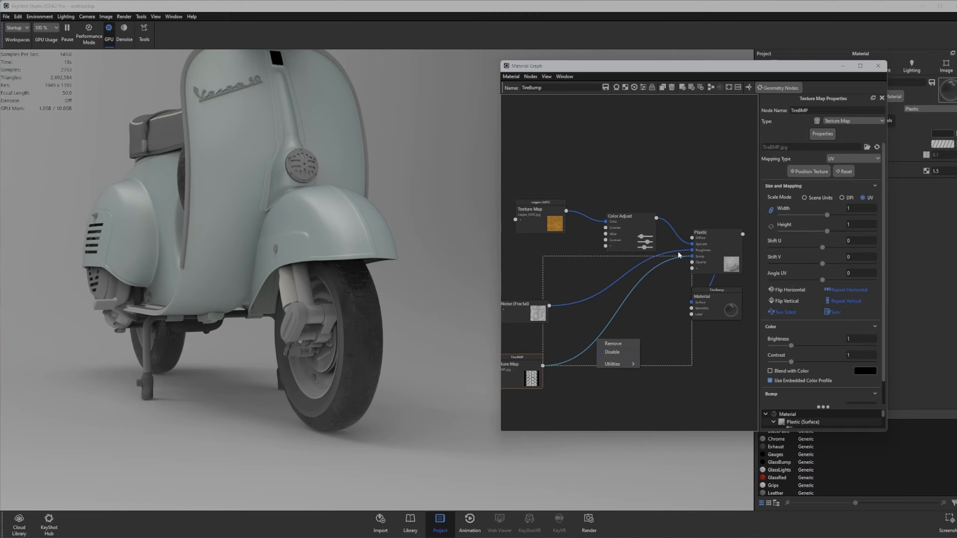
left_click(623, 343)
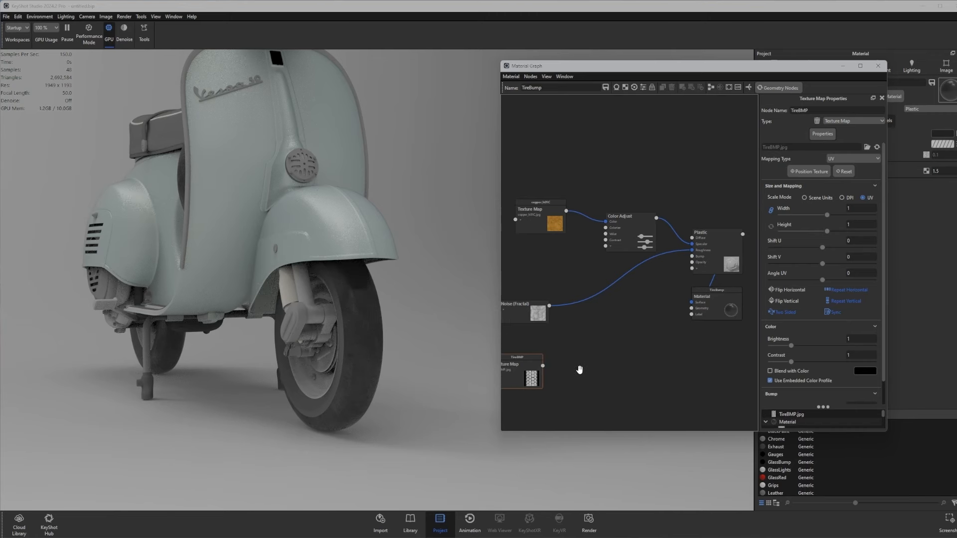
Add a Displace geometry node fed by the TireBMP texture map, connect it to the Material node's Geometry input, and rearrange the nodes.
left_click_drag(577, 388, 573, 372)
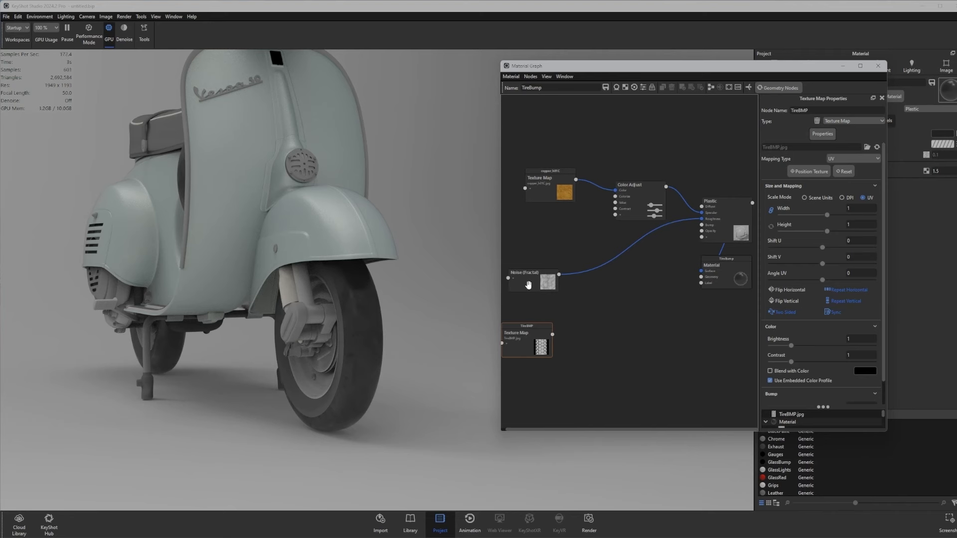
left_click_drag(720, 277, 753, 277)
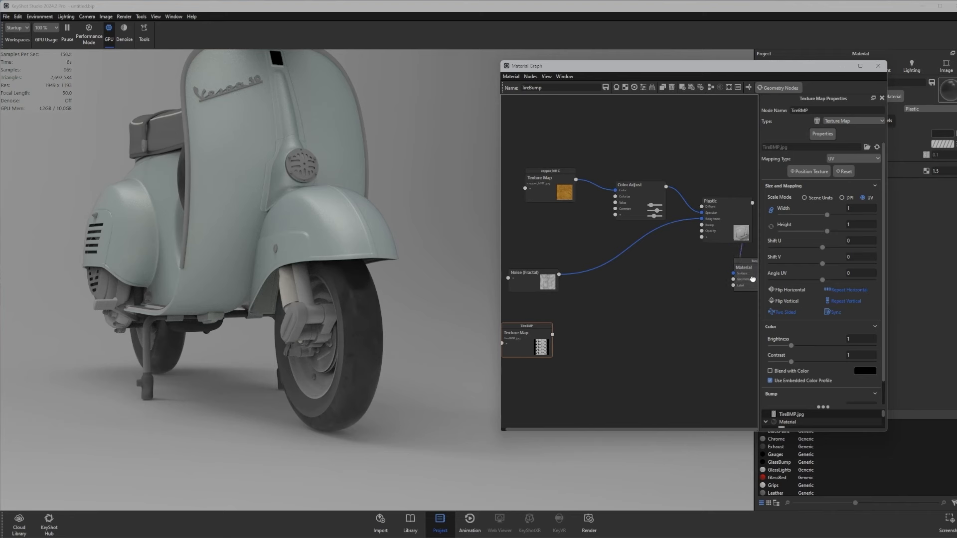
left_click(611, 320)
right_click(602, 316)
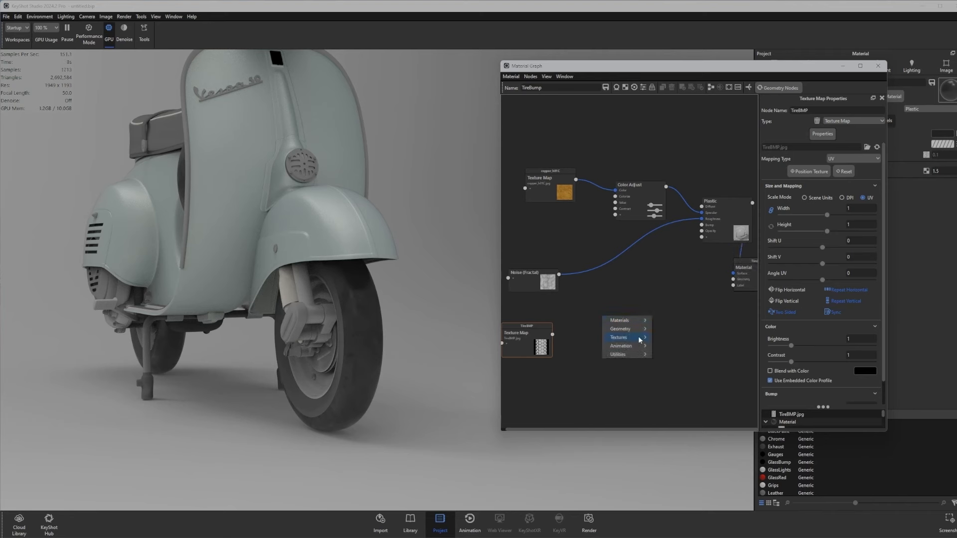
mouse_move(632, 333)
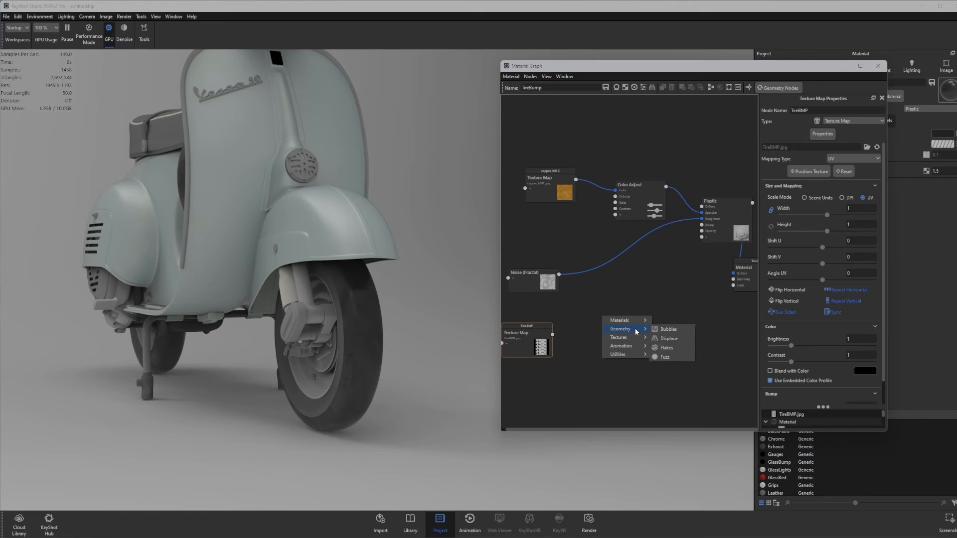
left_click(670, 331)
left_click_drag(553, 337, 734, 280)
left_click_drag(733, 232, 675, 265)
left_click_drag(743, 264, 730, 250)
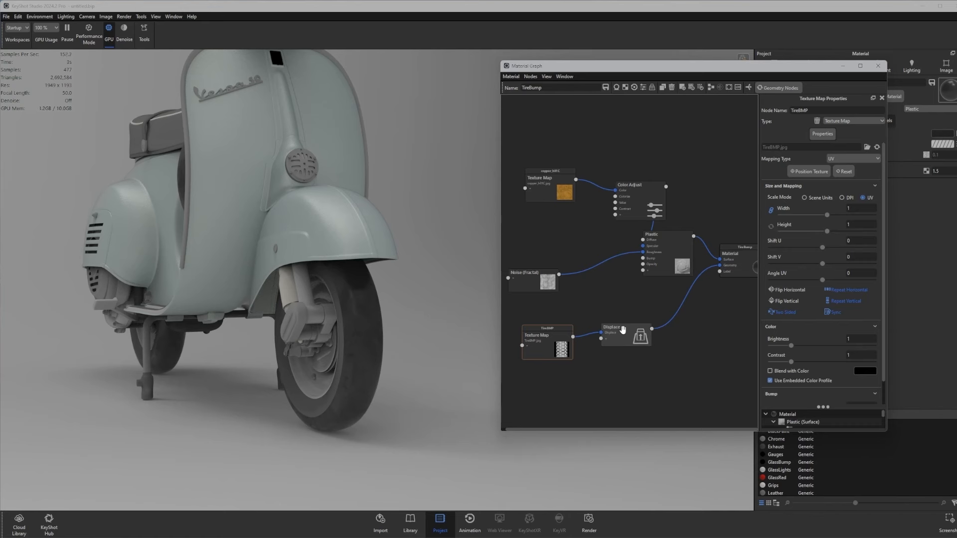
Set the Displace node's displacement height to 5 mm and triangle size to 0.5 mm, and execute the geometry node.
left_click(623, 329)
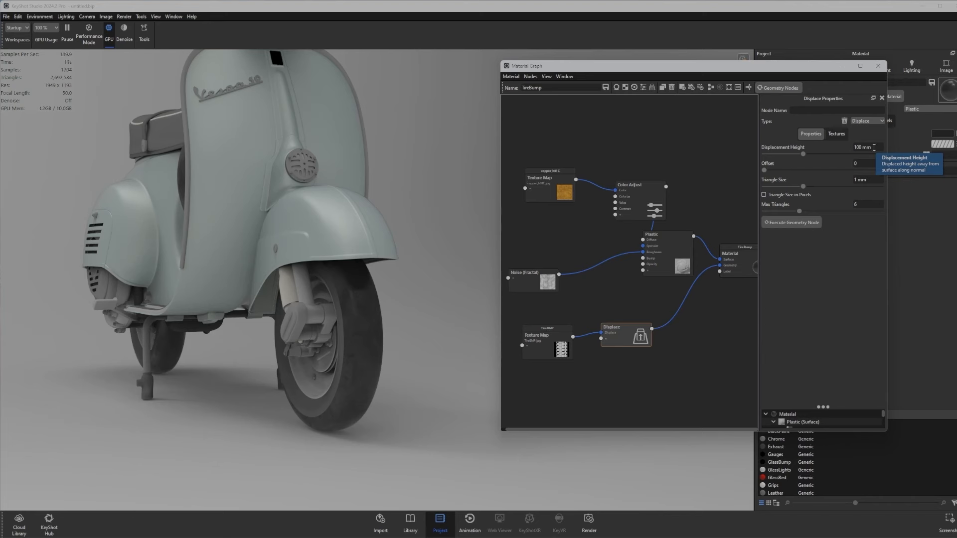
left_click(862, 147)
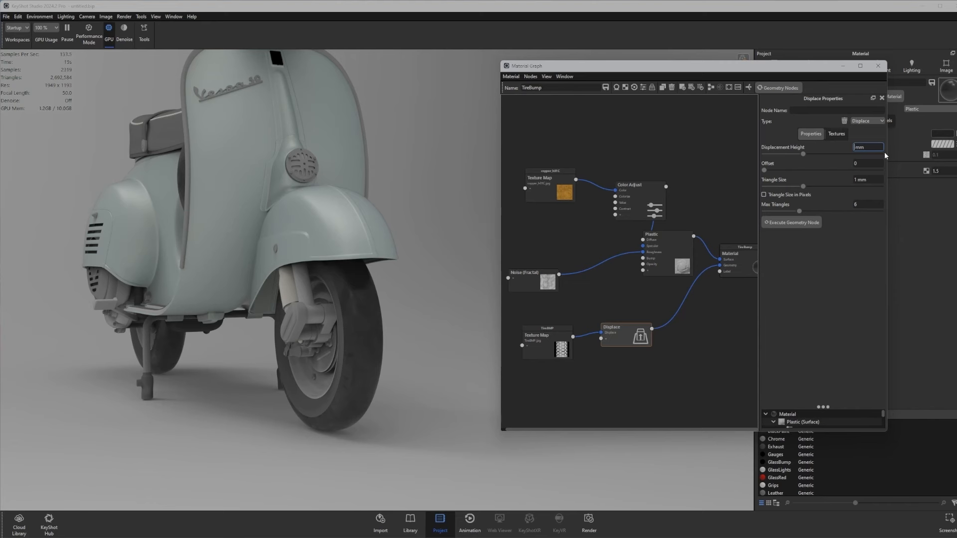
left_click(879, 180)
left_click(822, 228)
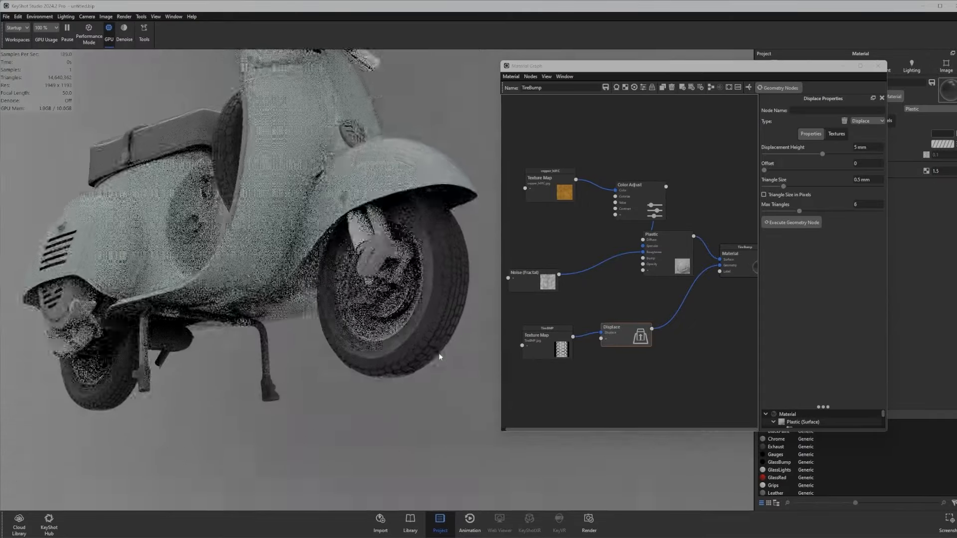
Examine the displaced tread on the tires up close, close the material graph, and bring the whole scooter into view.
left_click_drag(439, 355, 412, 382)
scroll(401, 393, "up", 4)
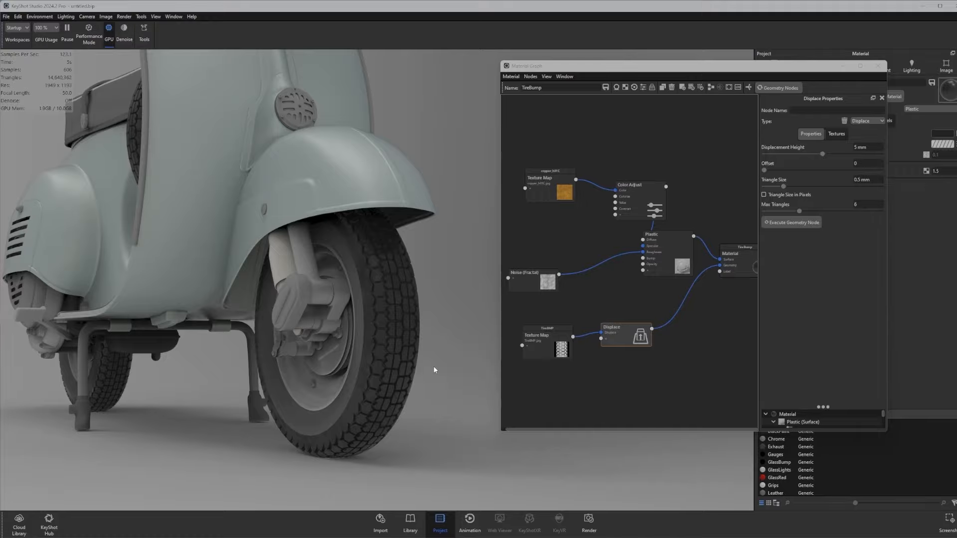
left_click_drag(418, 359, 448, 371)
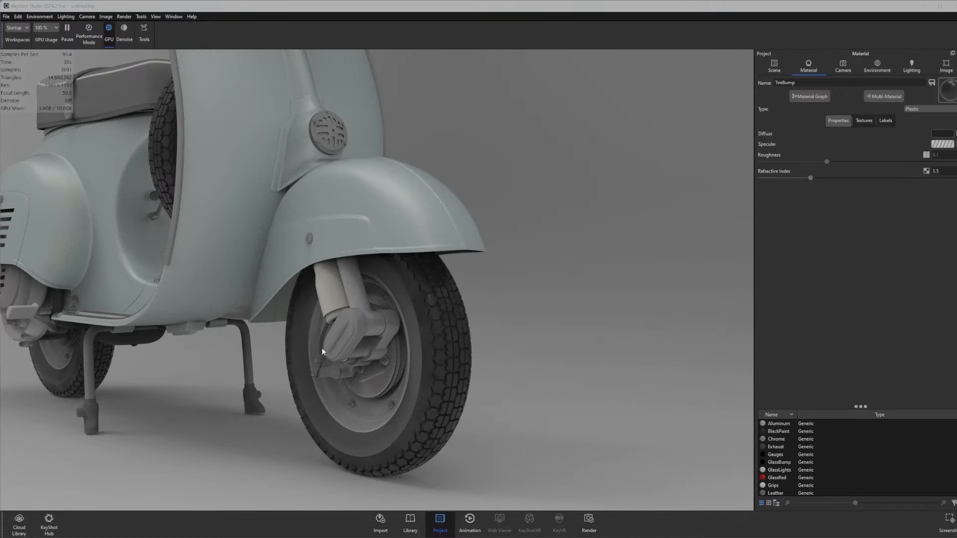
left_click_drag(321, 348, 253, 400)
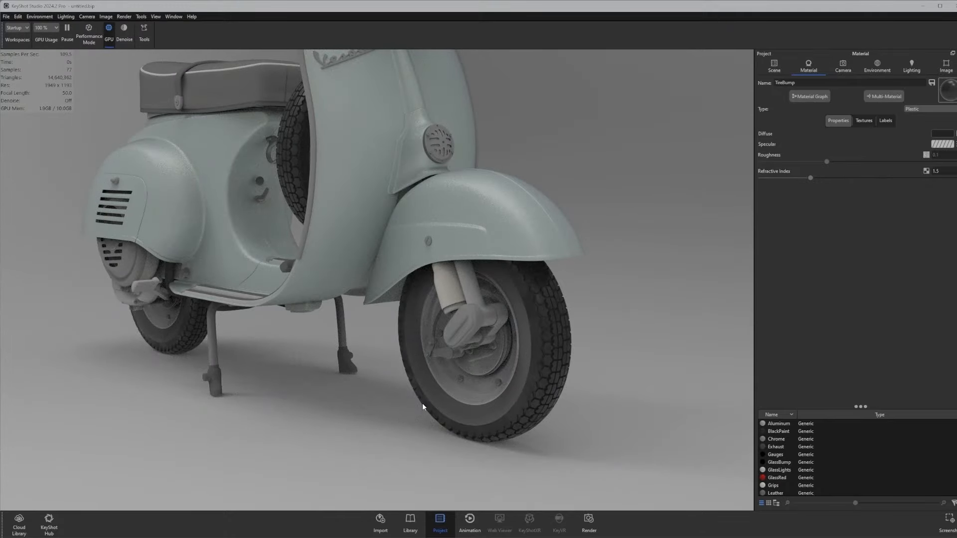
middle_click_drag(422, 403, 329, 410)
left_click_drag(498, 393, 490, 395)
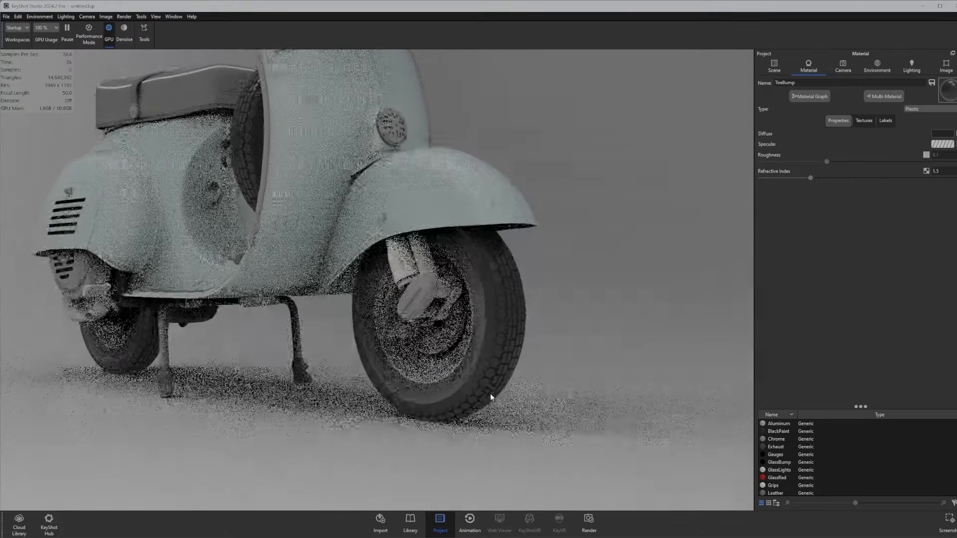
middle_click_drag(491, 398, 483, 451)
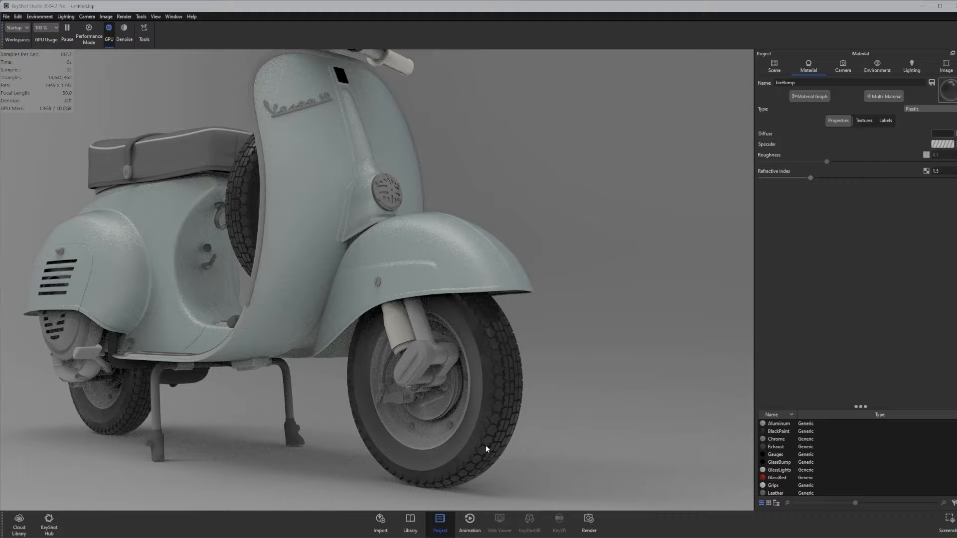
scroll(486, 443, "down", 1)
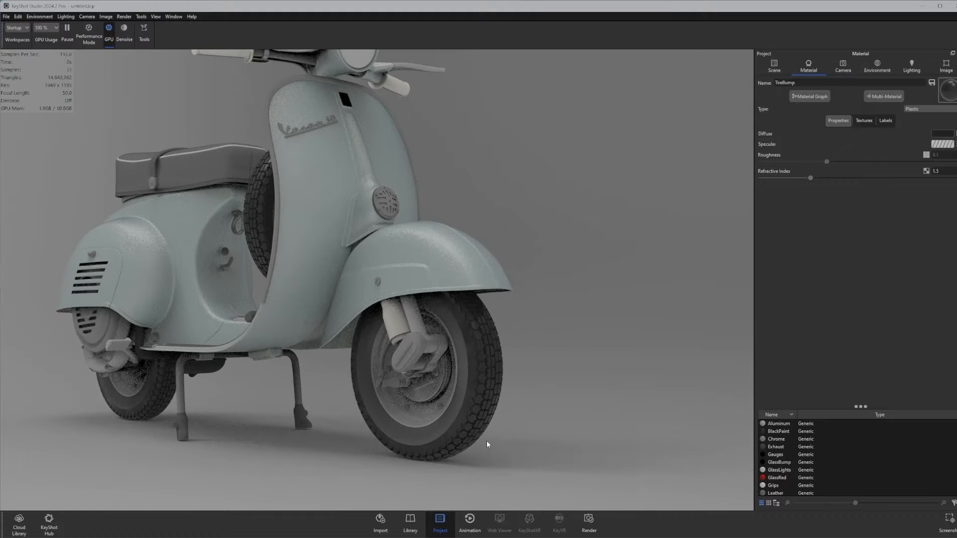
middle_click_drag(466, 369, 513, 421)
scroll(514, 419, "down", 2)
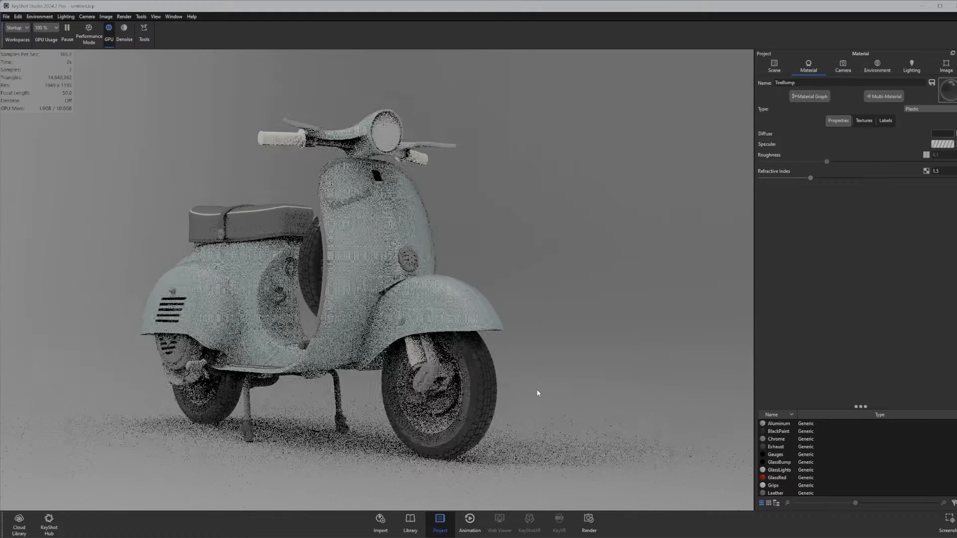
Show the scene's environment settings, reframe the scooter, and list the Outdoor environments in the library.
left_click(878, 65)
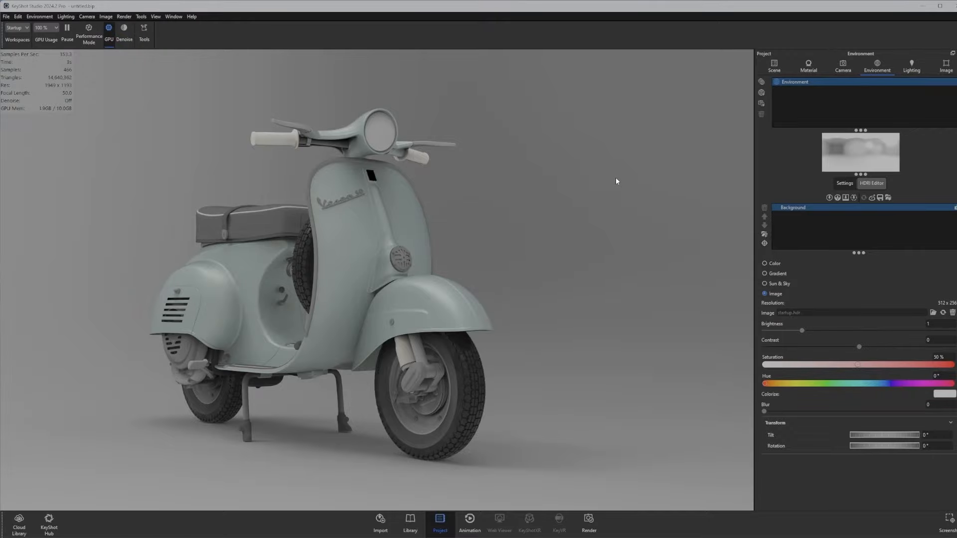
mouse_move(103, 377)
left_mouse_down()
mouse_move(693, 364)
mouse_move(622, 406)
mouse_move(121, 381)
mouse_move(41, 393)
mouse_move(530, 363)
mouse_move(160, 396)
mouse_move(104, 395)
mouse_move(108, 385)
left_mouse_up()
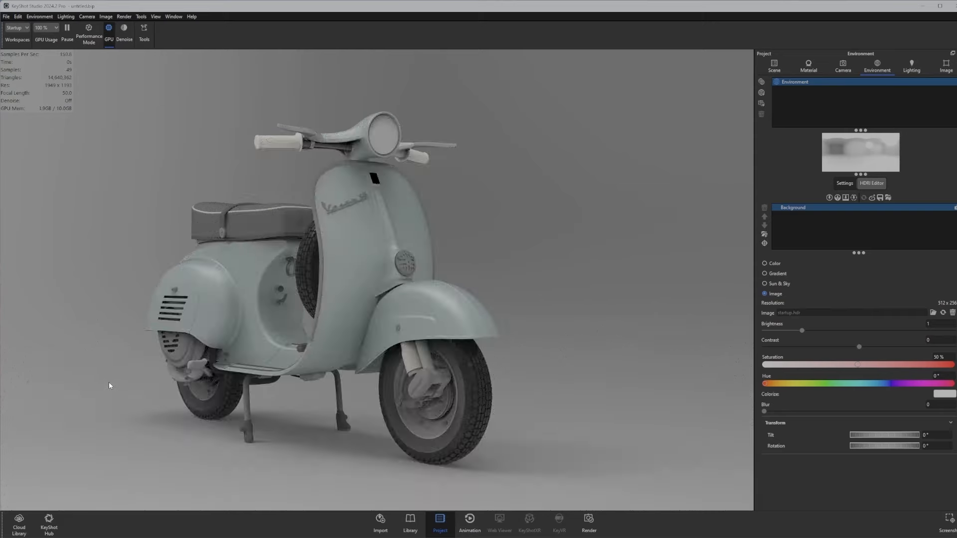
middle_click_drag(109, 383, 296, 382)
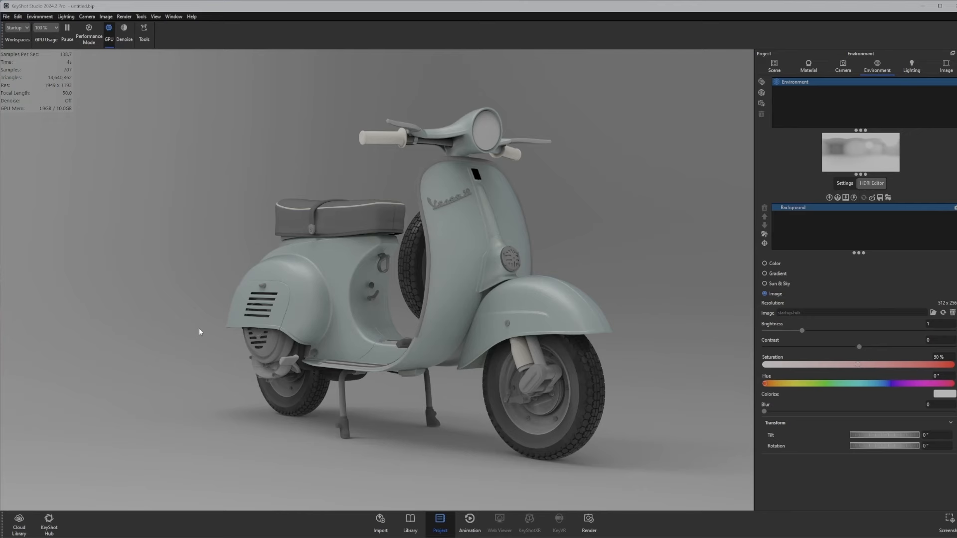
key("m")
left_click(59, 65)
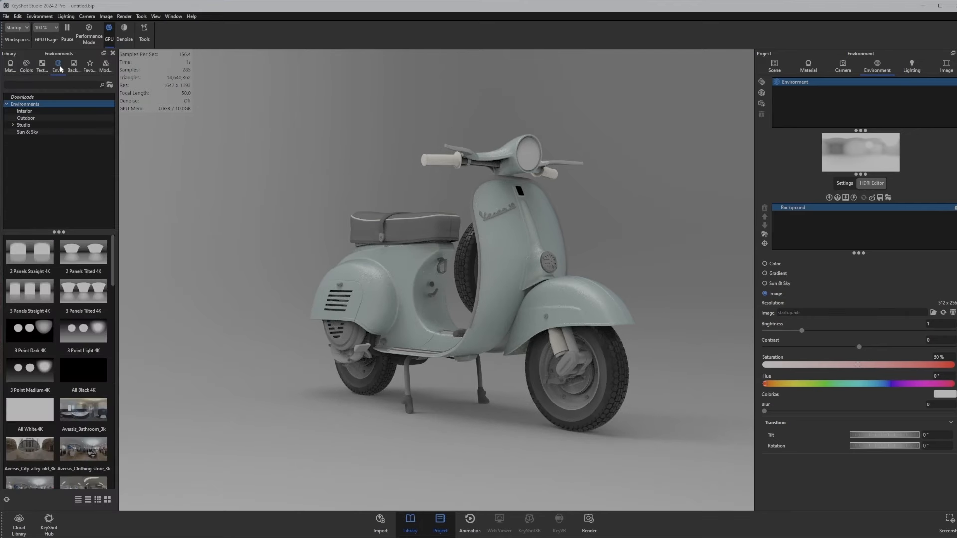
scroll(83, 390, "down", 3)
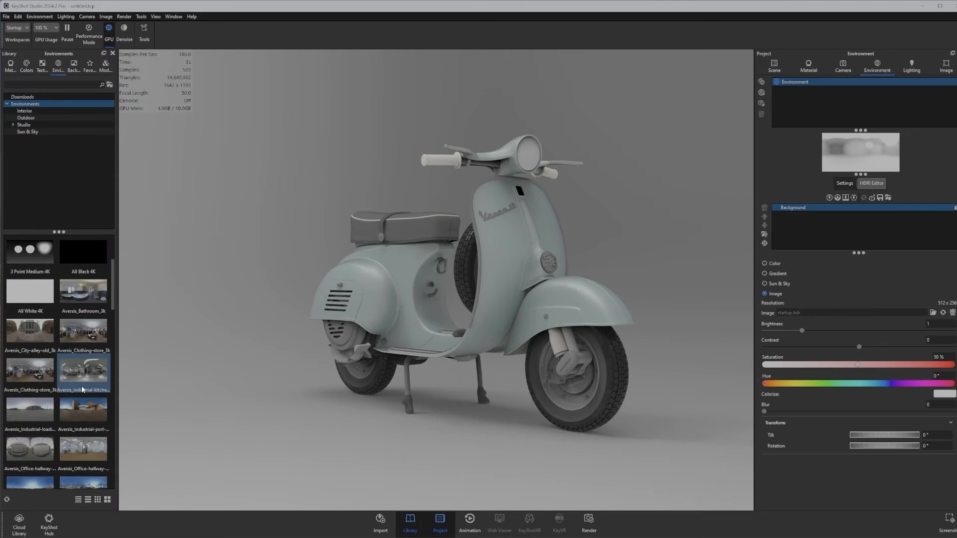
left_click(29, 117)
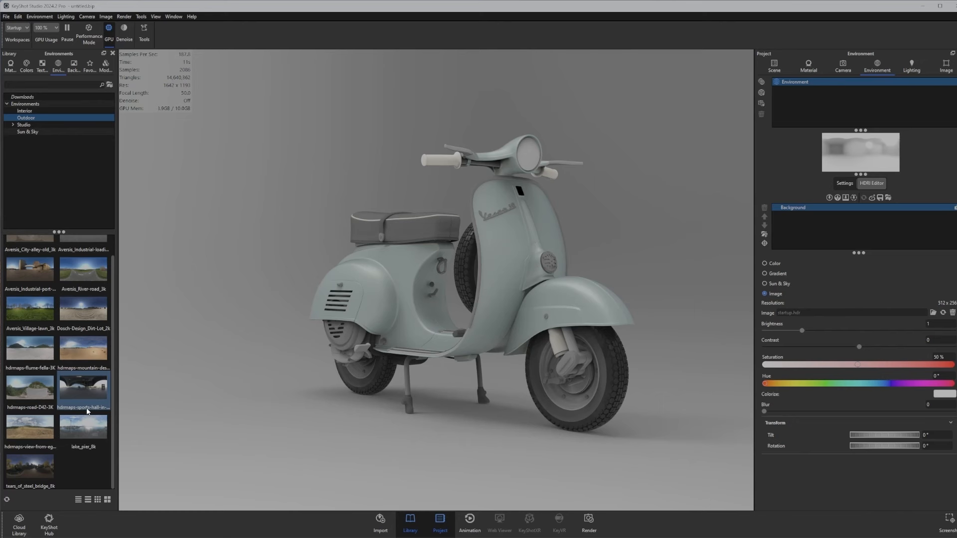
Try replacing the current environment with the hdrmaps-sports-hall-in-the-shadow-3K environment, and undo the replacement.
left_click_drag(77, 384, 220, 270)
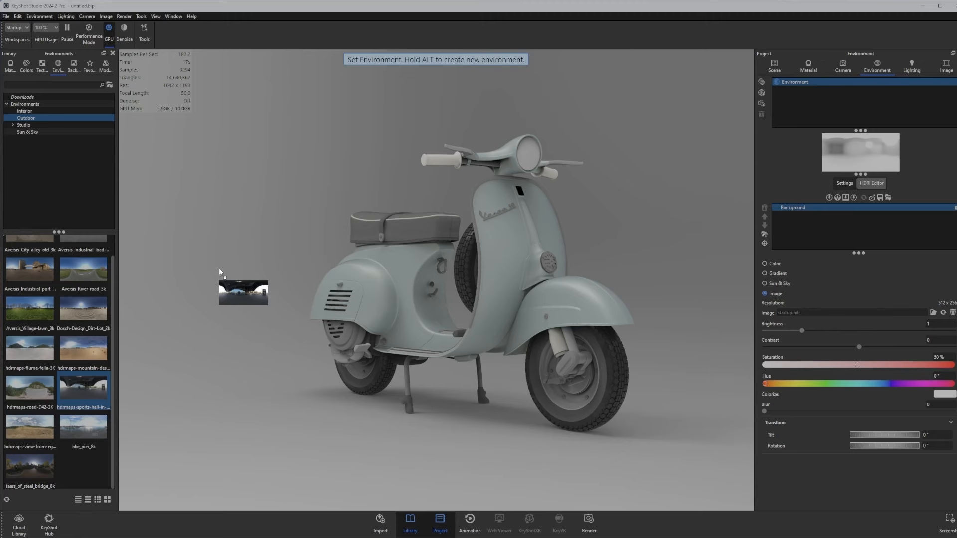
left_click_drag(219, 270, 220, 269)
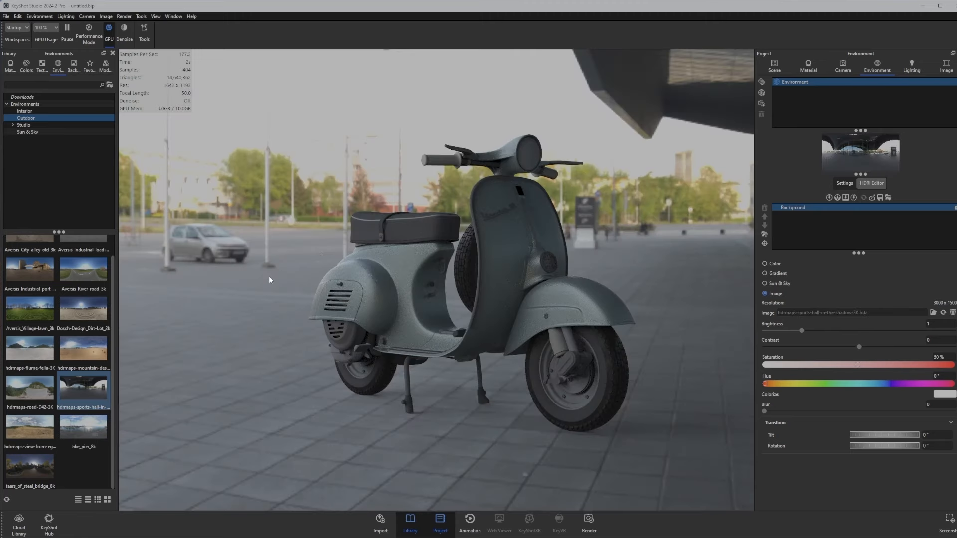
key("ctrl+z")
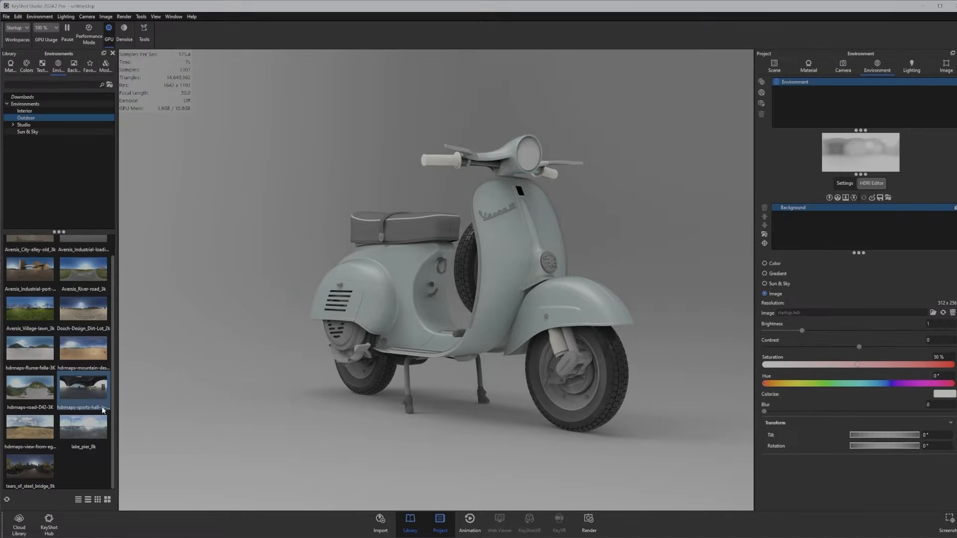
Add hdrmaps-sports-hall-in-the-shadow-3K from the library as a second environment alongside the existing one.
left_click_drag(559, 301, 394, 387)
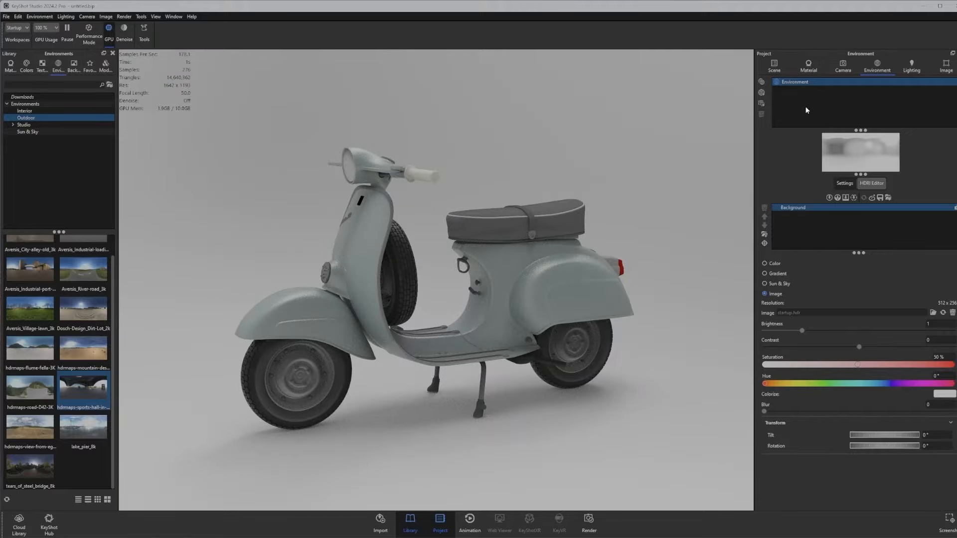
left_click_drag(535, 220, 468, 250)
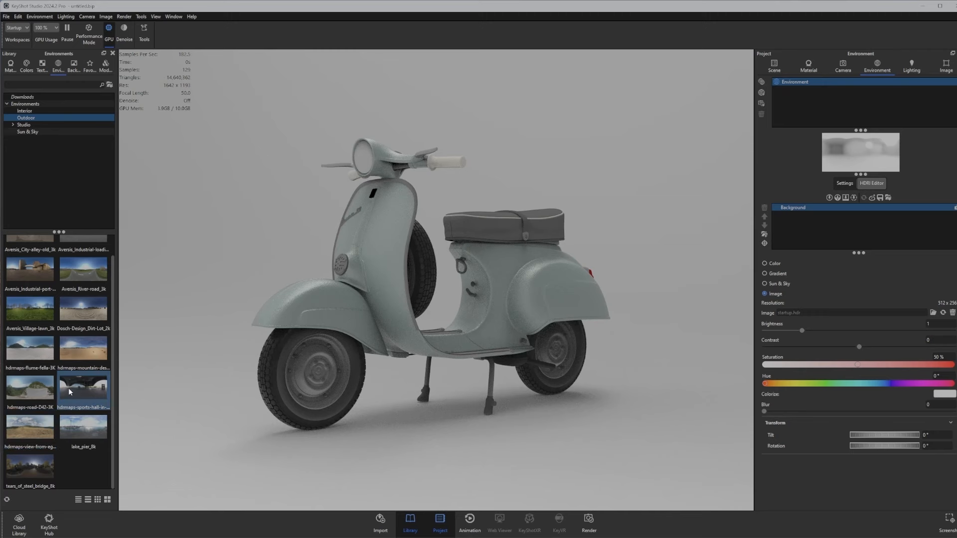
left_click_drag(71, 390, 220, 220)
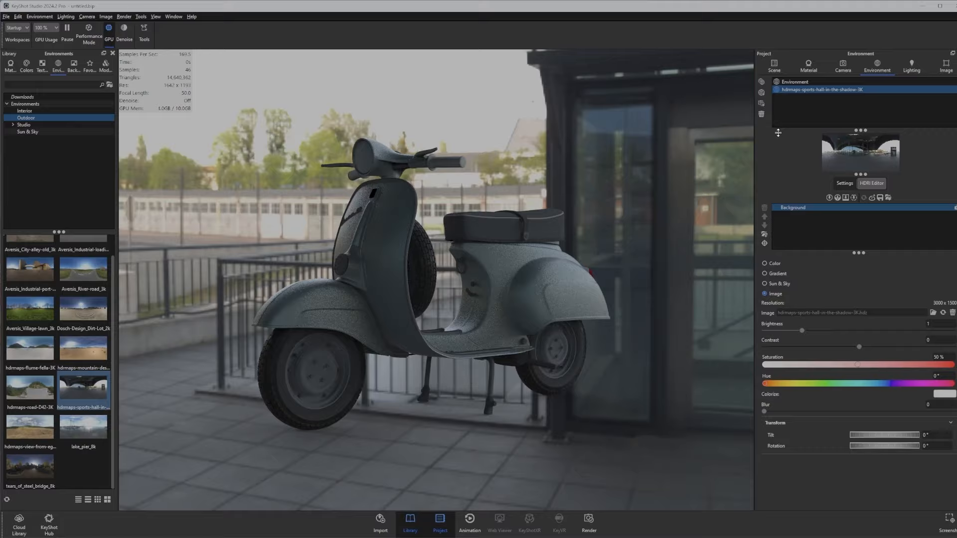
Switch back and forth between the original environment and the sports hall environment to compare their lighting on the scooter.
left_click(795, 83)
left_click(794, 90)
left_click(793, 80)
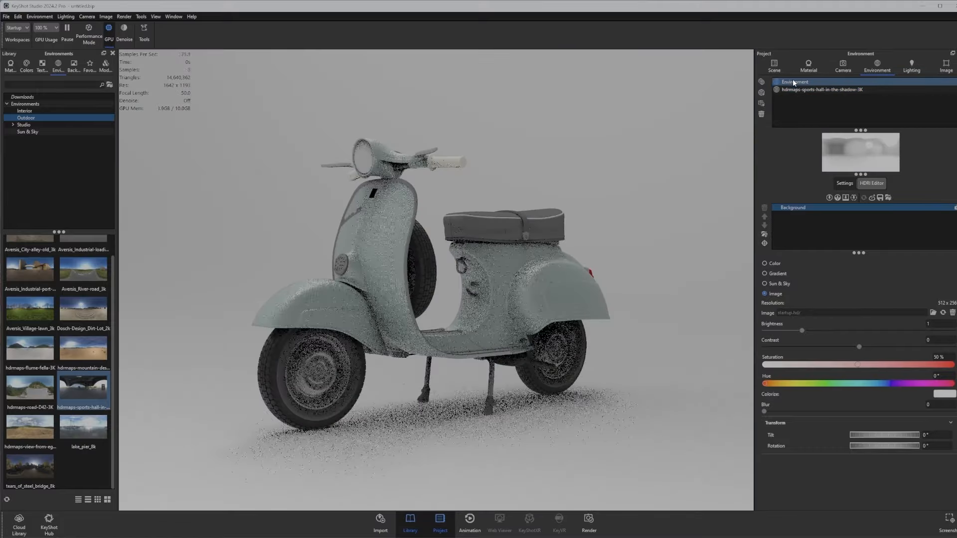
left_click(792, 90)
left_click(792, 83)
left_click(791, 90)
left_click(789, 81)
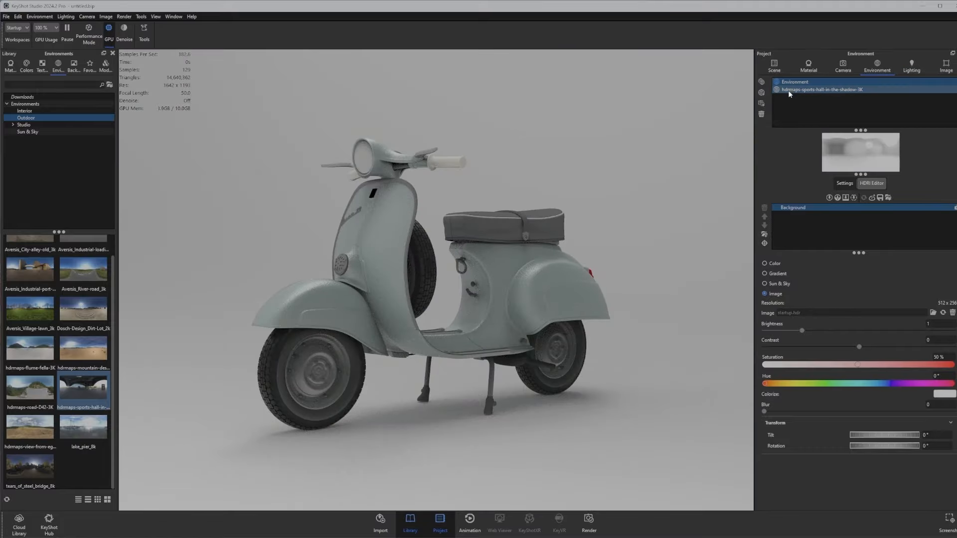
Make the hdrmaps-sports-hall-in-the-shadow-3K environment active and view the scooter from its side against that backdrop.
left_click_drag(348, 303, 481, 315)
left_click_drag(291, 318, 314, 317)
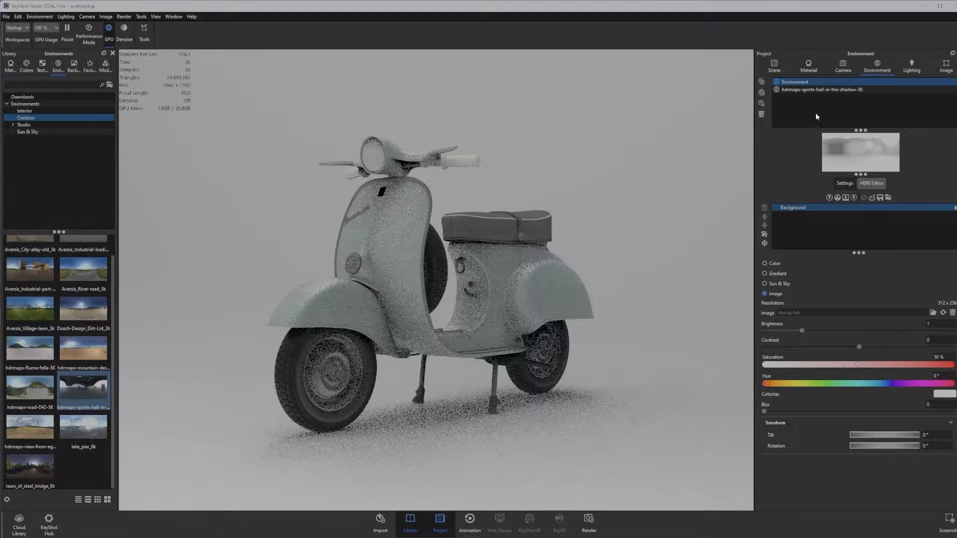
left_click(807, 91)
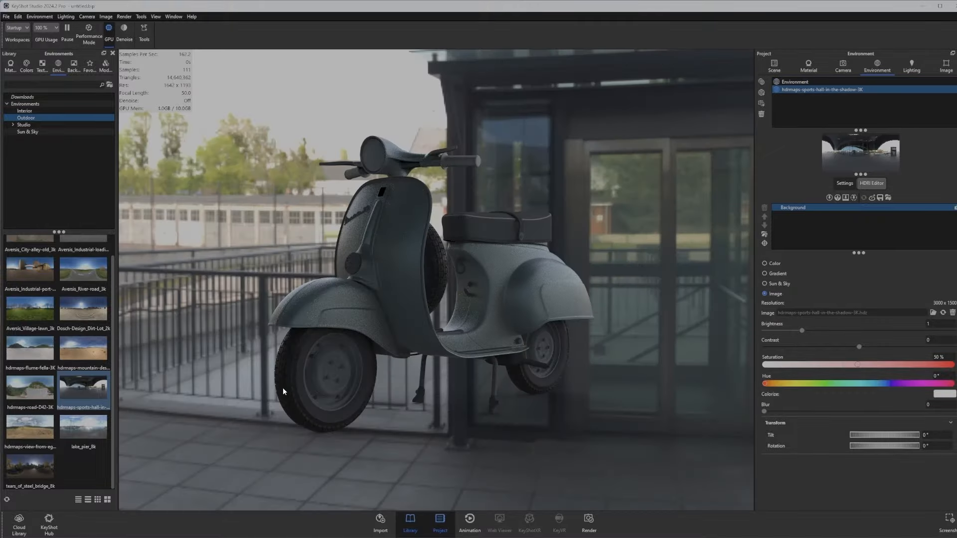
left_click_drag(283, 387, 257, 363)
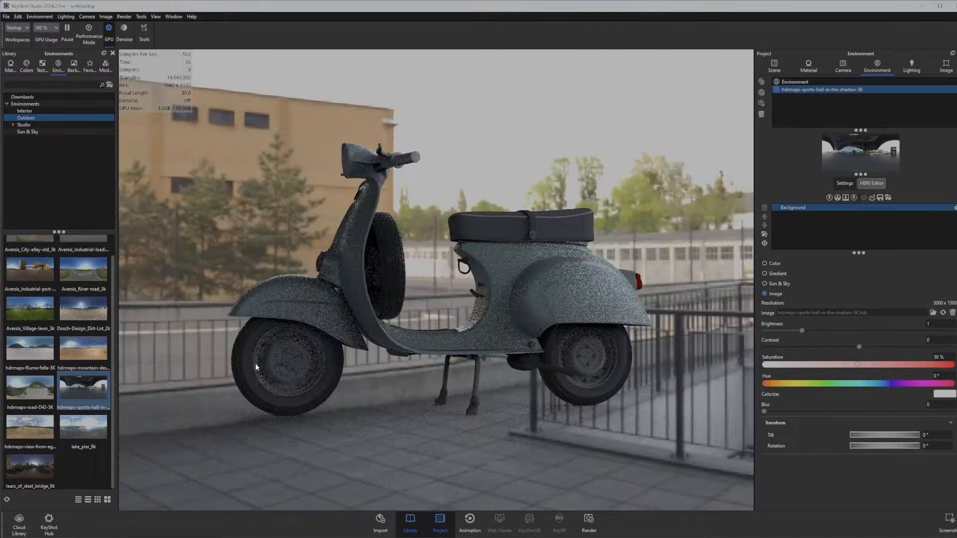
Compare the scooter under the original environment and hdrmaps-sports-hall-in-the-shadow-3K, ending with the sports hall active and viewing it from several angles.
left_click(797, 81)
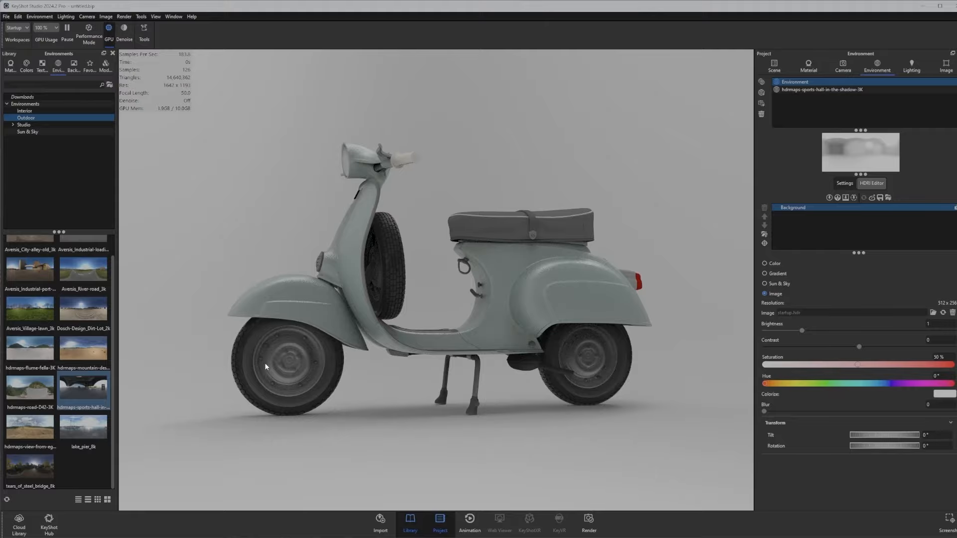
left_click_drag(216, 378, 598, 384)
left_click(809, 89)
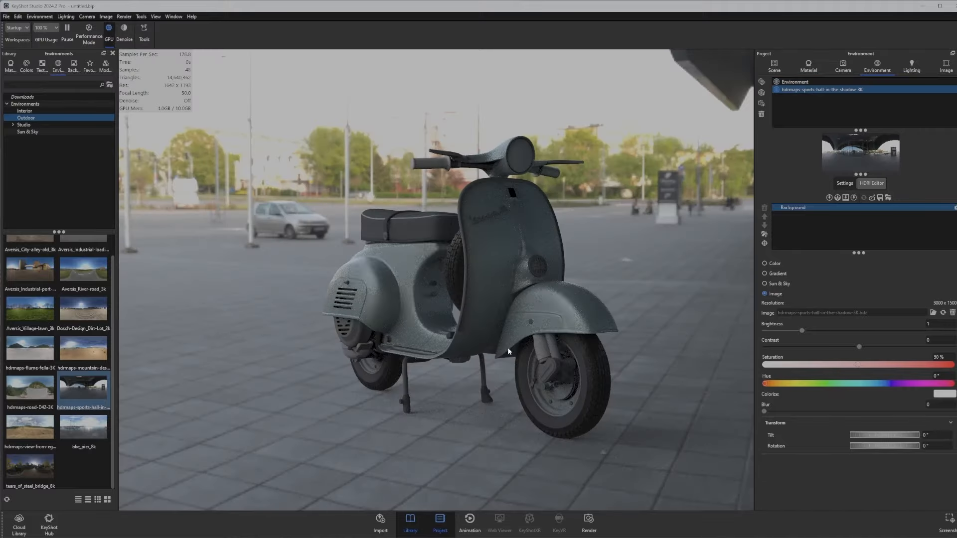
left_click_drag(489, 381, 403, 412)
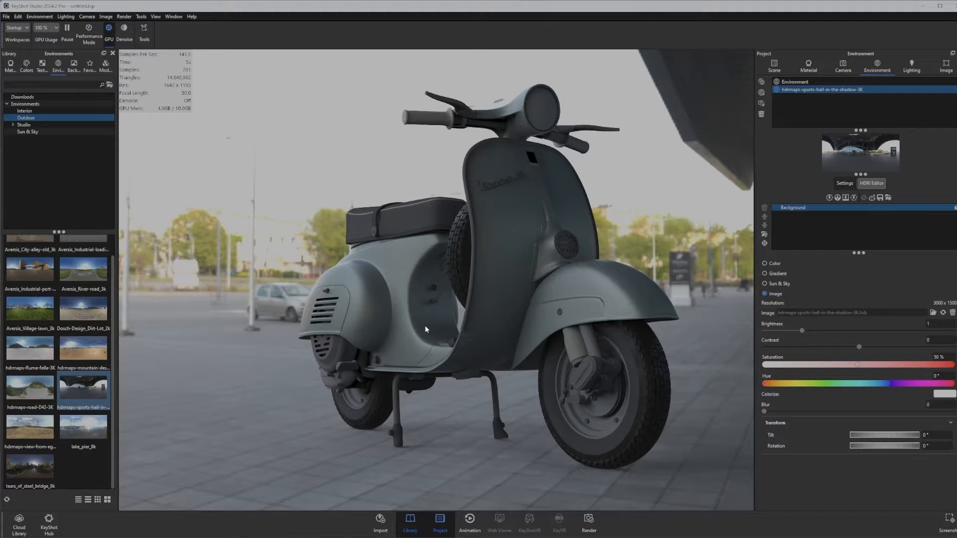
left_click_drag(540, 491, 485, 445)
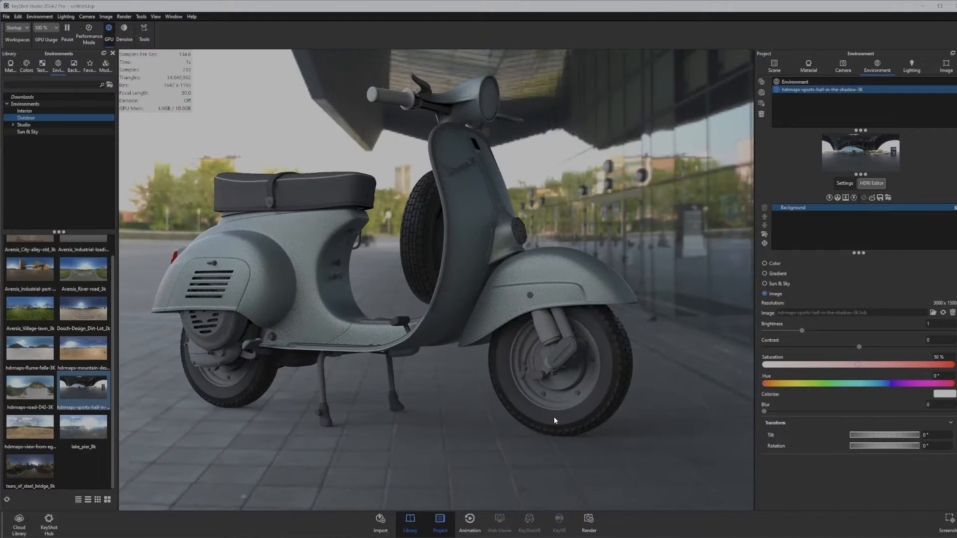
Change the front tire's sidewall material, TireSidewallBump, from Generic to the Plastic type.
scroll(554, 417, "up", 1)
middle_click_drag(560, 441, 479, 404)
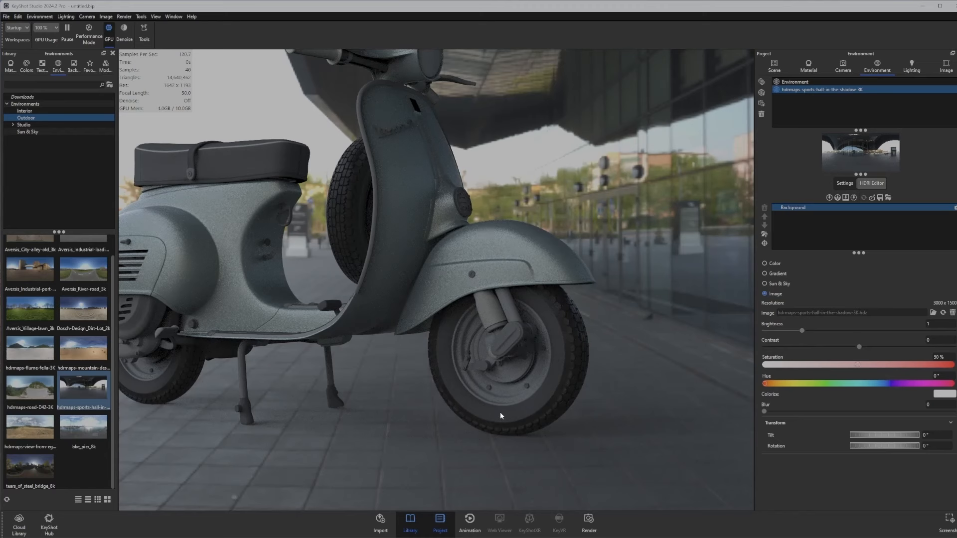
double_click(501, 413)
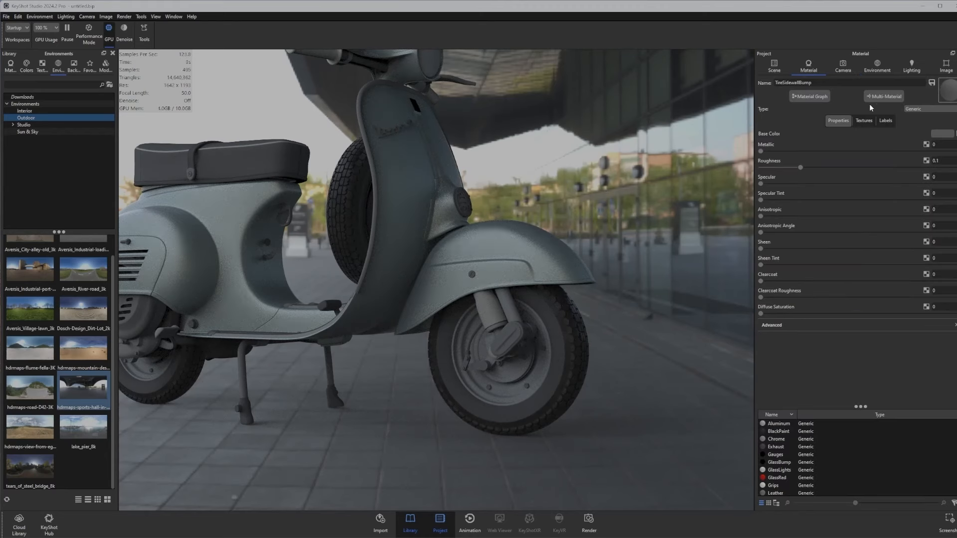
left_click(922, 109)
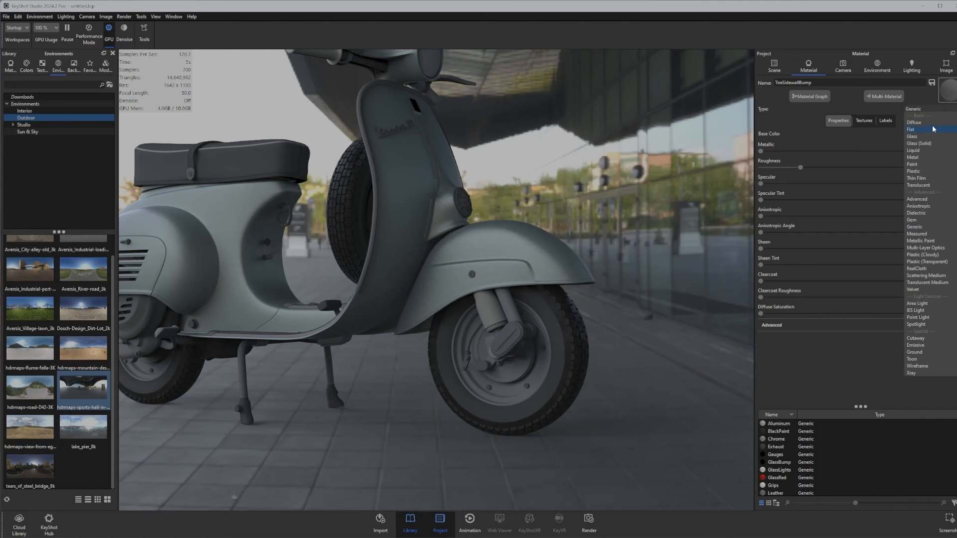
left_click(917, 171)
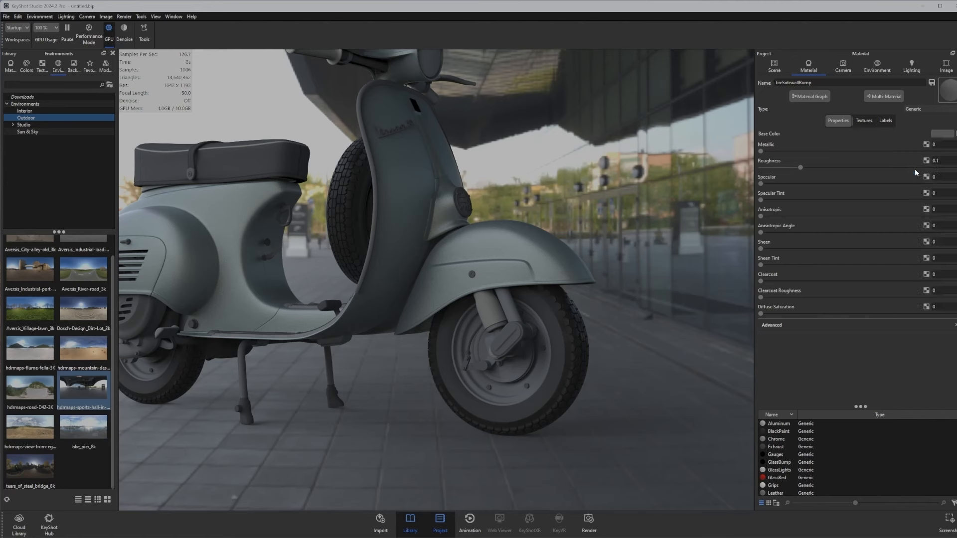
Darken the tire sidewall's diffuse color to a grayscale brightness of 10%.
left_click(940, 134)
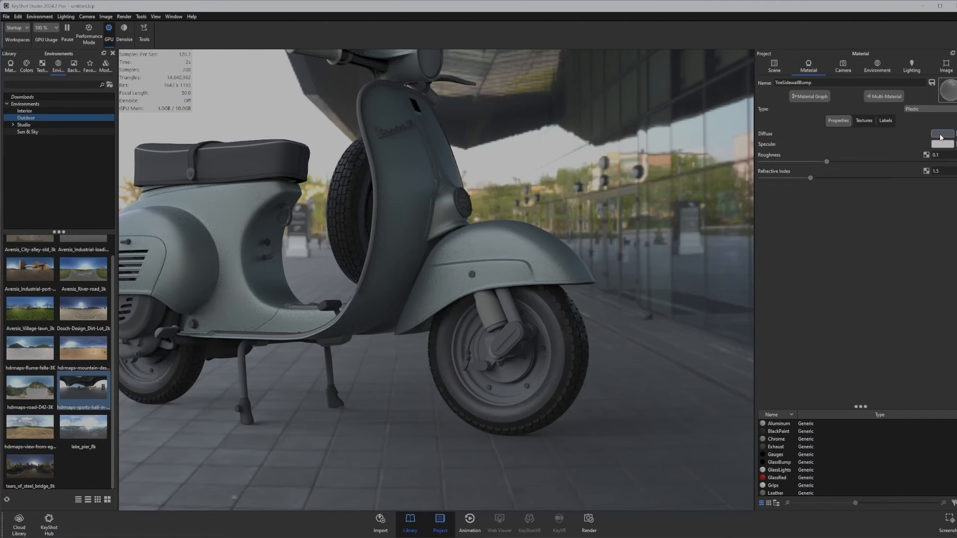
left_click_drag(893, 289, 882, 288)
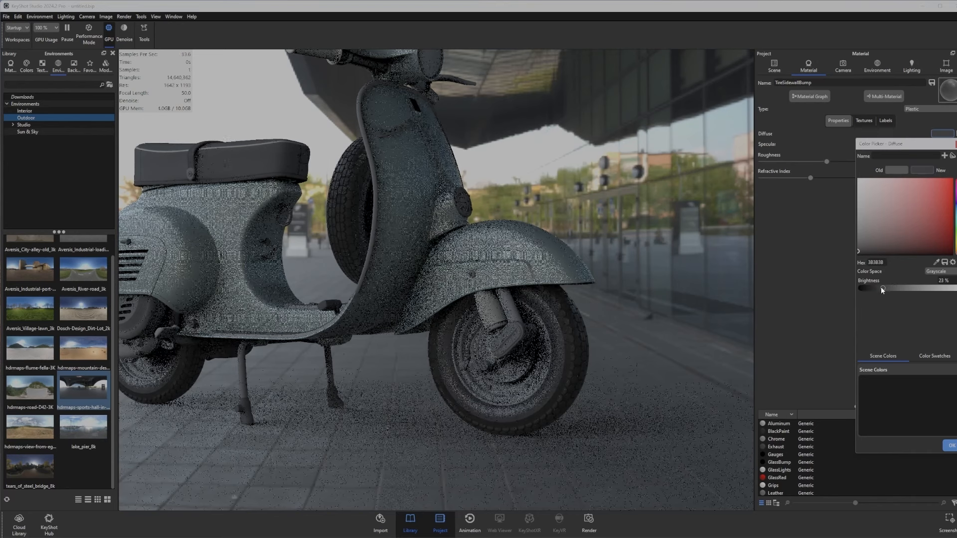
type("10")
key("Return")
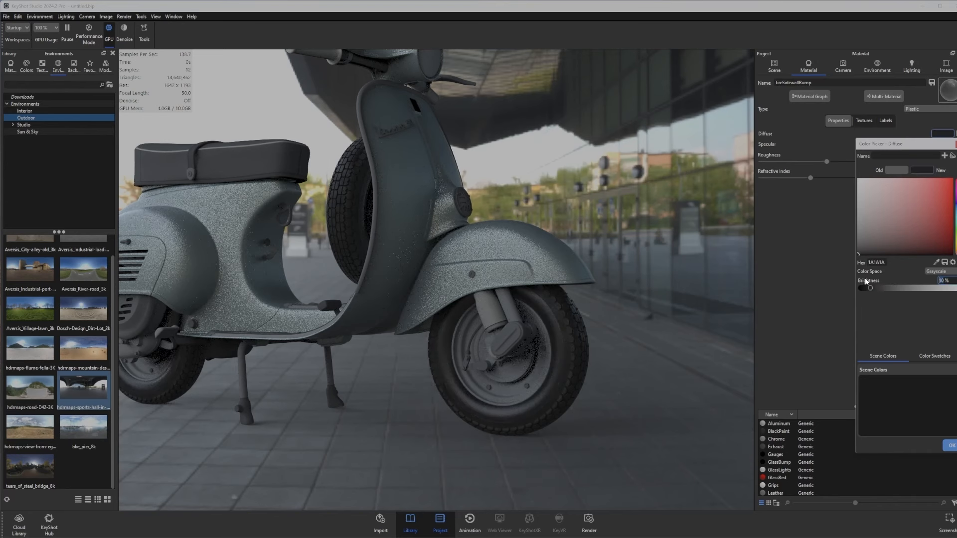
left_click(952, 446)
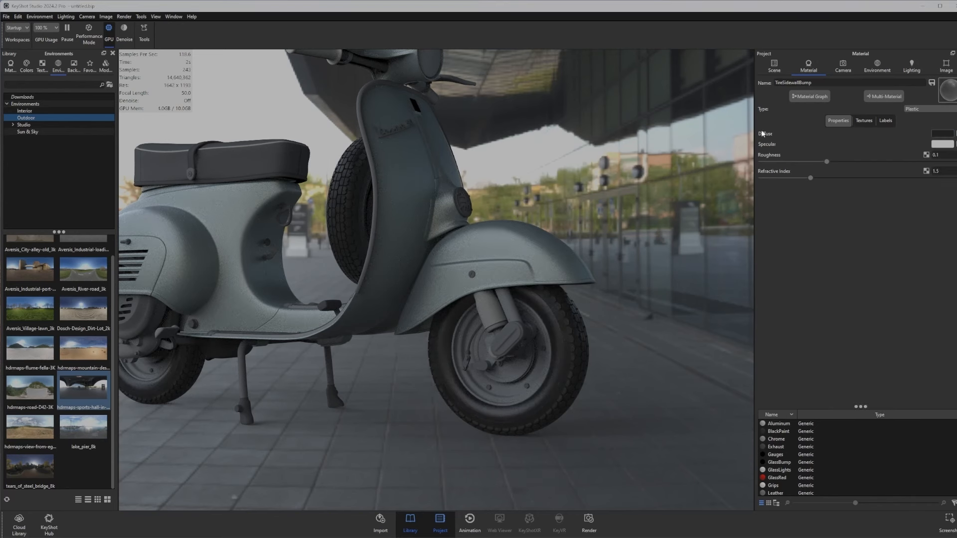
In the sidewall's material graph, connect the copper_h01C library texture to the Plastic node's Specular input.
left_click(810, 97)
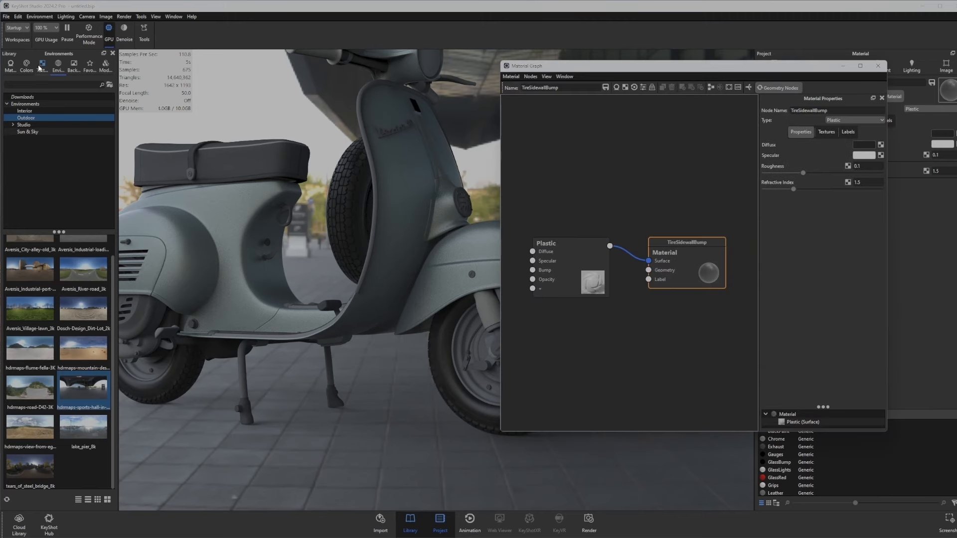
left_click(42, 66)
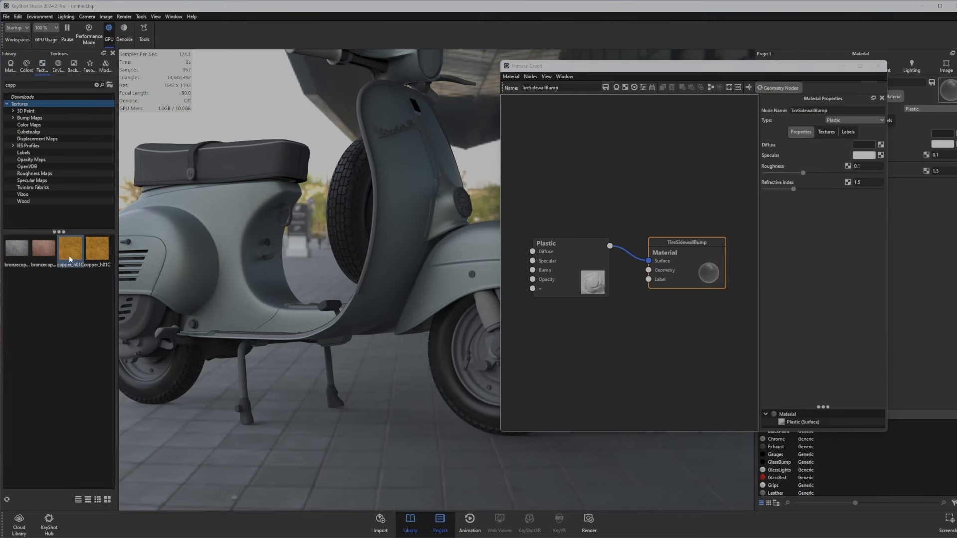
mouse_move(69, 259)
left_click_drag(69, 255, 531, 260)
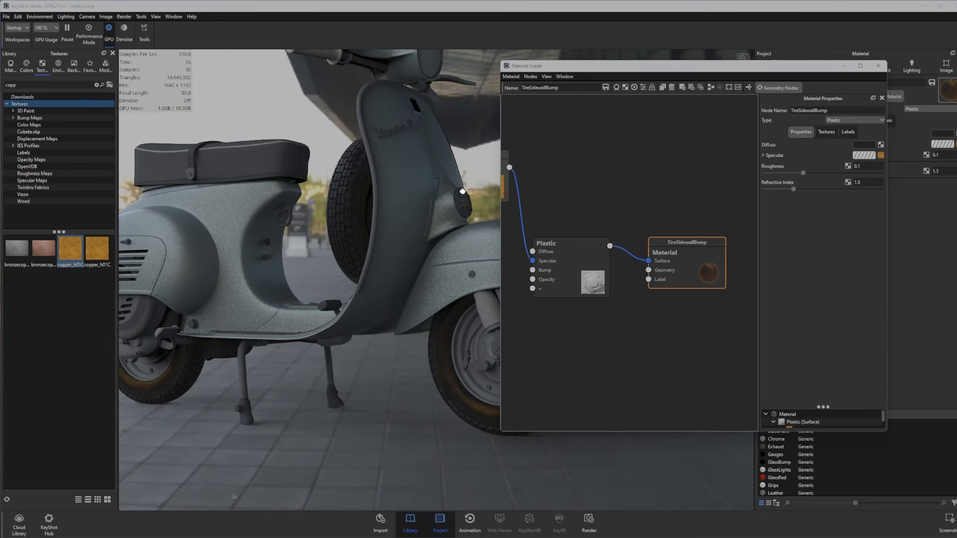
Insert a Color Adjust node between the copper texture and the Specular input, and reduce its saturation to the minimum.
left_click(520, 218)
right_click(521, 219)
mouse_move(532, 247)
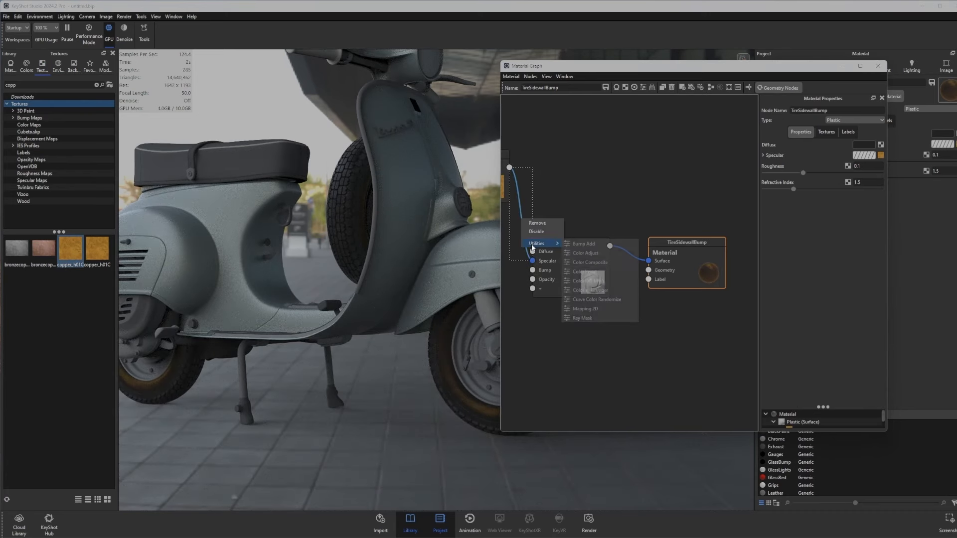
left_click(594, 253)
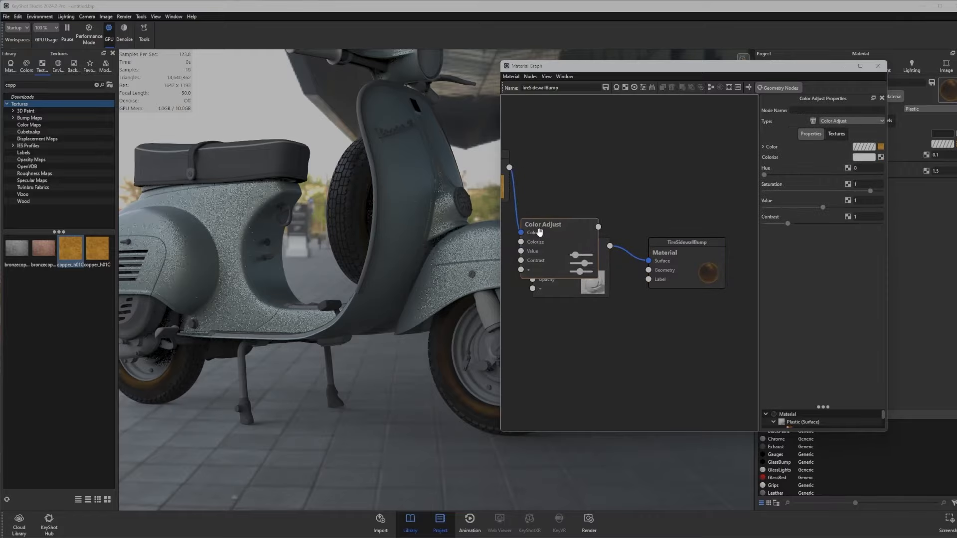
left_click_drag(871, 190, 747, 188)
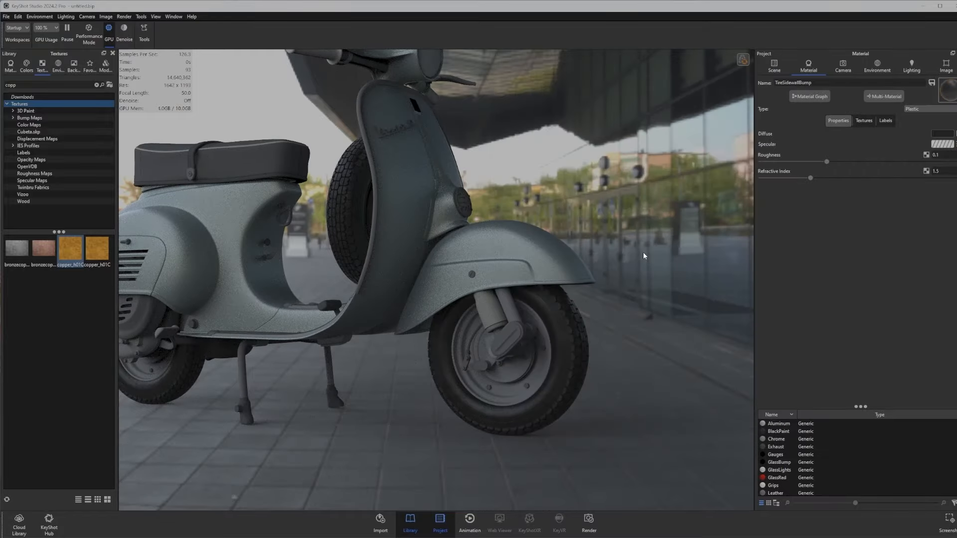
Copy the Noise (Fractal) node from the TireBump tread material's graph and execute the pending tread displacement geometry.
left_click_drag(644, 252, 525, 337)
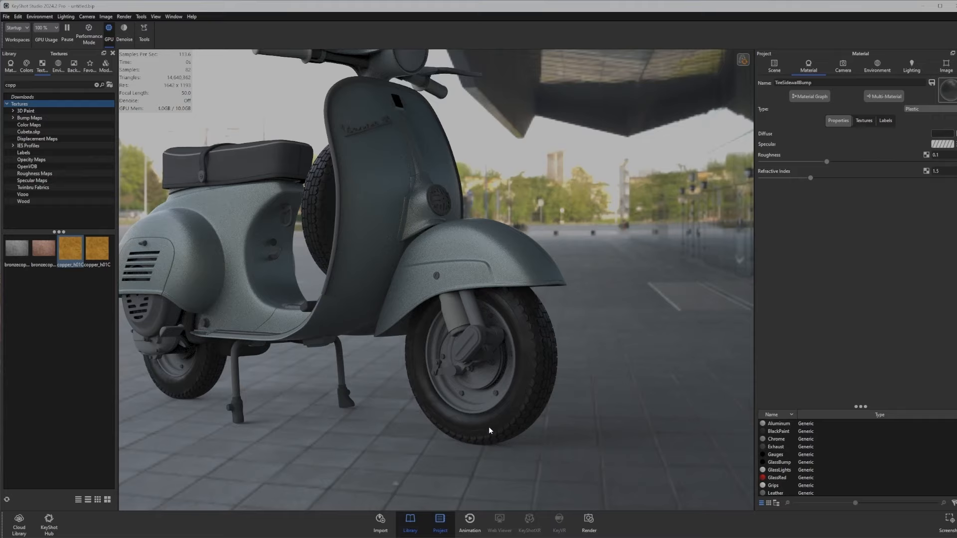
left_click_drag(489, 426, 526, 411)
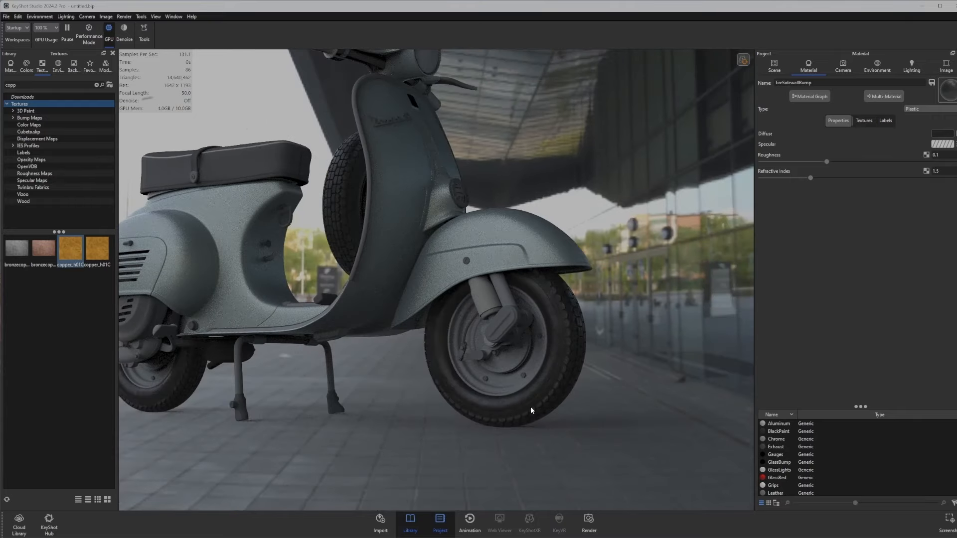
left_click(532, 411)
left_click(810, 96)
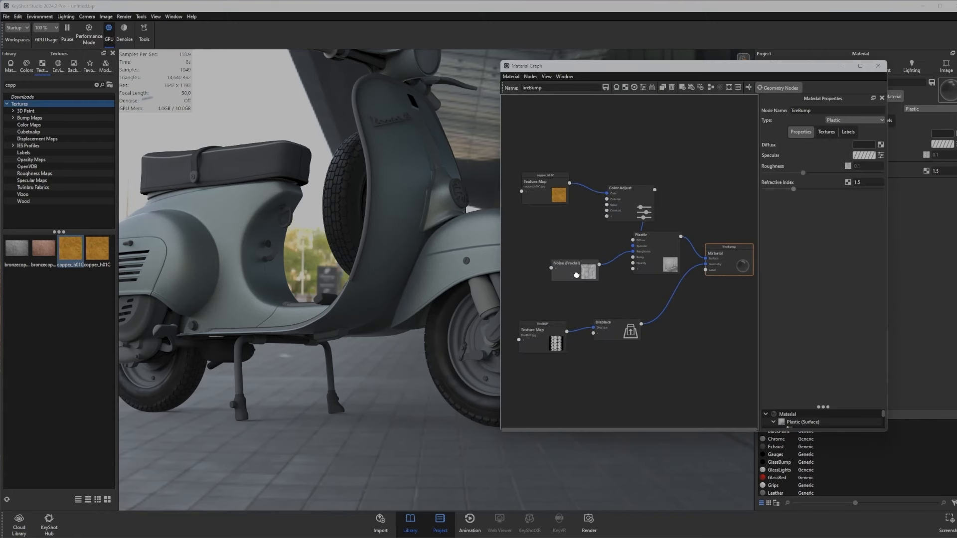
left_click_drag(577, 275, 545, 272)
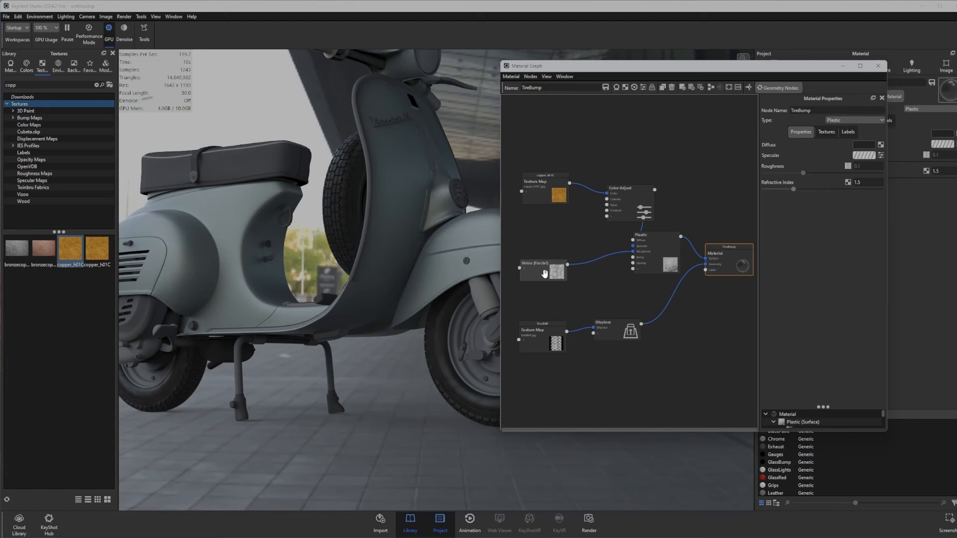
left_click(841, 66)
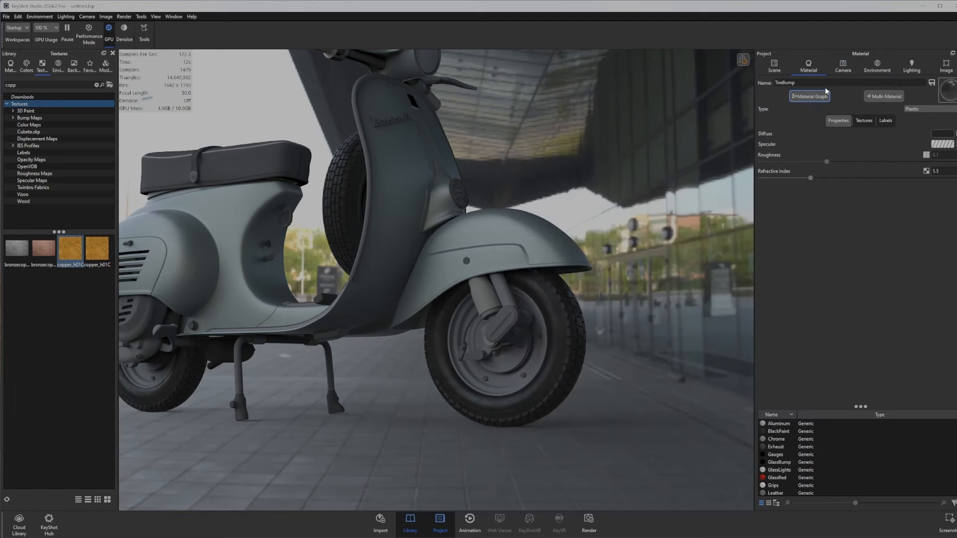
left_click(743, 61)
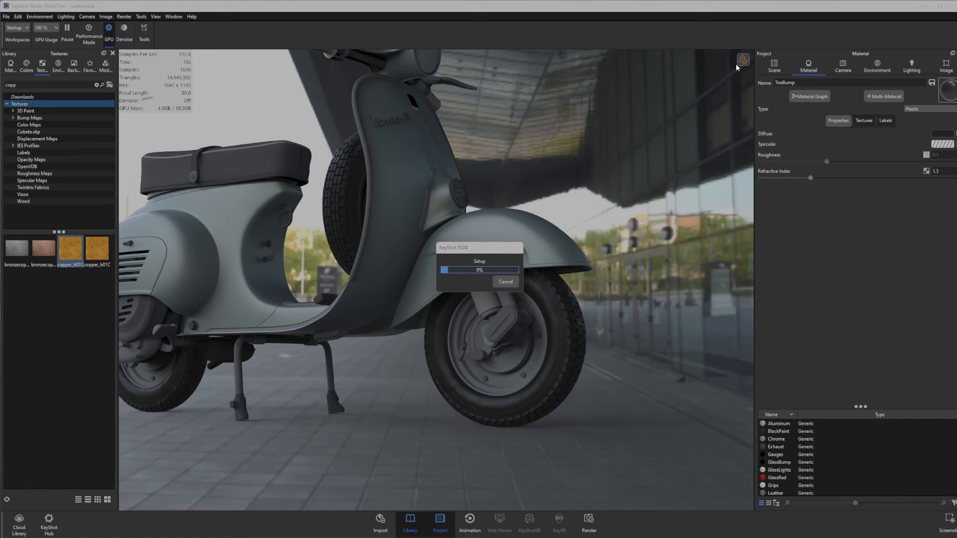
Paste the Noise (Fractal) node into the TireSidewallBump graph and connect it to the Plastic node's Roughness, moving overlapping nodes apart.
double_click(550, 347)
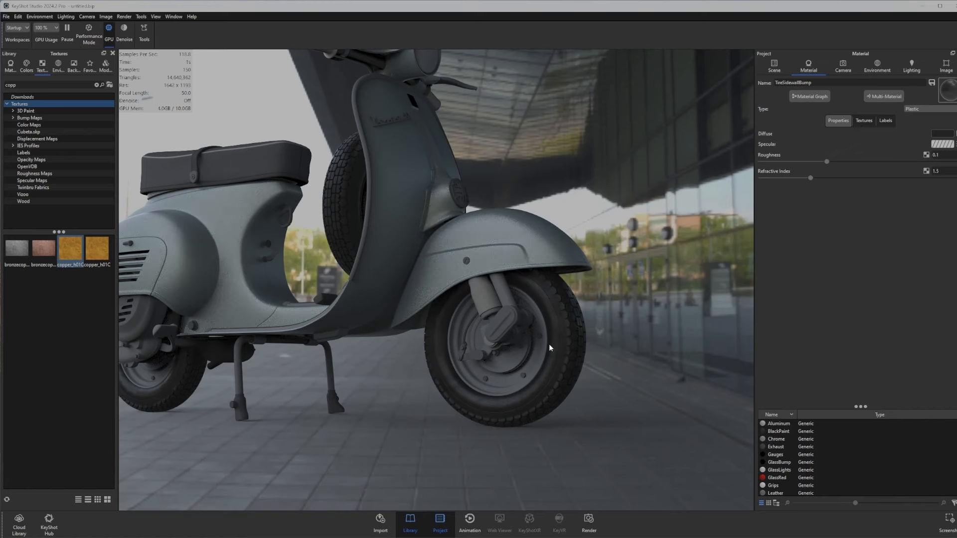
left_click(803, 97)
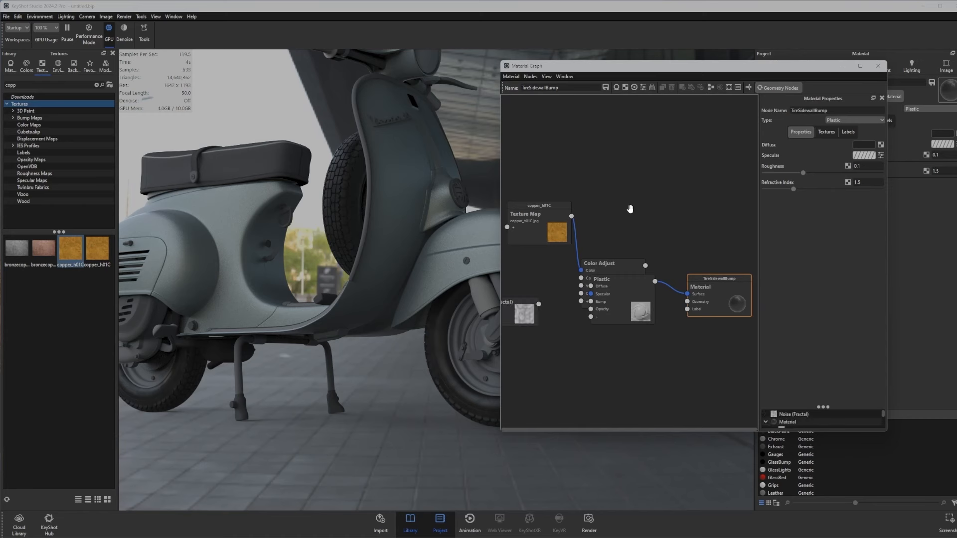
left_click_drag(626, 297, 675, 215)
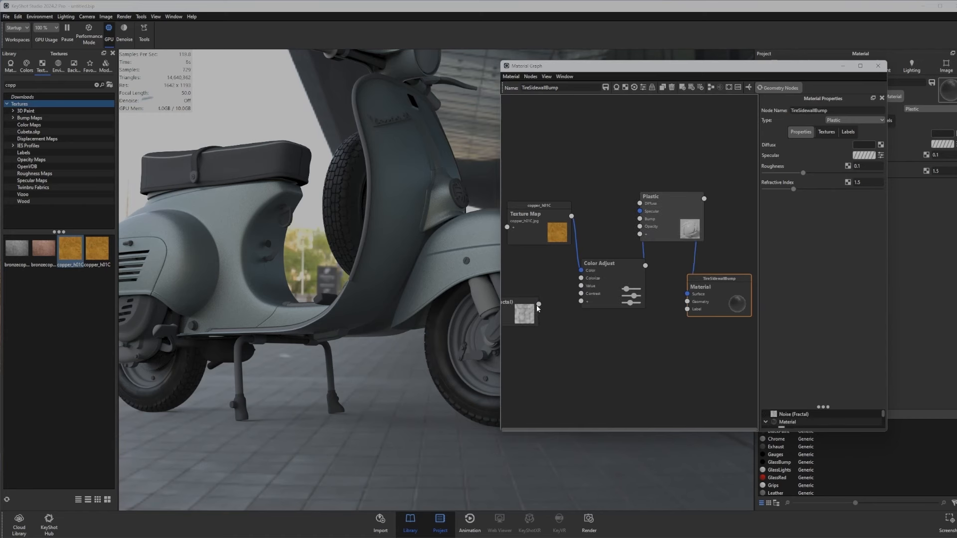
left_click_drag(539, 304, 684, 307)
left_click_drag(595, 302, 648, 245)
left_click(651, 255)
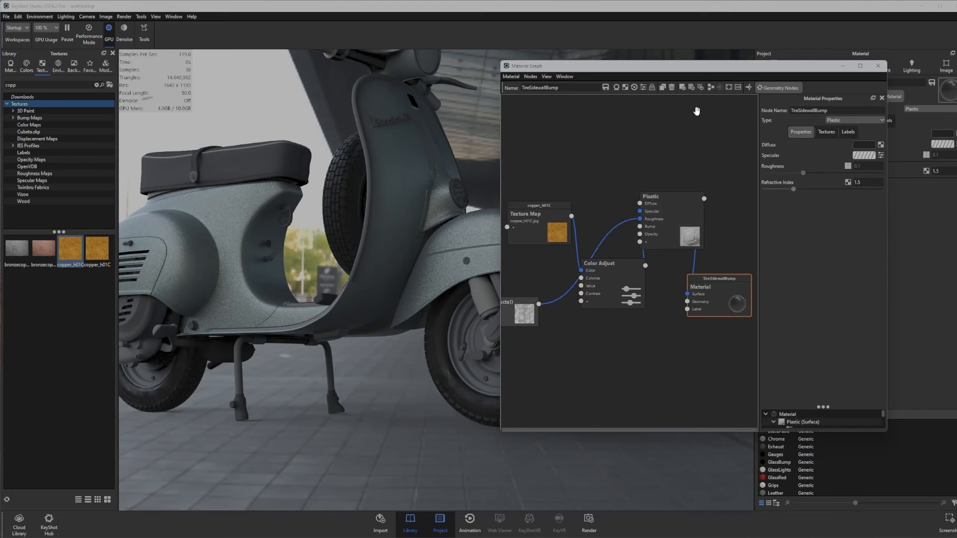
left_click_drag(708, 68, 111, 86)
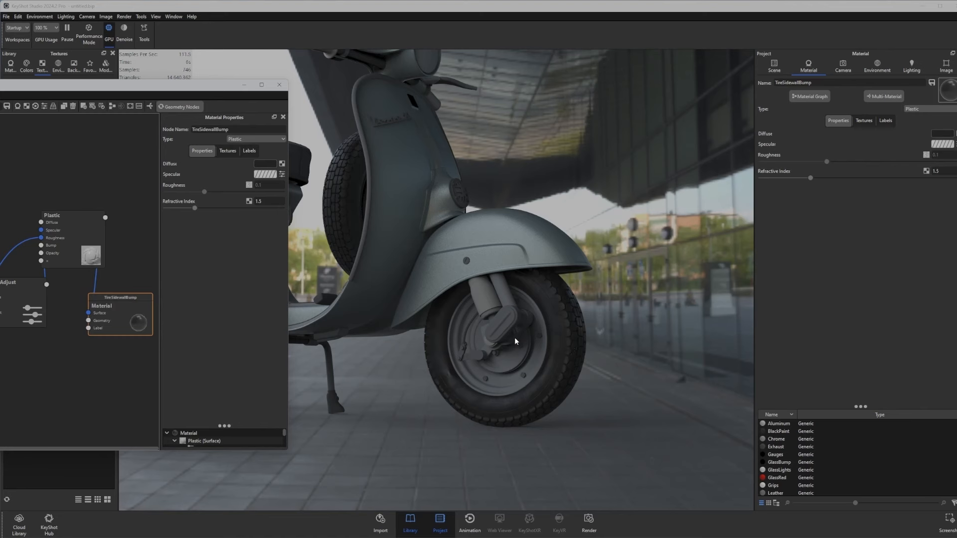
Switch to the 1963_Vespa_50_FBX folder in File Explorer and add its TireSideBMP image to the sidewall Plastic node's Bump input.
mouse_move(28, 537)
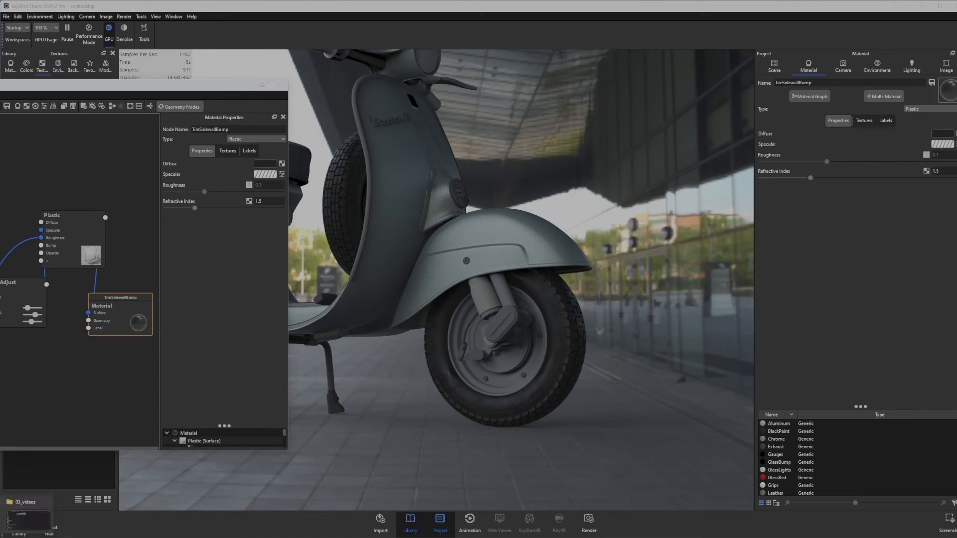
left_click(29, 520)
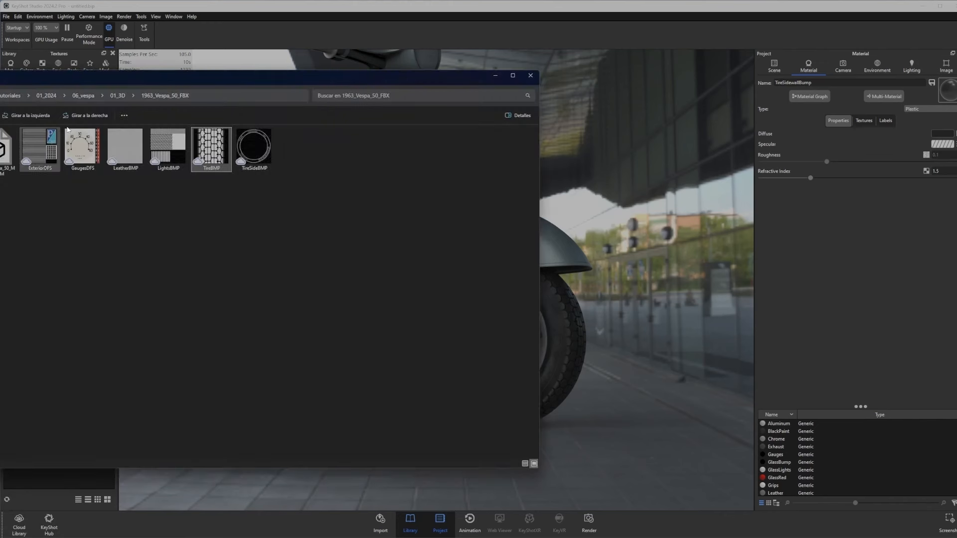
left_click_drag(128, 76, 235, 76)
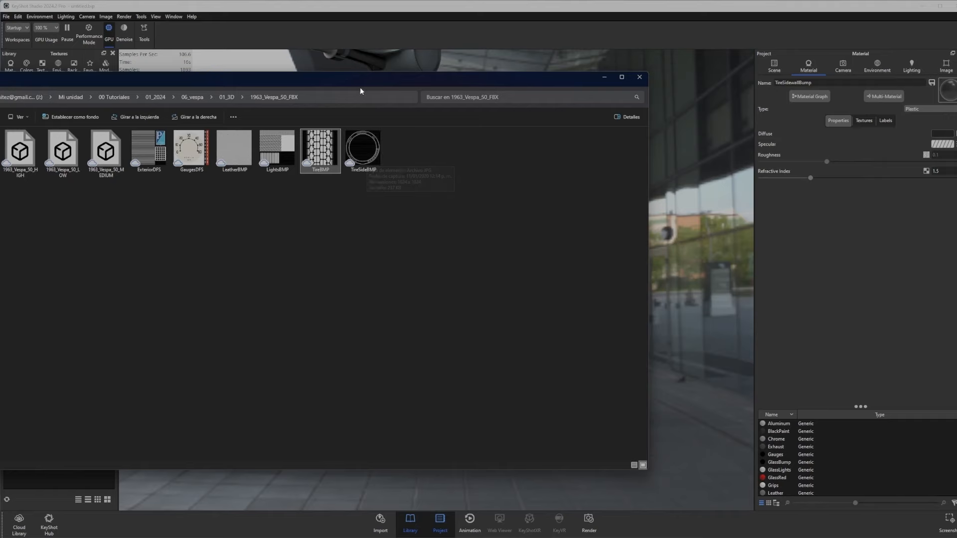
left_click_drag(367, 78, 0, 131)
left_click_drag(178, 96, 774, 100)
key("alt+Tab")
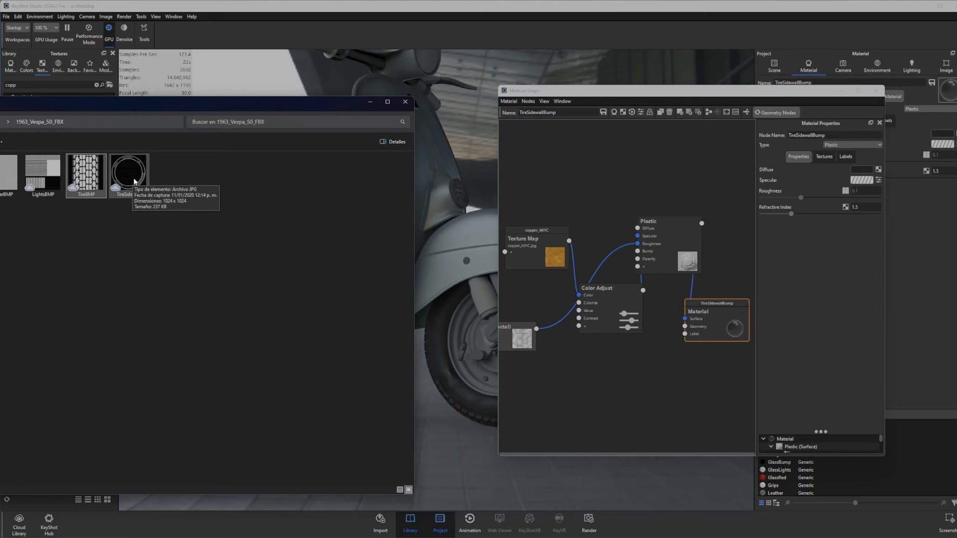
left_click_drag(134, 182, 637, 252)
Clear the view of the front wheel and preview the TireSideBMP texture's color directly on the sidewall.
left_click(370, 102)
left_click_drag(681, 94, 111, 92)
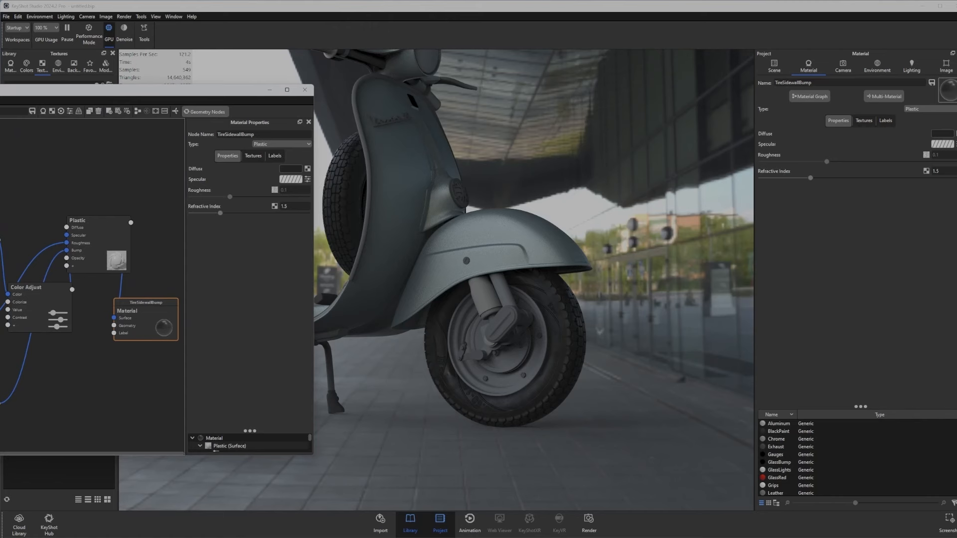
key("c")
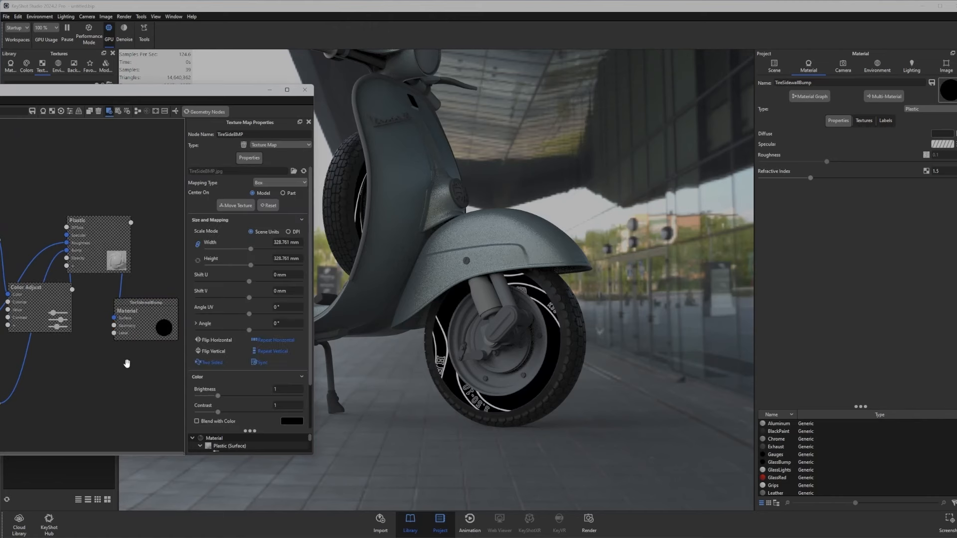
Change the TireSideBMP texture's mapping type to UV, check it on both wheels and end its color preview.
scroll(449, 391, "up", 2)
scroll(421, 402, "down", 4)
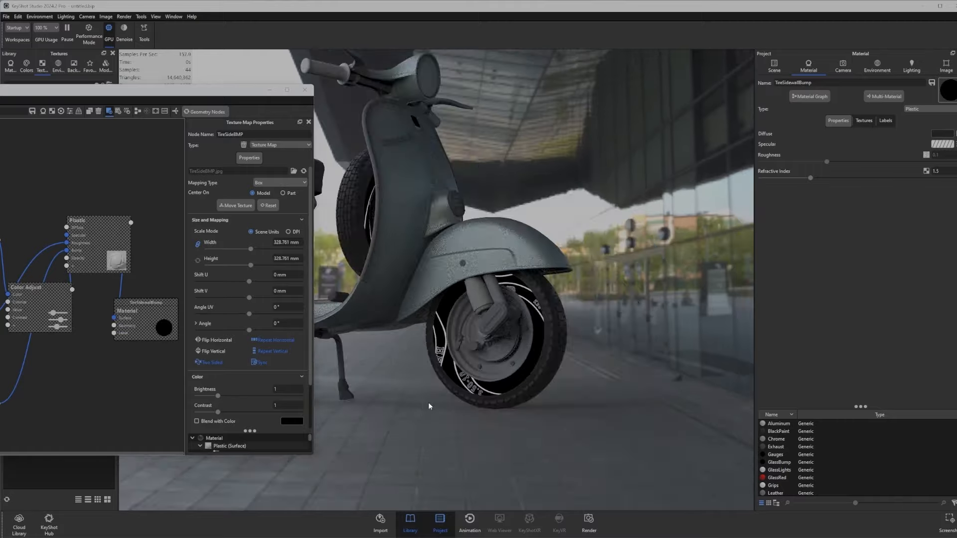
left_click_drag(429, 403, 492, 440)
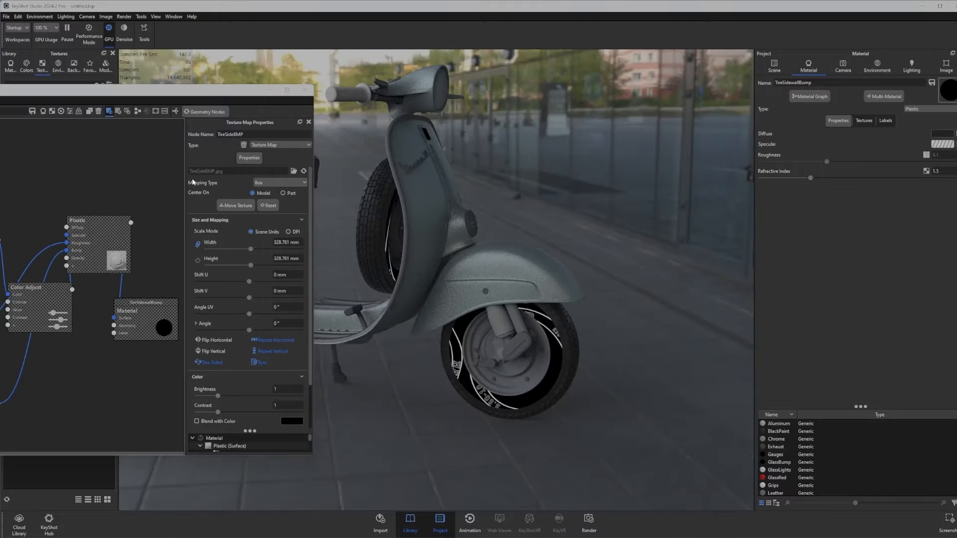
left_click(264, 181)
left_click(271, 225)
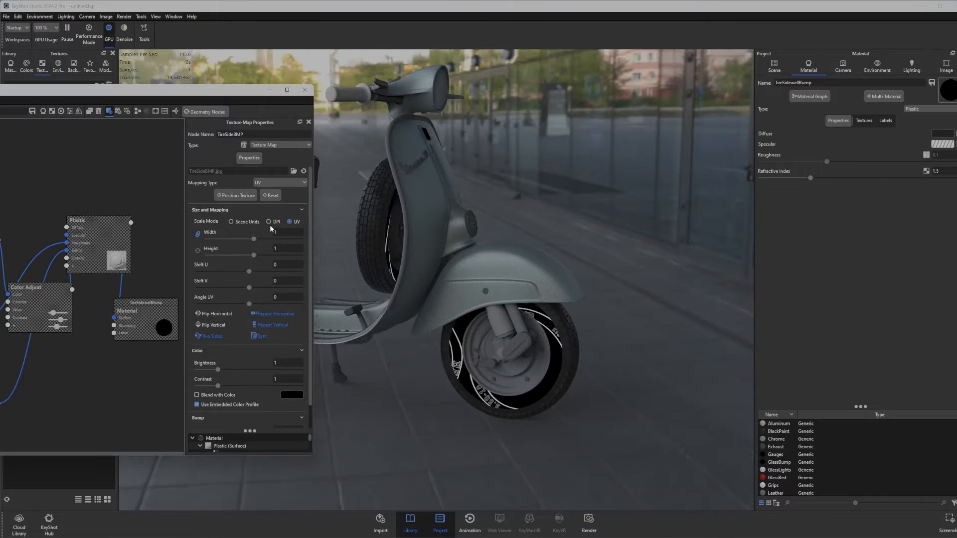
scroll(474, 359, "down", 4)
left_click_drag(463, 355, 363, 358)
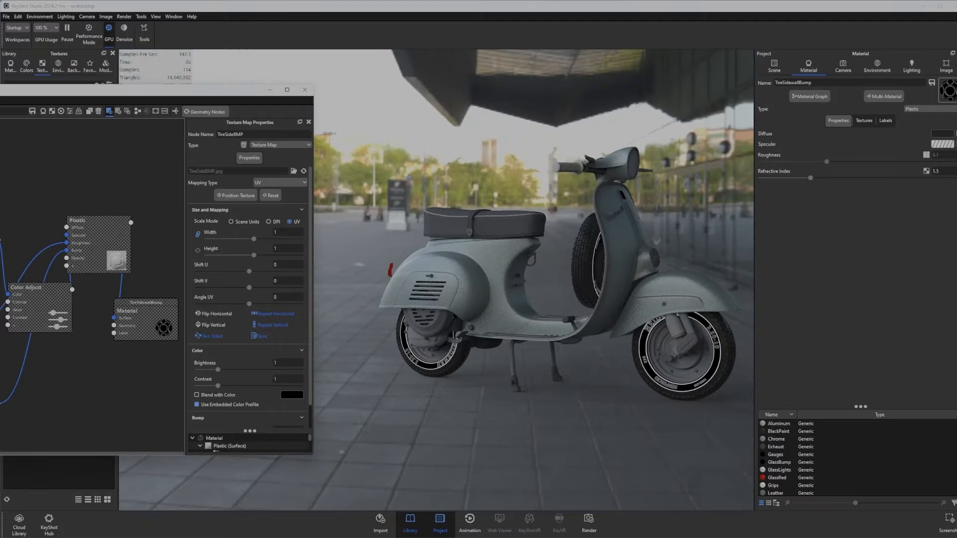
left_click_drag(604, 405, 429, 384)
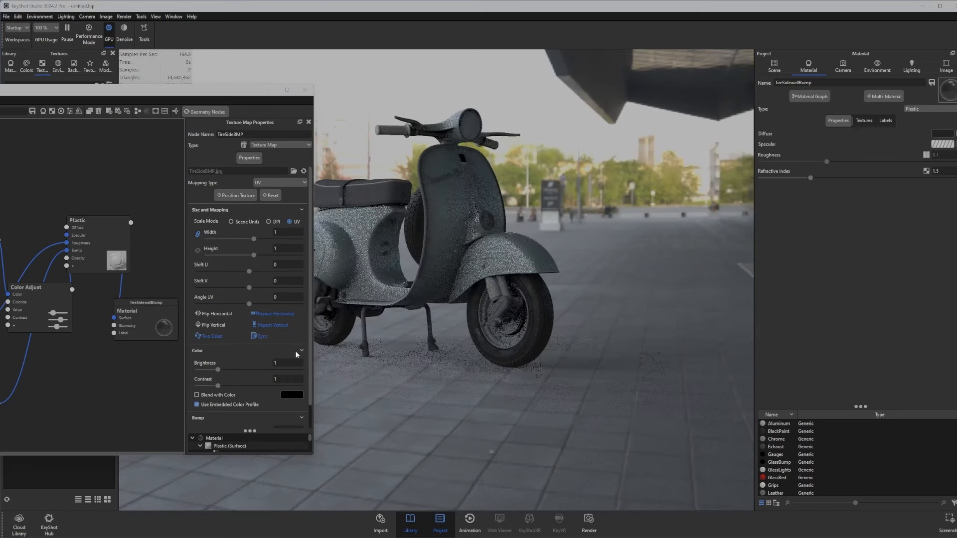
Examine the tire sidewall's embossed lettering on the front wheel up close and close the material graph.
scroll(462, 342, "up", 4)
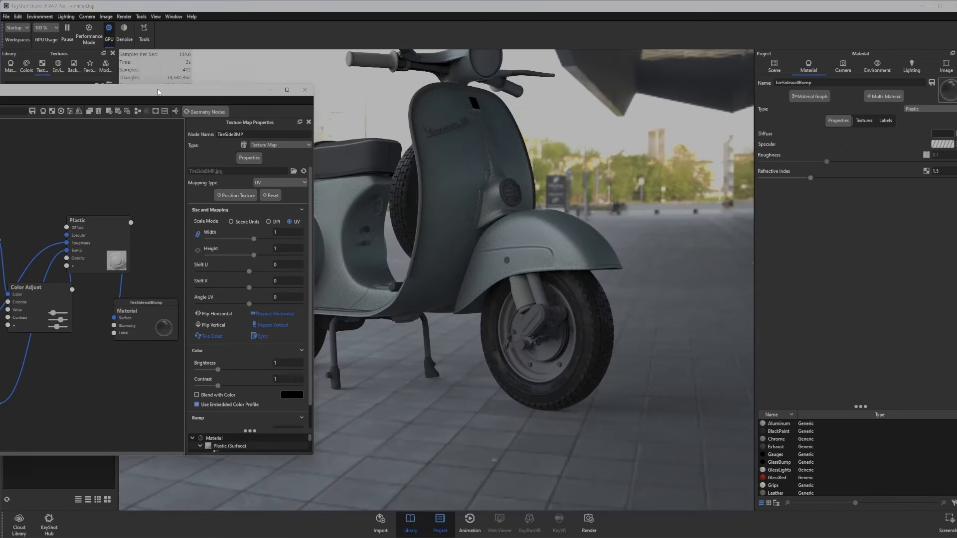
mouse_move(159, 92)
left_mouse_down()
mouse_move(35, 92)
mouse_move(69, 173)
mouse_move(169, 95)
mouse_move(158, 90)
left_mouse_up()
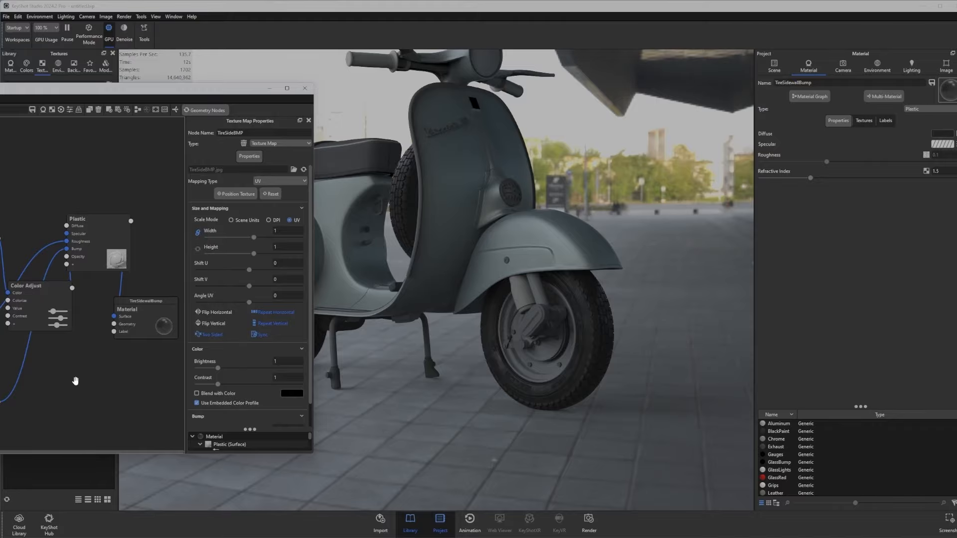
left_click_drag(517, 367, 506, 402)
scroll(506, 402, "up", 5)
middle_click_drag(551, 423, 456, 329)
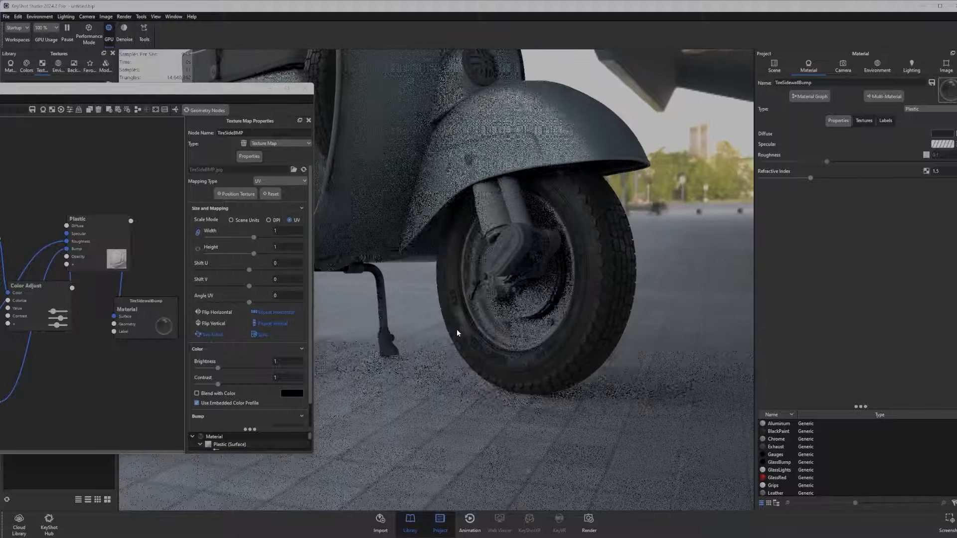
left_click_drag(528, 375, 489, 406)
scroll(538, 377, "down", 3)
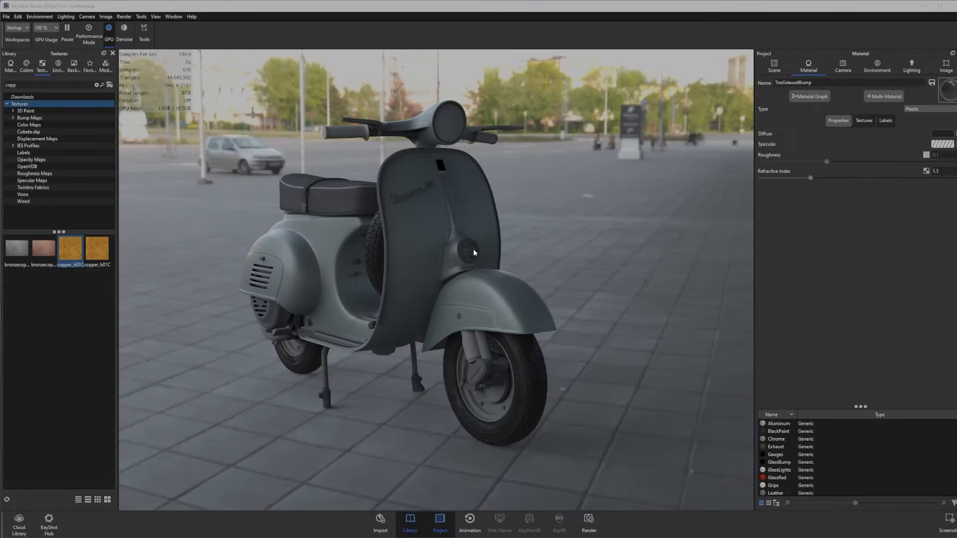
Open the Chrome material from the horn grille on the front shield and change its type to Metal.
double_click(469, 252)
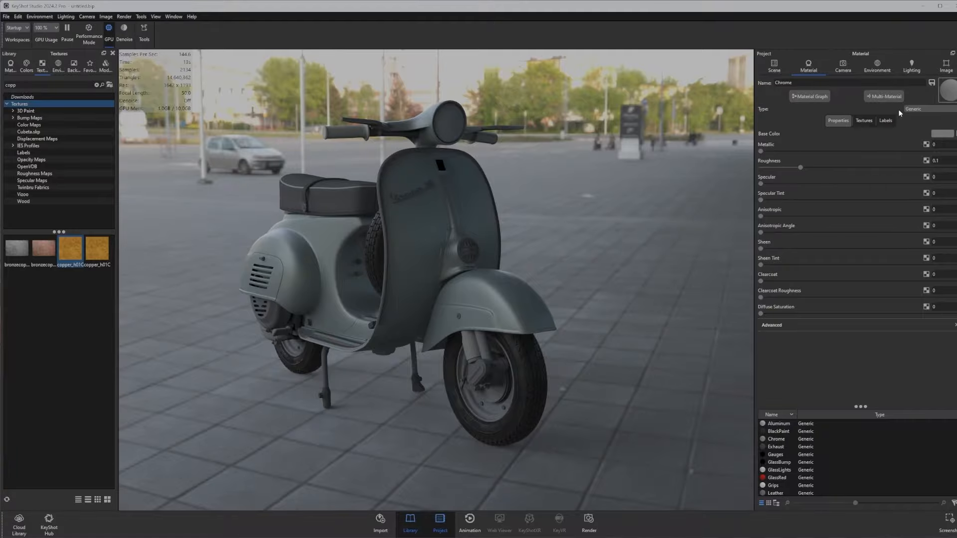
left_click(915, 109)
left_click(919, 160)
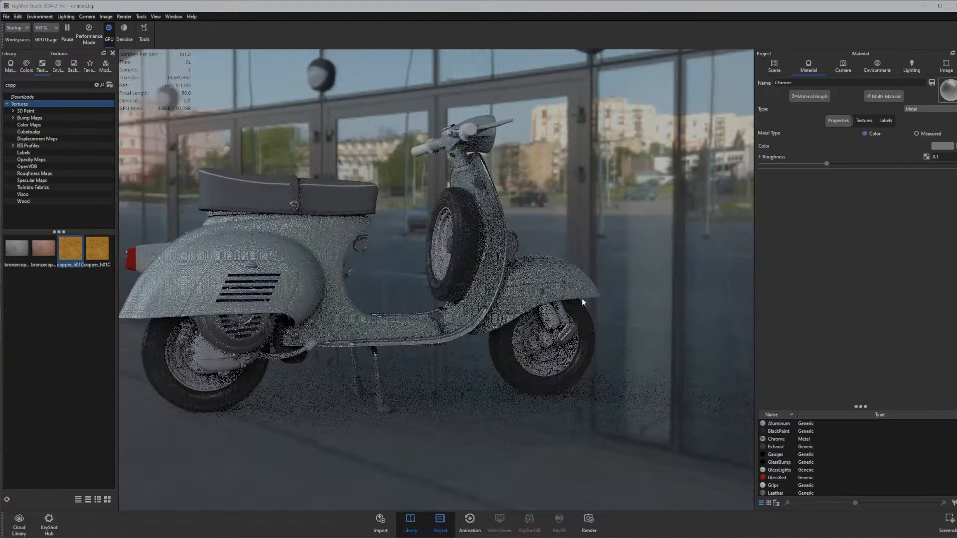
left_click_drag(582, 298, 617, 292)
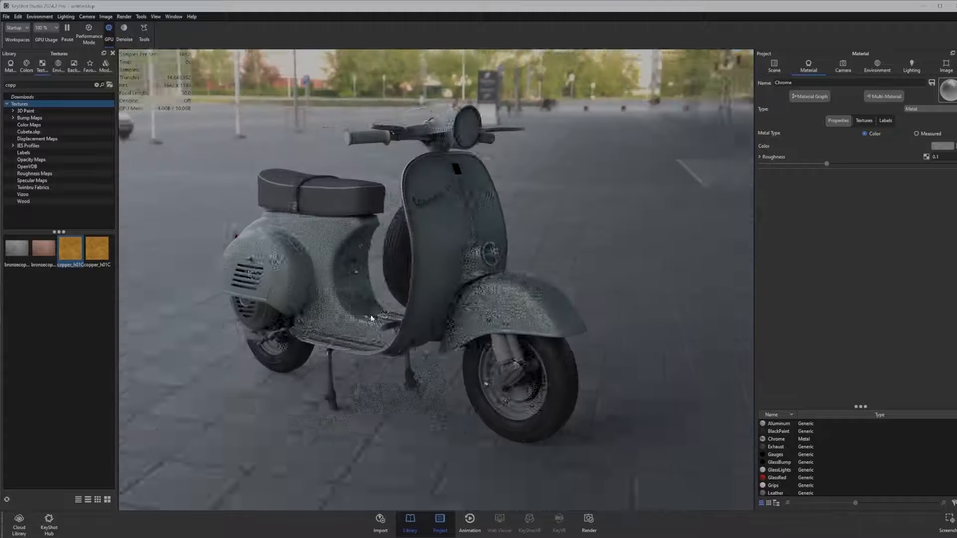
Color the Chrome material red (FF0000) and then bright green to identify which scooter parts use it.
left_click(942, 146)
left_click(951, 193)
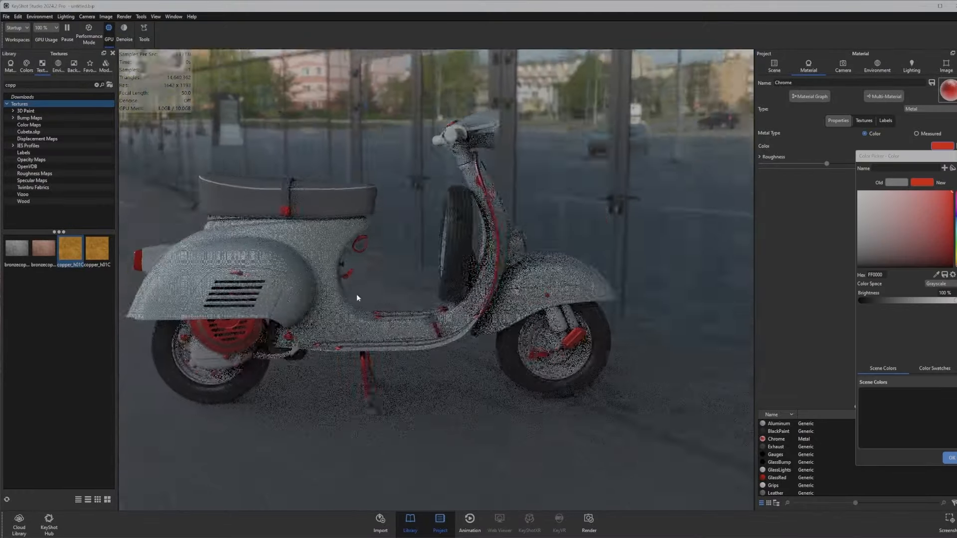
left_click_drag(357, 298, 502, 357)
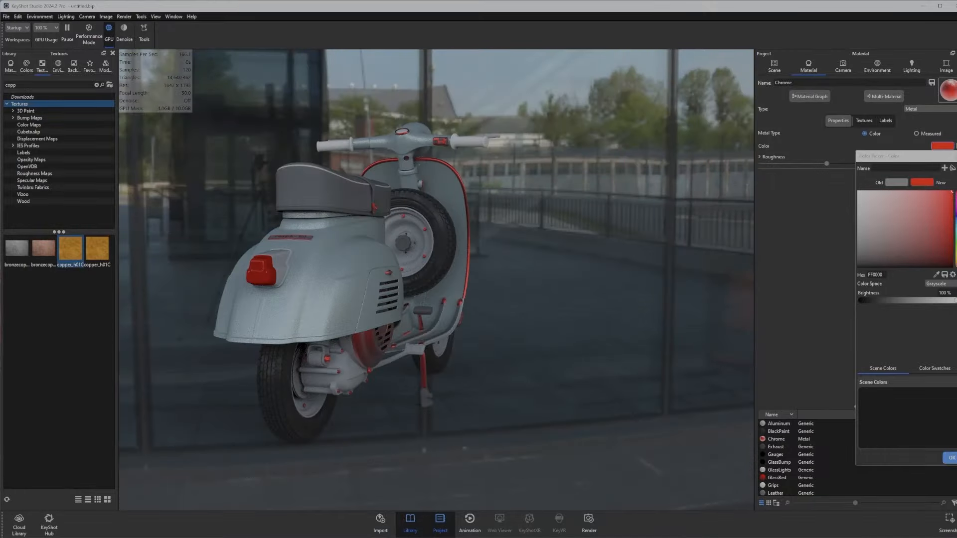
left_click_drag(956, 266, 956, 248)
left_click_drag(455, 297, 321, 299)
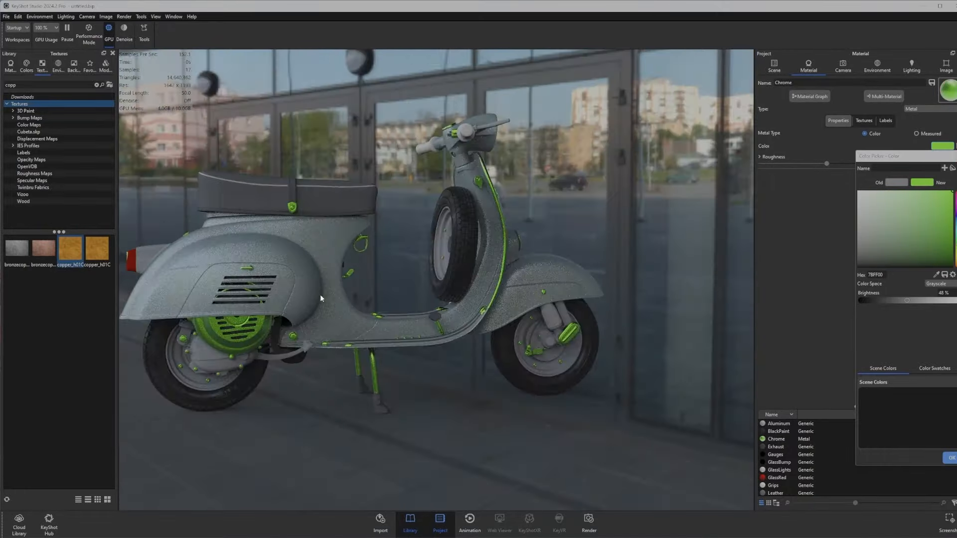
left_click(952, 458)
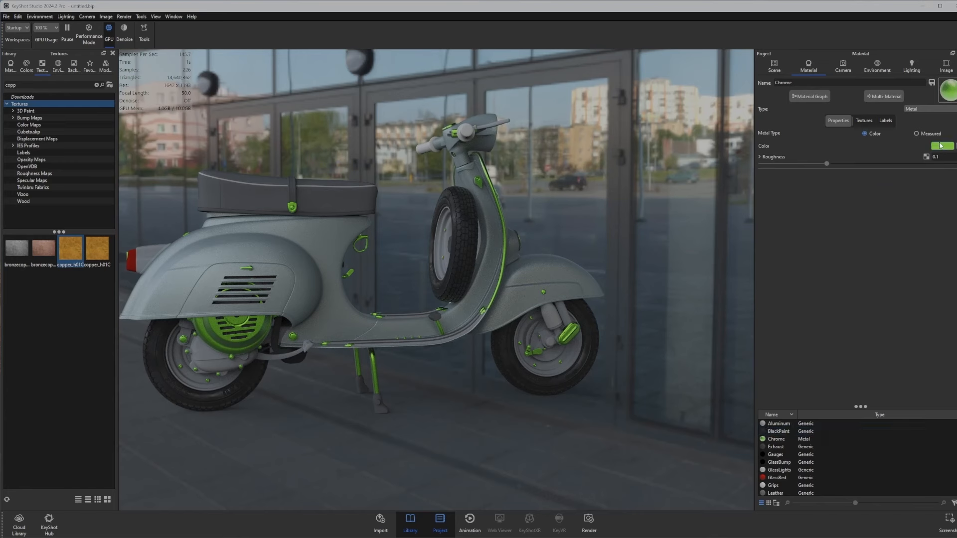
Switch the Chrome material's metal type to Measured and choose the Chromium preset.
left_click(917, 134)
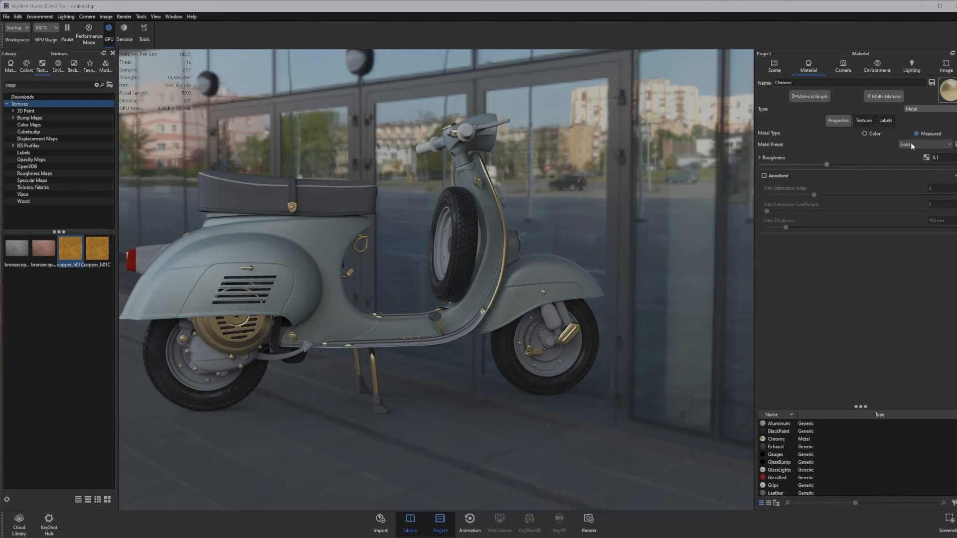
left_click(911, 144)
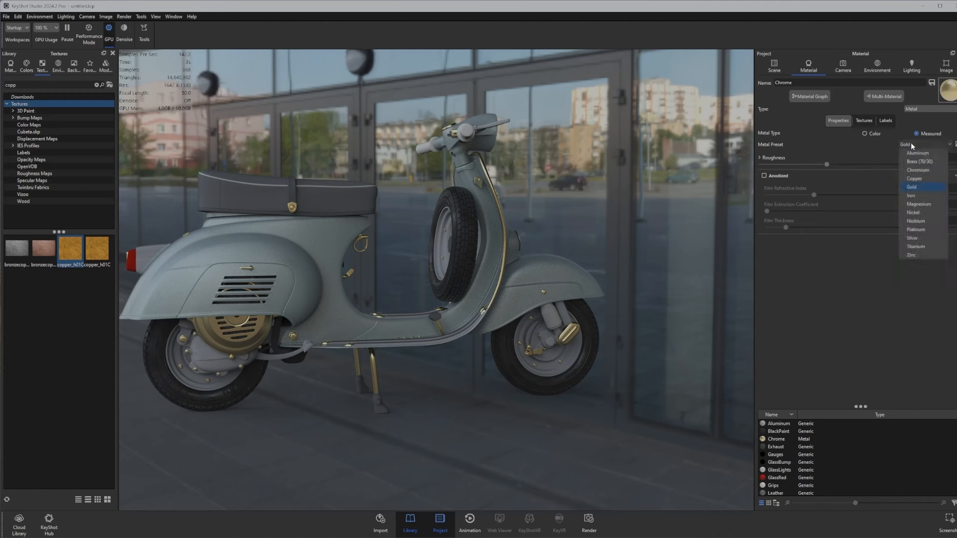
left_click(920, 170)
left_click_drag(540, 330, 522, 345)
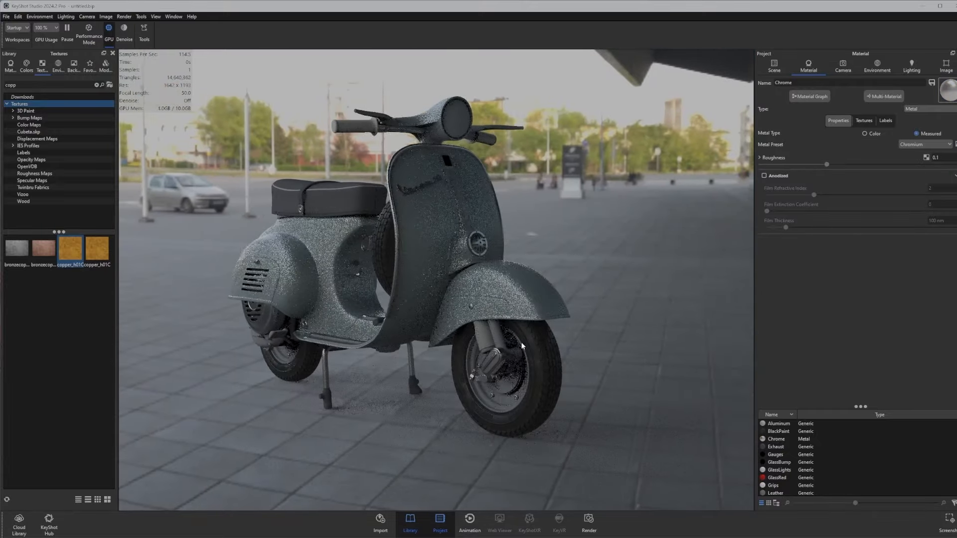
Open the Chrome material's node graph and inspect the chromed parts around the front wheel.
left_click(937, 157)
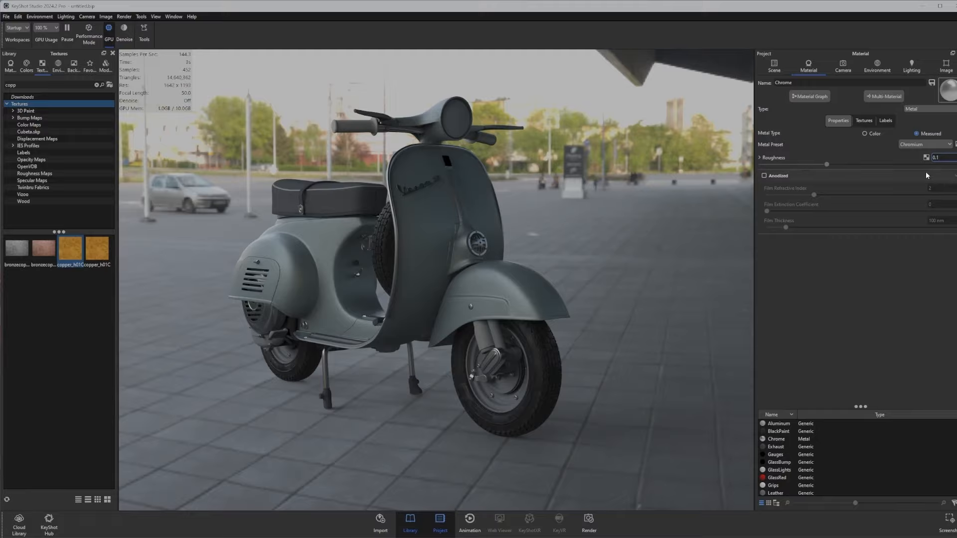
left_click(821, 99)
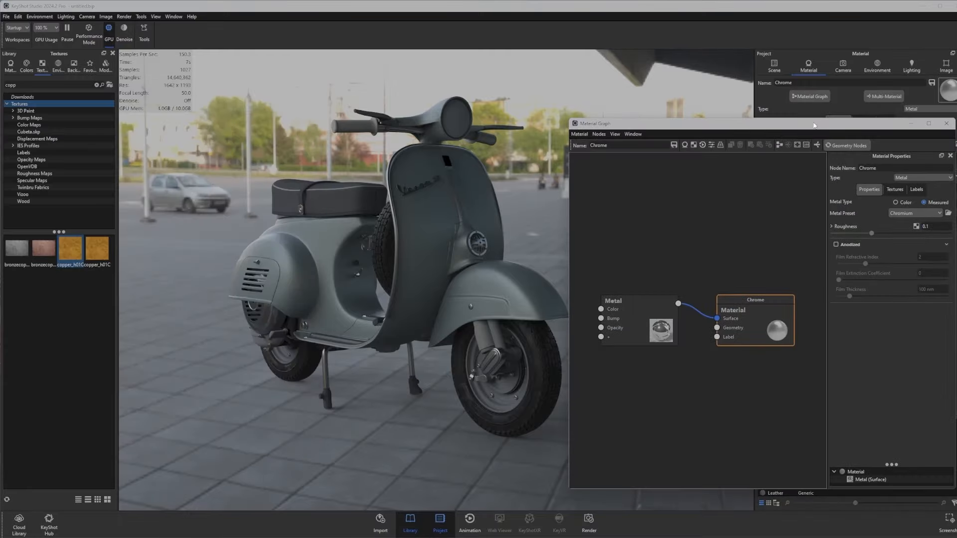
left_click_drag(380, 372, 501, 352)
middle_click_drag(501, 353, 386, 334)
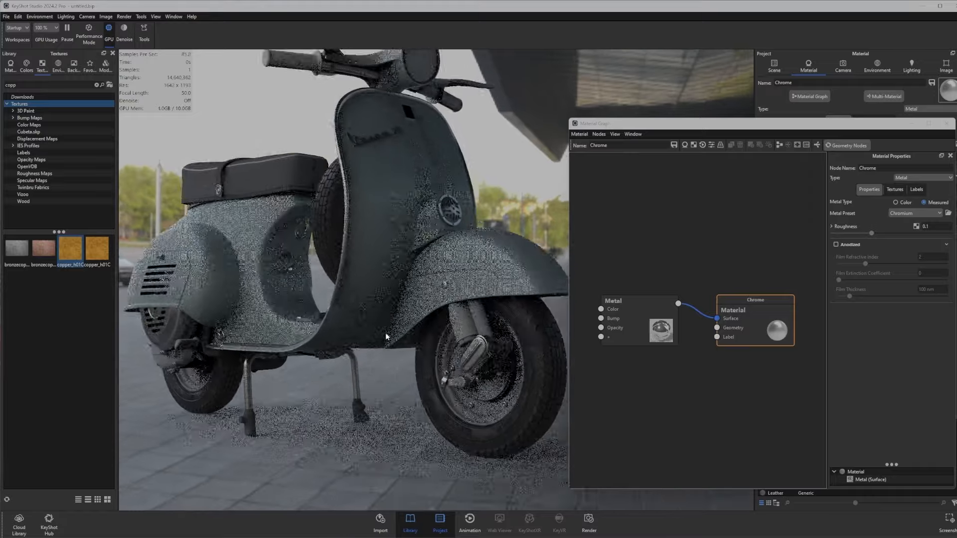
scroll(428, 359, "up", 5)
middle_click_drag(427, 392, 469, 379)
scroll(376, 321, "down", 5)
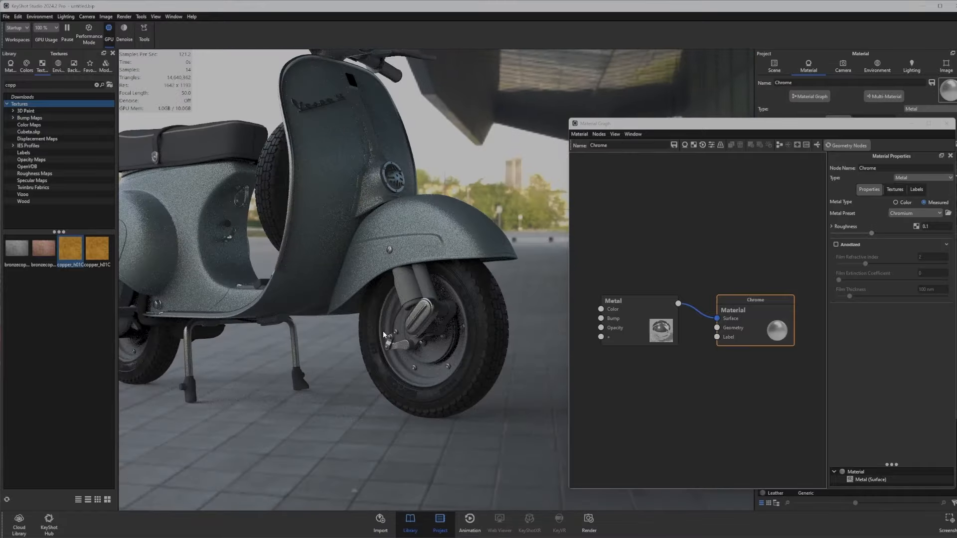
scroll(386, 333, "down", 3)
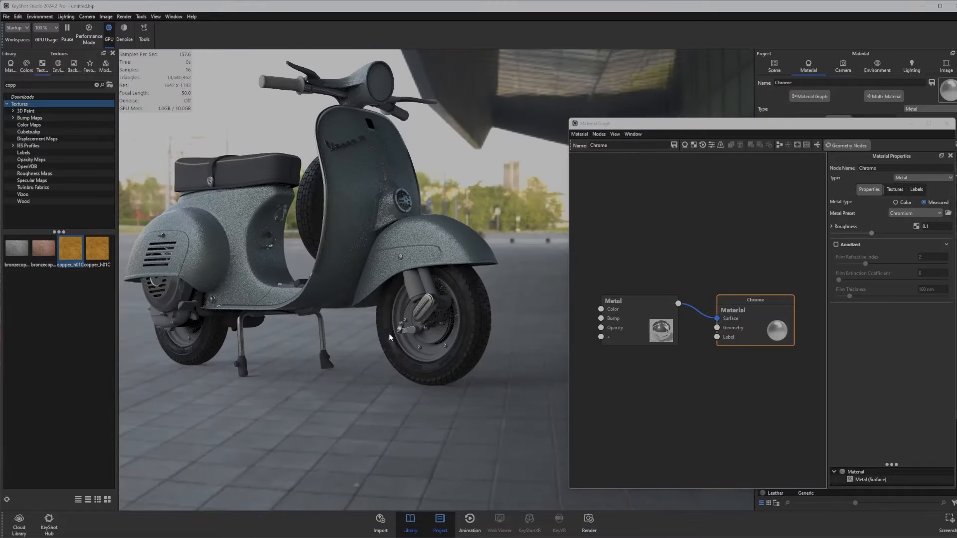
Search the texture library for "metal" and add the metal_texture image to the Chrome material's graph.
left_click(22, 84)
double_click(21, 84)
key("BackSpace")
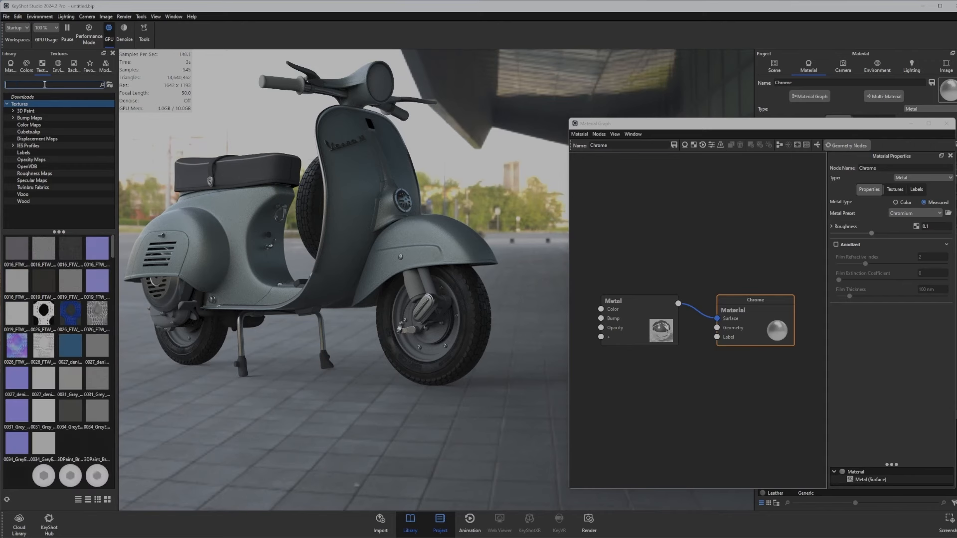
type("metal")
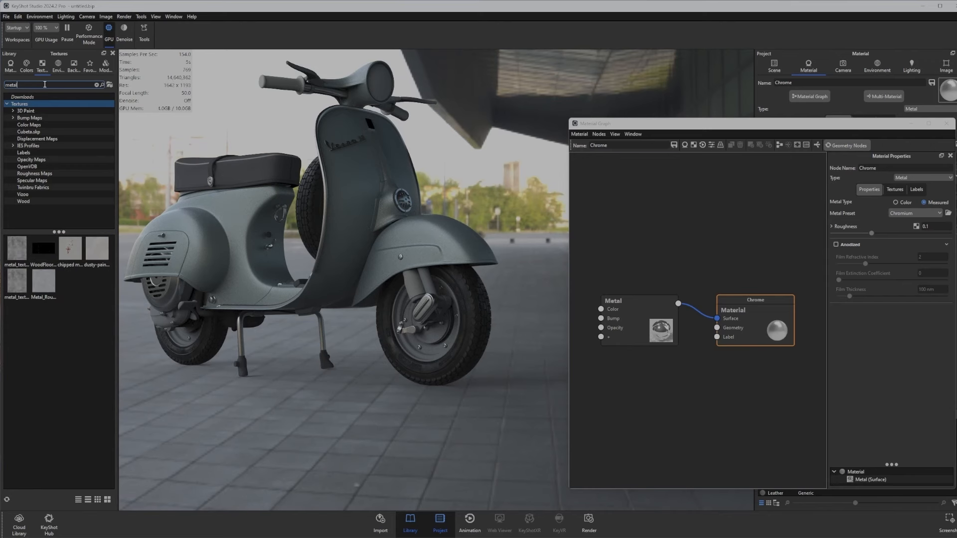
mouse_move(20, 247)
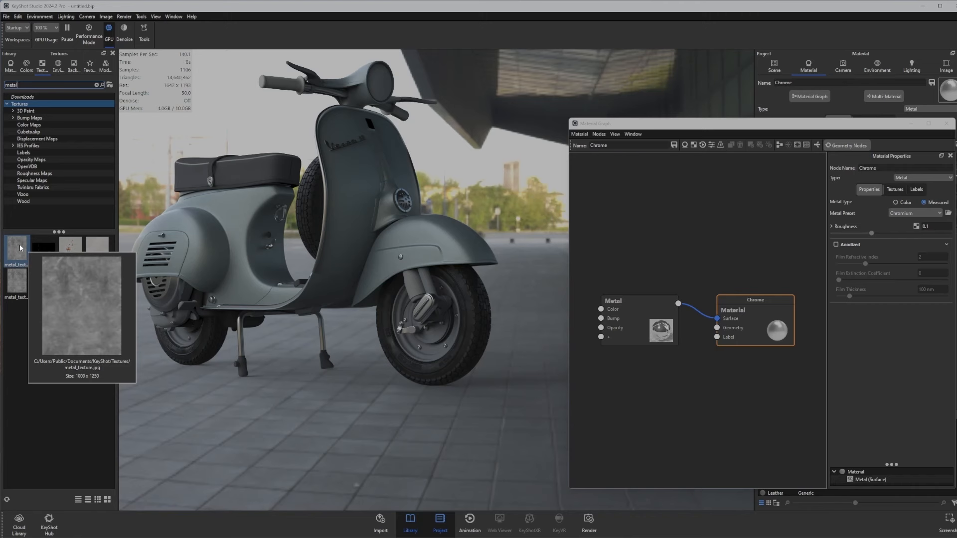
left_click_drag(17, 247, 652, 221)
left_click(655, 223)
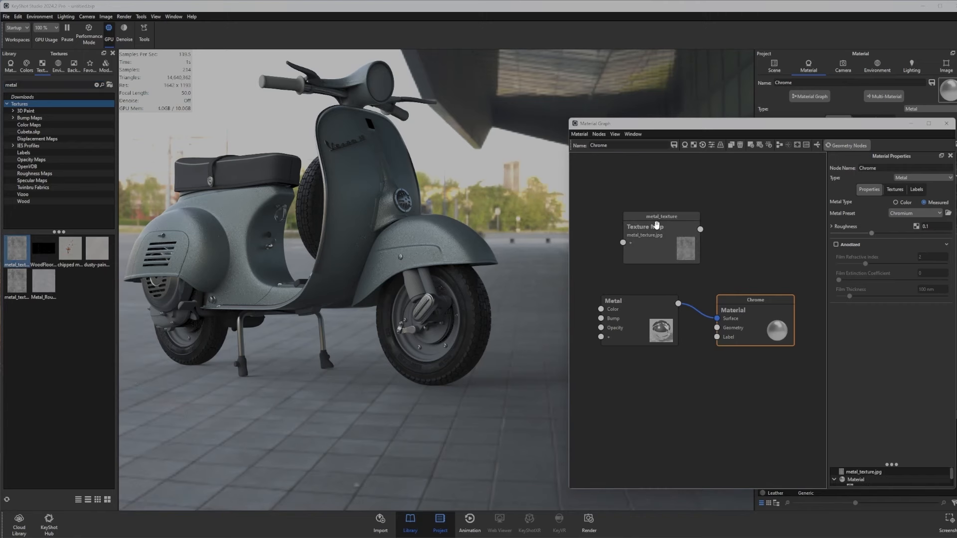
Preview the metal_texture map's color on the chrome parts to judge its scale, moving the material graph clear of the save reminder.
double_click(656, 226)
key("c")
mouse_move(462, 326)
left_mouse_down()
mouse_move(530, 323)
mouse_move(488, 391)
mouse_move(327, 367)
mouse_move(406, 364)
mouse_move(287, 368)
left_mouse_up()
left_click_drag(477, 352, 372, 374)
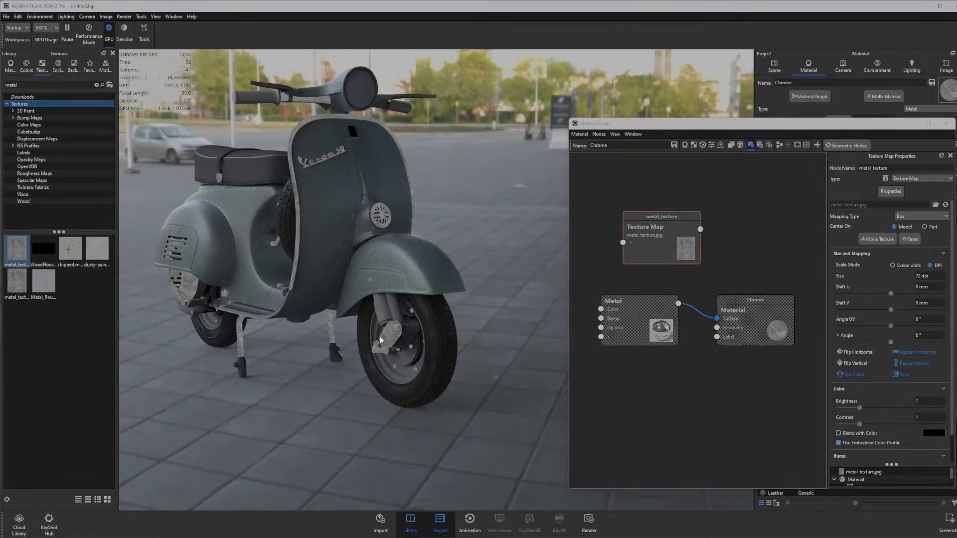
scroll(359, 295, "up", 3)
left_click_drag(349, 268, 377, 260)
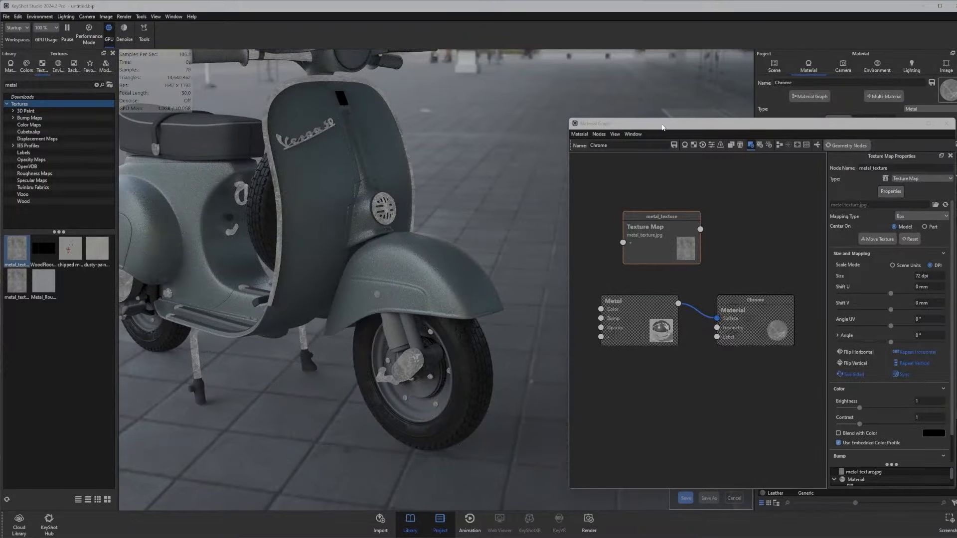
left_click_drag(662, 128, 646, 94)
left_click_drag(349, 359, 287, 371)
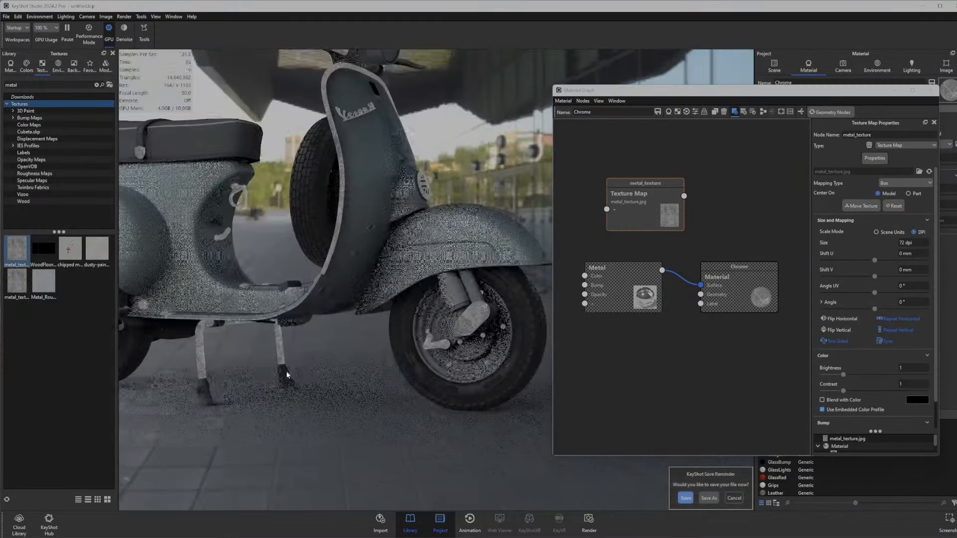
left_click_drag(793, 92, 767, 79)
left_click_drag(372, 212, 264, 256)
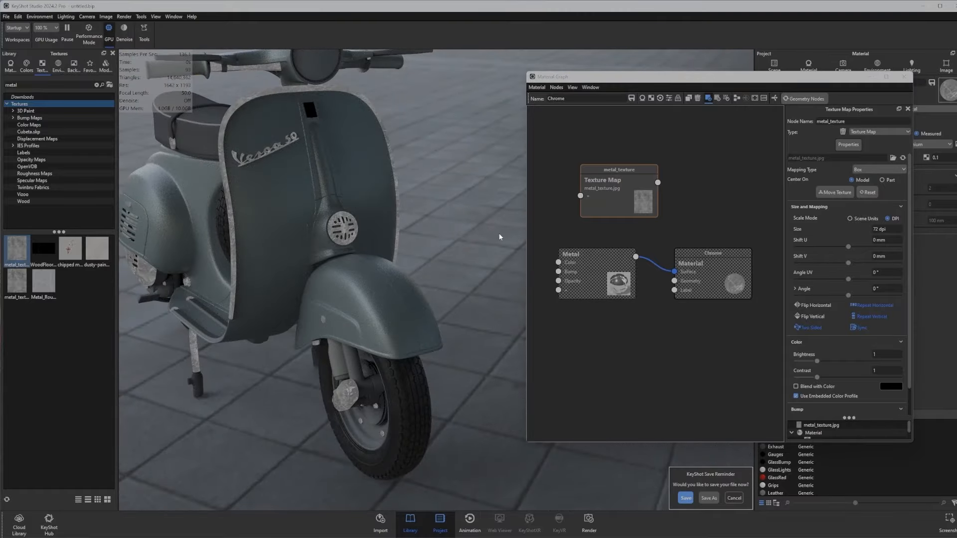
Scale the metal_texture map in Scene Units with a width of 200 mm and end its color preview.
left_click(849, 219)
left_click_drag(899, 229, 871, 228)
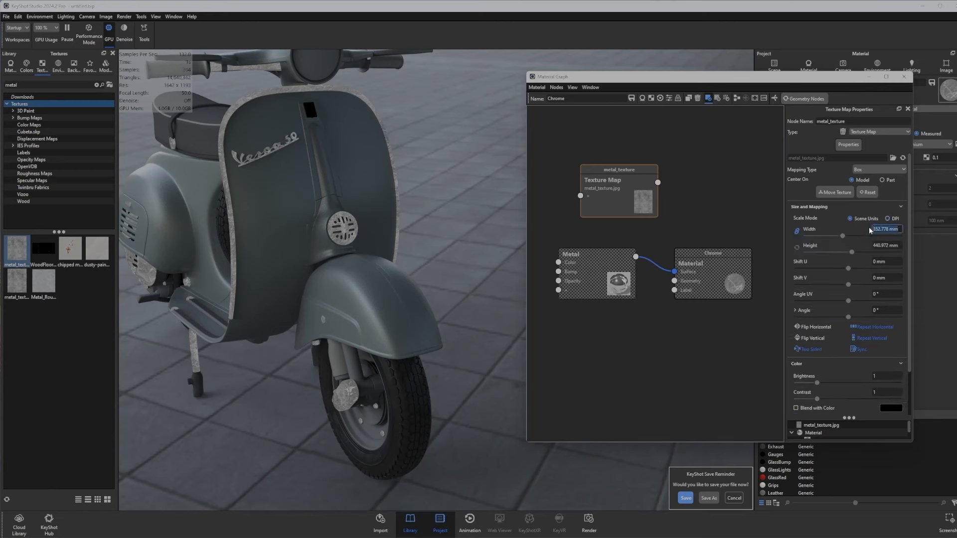
type("200")
key("Return")
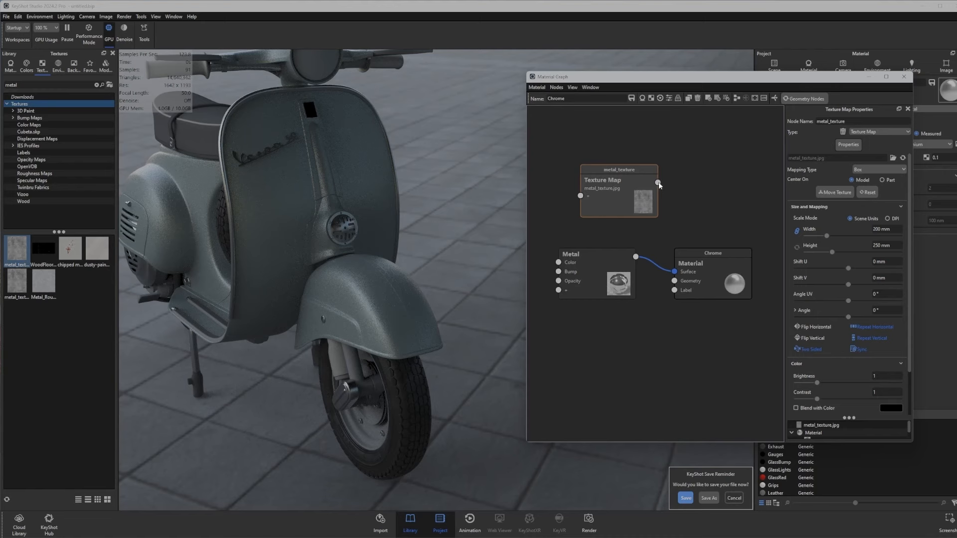
Connect the metal_texture map to the Metal node's Roughness and place the texture node on the Metal node's input side.
left_click_drag(658, 183, 559, 291)
left_click(585, 303)
left_click_drag(617, 185, 492, 307)
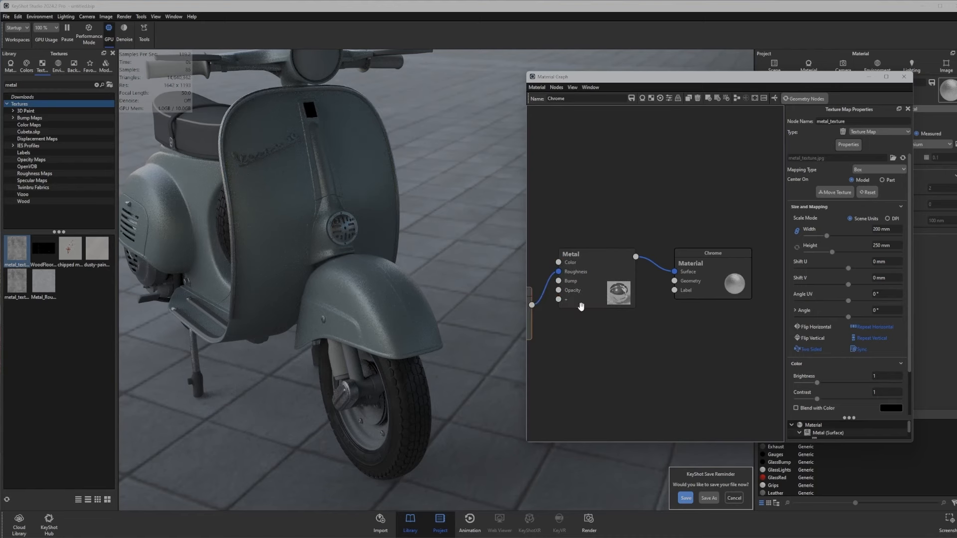
Spread the Metal, Material and metal_texture nodes apart in the Chrome graph, bringing the texture node into view.
left_click_drag(582, 305, 621, 287)
left_click_drag(696, 260, 765, 209)
left_click_drag(657, 257, 686, 257)
left_click_drag(529, 315, 579, 268)
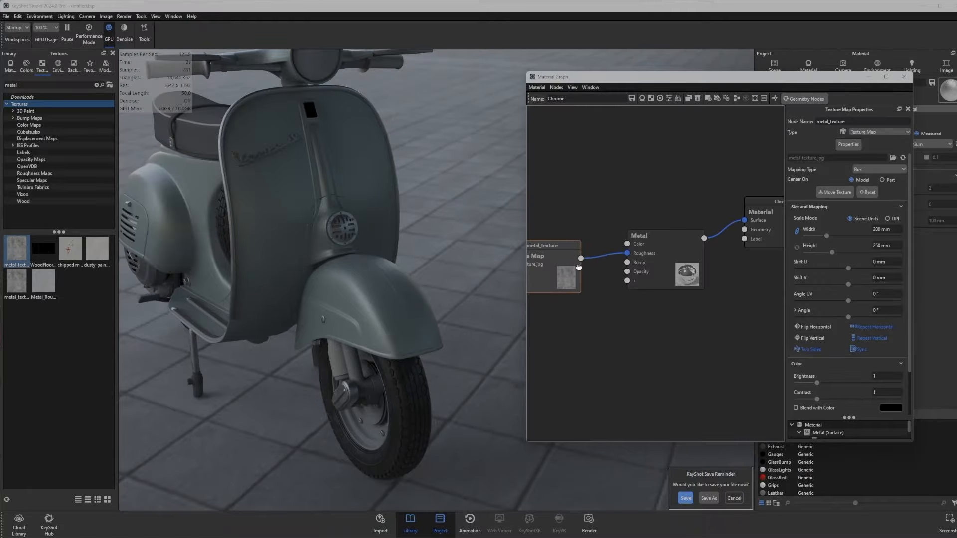
Inspect the metal_texture map's color preview on the chrome parts from the scooter's front and side, and end the preview.
left_click_drag(495, 273, 279, 336)
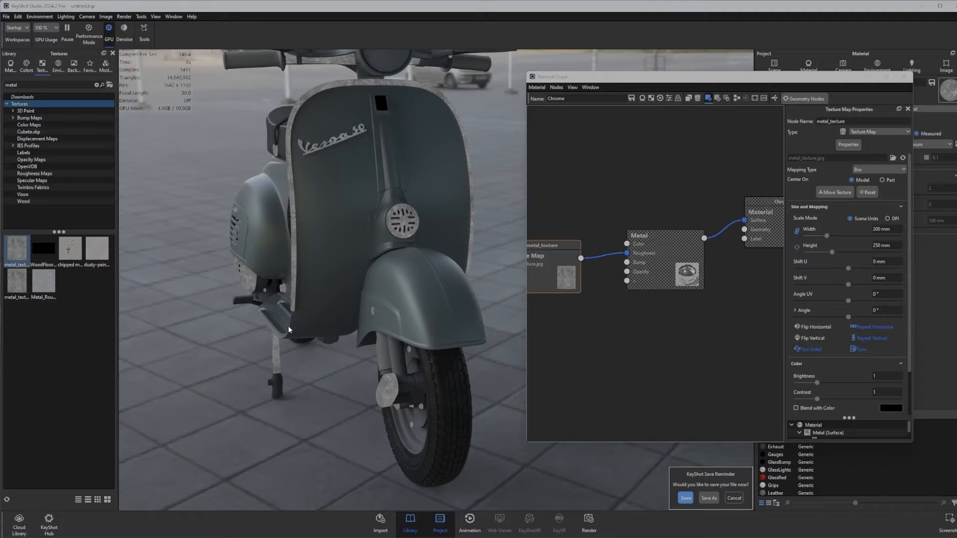
mouse_move(288, 325)
left_mouse_down()
mouse_move(322, 318)
mouse_move(306, 319)
left_mouse_up()
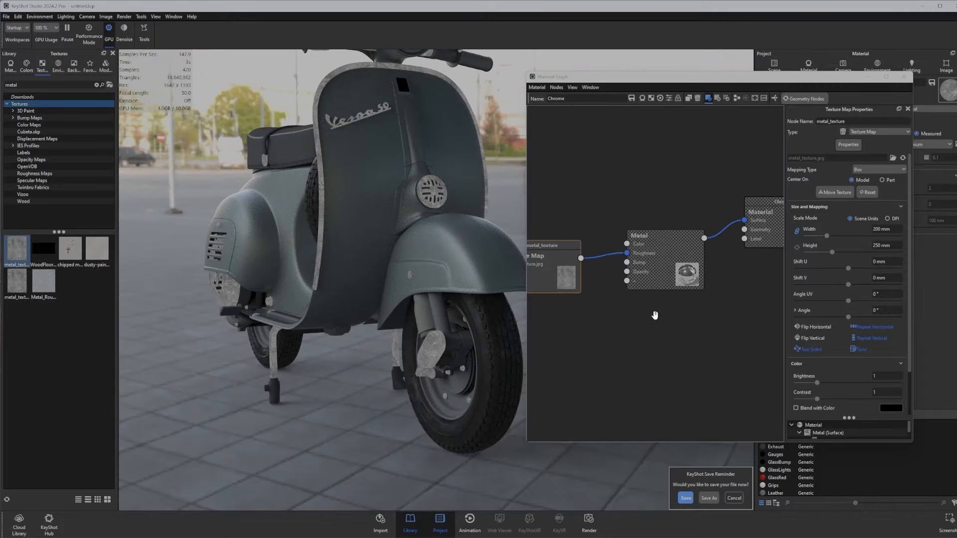
left_click(570, 282)
key("c")
left_click(594, 257)
Insert a Color To Number utility between the metal_texture map and the Metal node's Roughness, placing it above the Metal node.
left_click_drag(560, 267, 536, 263)
left_click_drag(639, 260, 654, 262)
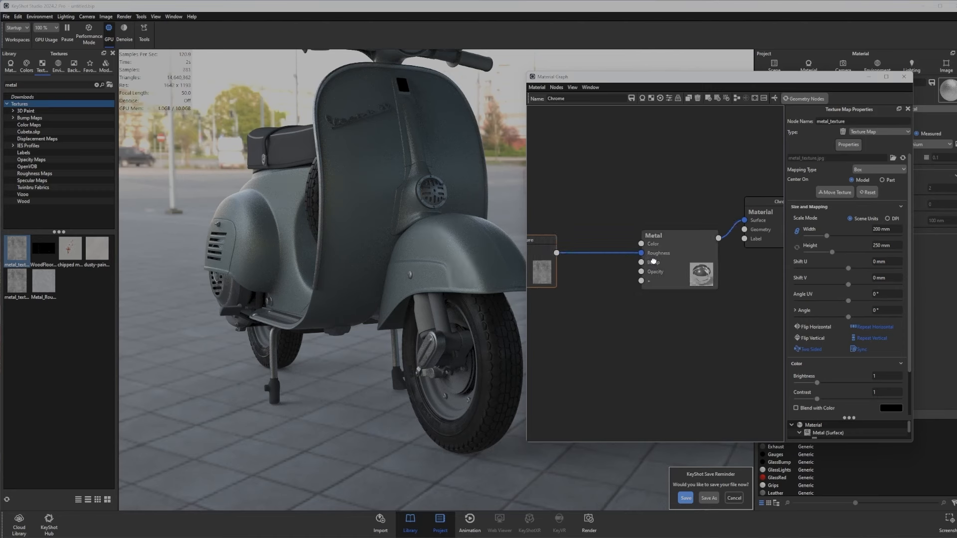
left_click(589, 253)
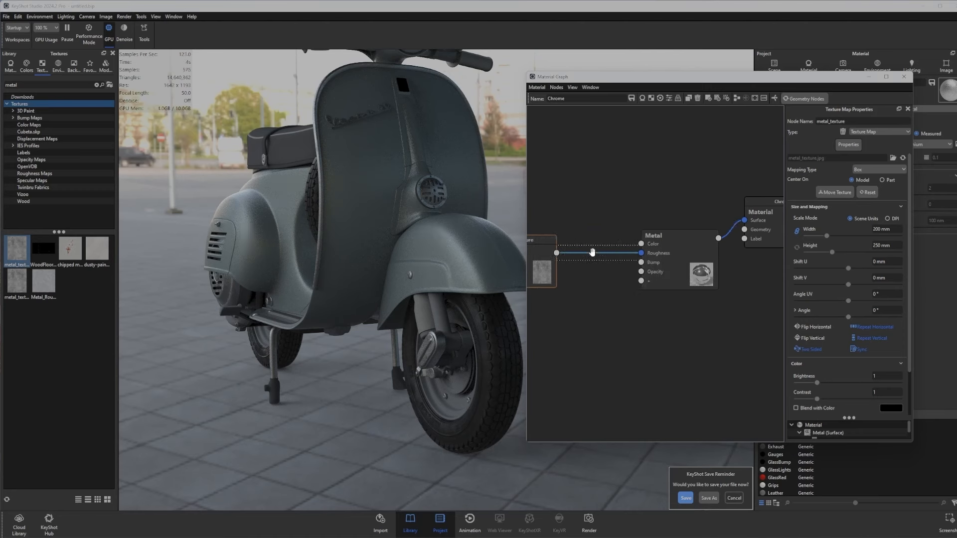
right_click(592, 253)
mouse_move(606, 277)
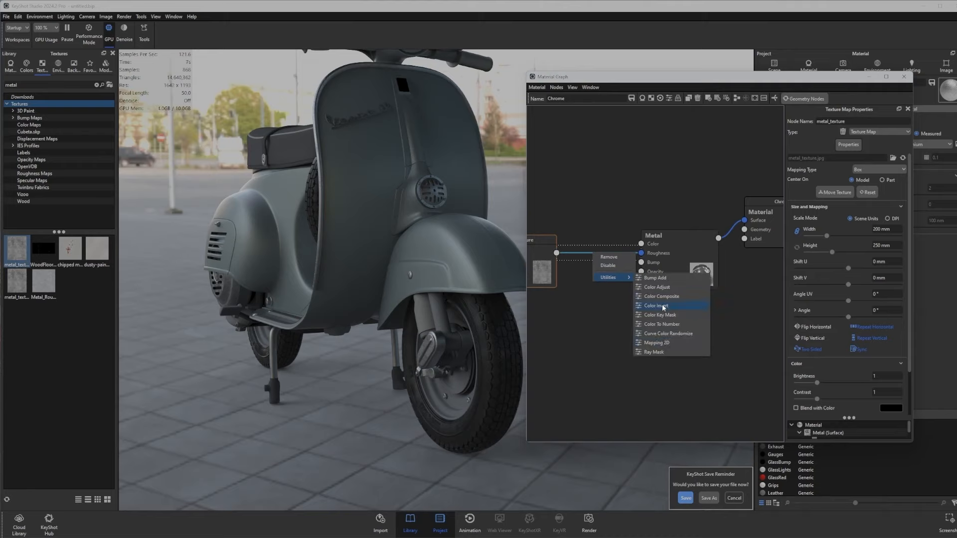
left_click(665, 327)
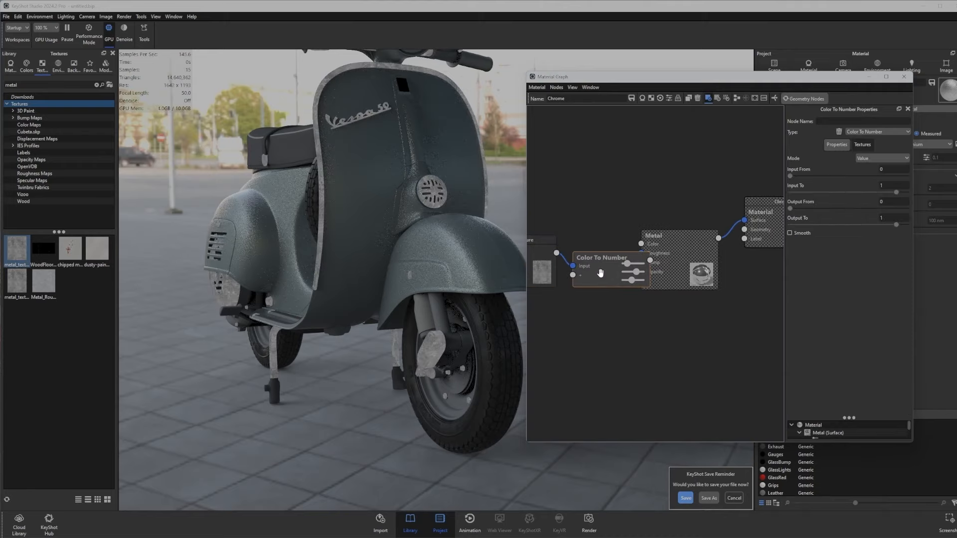
left_click_drag(551, 273, 540, 274)
left_click_drag(605, 272, 589, 265)
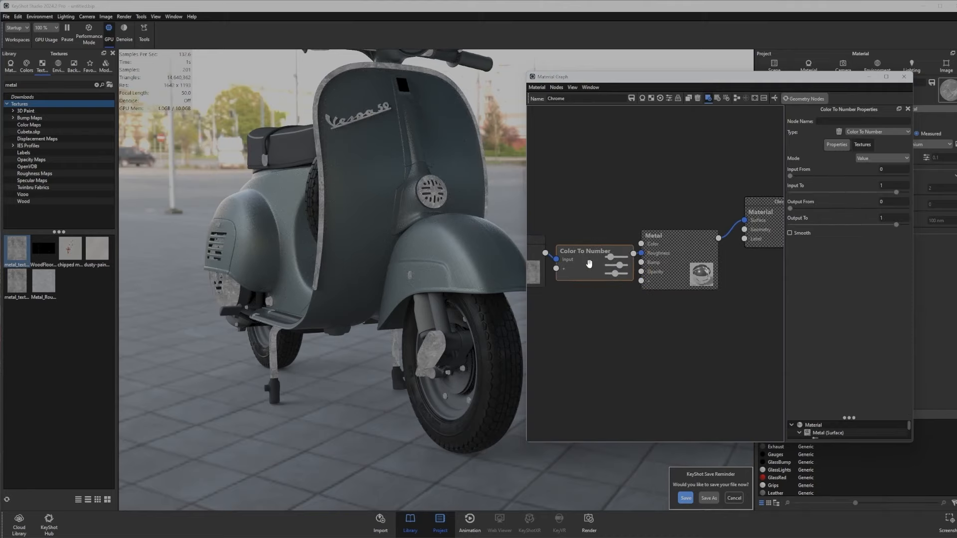
scroll(427, 344, "up", 2)
scroll(372, 358, "down", 2)
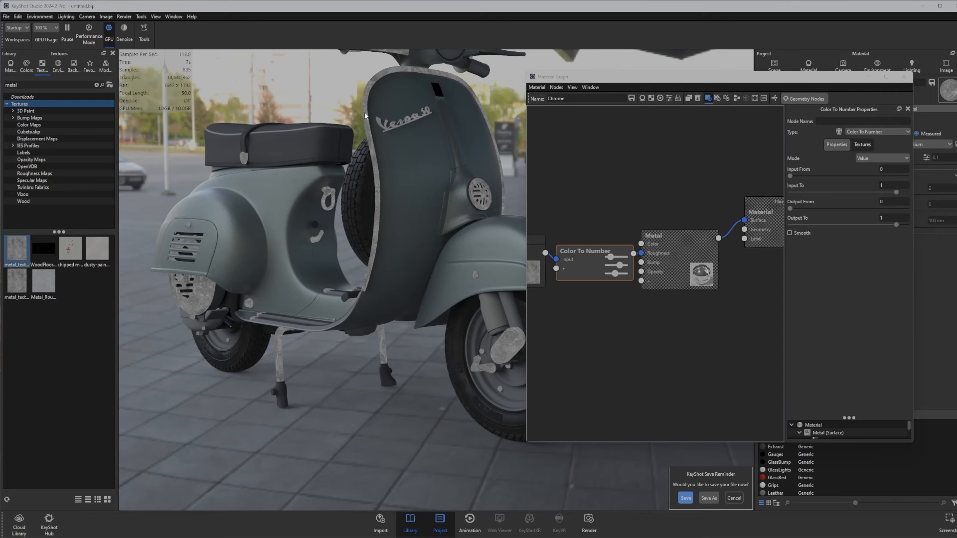
left_click_drag(582, 278, 586, 219)
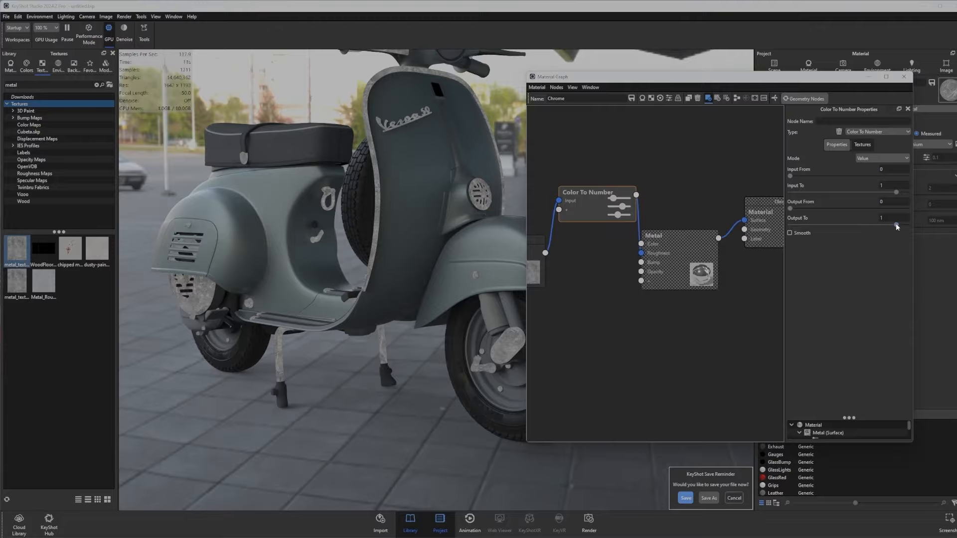
Set the Color To Number node's Output From to 0.082 and Output To to 0.185 for the chrome roughness.
left_click_drag(897, 225, 825, 225)
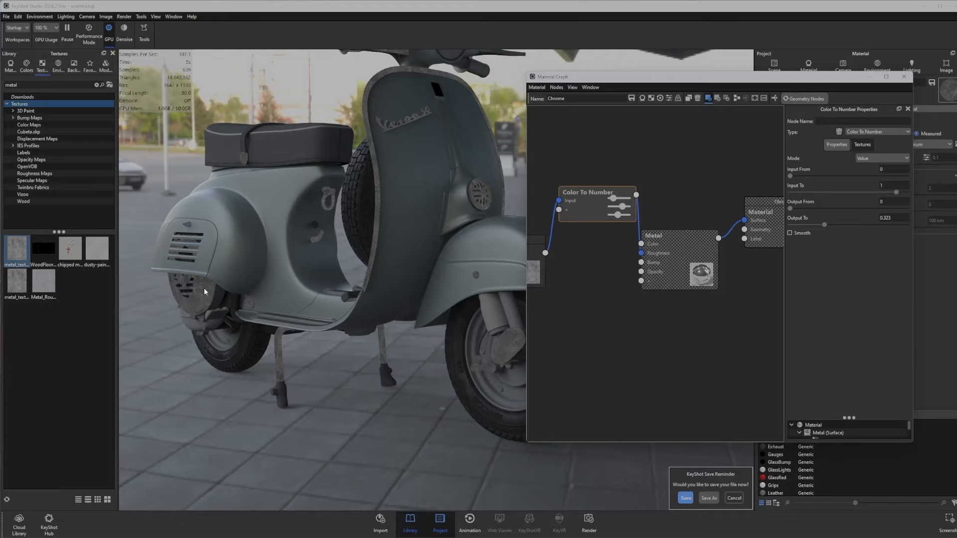
scroll(202, 290, "up", 3)
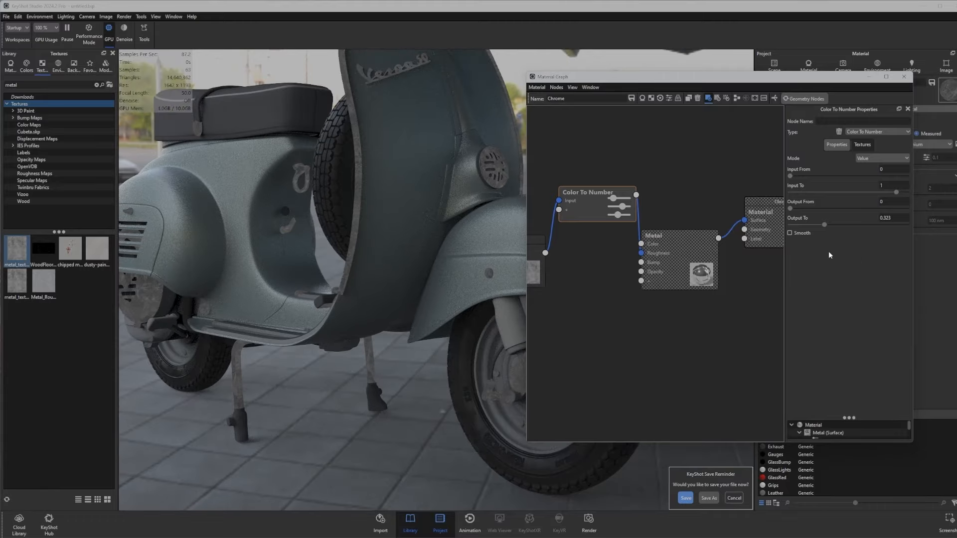
left_click_drag(789, 209, 804, 213)
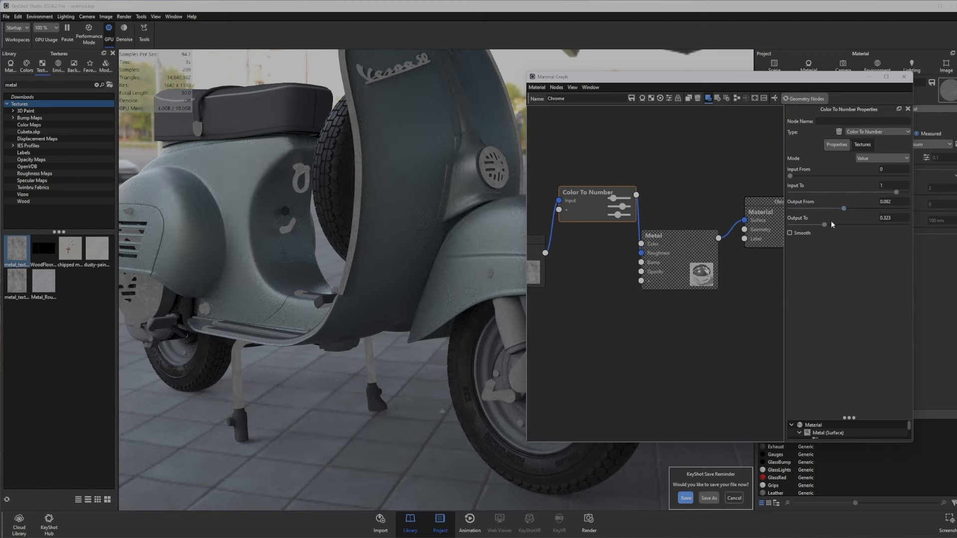
left_click_drag(826, 223, 810, 222)
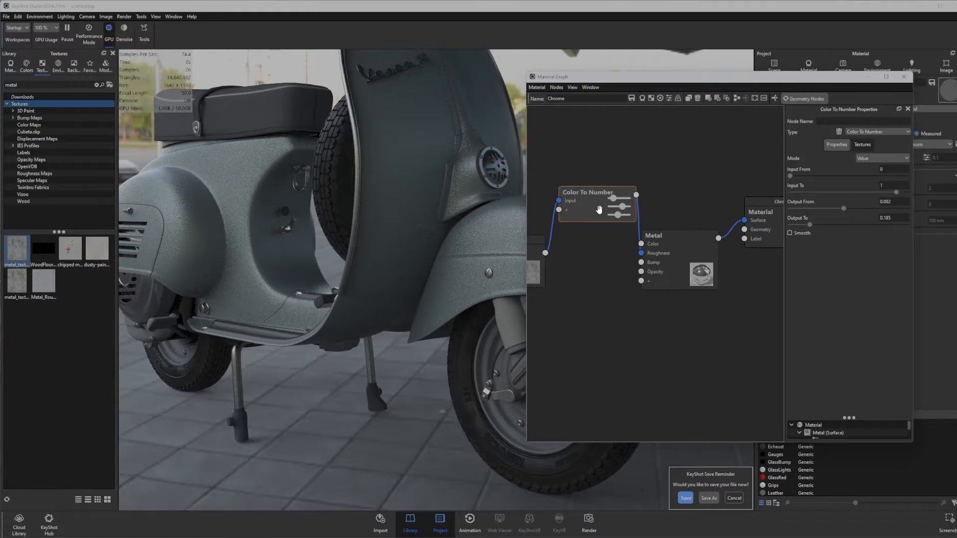
Examine the chrome grille, shield trim and stand reflections up close, and the whole scooter from several angles.
left_click_drag(403, 299, 267, 229)
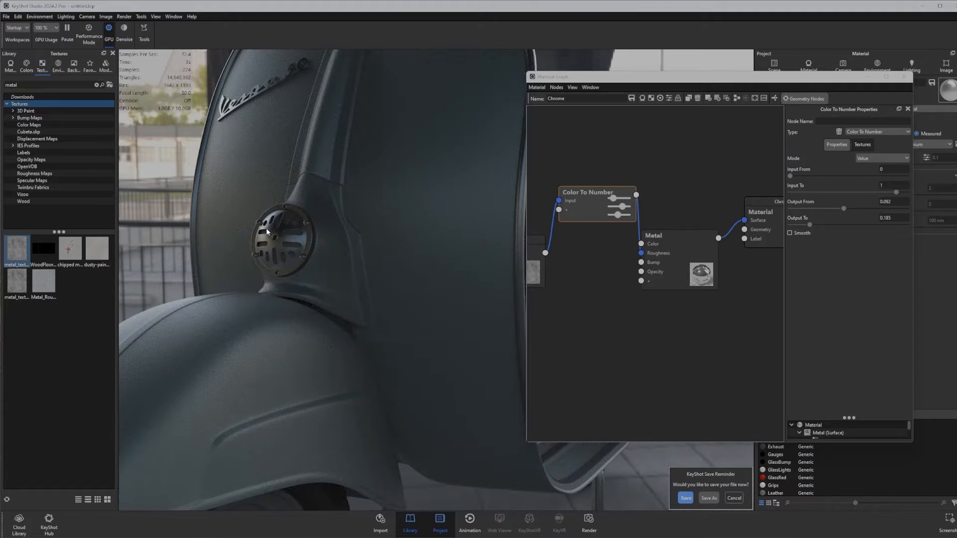
left_click_drag(214, 265, 390, 264)
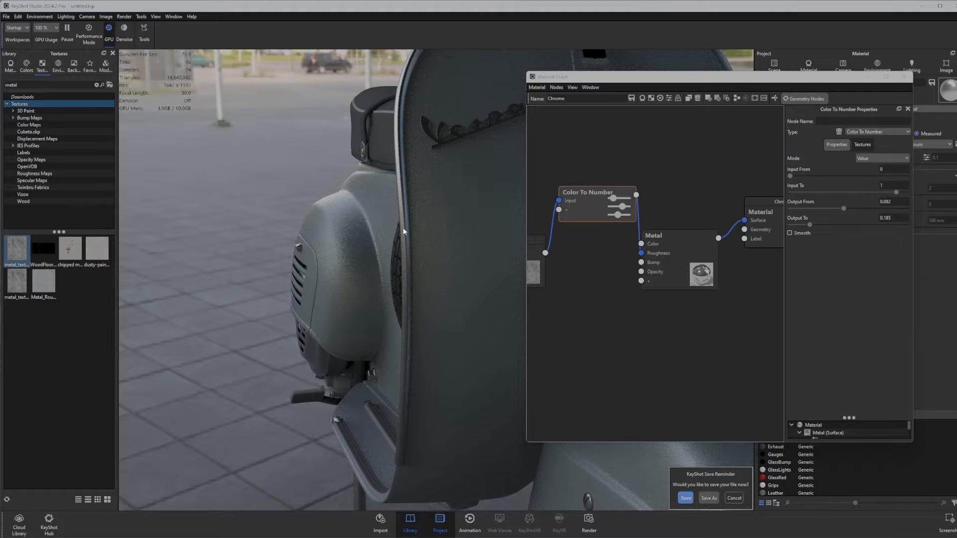
left_click_drag(403, 228, 221, 249)
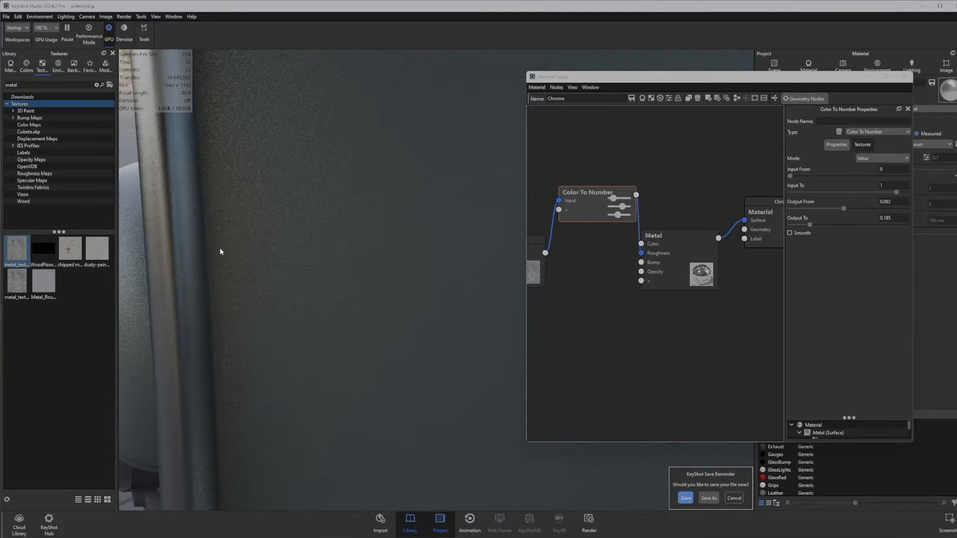
left_click_drag(207, 365, 332, 293)
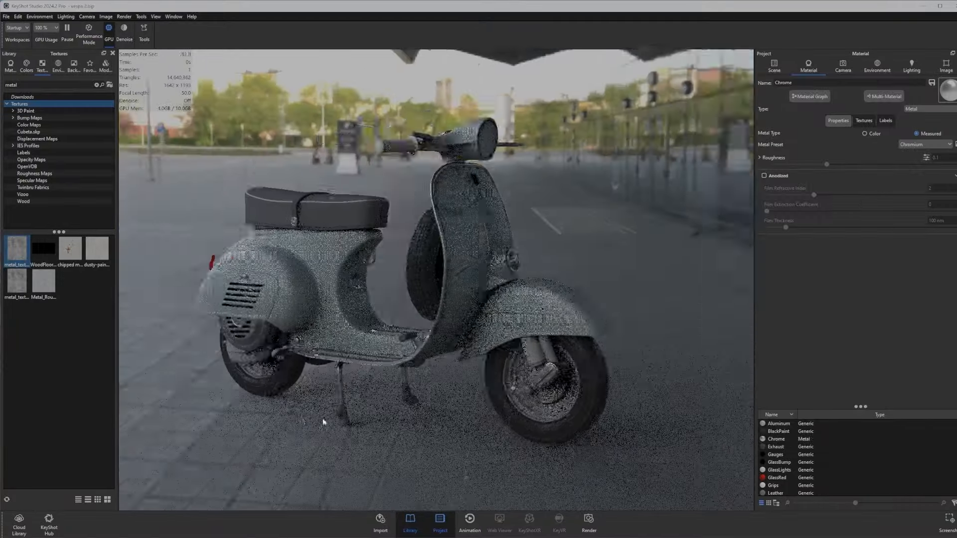
left_click_drag(323, 423, 527, 405)
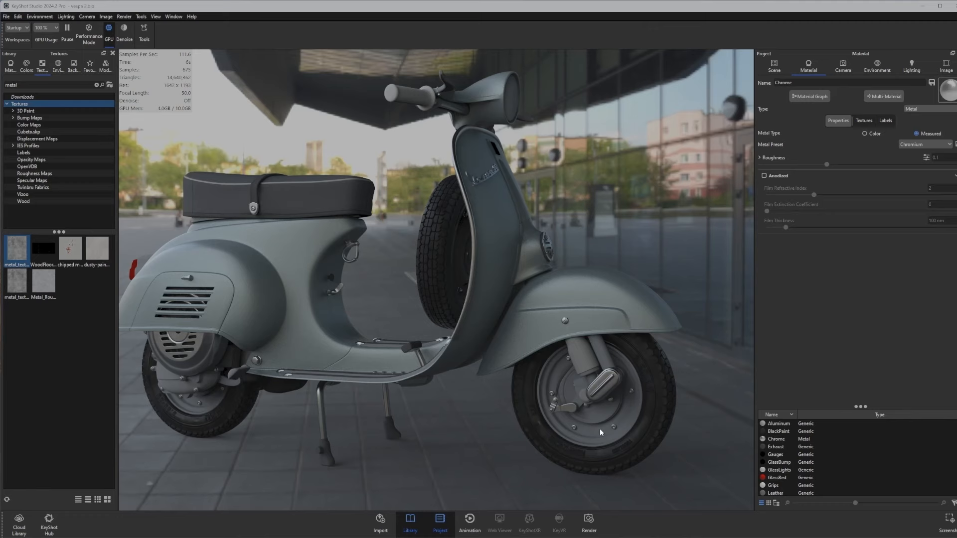
left_click_drag(600, 429, 561, 423)
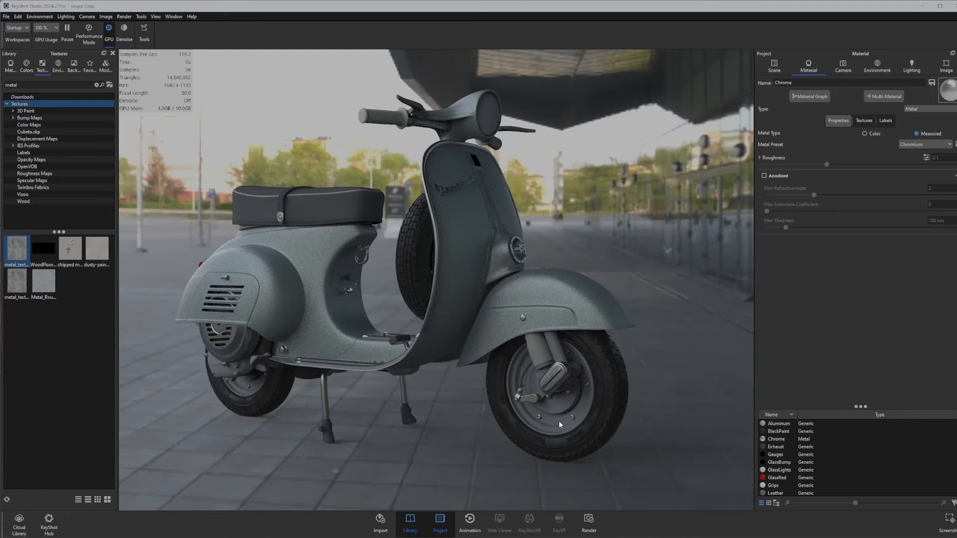
Change the front wheel's Aluminum material to the Metal type with a Measured metal and the Aluminum preset.
double_click(559, 424)
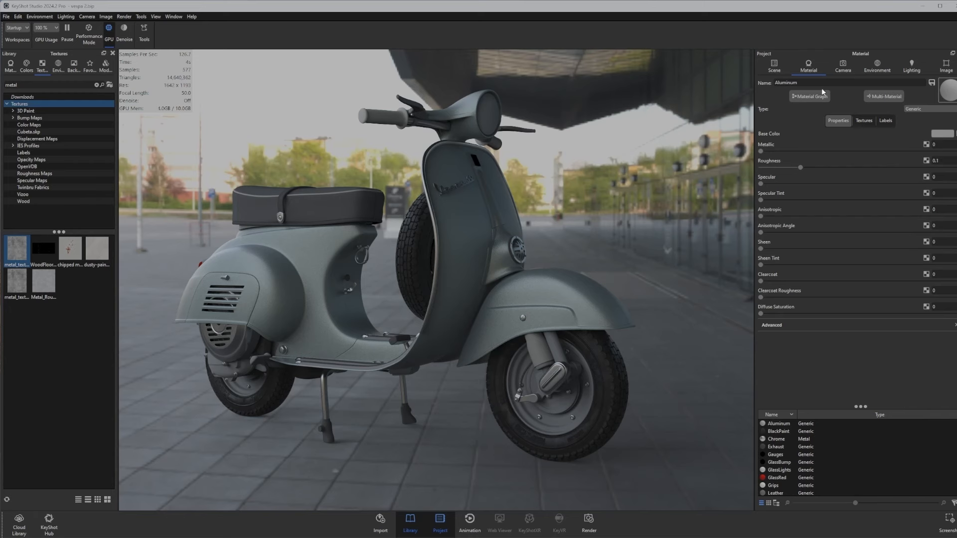
left_click(920, 111)
left_click(915, 158)
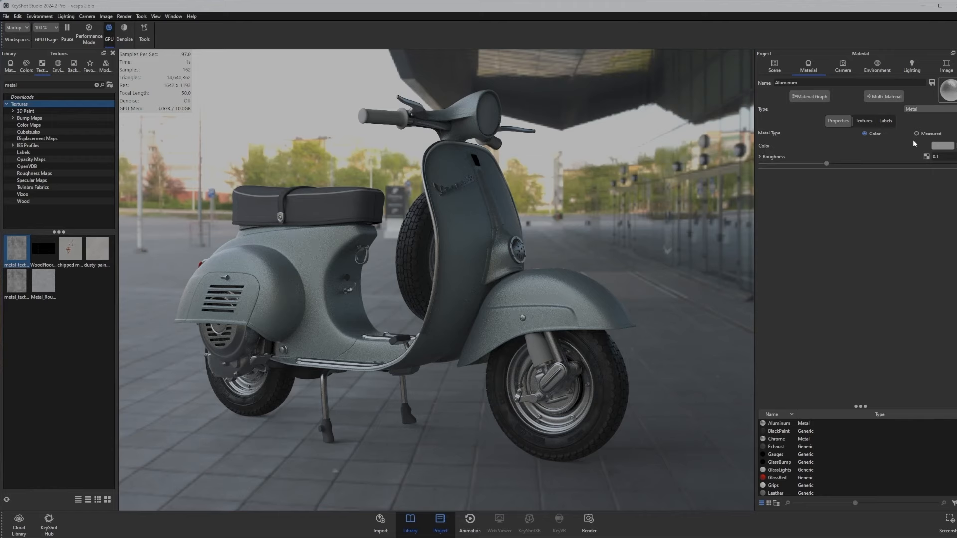
left_click(918, 133)
left_click(923, 145)
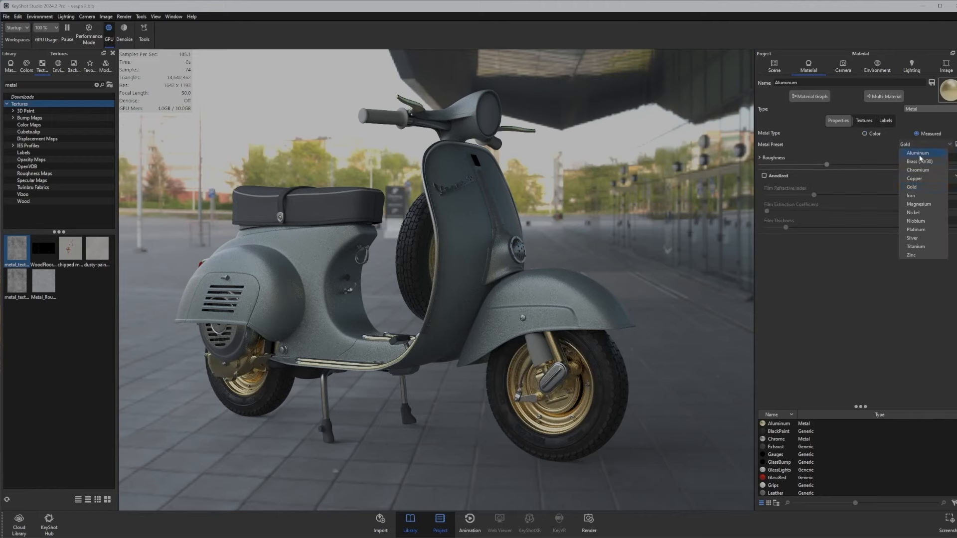
left_click(919, 153)
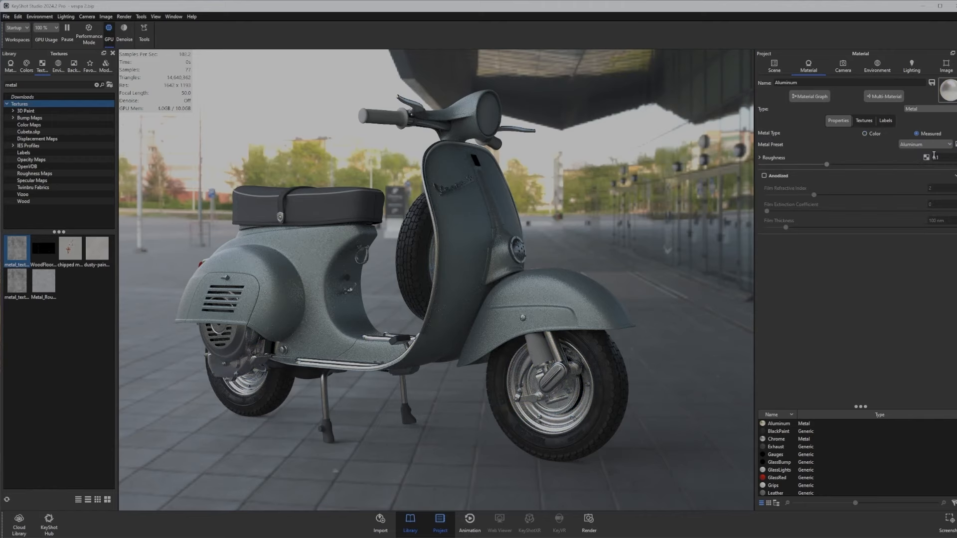
left_click_drag(557, 412, 558, 400)
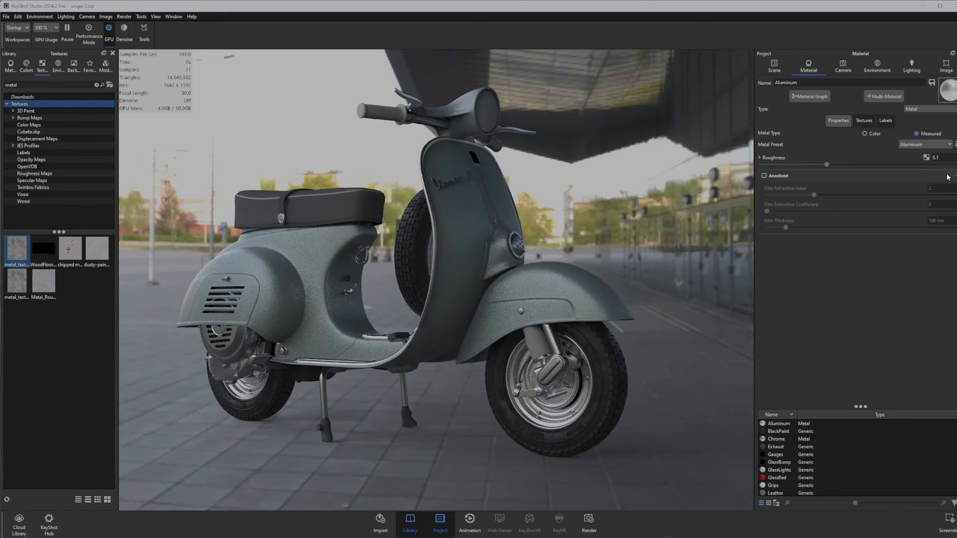
Add the Metal_Rough texture to the Aluminum material's graph, connect it to the Metal node's Roughness and spread the nodes apart.
left_click(810, 96)
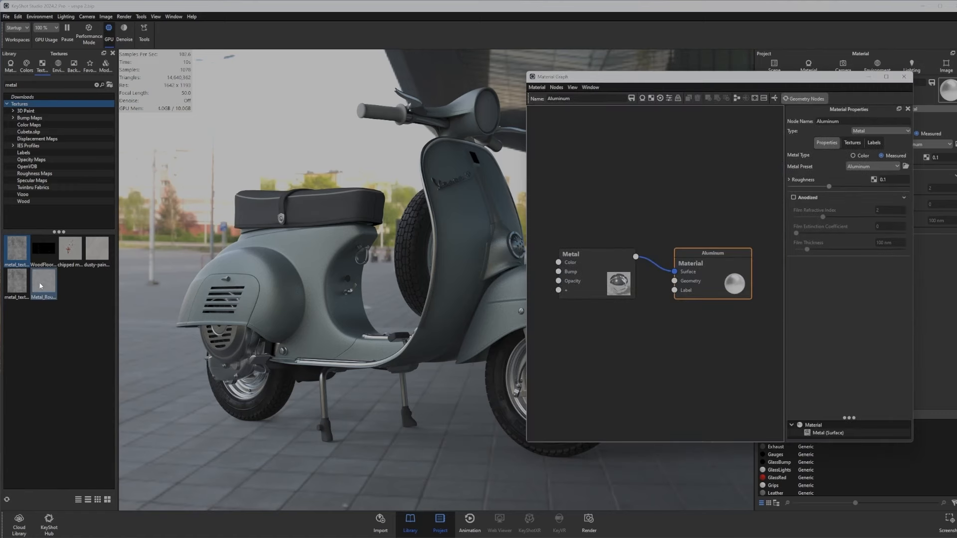
left_click_drag(43, 282, 564, 172)
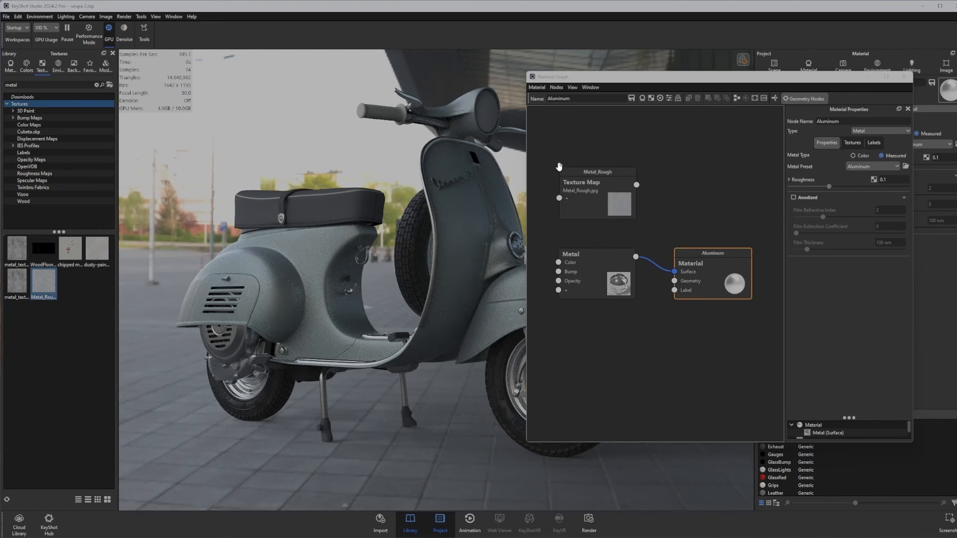
left_click_drag(636, 185, 559, 290)
left_click(581, 303)
left_click_drag(573, 255, 679, 171)
left_click_drag(582, 188, 573, 210)
Preview the Metal_Rough map's color on the aluminum wheels to judge its scale, and end the preview.
double_click(573, 210)
key("c")
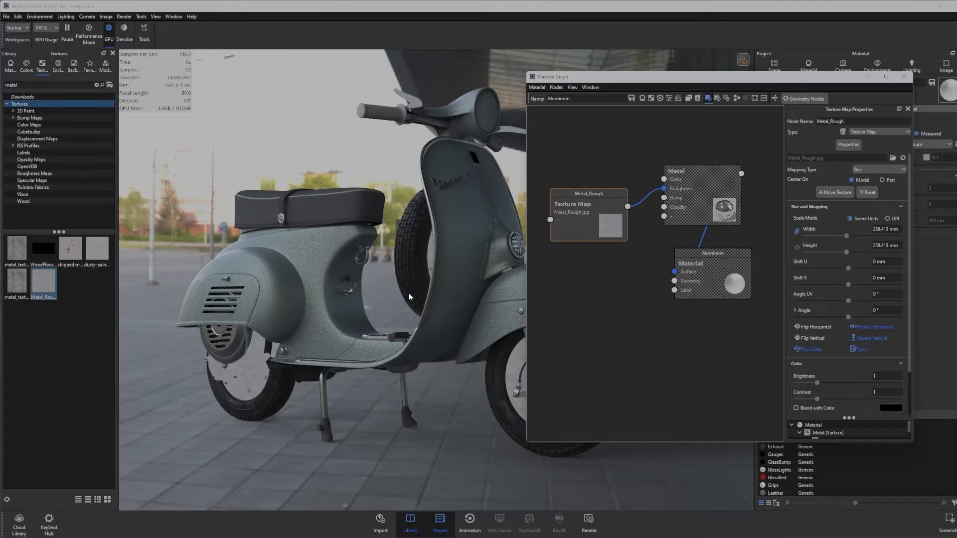
middle_click_drag(257, 389, 171, 357)
scroll(385, 382, "up", 6)
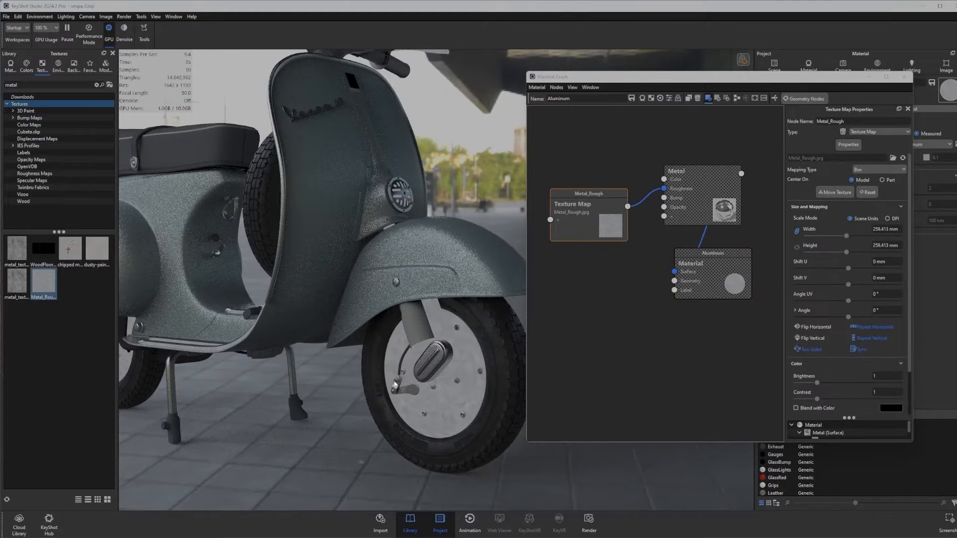
mouse_move(324, 379)
left_mouse_down()
mouse_move(308, 399)
mouse_move(333, 375)
left_mouse_up()
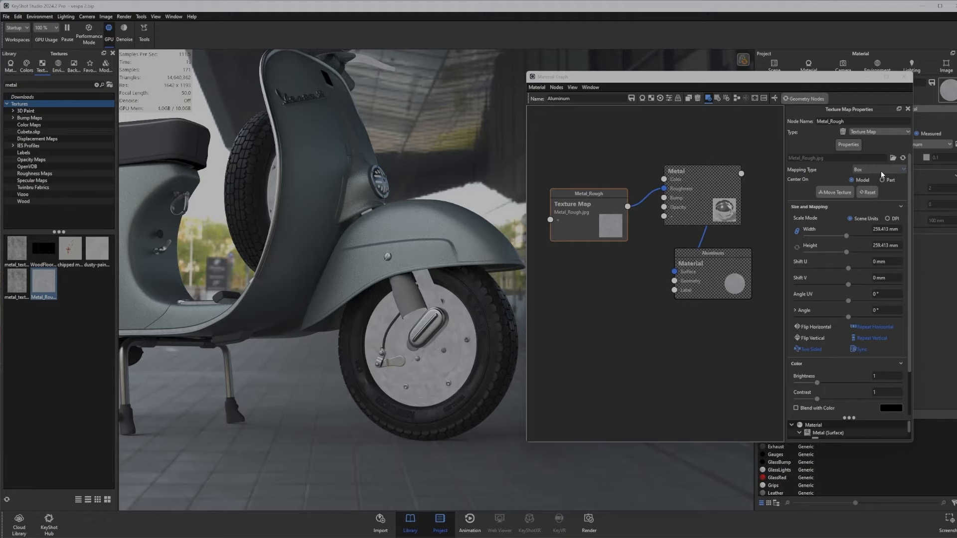
left_click(654, 341)
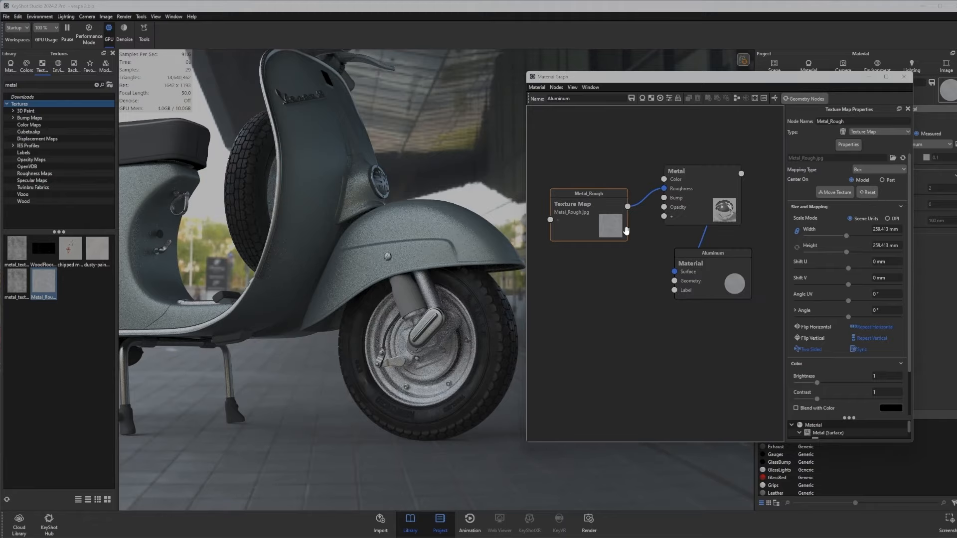
Move the Metal_Rough node clear of the Metal node and insert a Color To Number utility on their Roughness connection.
left_click_drag(626, 231, 604, 220)
mouse_move(412, 395)
left_mouse_down()
mouse_move(433, 385)
mouse_move(399, 395)
left_mouse_up()
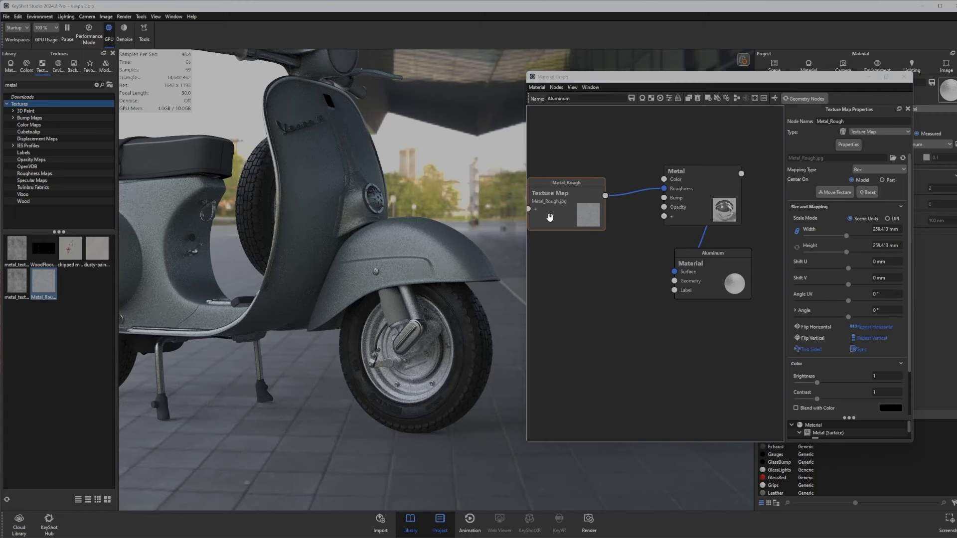
left_click_drag(550, 217, 527, 211)
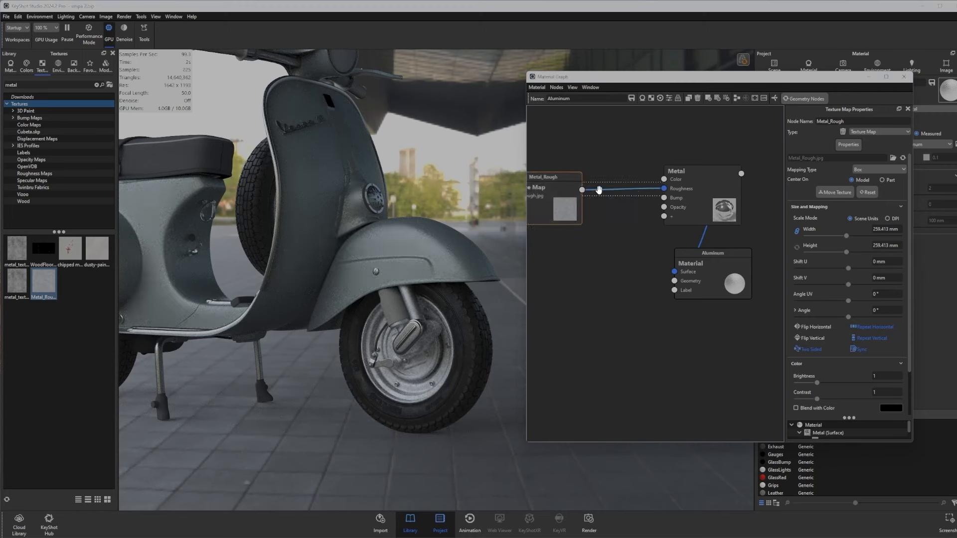
right_click(617, 190)
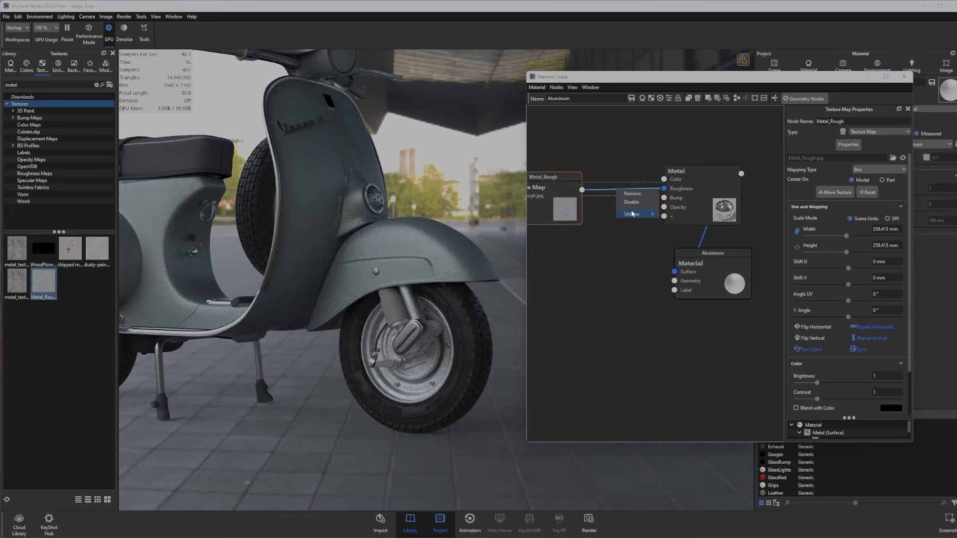
mouse_move(624, 218)
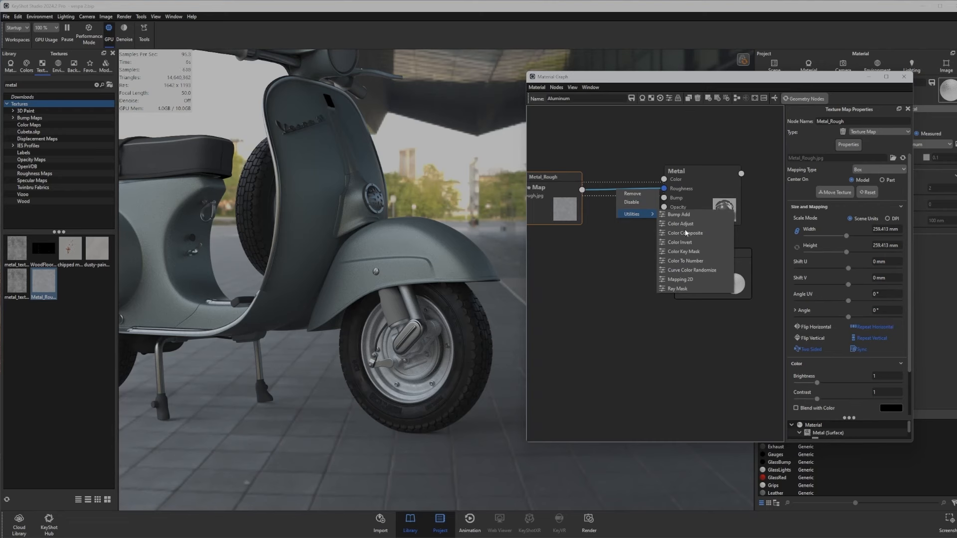
left_click(694, 260)
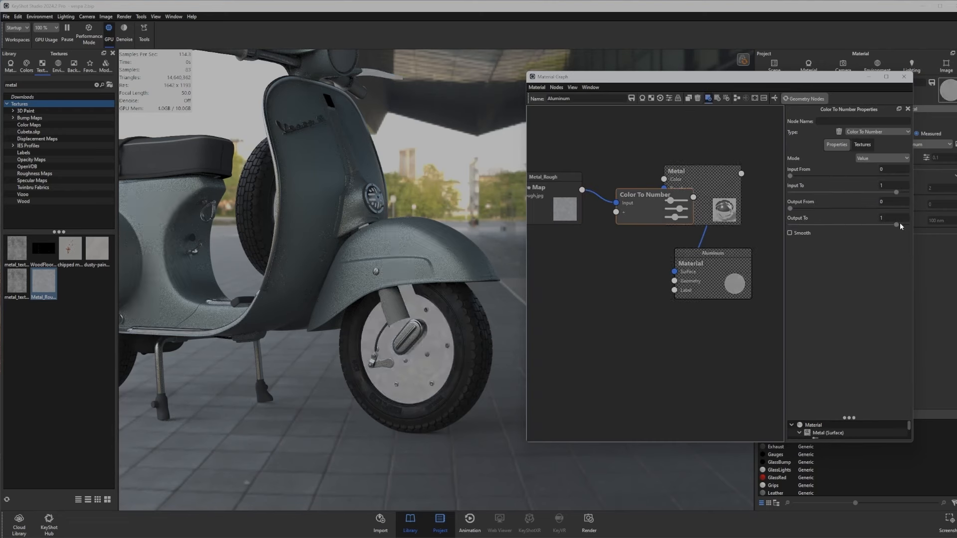
Set the Color To Number node's Output To to 0.3, check the wheel's reflections, and close the Aluminum material graph.
left_click_drag(896, 224, 798, 223)
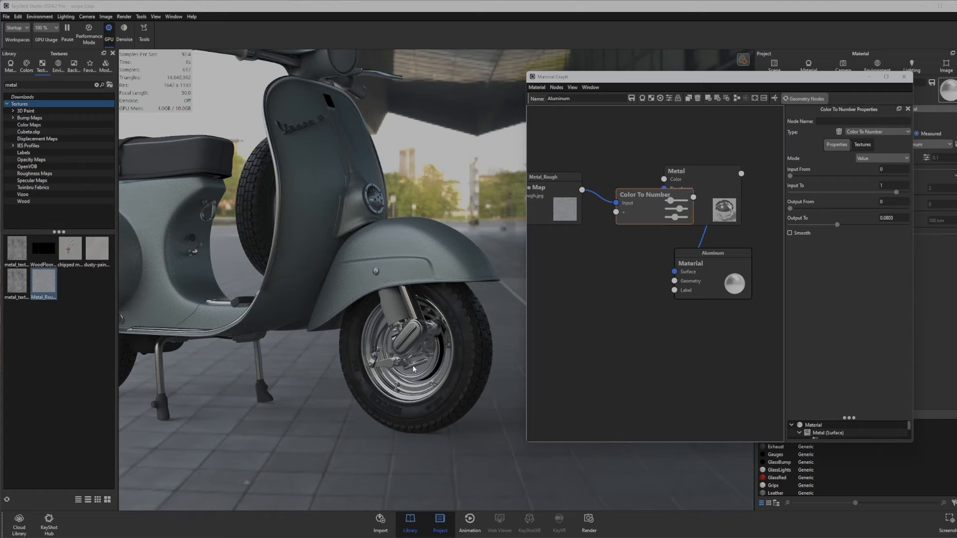
scroll(421, 364, "up", 2)
left_click_drag(431, 357, 434, 368)
left_click_drag(895, 218, 839, 220)
type("0.3")
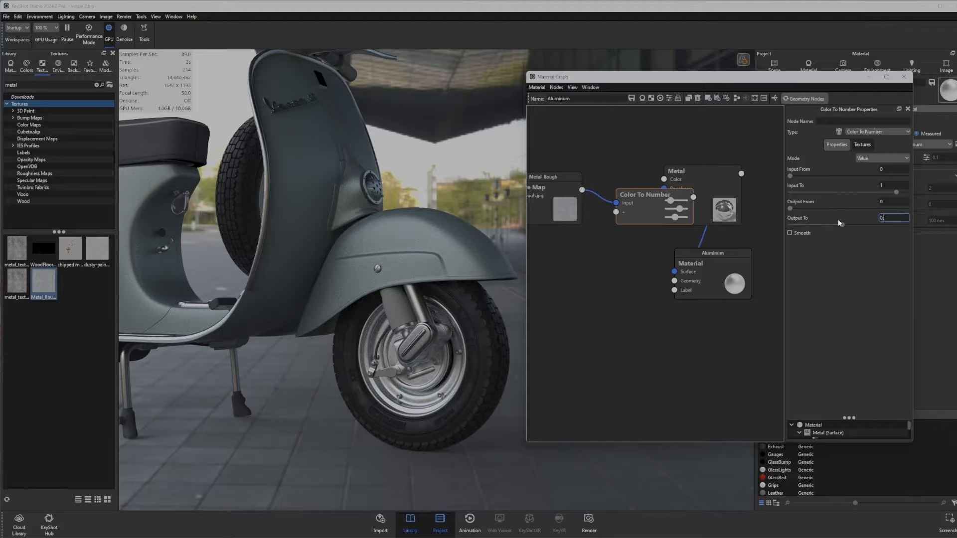
key("Return")
scroll(467, 366, "down", 2)
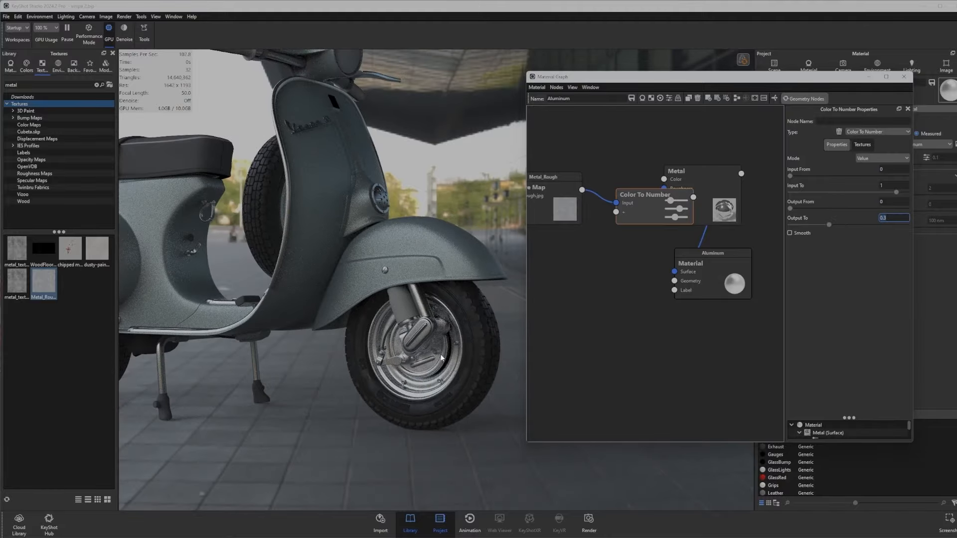
left_click(904, 77)
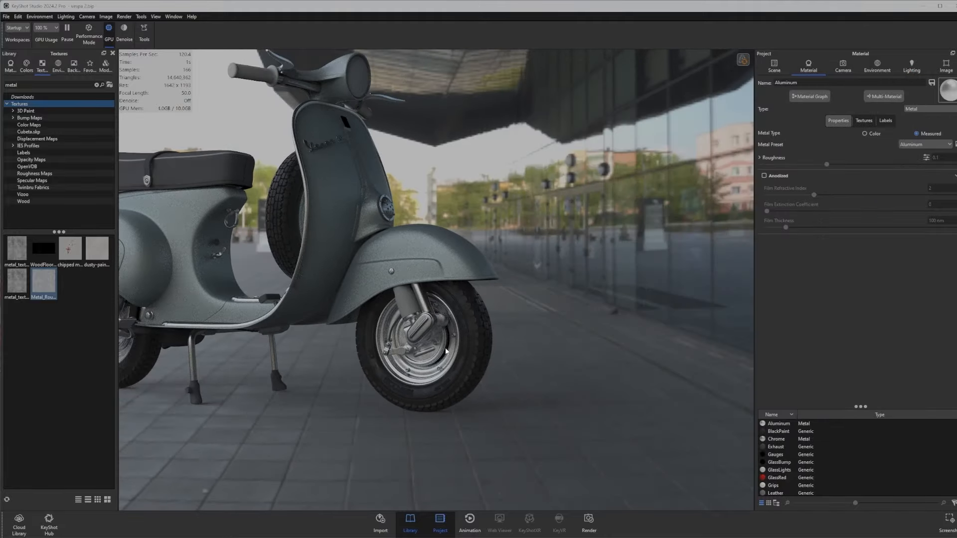
Examine the aluminum finish on the rear wheel and engine cover, and the floorboard and stand parts from several angles.
left_click_drag(623, 357, 472, 406)
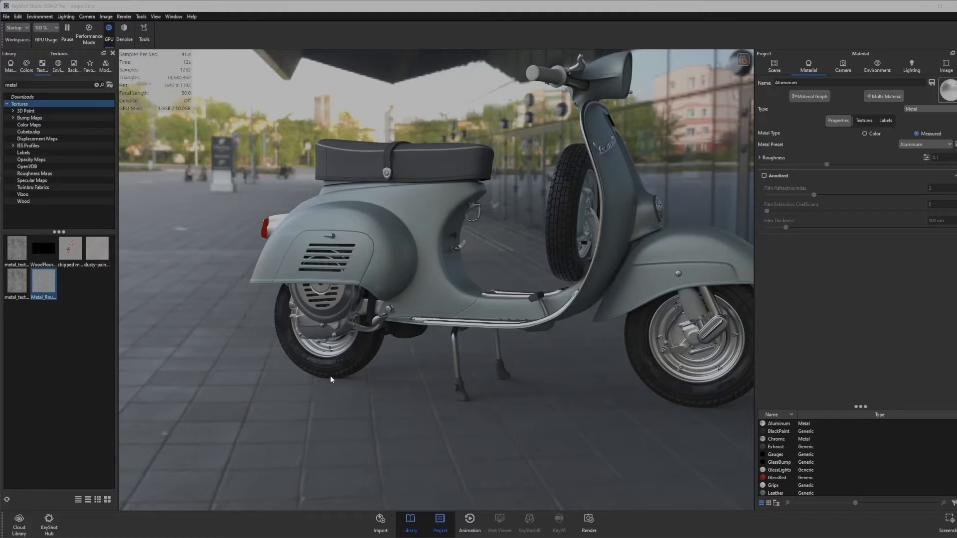
scroll(330, 375, "up", 8)
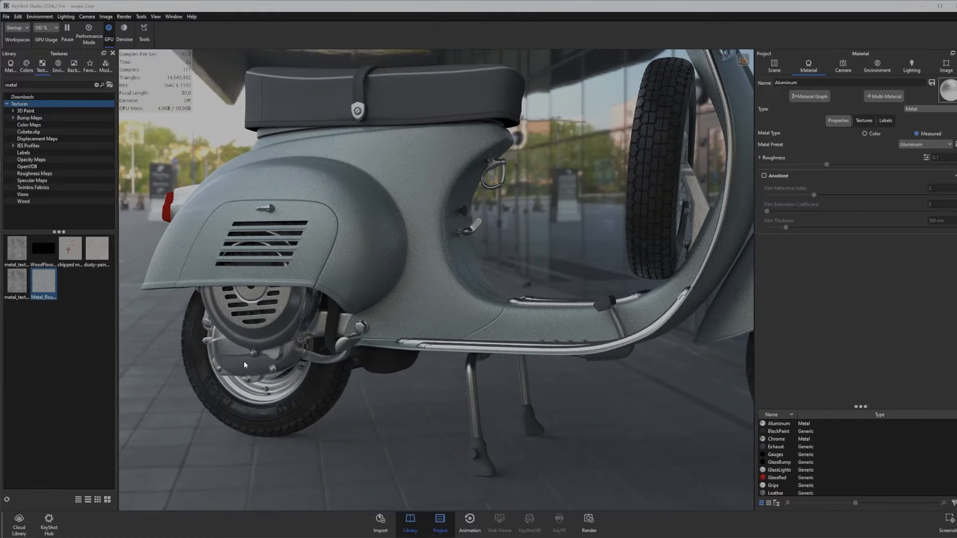
scroll(239, 369, "up", 2)
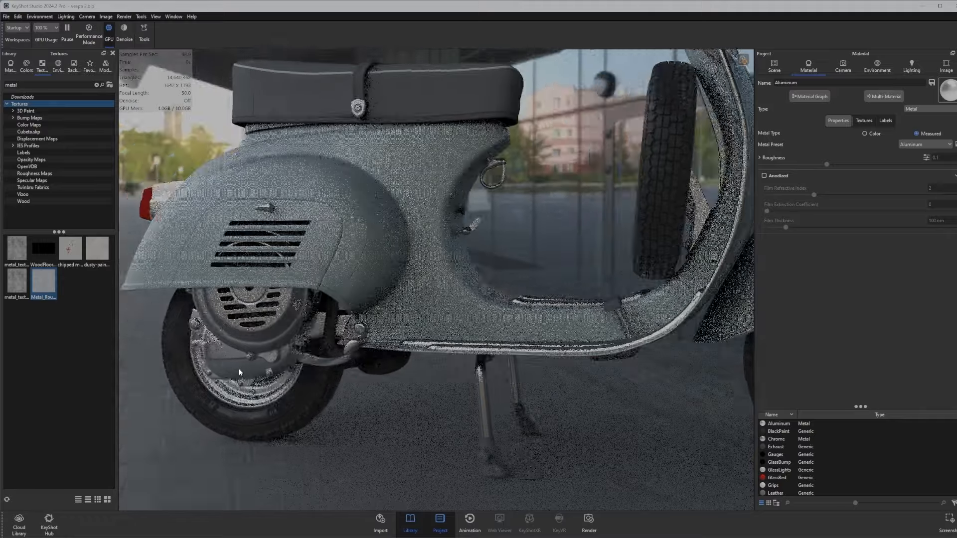
left_click_drag(238, 369, 245, 403)
middle_click_drag(543, 380, 445, 396)
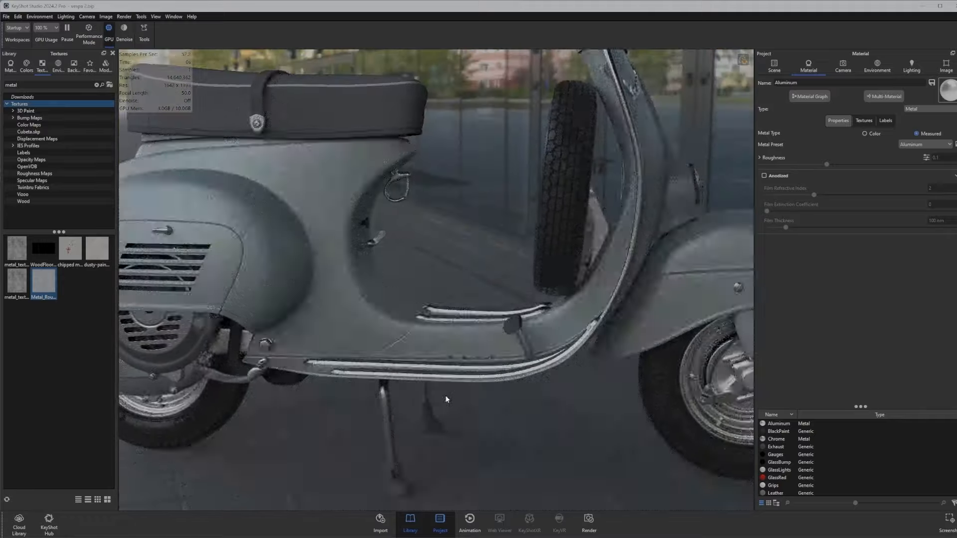
left_click_drag(445, 397, 420, 410)
middle_click_drag(421, 411, 423, 358)
mouse_move(423, 358)
left_mouse_down()
mouse_move(349, 362)
mouse_move(448, 371)
mouse_move(448, 345)
mouse_move(433, 368)
left_mouse_up()
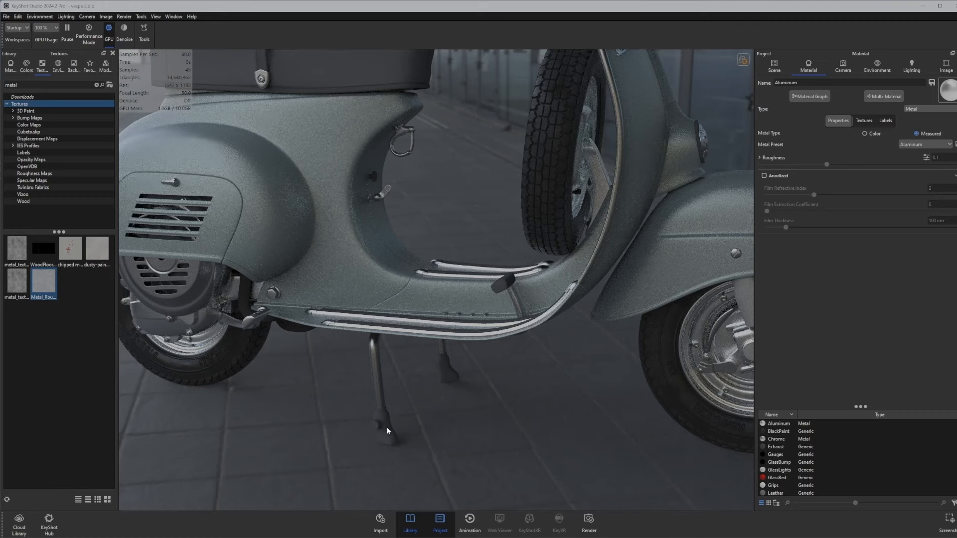
Change the type of the kickstand foot's Plastic material from Generic to Plastic.
left_click(387, 426)
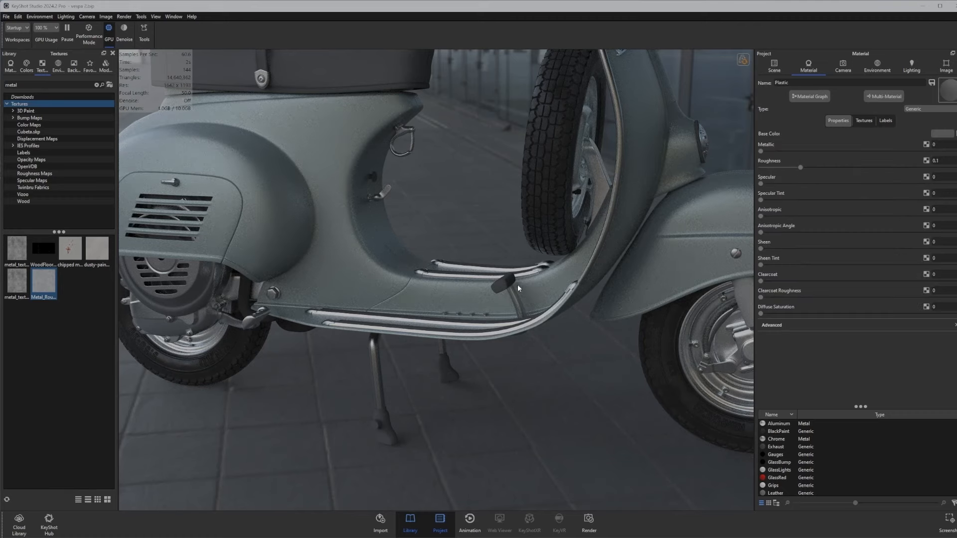
scroll(517, 285, "down", 10)
left_click(921, 107)
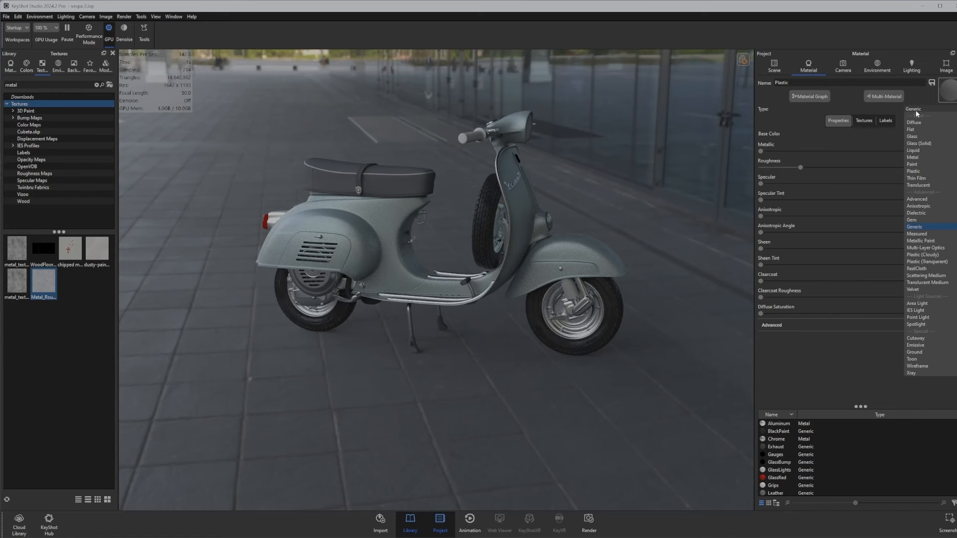
left_click(914, 171)
left_click_drag(423, 340, 453, 357)
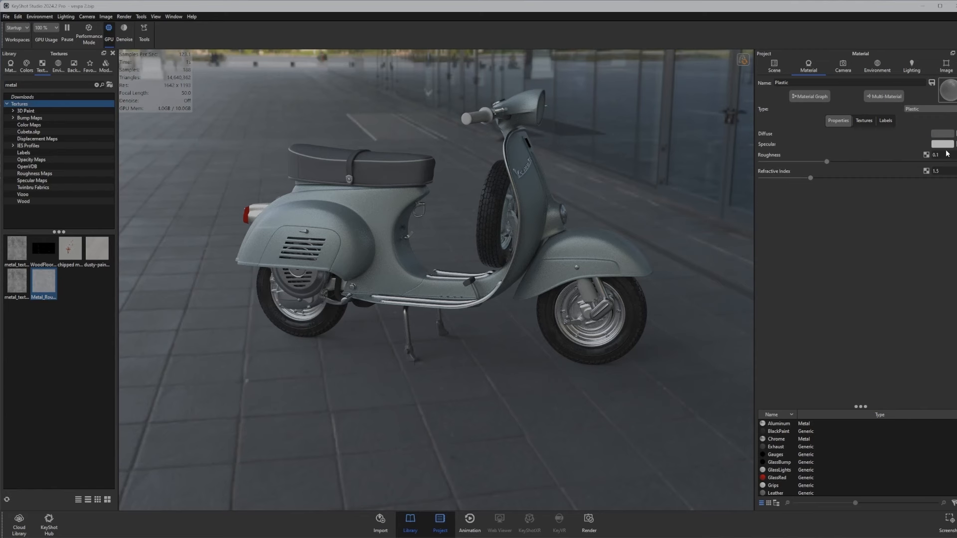
Set the Plastic material's diffuse color to bright red (FF0000) to spot the parts using it, and compare them with the reference photo.
left_click(944, 135)
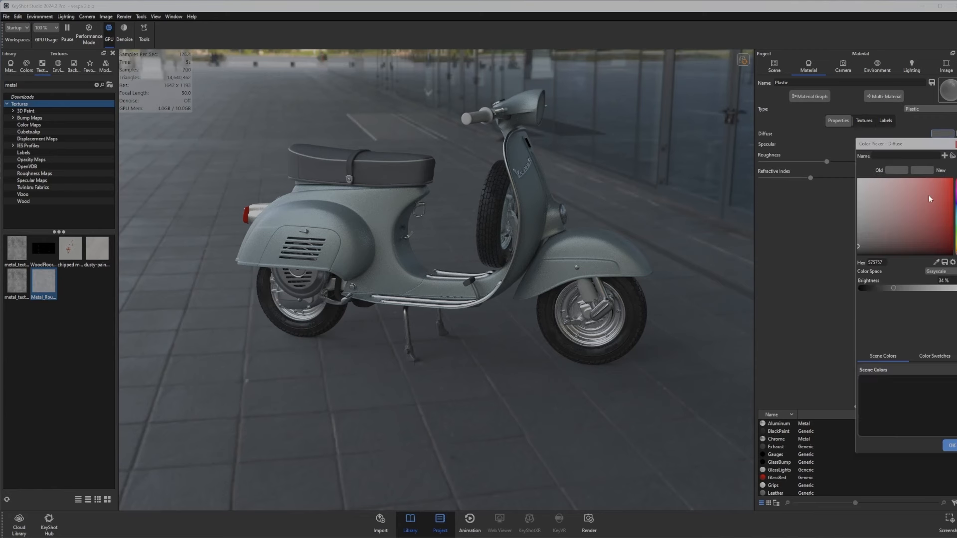
left_click_drag(929, 199, 953, 179)
left_click_drag(327, 365, 554, 244)
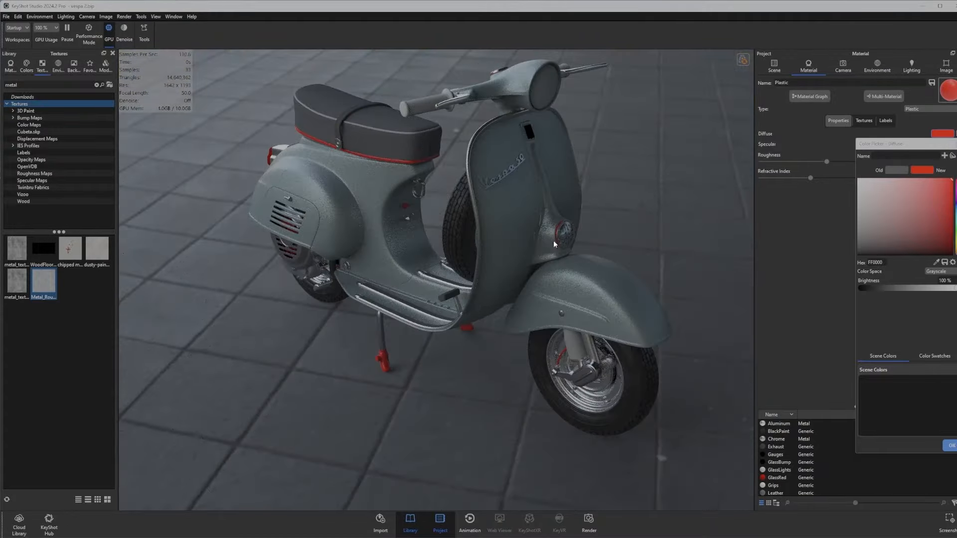
scroll(556, 235, "up", 5)
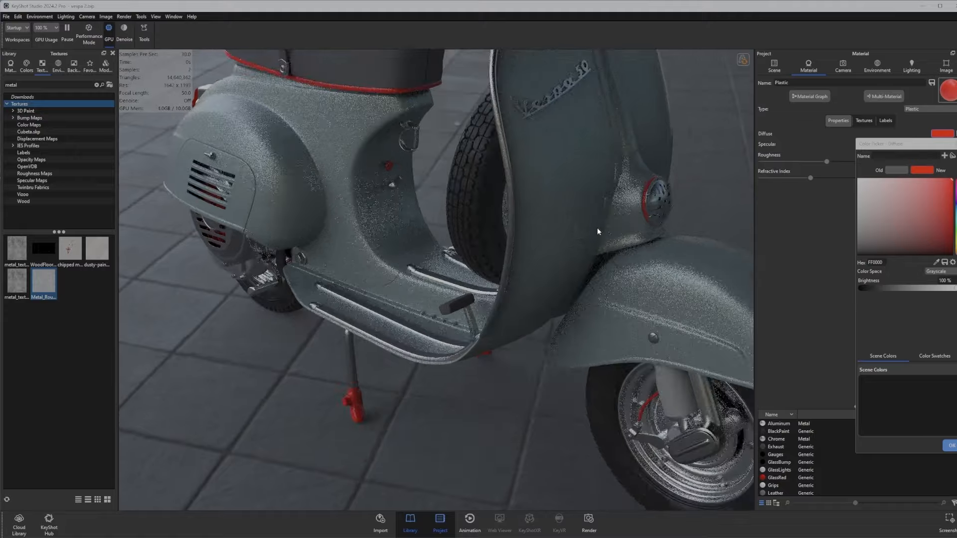
scroll(653, 177, "down", 5)
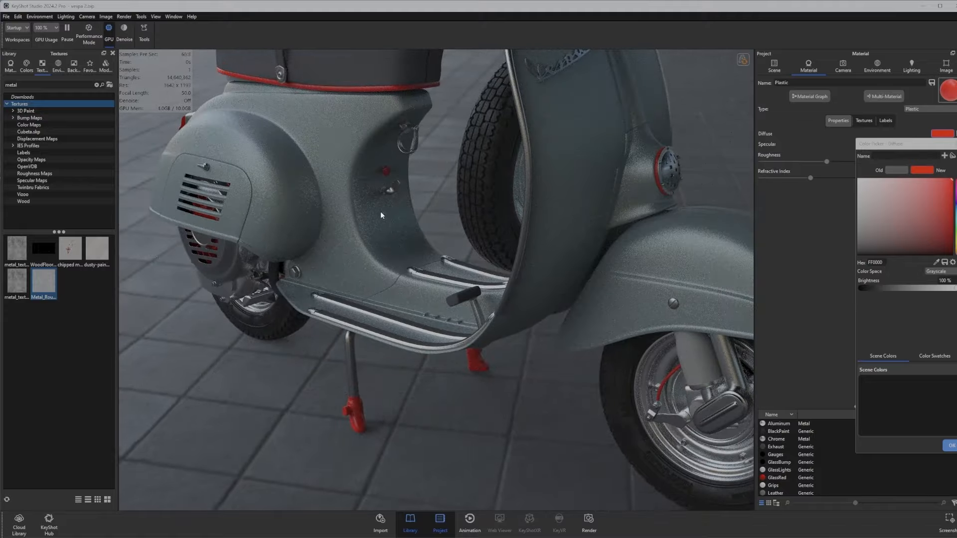
scroll(436, 327, "down", 3)
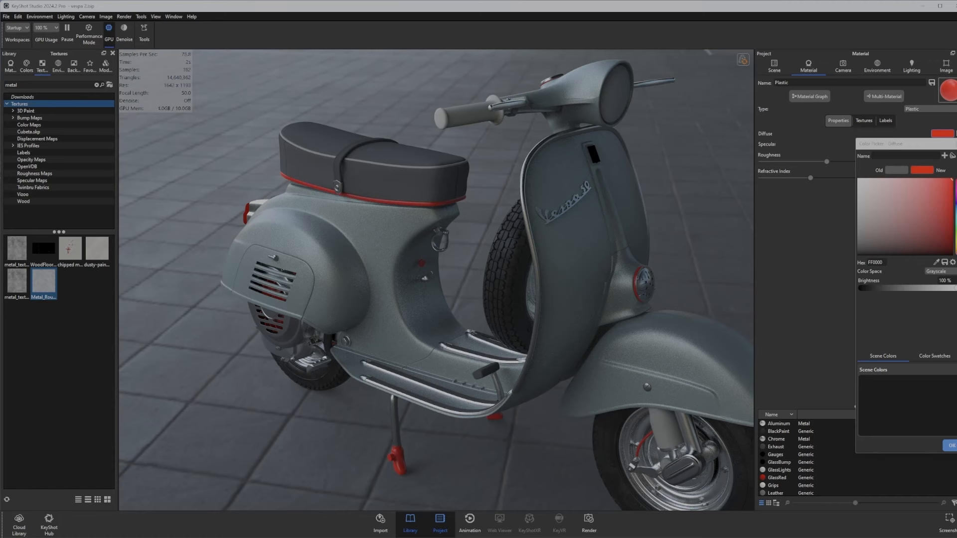
left_click_drag(319, 64, 244, 63)
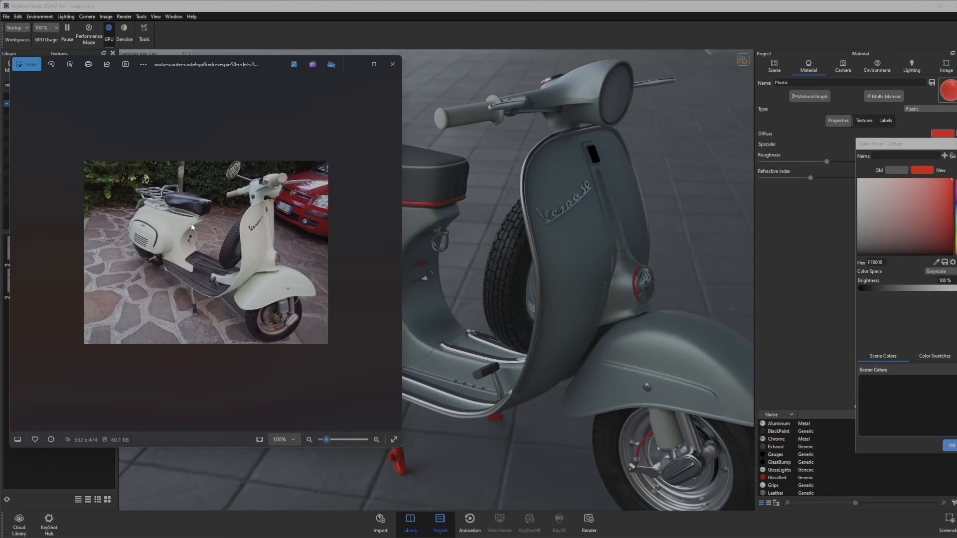
left_click_drag(246, 63, 0, 0)
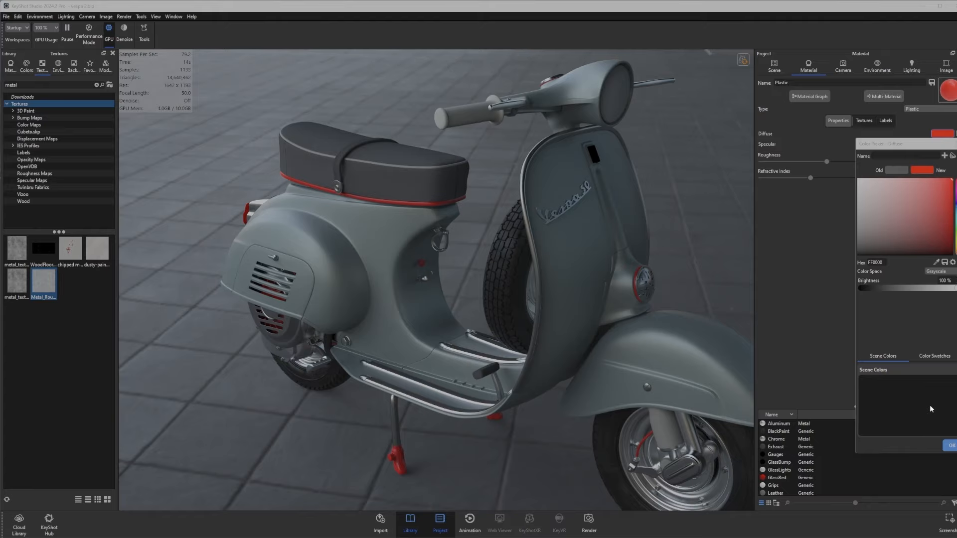
Set the Plastic material's diffuse color to a dark gray of about 16% brightness in Grayscale, and accept the color.
left_click(936, 272)
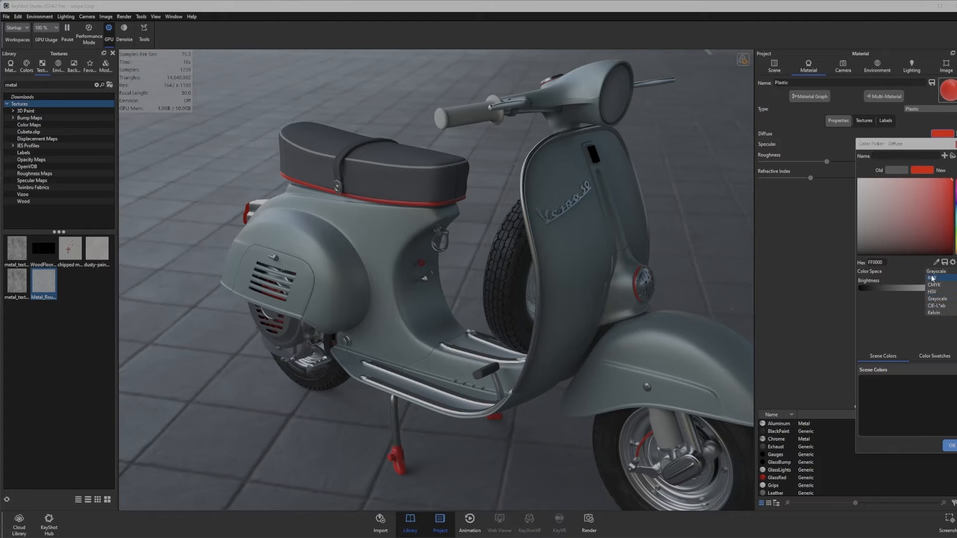
left_click(938, 299)
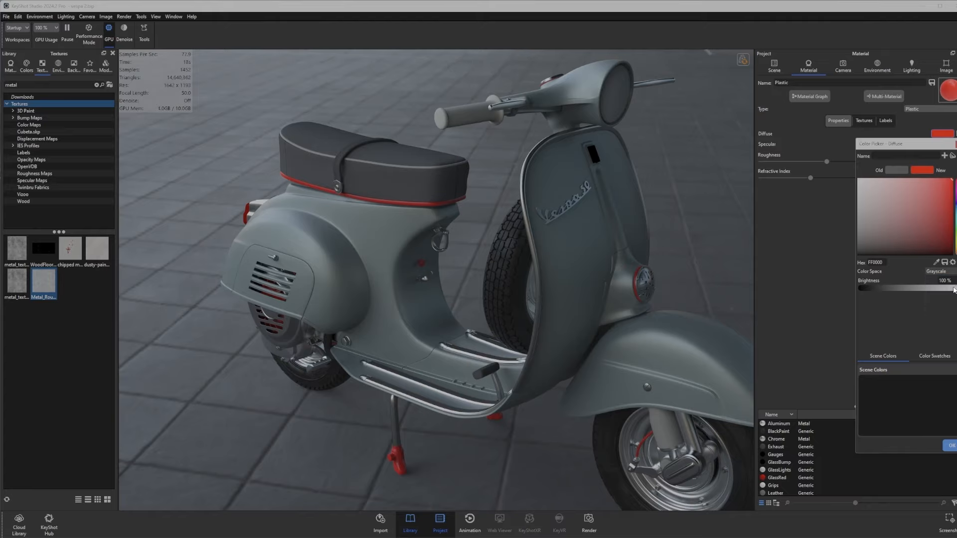
left_click_drag(955, 290, 877, 288)
left_click(954, 283)
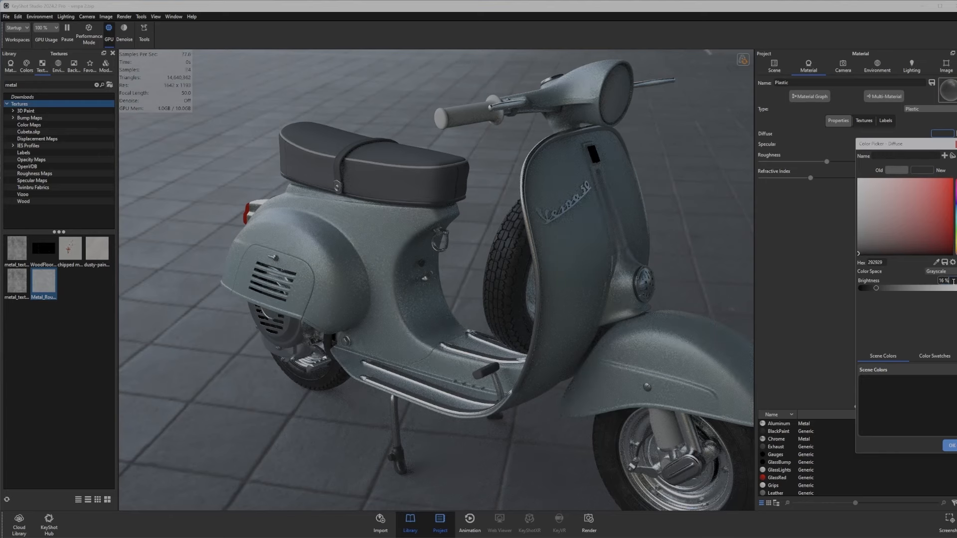
double_click(954, 282)
middle_click_drag(575, 338, 565, 257)
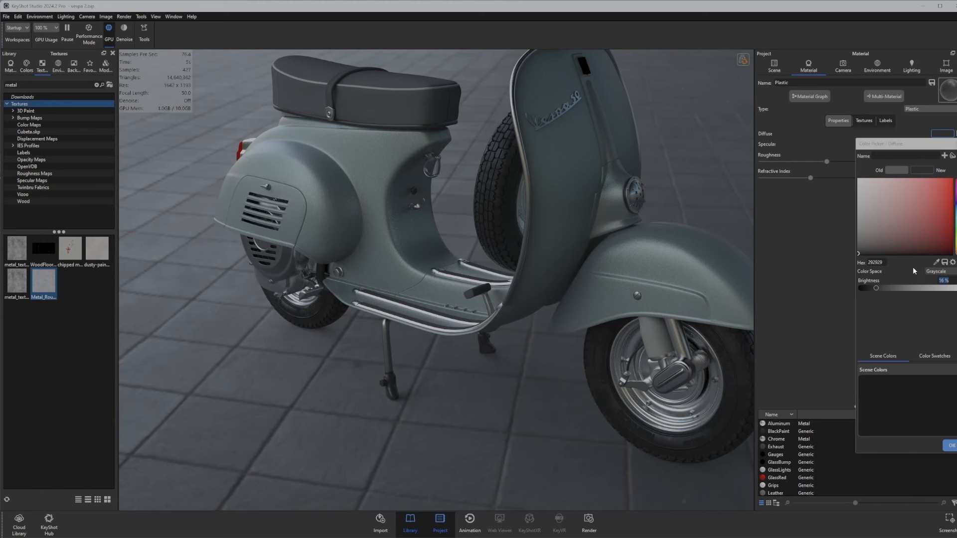
double_click(925, 280)
type("1.5")
left_click(951, 445)
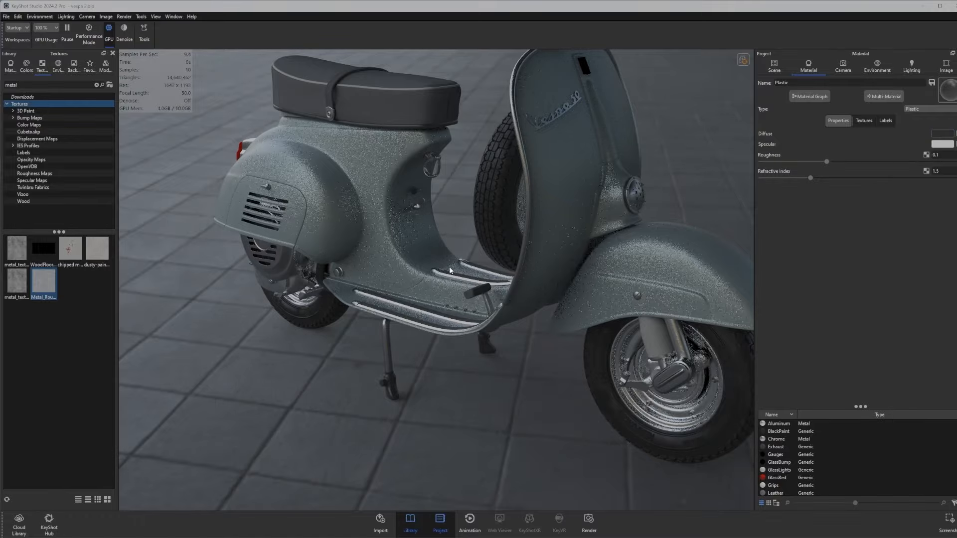
Try a black specular color on the Plastic material, compare it on the kickstand foot, and restore white (FFFFFF).
left_click_drag(449, 262, 459, 241)
scroll(480, 299, "down", 5)
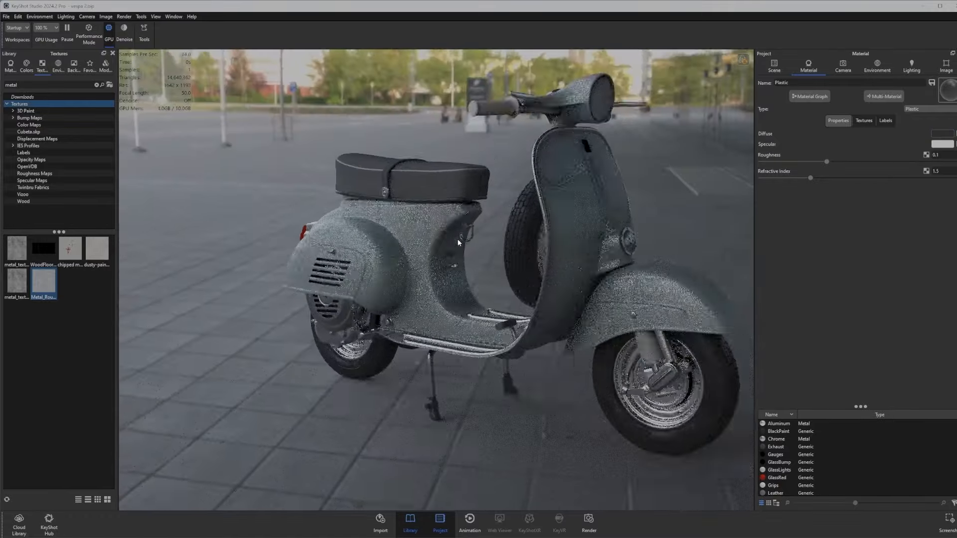
scroll(459, 241, "up", 3)
middle_click_drag(459, 242, 455, 178)
scroll(496, 280, "up", 3)
scroll(495, 282, "up", 1)
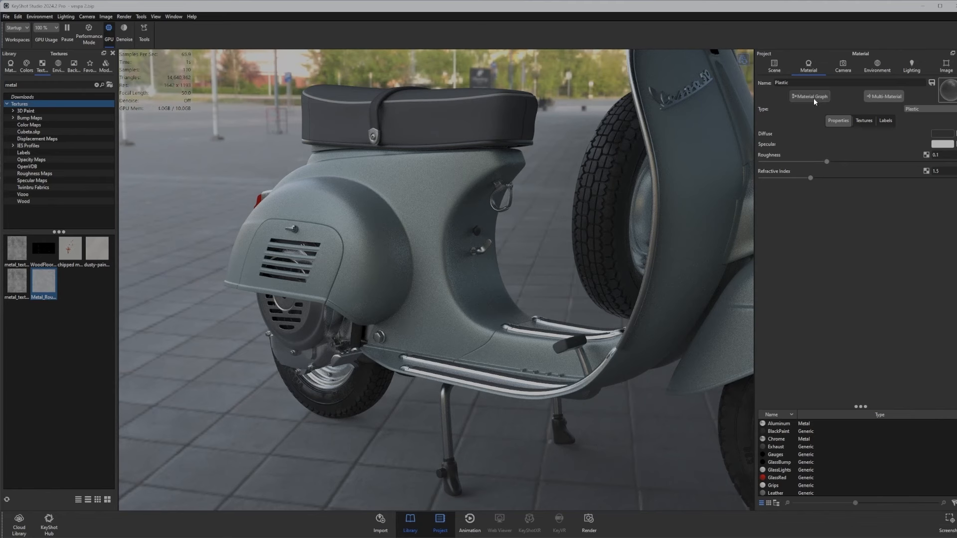
left_click(942, 144)
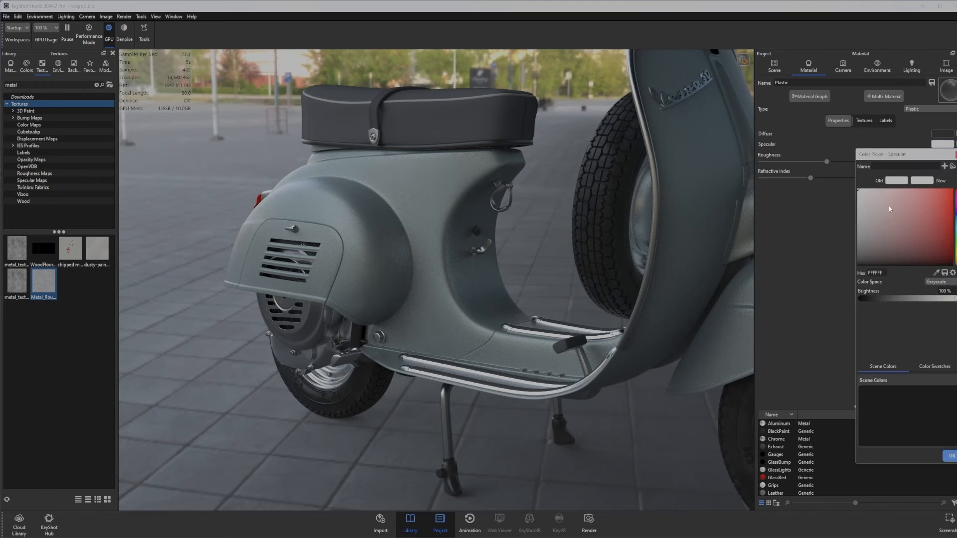
left_click_drag(896, 200, 808, 308)
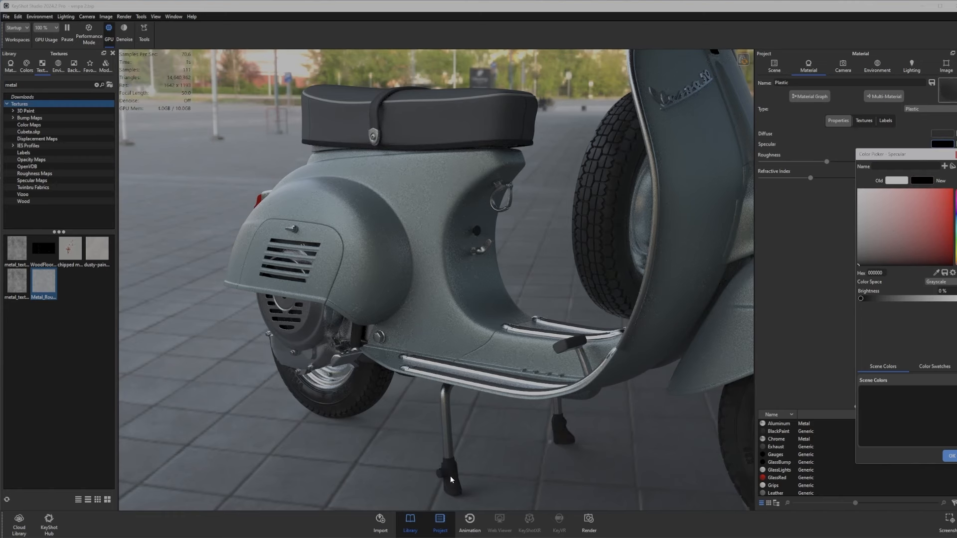
left_click_drag(873, 237, 832, 166)
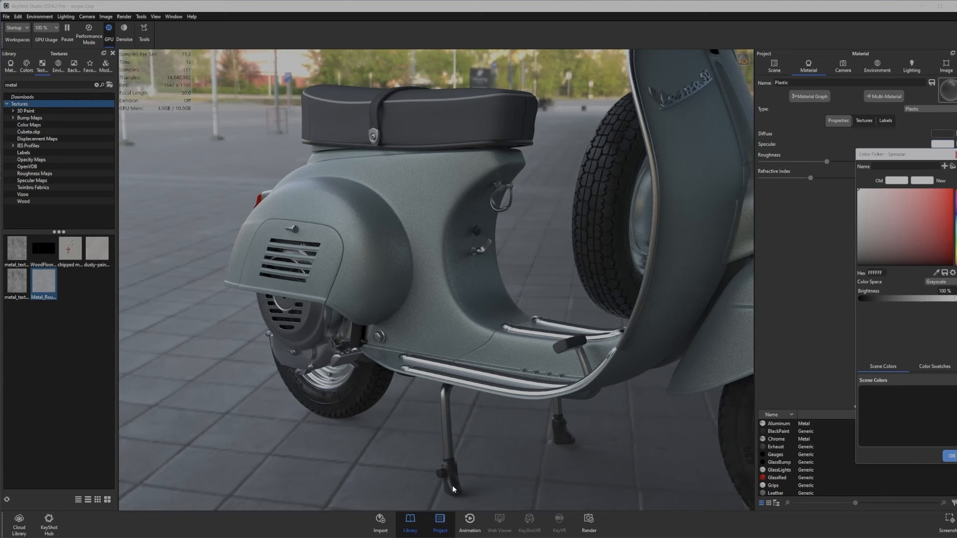
left_click(951, 457)
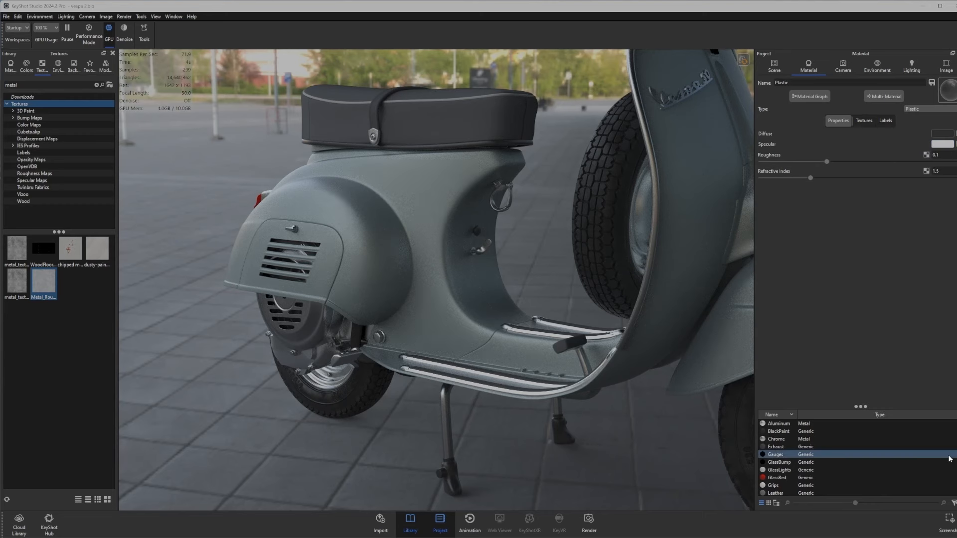
Try a roughness of 0 on the Plastic material, compare it on the kickstand foot, and settle on about 0.151.
left_click_drag(942, 155, 905, 155)
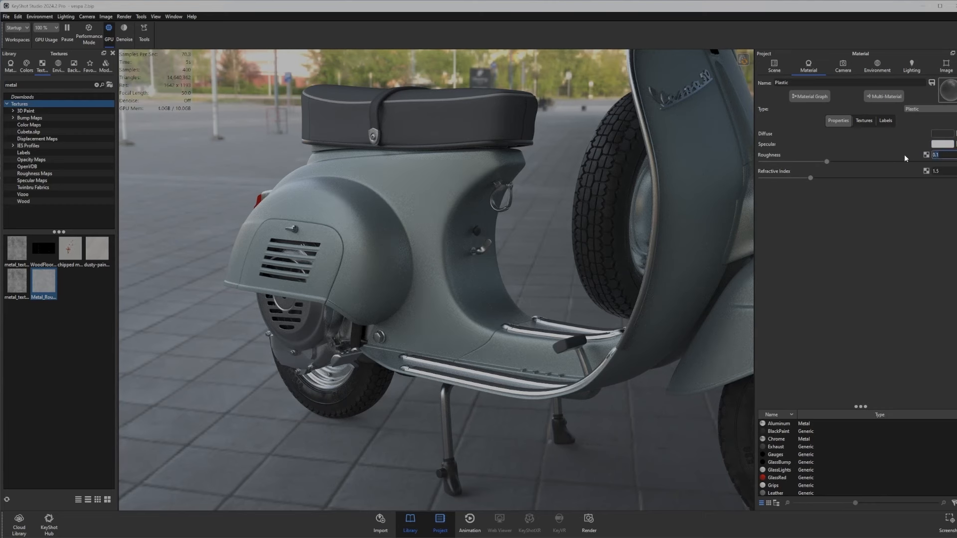
type("0")
key("Return")
scroll(457, 478, "up", 5)
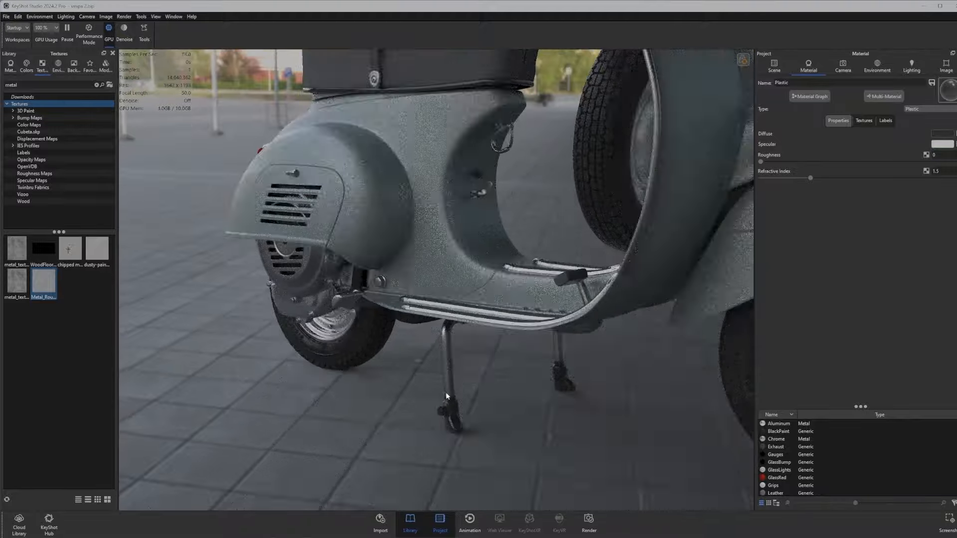
scroll(455, 430, "up", 4)
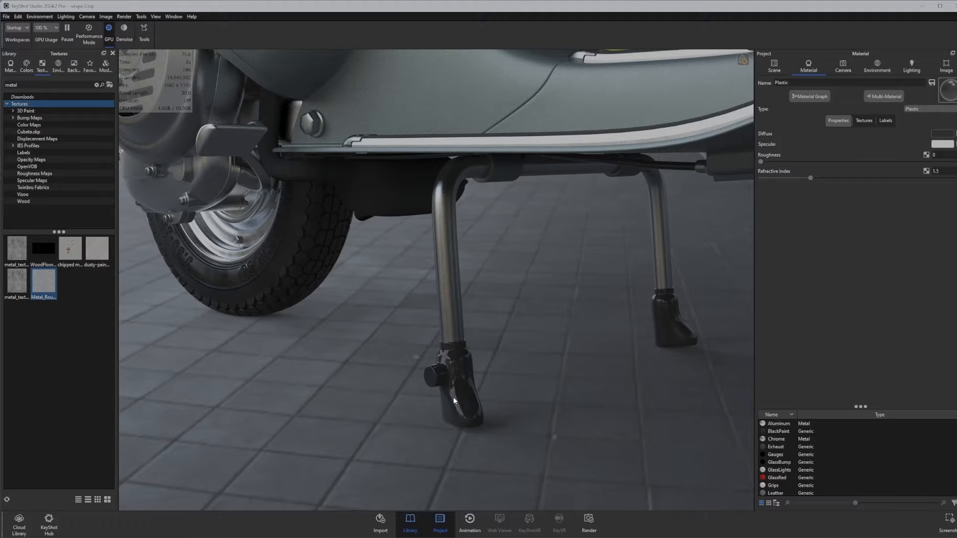
left_click_drag(762, 162, 861, 172)
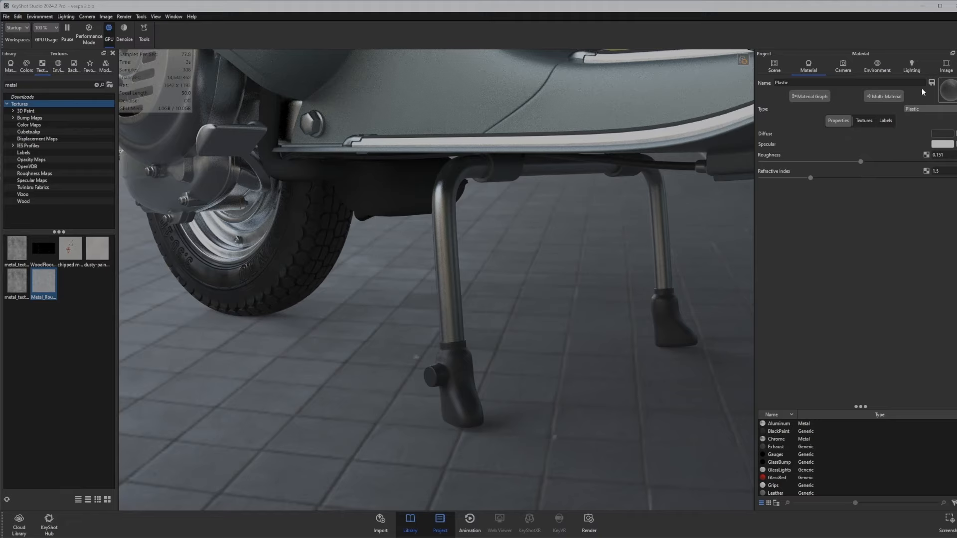
Open the Plastic material's node graph beside the kickstand view and search the texture library for "cop".
left_click(810, 96)
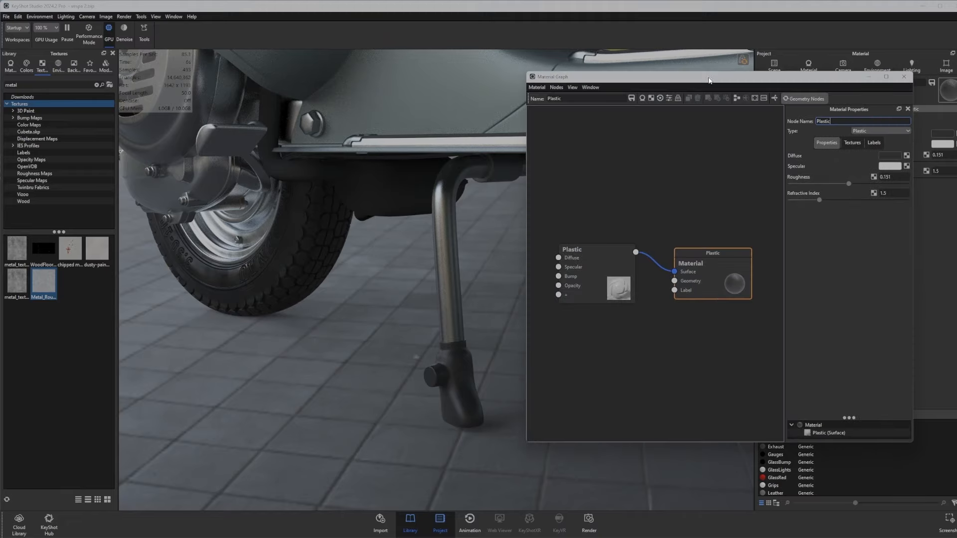
left_click_drag(709, 81, 776, 111)
scroll(395, 255, "down", 4)
left_click_drag(396, 254, 301, 276)
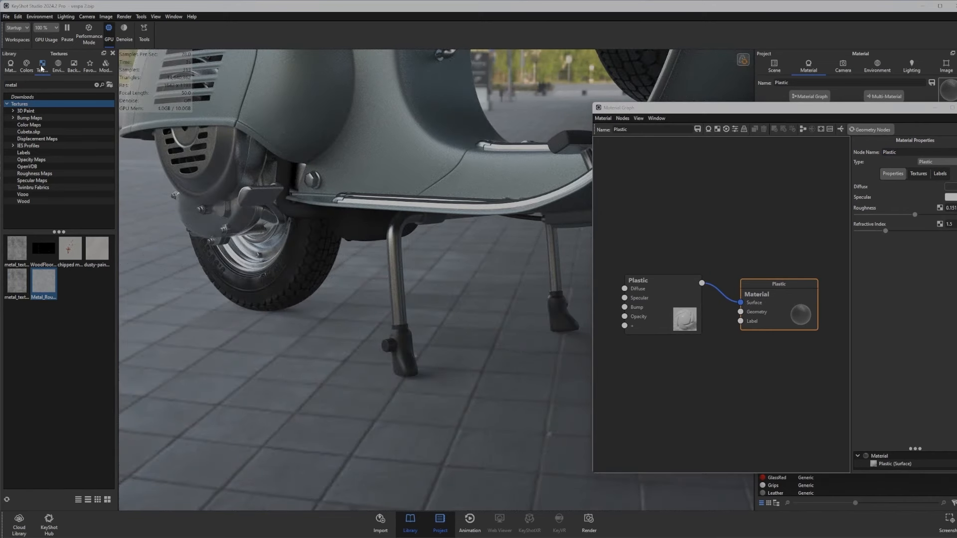
double_click(30, 85)
type("cop")
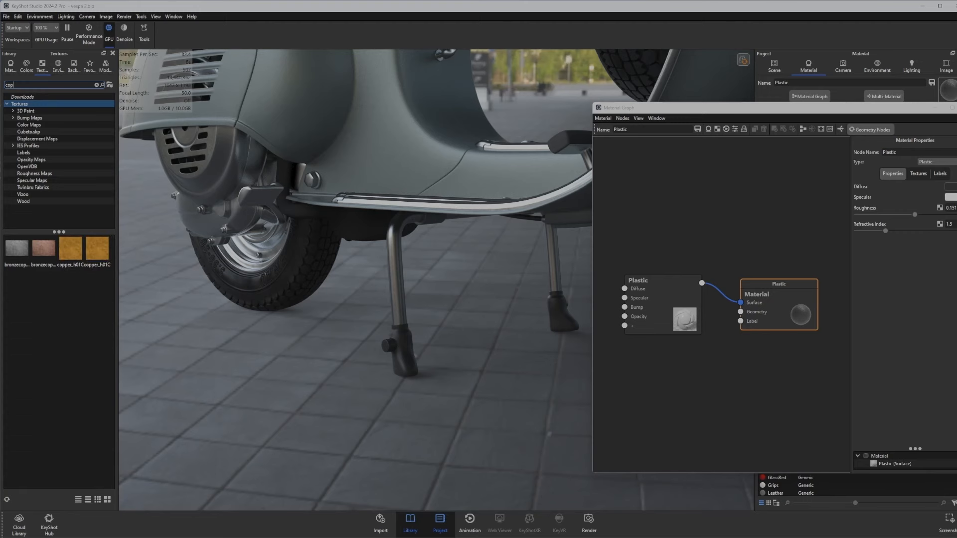
Connect the copper_h01C texture to the Plastic node's Specular input and arrange the nodes apart from each other.
left_click_drag(70, 248, 766, 257)
left_click_drag(707, 201, 574, 193)
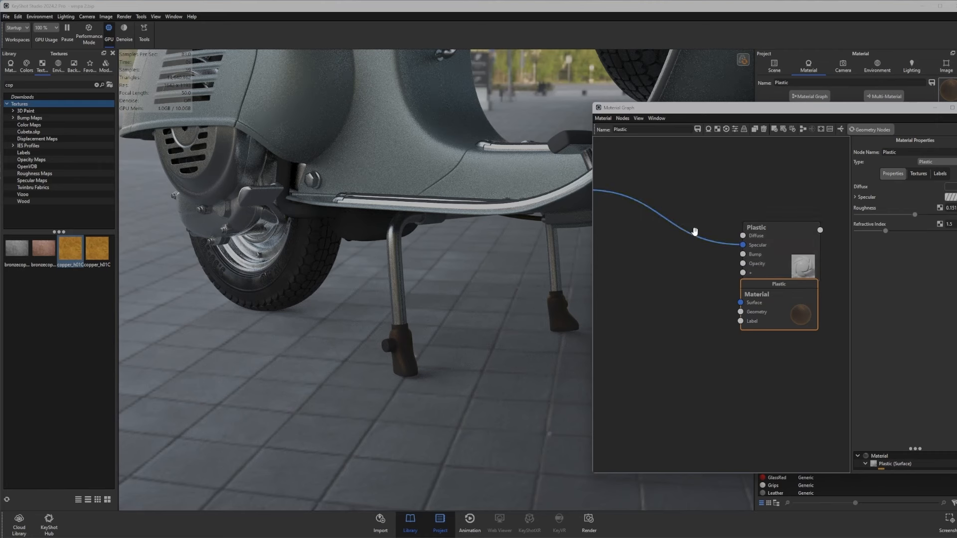
left_click_drag(785, 244, 771, 220)
scroll(601, 254, "down", 3)
left_click_drag(629, 248, 649, 256)
Insert a Color Adjust utility between the copper texture and the Plastic node's Specular input, and space out the nodes.
left_click(712, 269)
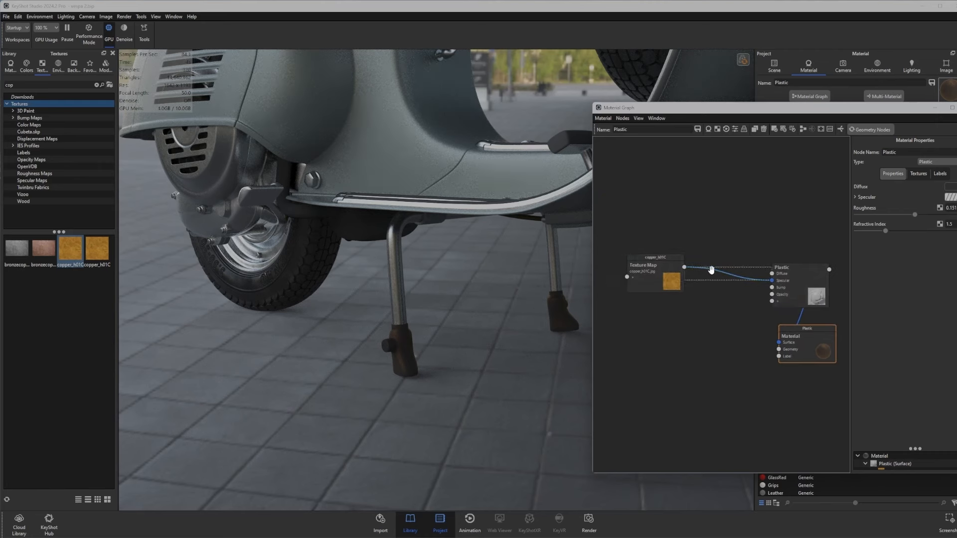
right_click(722, 273)
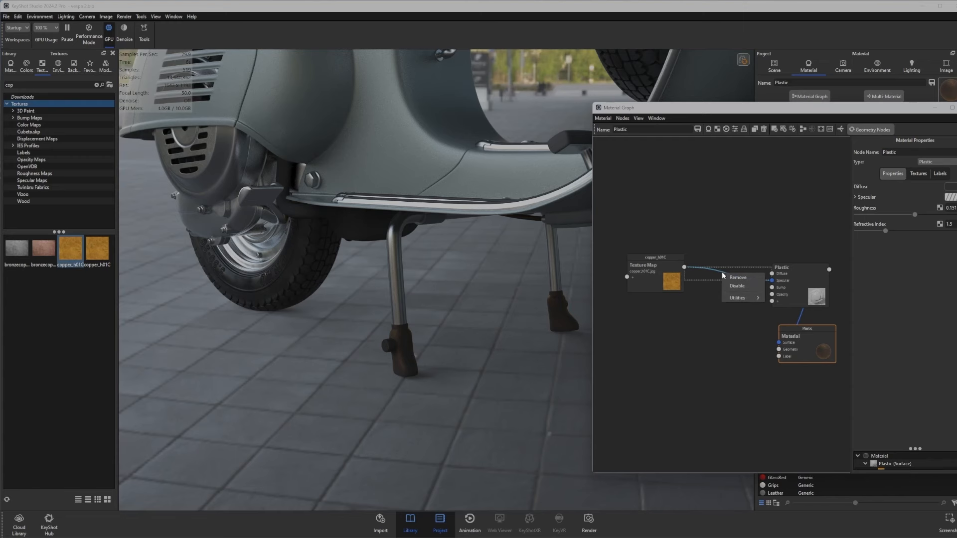
mouse_move(737, 298)
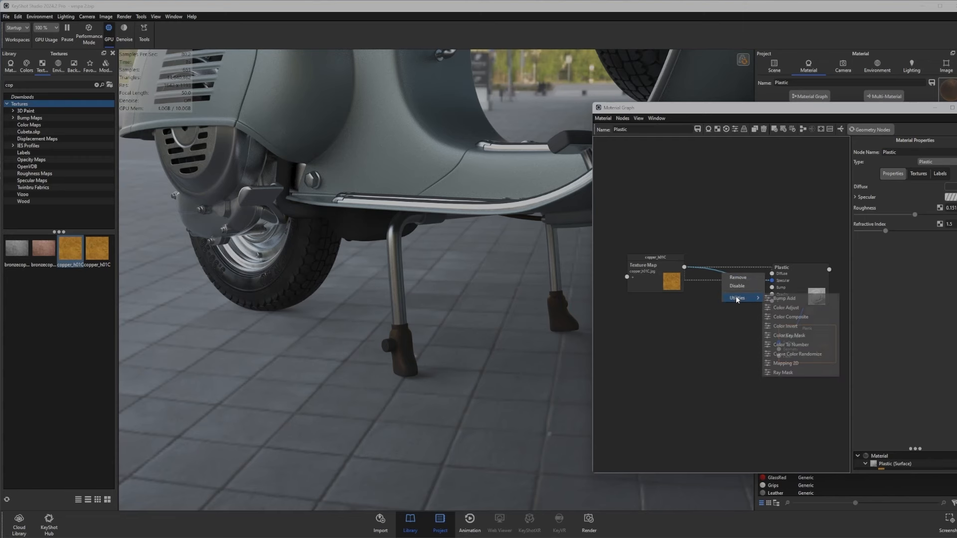
left_click(786, 307)
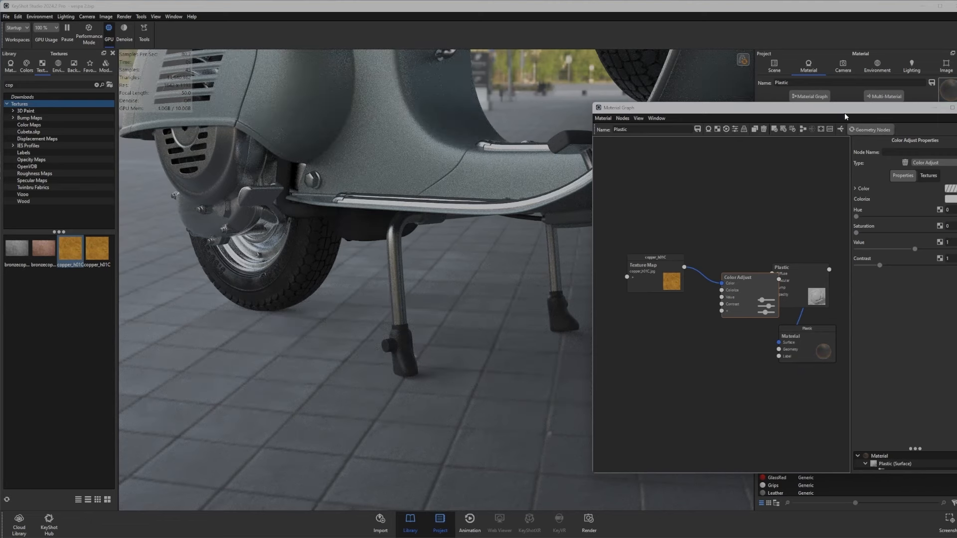
left_click_drag(845, 112, 789, 97)
left_click_drag(678, 274, 659, 219)
left_click_drag(595, 266, 547, 218)
left_click_drag(670, 228, 637, 218)
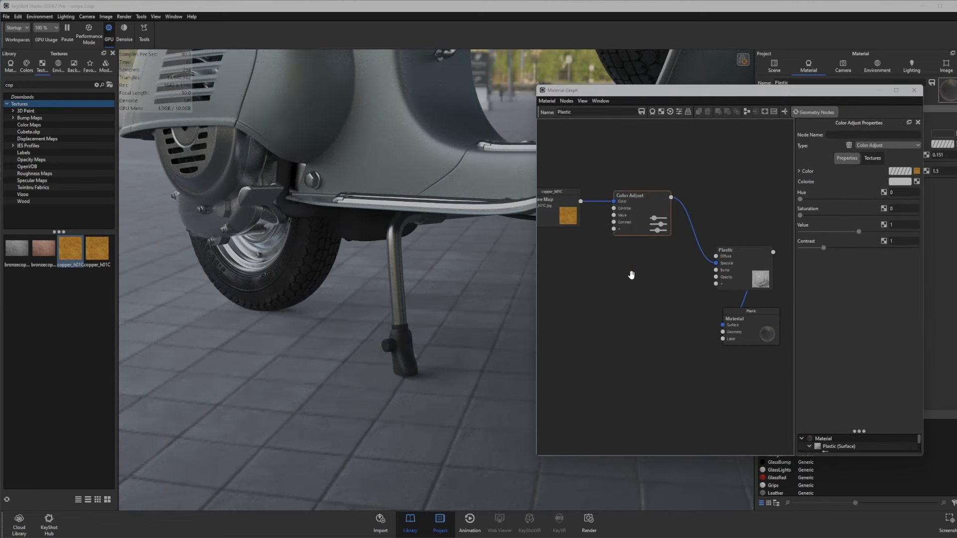
Add a Noise (Fractal) texture node to the Plastic material's graph and set its scale to 100 mm.
right_click(609, 314)
mouse_move(629, 347)
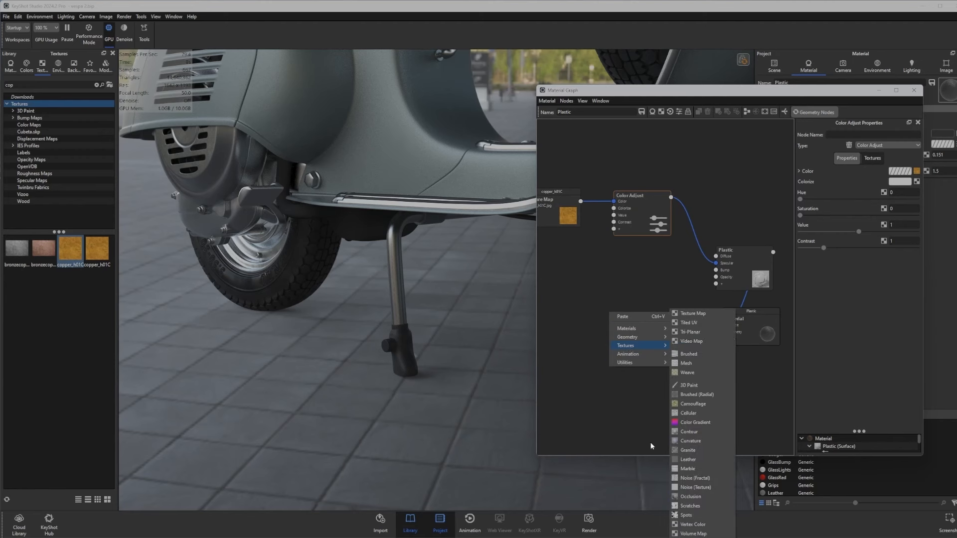
left_click(591, 317)
right_click(591, 317)
mouse_move(610, 350)
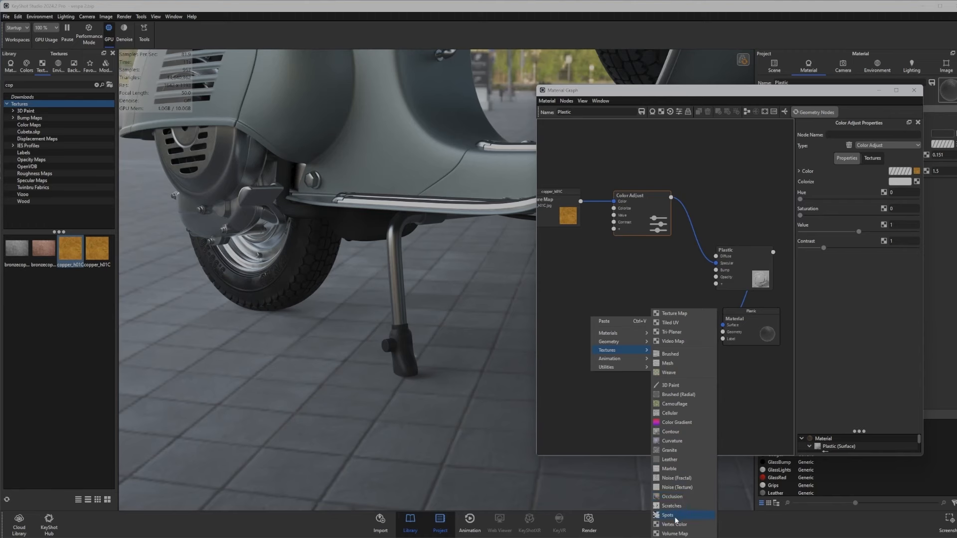
left_click(676, 477)
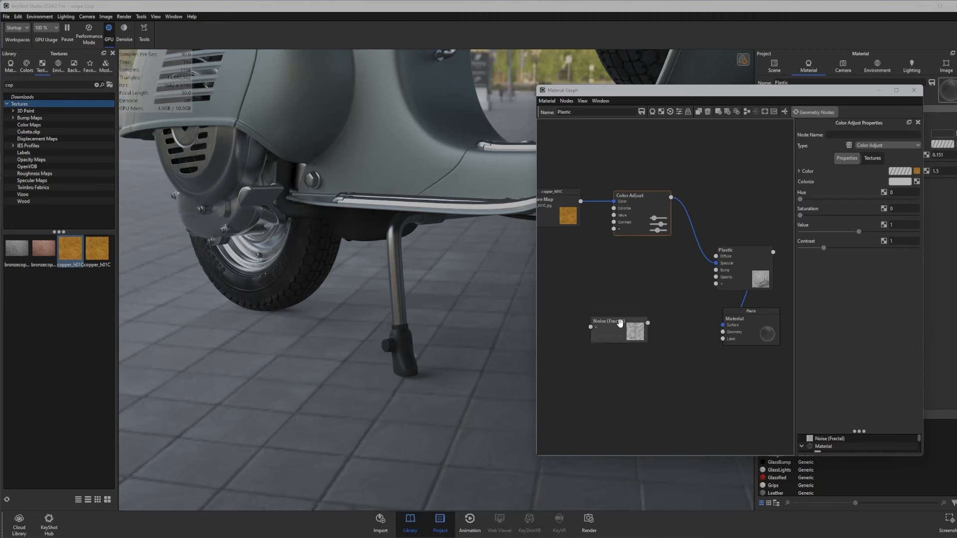
left_click_drag(908, 195, 862, 195)
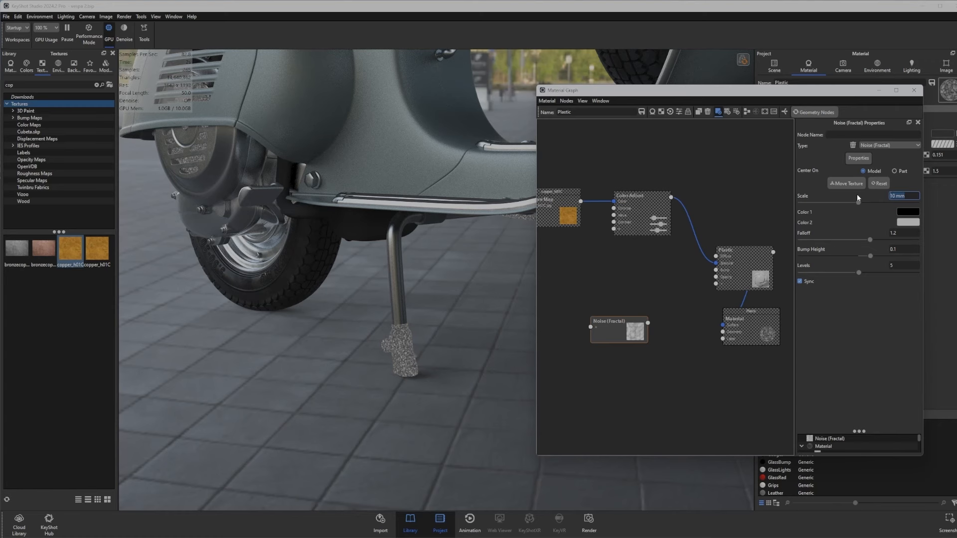
type("100")
key("Return")
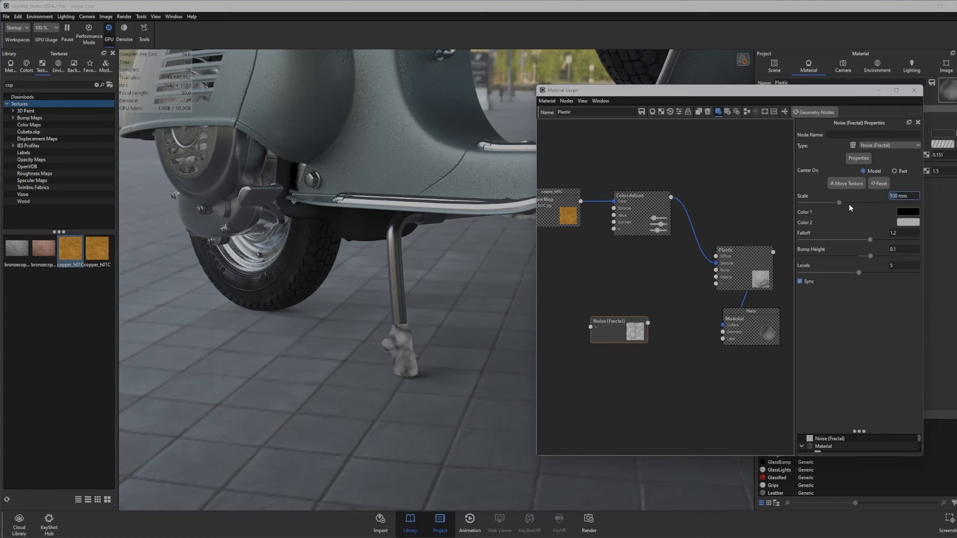
Connect the Noise (Fractal) texture to the Plastic node's Roughness and move the texture and Color Adjust nodes further from it.
left_click_drag(616, 329, 717, 285)
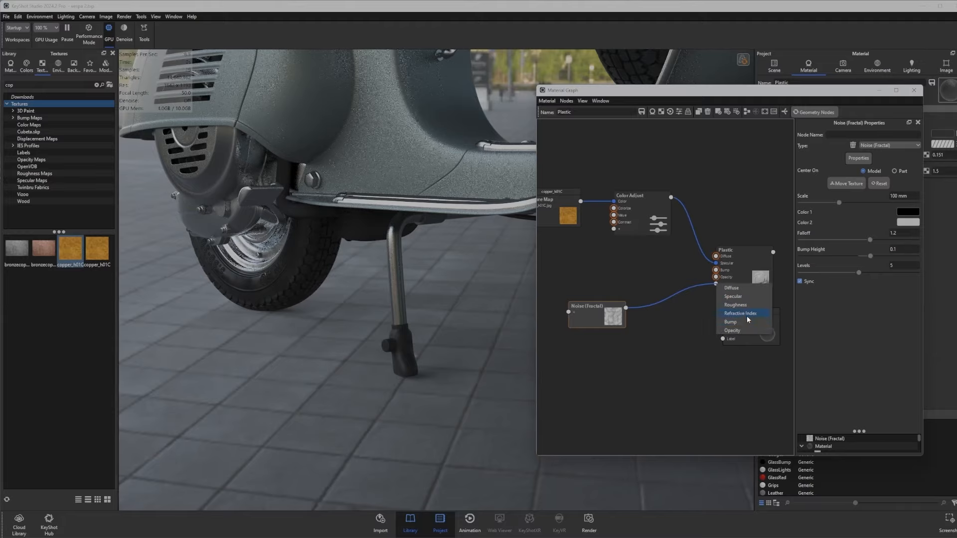
left_click(741, 306)
left_click_drag(607, 315, 574, 327)
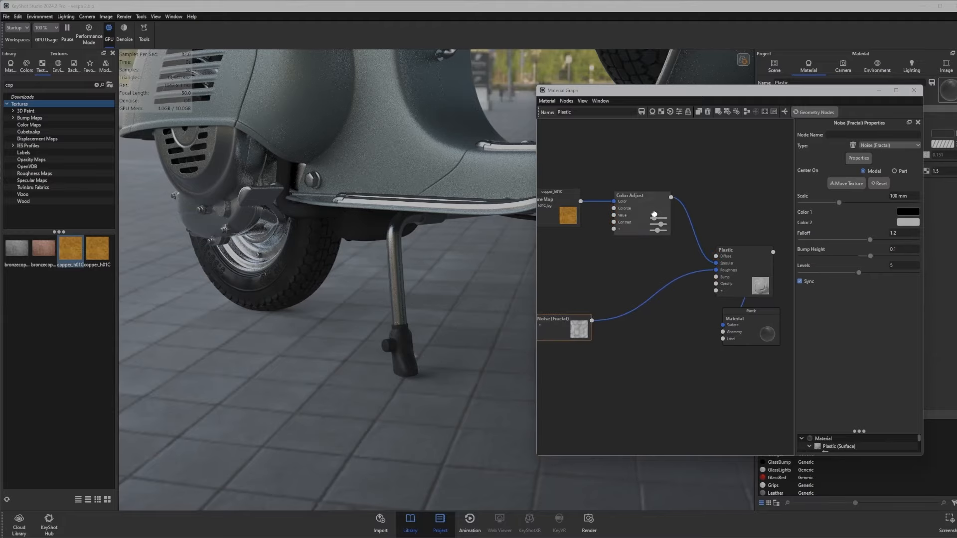
left_click_drag(654, 215, 632, 216)
left_click_drag(557, 214, 531, 216)
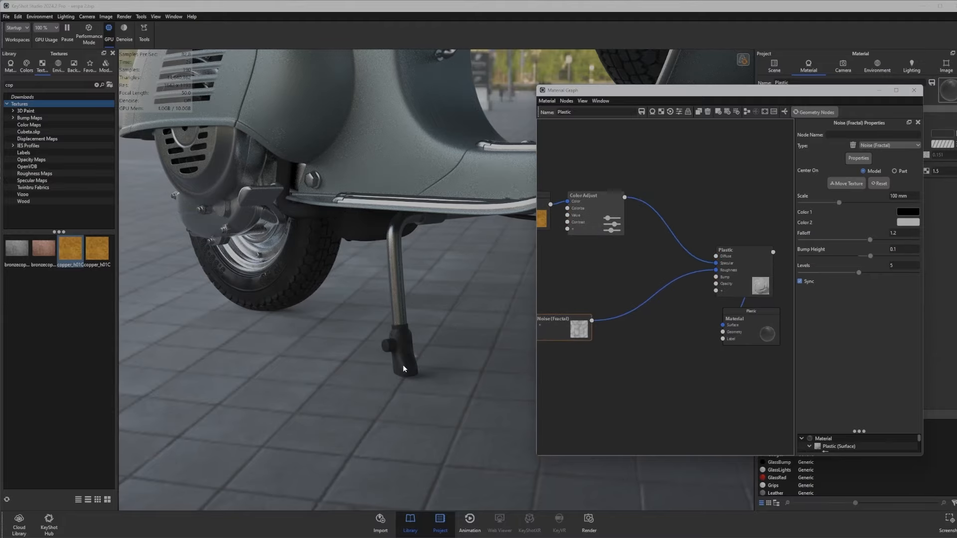
Check the kickstand foot's finish up close and select the connection between the fractal noise and the Plastic node's Roughness.
scroll(403, 365, "up", 2)
left_click_drag(407, 391, 392, 349)
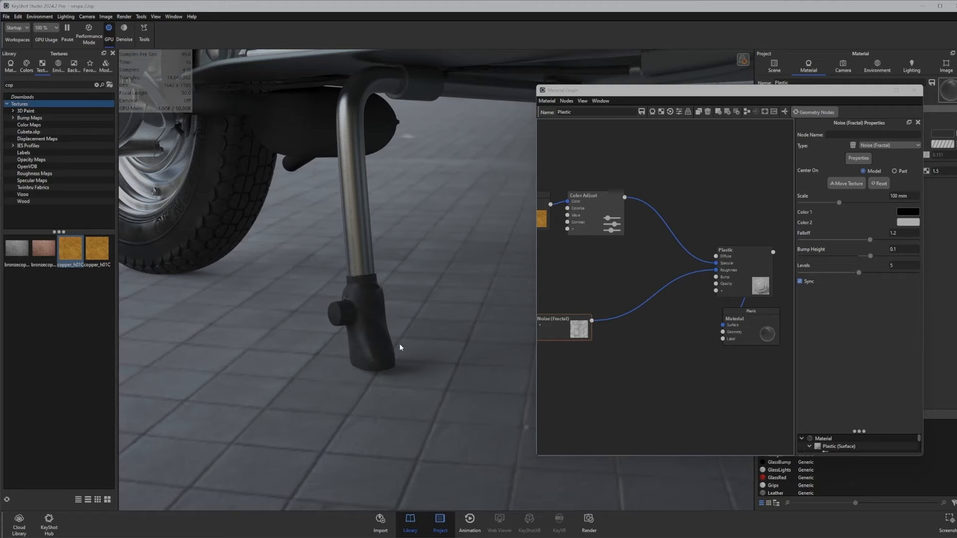
left_click_drag(394, 355, 382, 334)
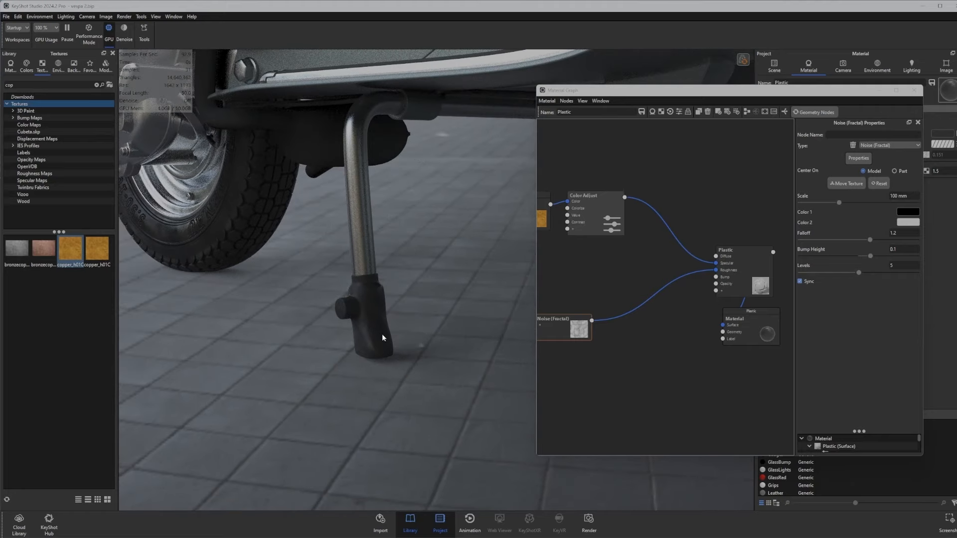
left_click(625, 314)
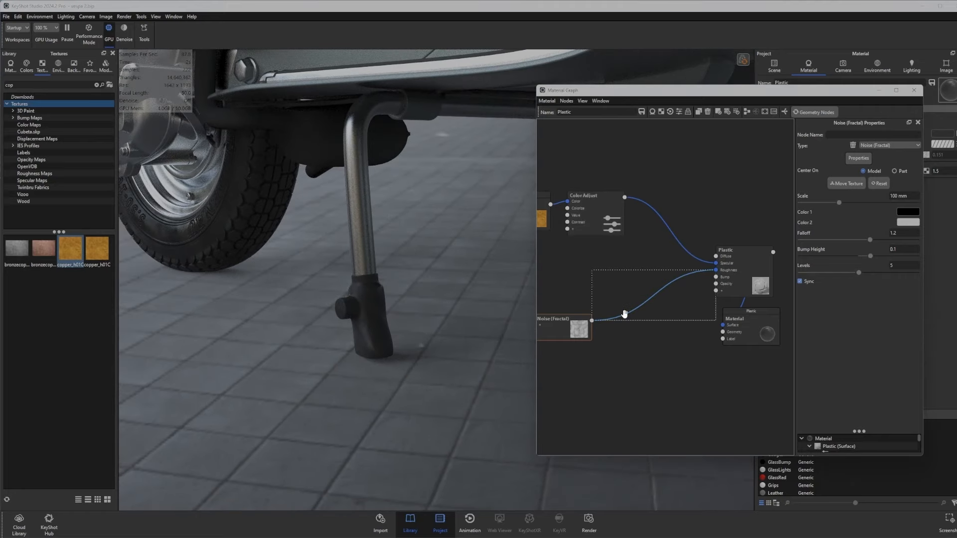
Insert a Color To Number node between Noise (Fractal) and the Plastic roughness, with Output From at 0.438.
right_click(626, 316)
left_click(661, 293)
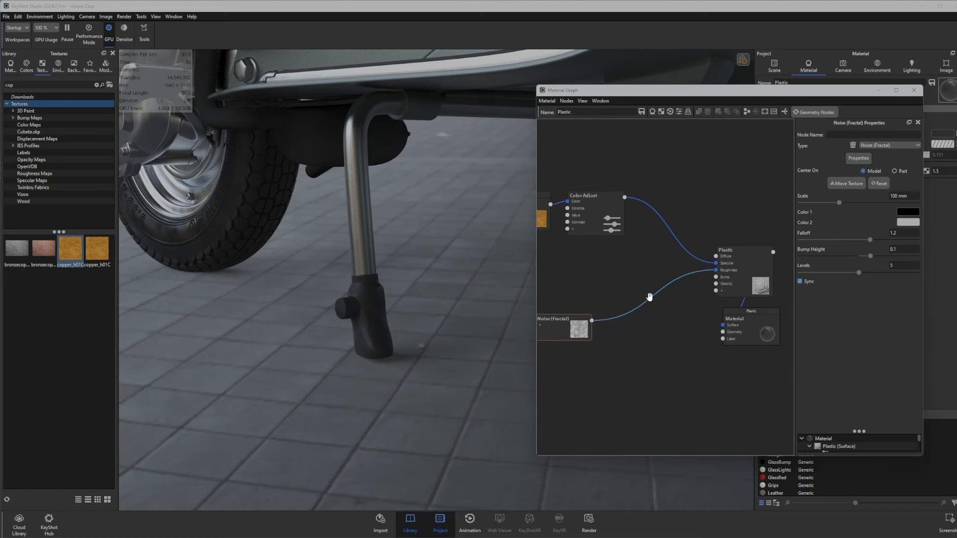
left_click(649, 297)
right_click(642, 310)
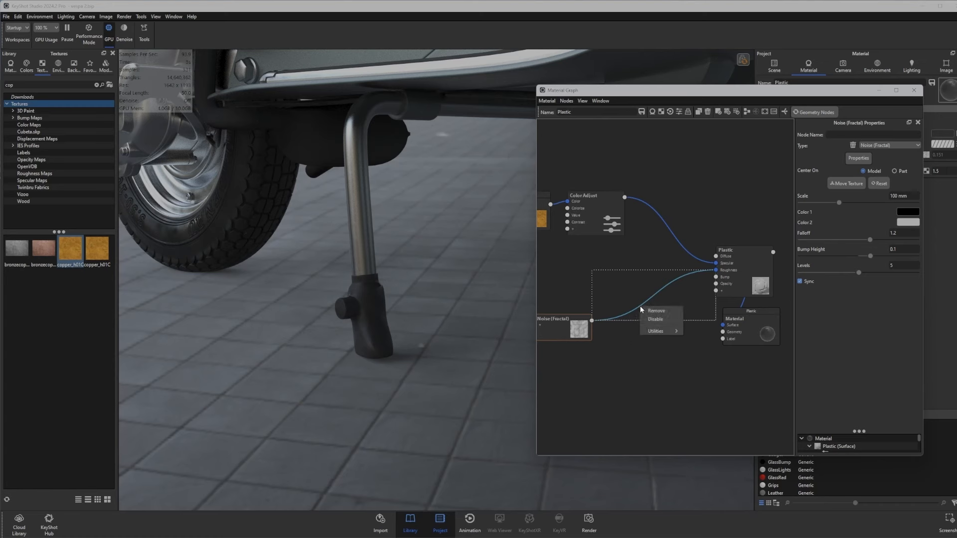
mouse_move(661, 331)
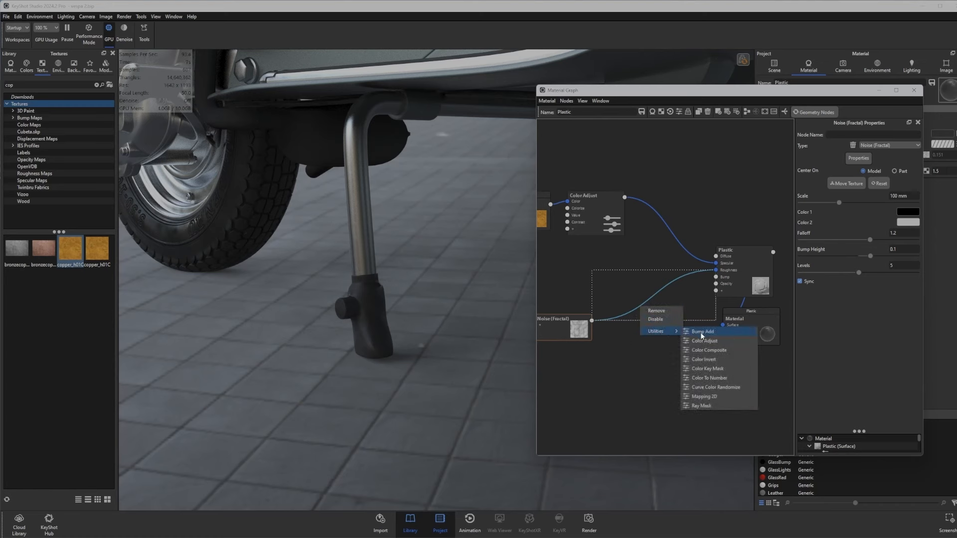
left_click(709, 378)
key("c")
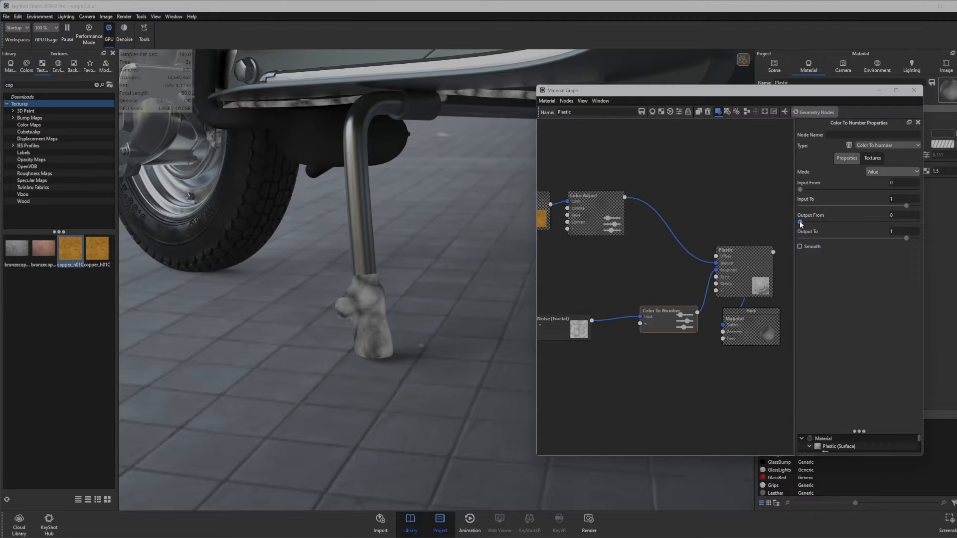
left_click_drag(800, 220, 851, 224)
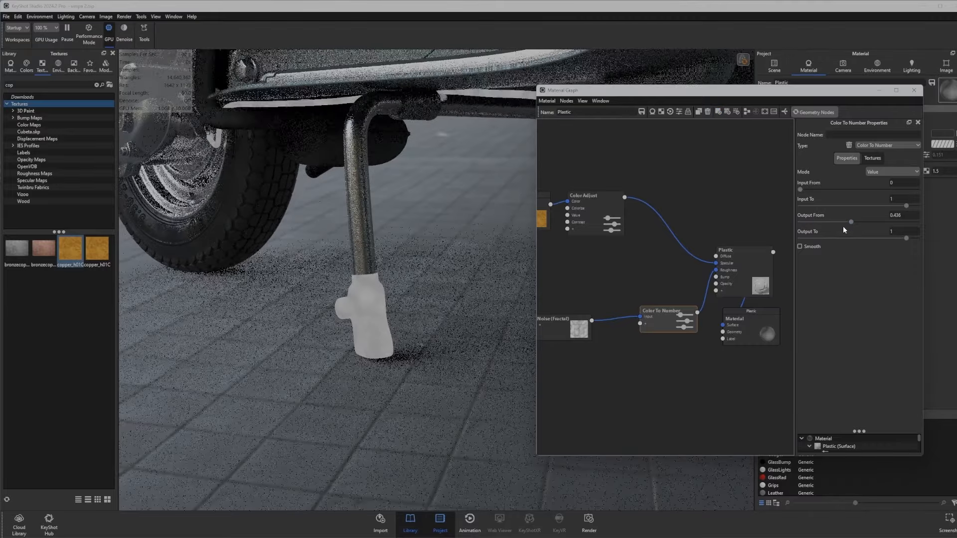
left_click_drag(580, 324, 577, 324)
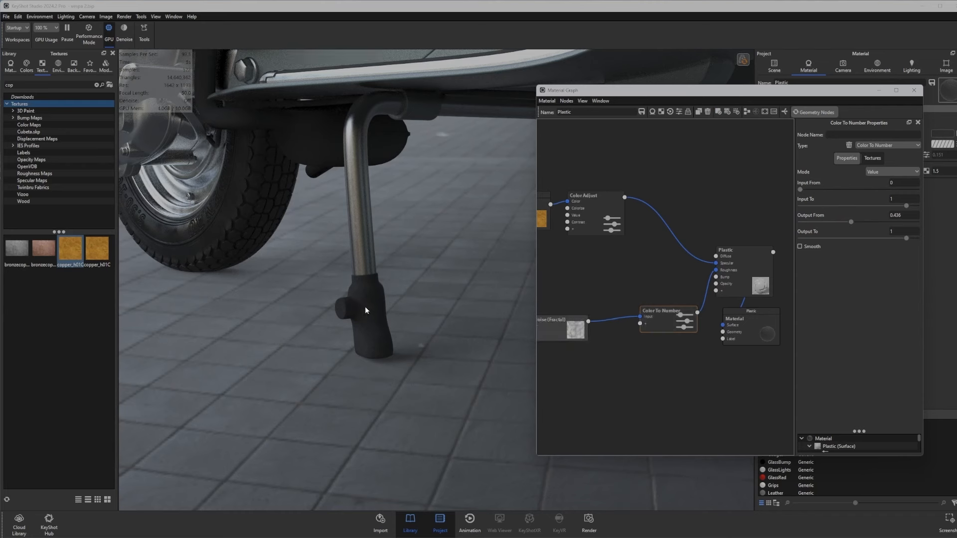
Insert a Color To Number node between Color Adjust and the Plastic specular input, with Output To at 0.349.
right_click(656, 212)
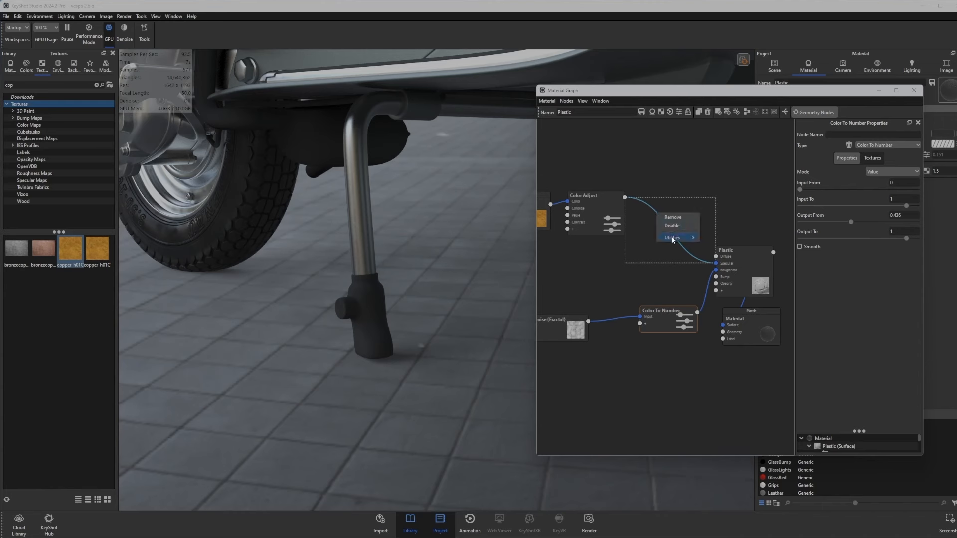
mouse_move(672, 240)
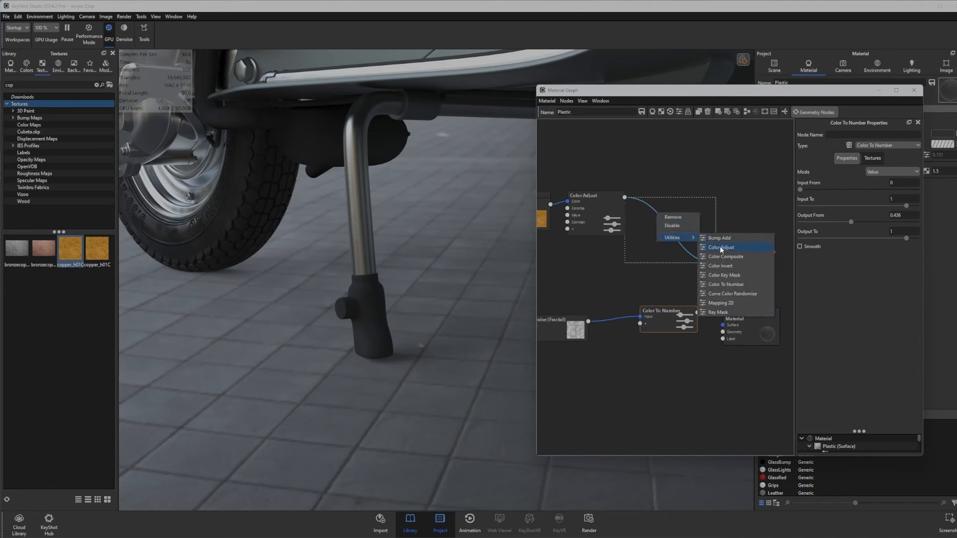
left_click(731, 285)
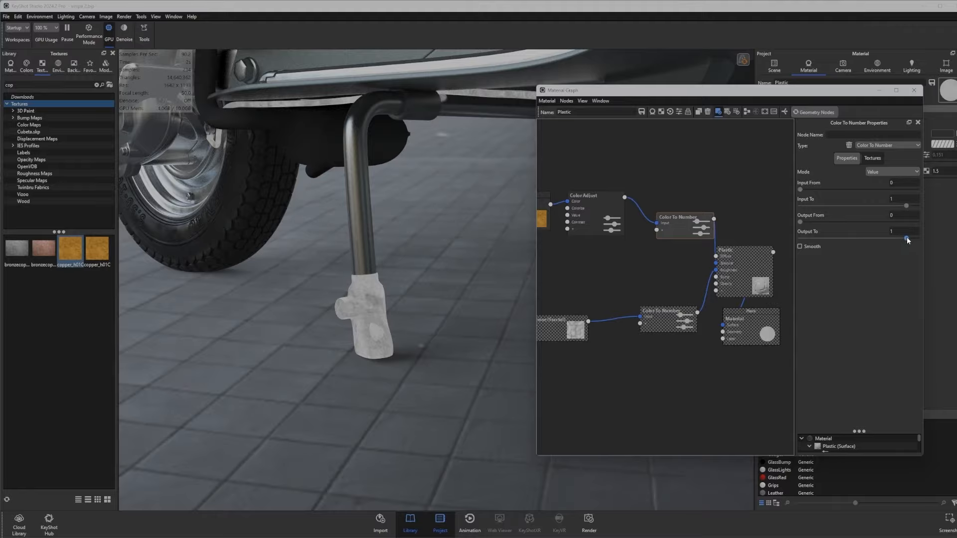
left_click_drag(907, 237, 837, 239)
left_click(615, 265)
Add a Noise (Texture) node to the Plastic material graph above the Noise (Fractal) node.
scroll(605, 351, "down", 1)
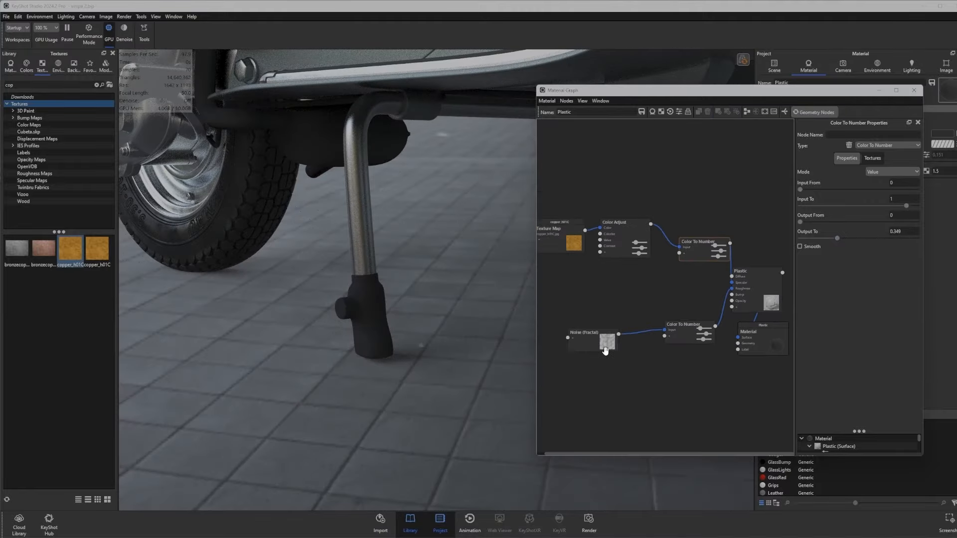
scroll(606, 351, "down", 2)
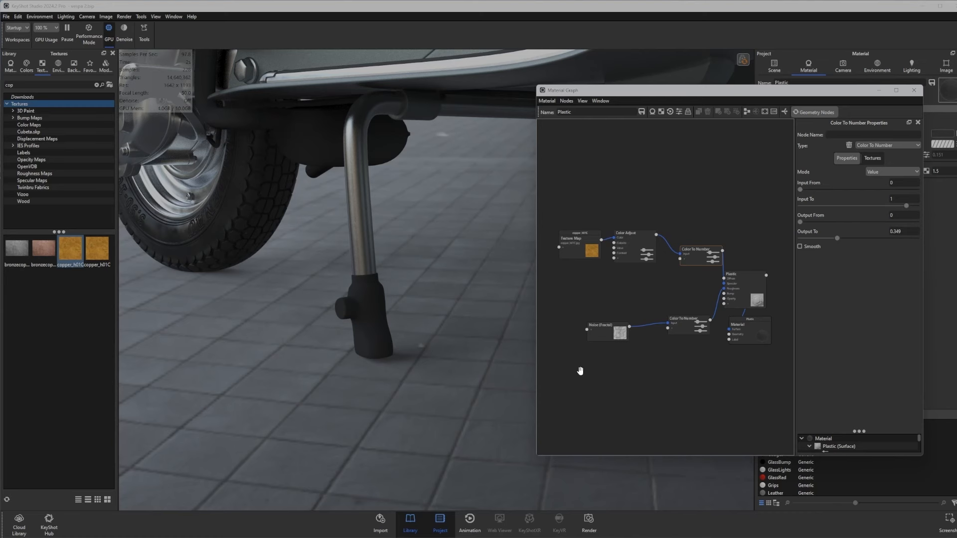
scroll(583, 365, "up", 1)
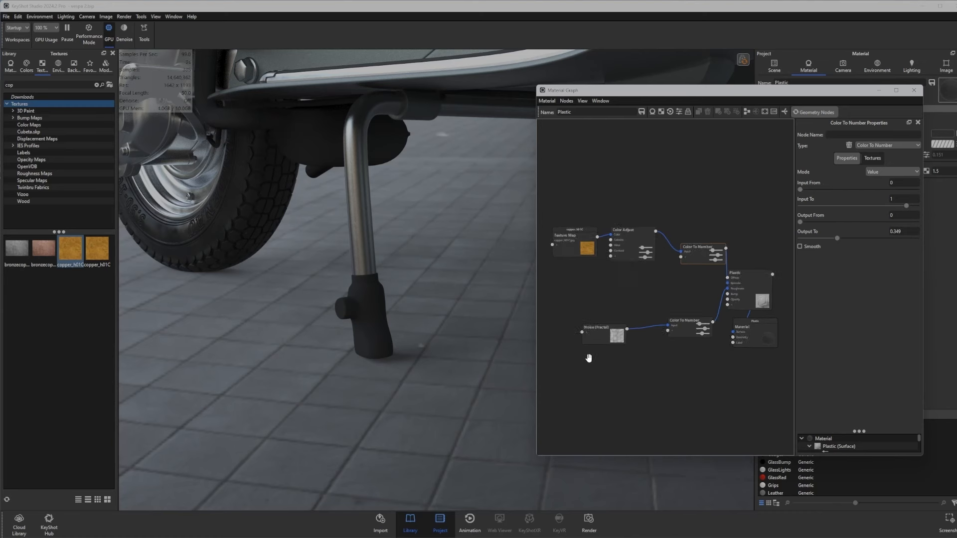
right_click(590, 288)
mouse_move(614, 321)
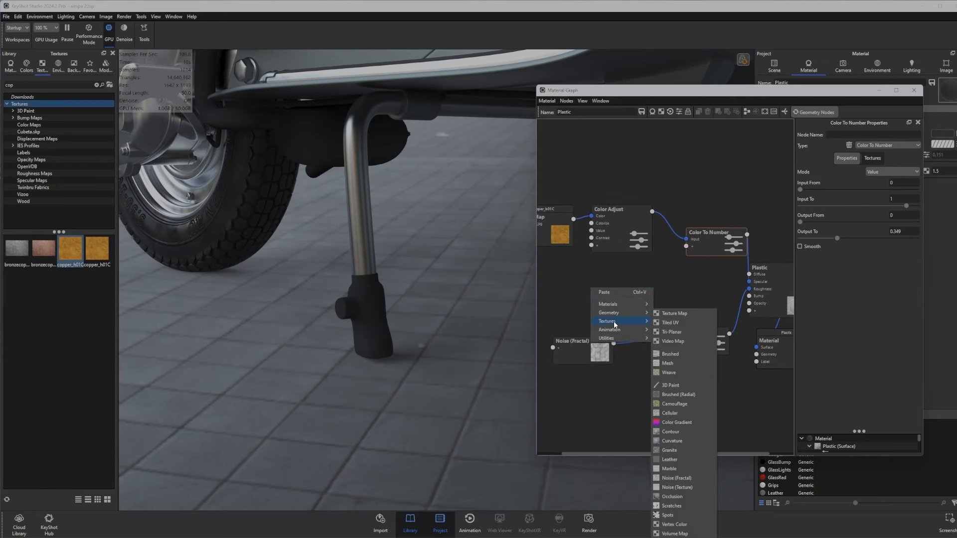
left_click(678, 487)
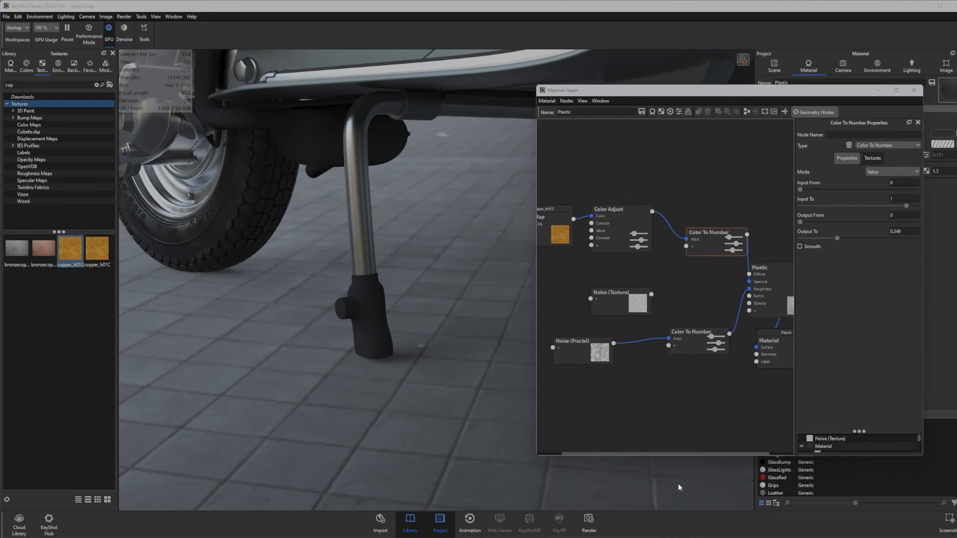
Set the Noise (Texture) scale to 3 mm and connect the node to the Plastic bump input.
left_click(620, 295)
key("c")
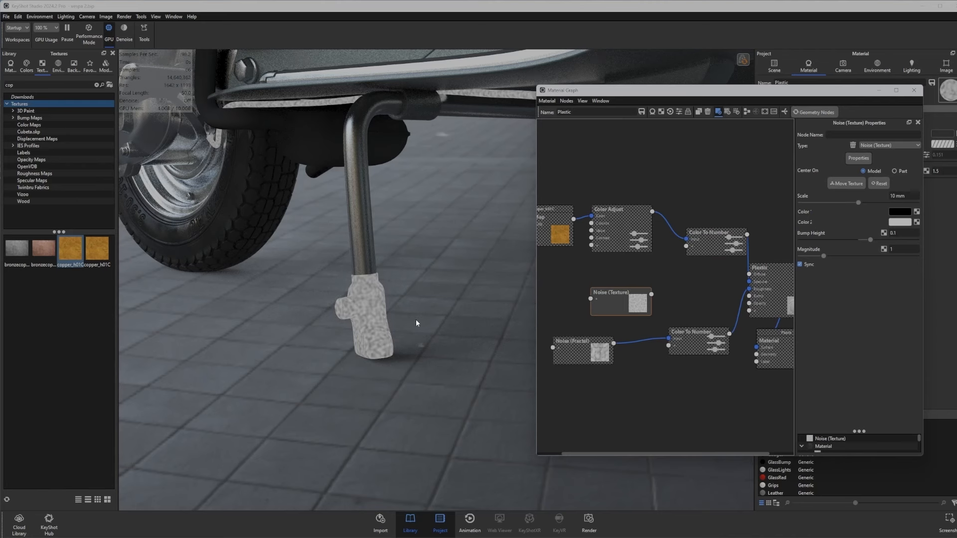
left_click(908, 195)
type("3")
key("Return")
left_click(672, 289)
left_click_drag(650, 292, 751, 297)
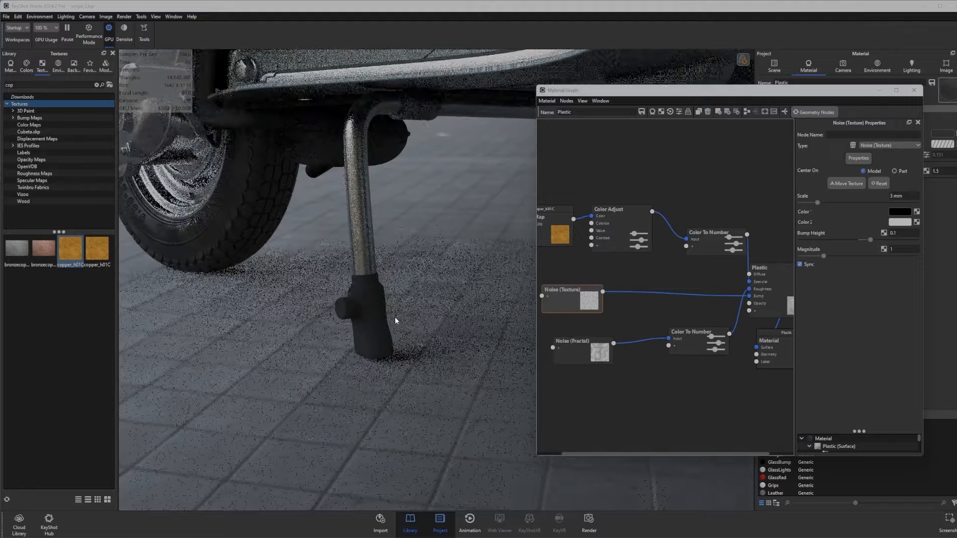
Check the kickstand foot up close and set Output From to 0.112 on the roughness Color To Number node.
left_click_drag(395, 317, 372, 322)
scroll(365, 325, "up", 4)
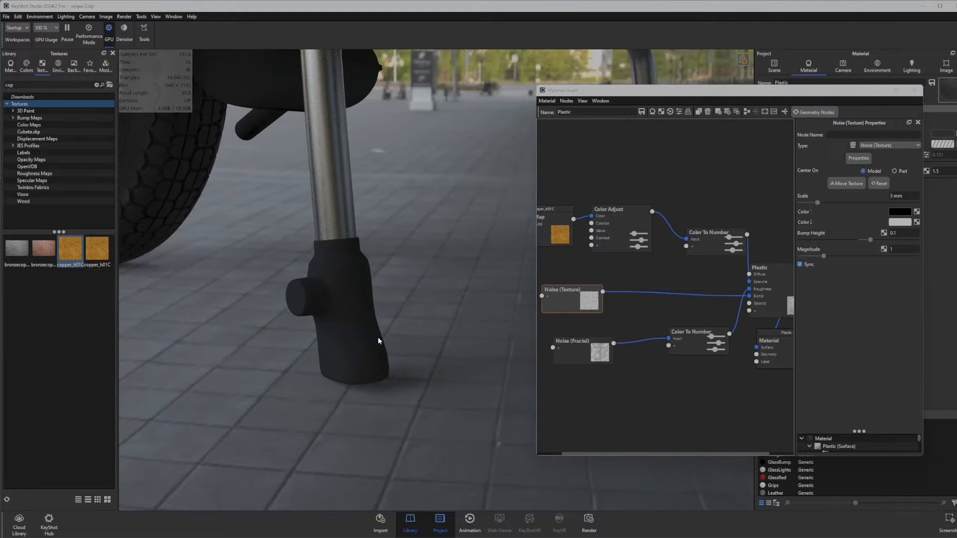
scroll(378, 340, "down", 5)
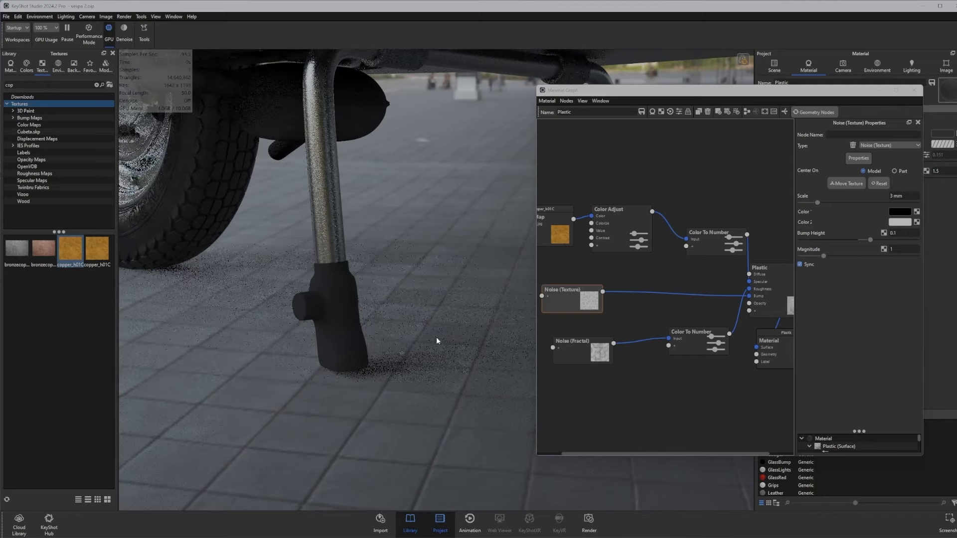
left_click_drag(688, 347, 656, 351)
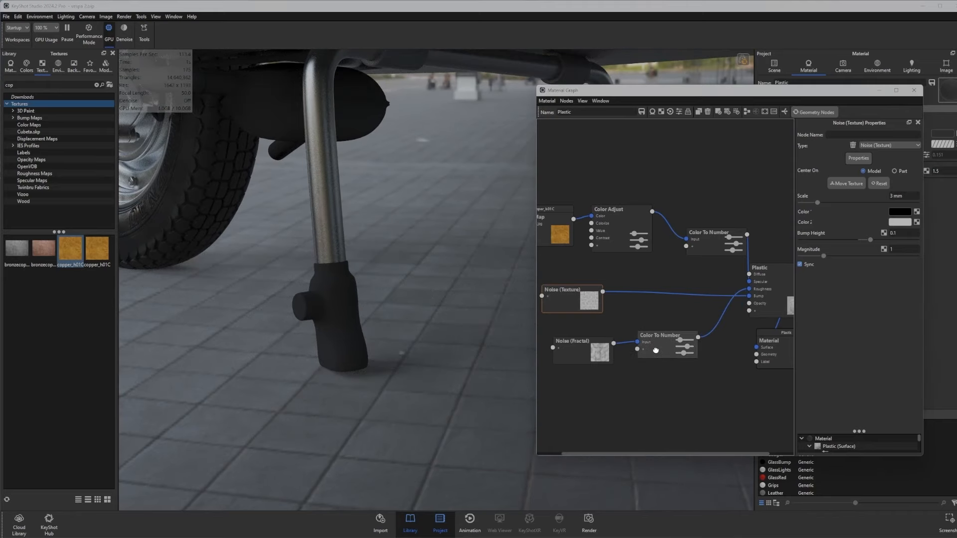
double_click(656, 350)
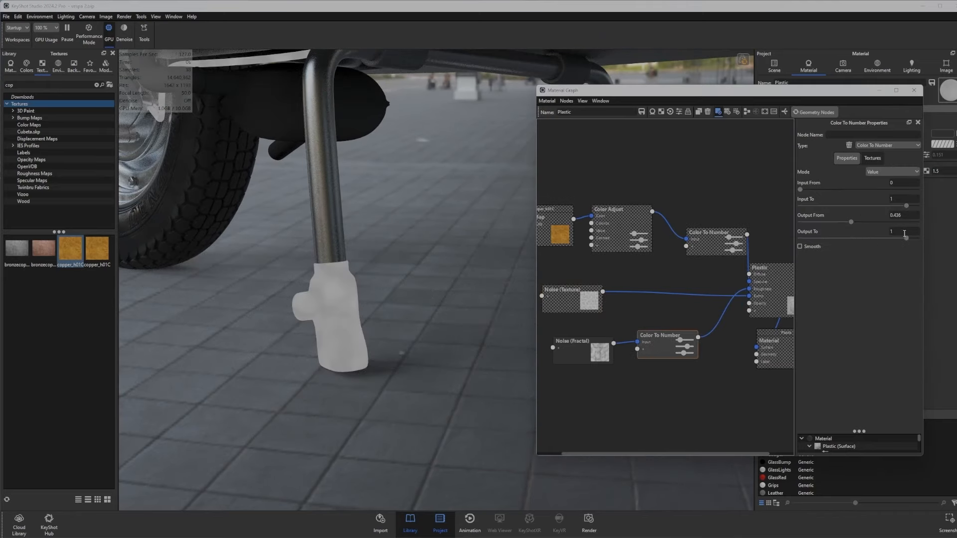
left_click_drag(849, 221, 813, 220)
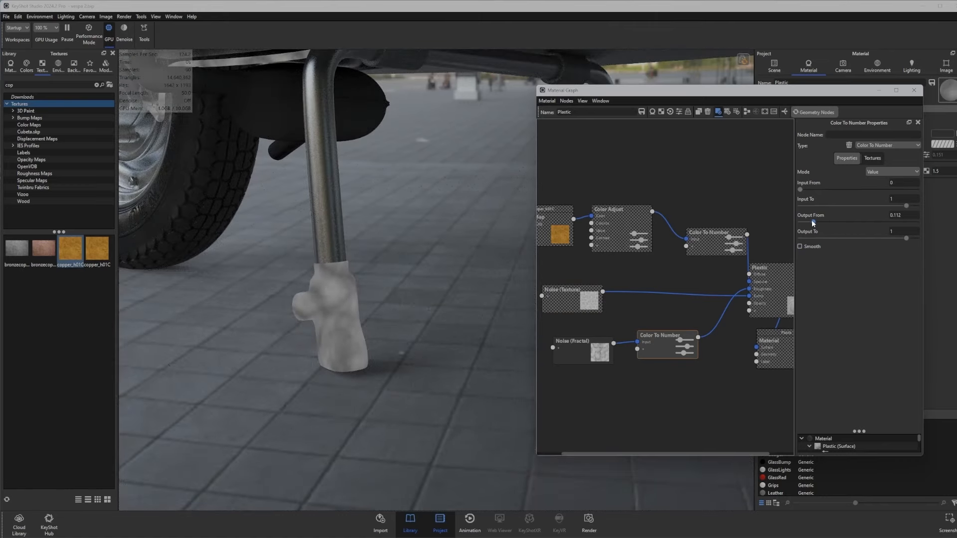
left_click(635, 405)
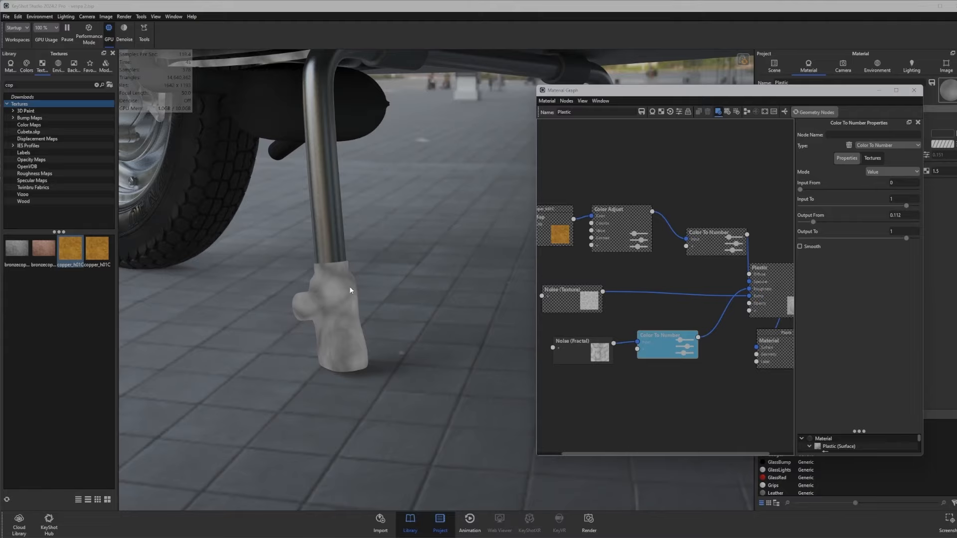
left_click(674, 391)
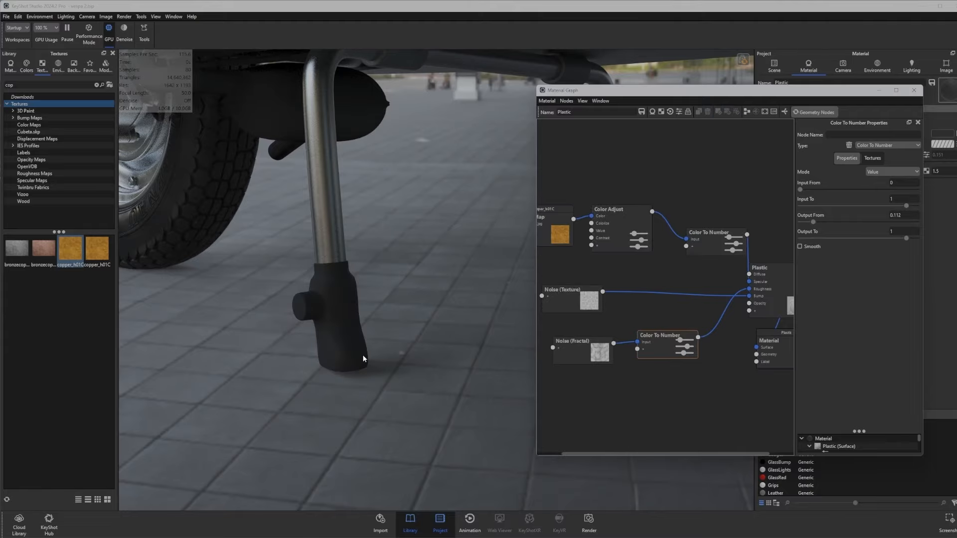
Review the whole scooter with the updated plastic and close the material graph.
scroll(363, 358, "down", 5)
left_click_drag(363, 357, 363, 246)
scroll(351, 241, "down", 3)
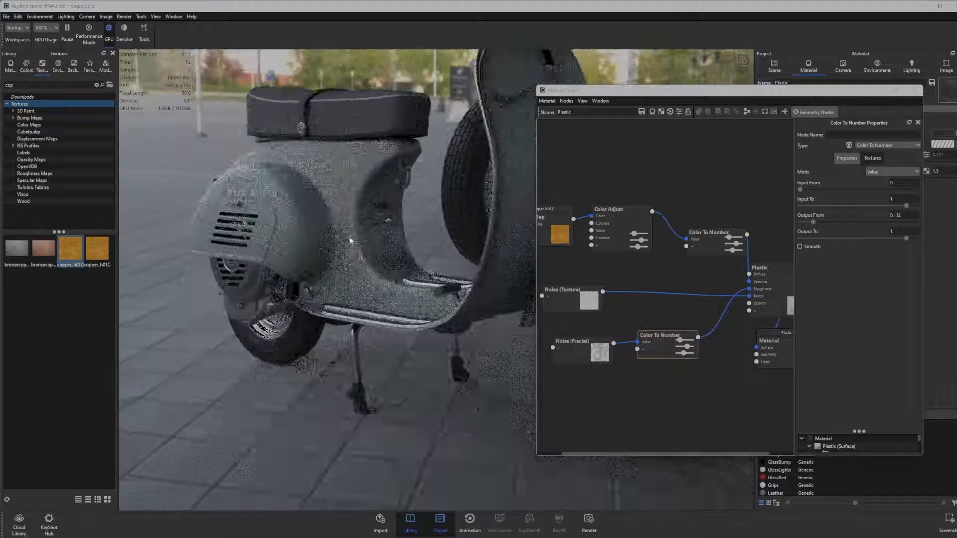
middle_click_drag(350, 241, 353, 344)
left_click_drag(353, 344, 298, 206)
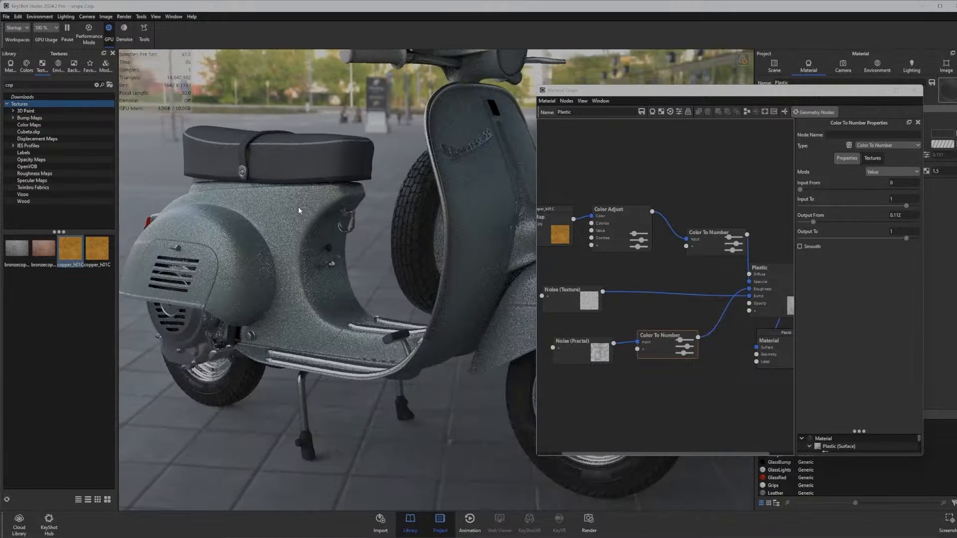
scroll(298, 207, "up", 2)
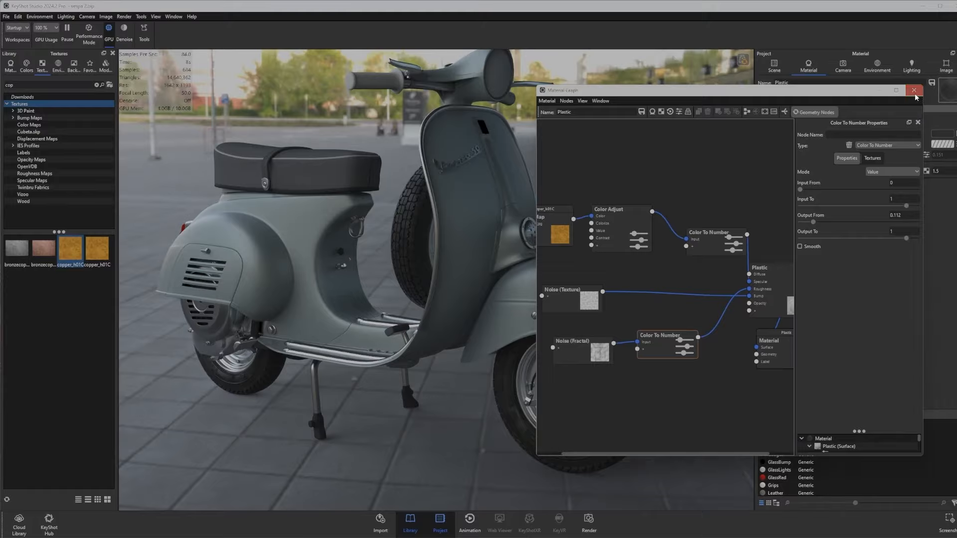
left_click(915, 91)
Hide the GlassBump part and the headlight's GlassLights part to expose the inside of the headlight.
left_click_drag(499, 337, 456, 172)
double_click(461, 142)
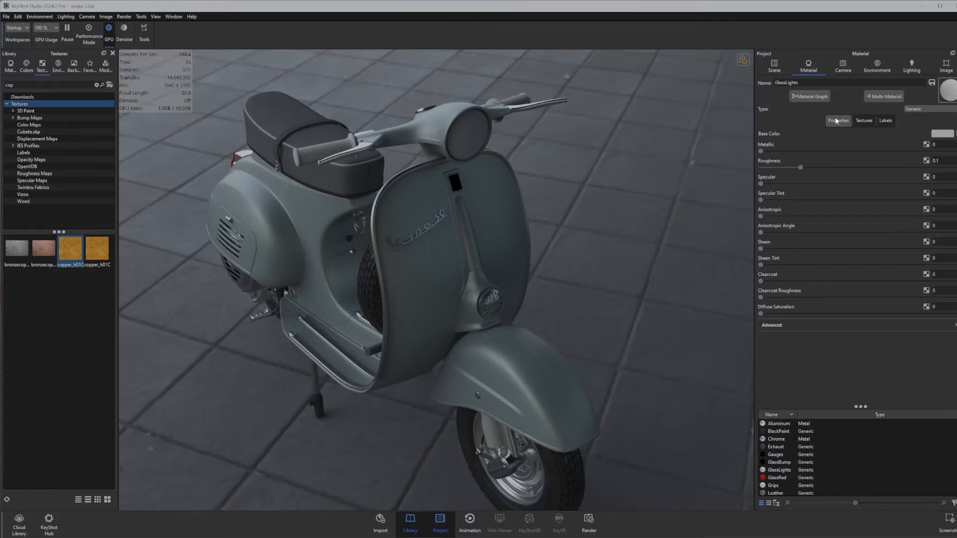
left_click(774, 67)
left_click_drag(519, 130, 482, 139)
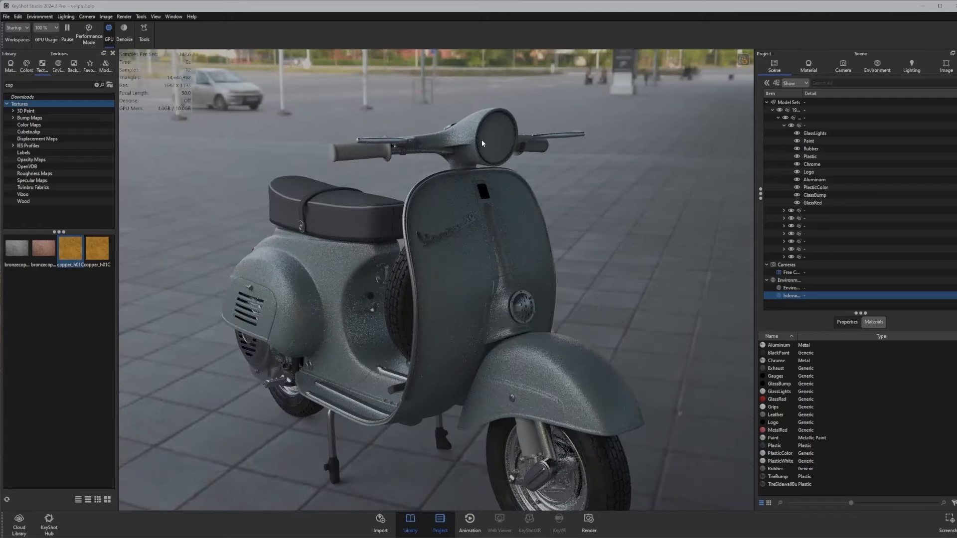
left_click(481, 140)
mouse_move(776, 198)
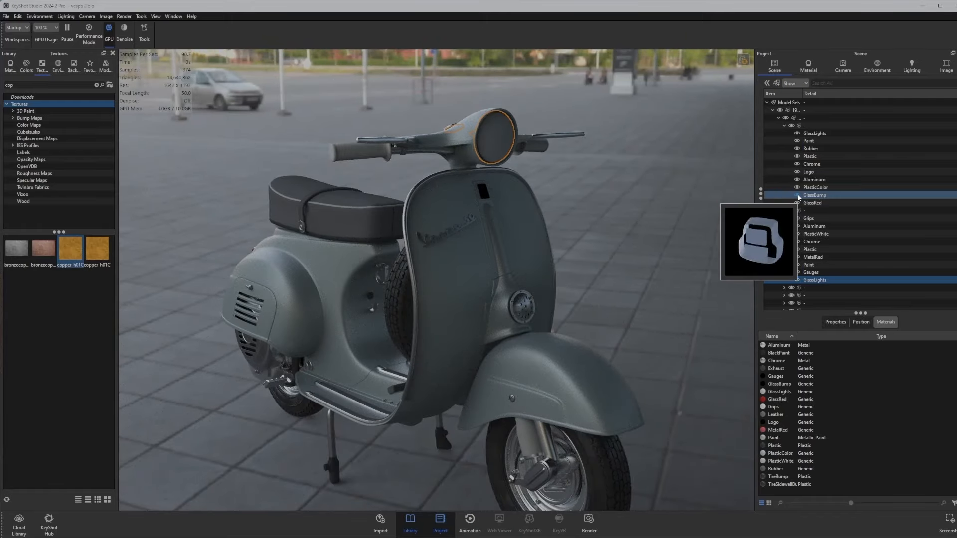
left_click(797, 195)
left_click_drag(588, 171, 573, 171)
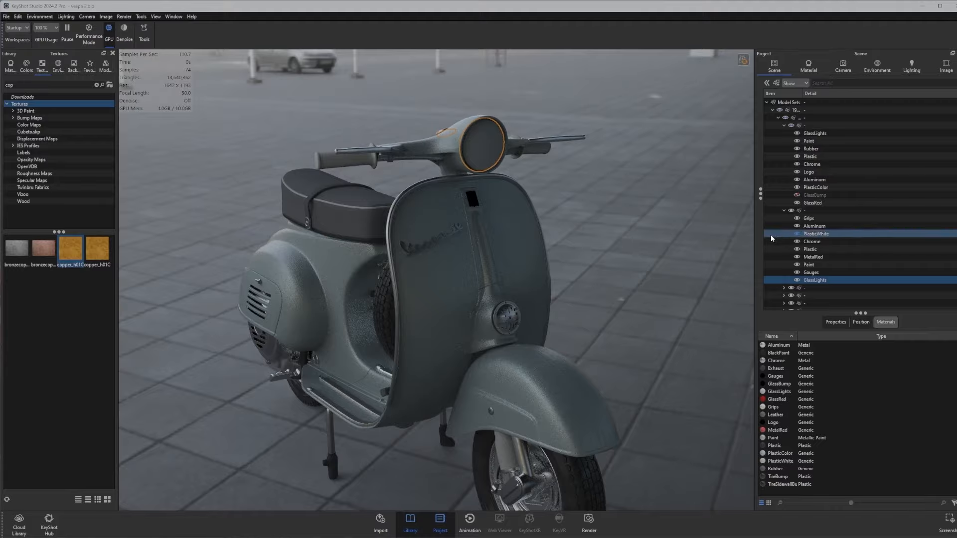
left_click(797, 280)
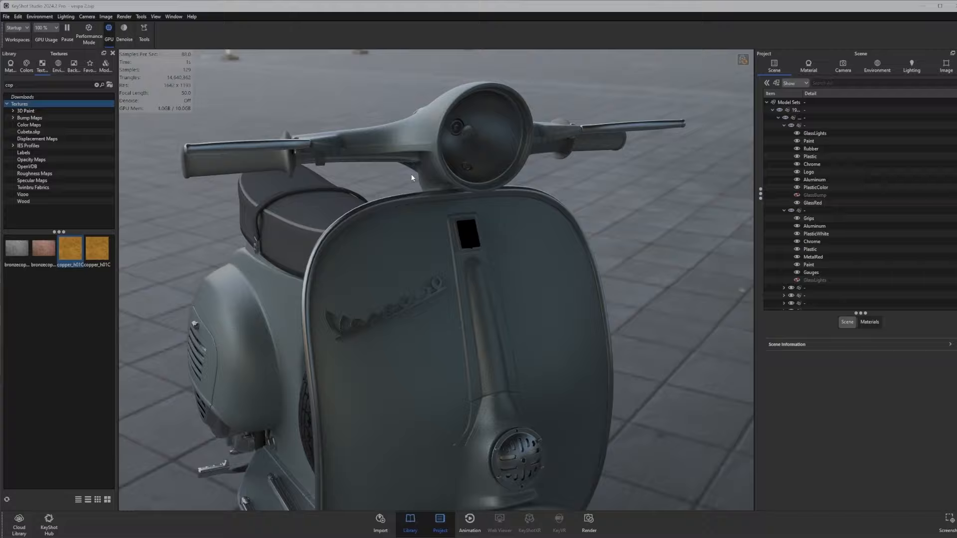
Open the Chrome material of the headlight interior for editing and show all hidden parts again.
double_click(481, 158)
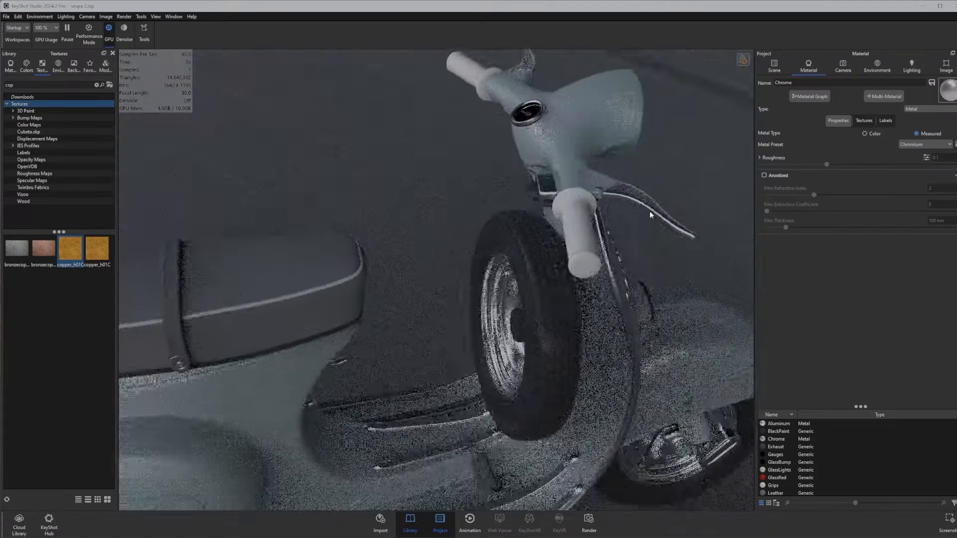
left_click_drag(650, 212, 450, 200)
scroll(450, 199, "down", 4)
left_click_drag(522, 223, 501, 191)
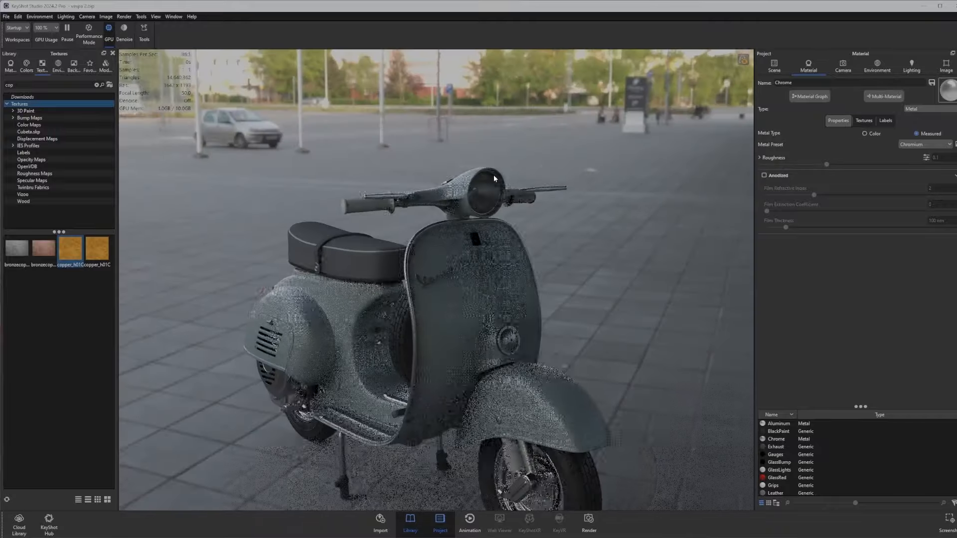
right_click(582, 125)
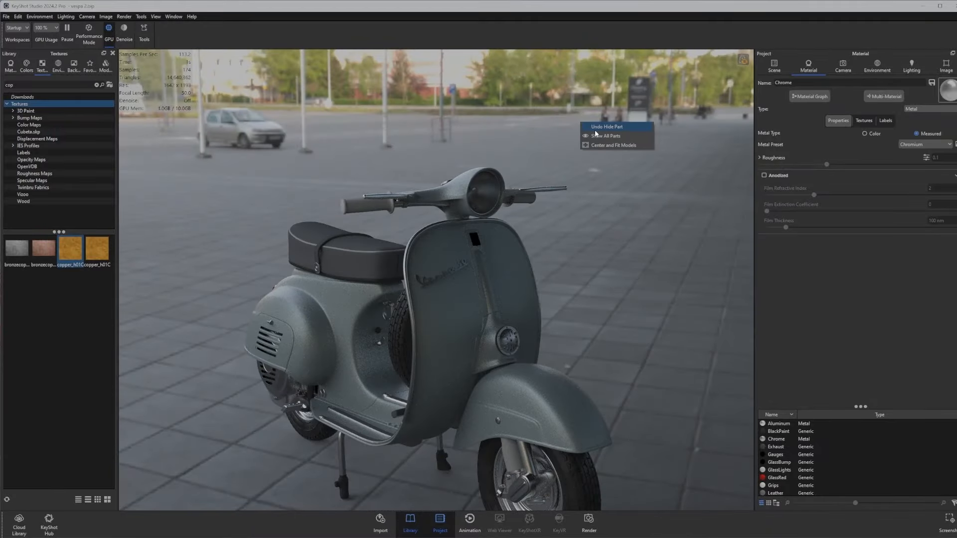
left_click(596, 136)
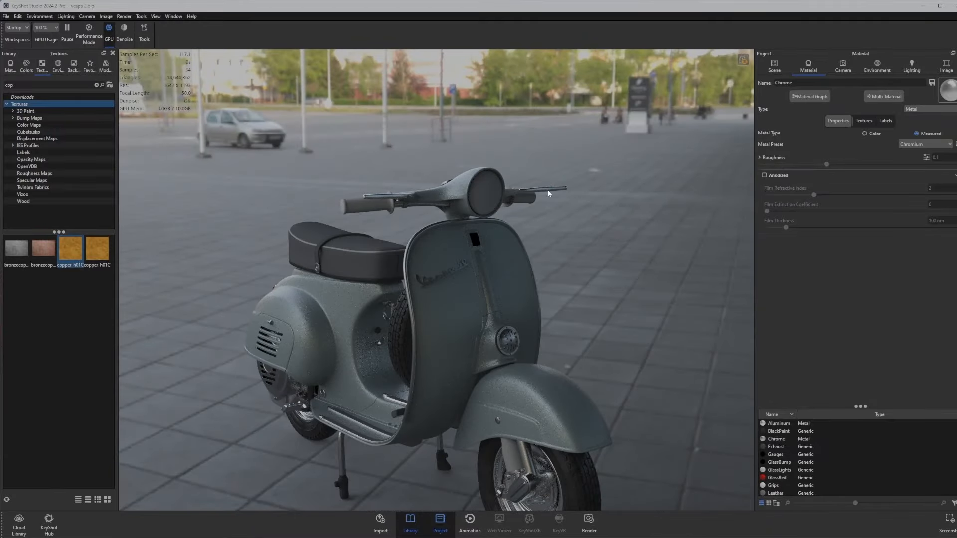
Change the headlight's GlassLights material to the Glass type and set its color brightness to 98%.
left_click(486, 196)
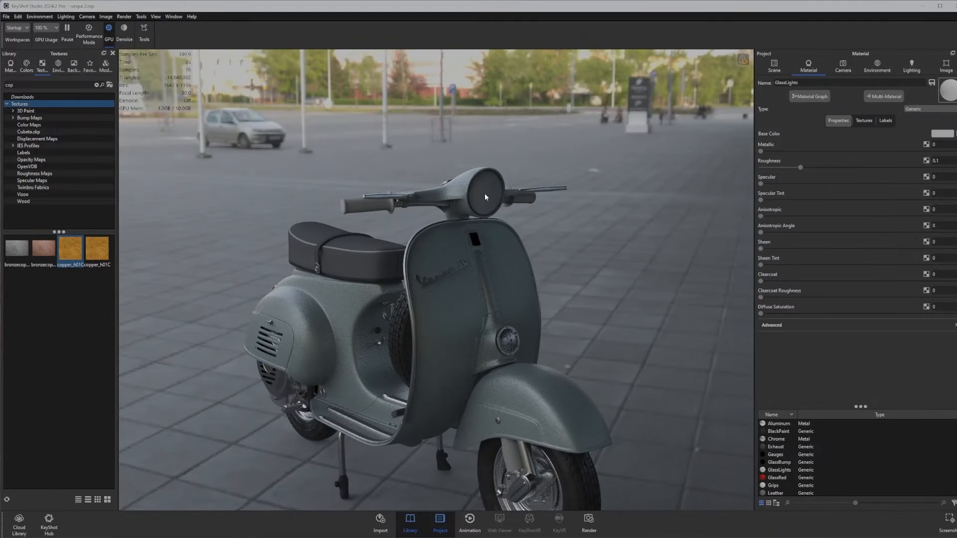
left_click(940, 112)
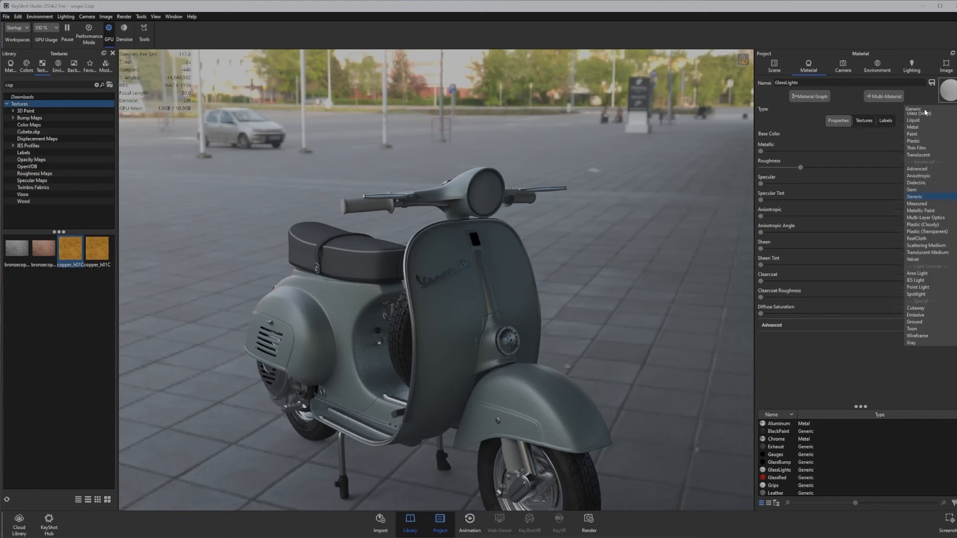
left_click(915, 138)
left_click(941, 134)
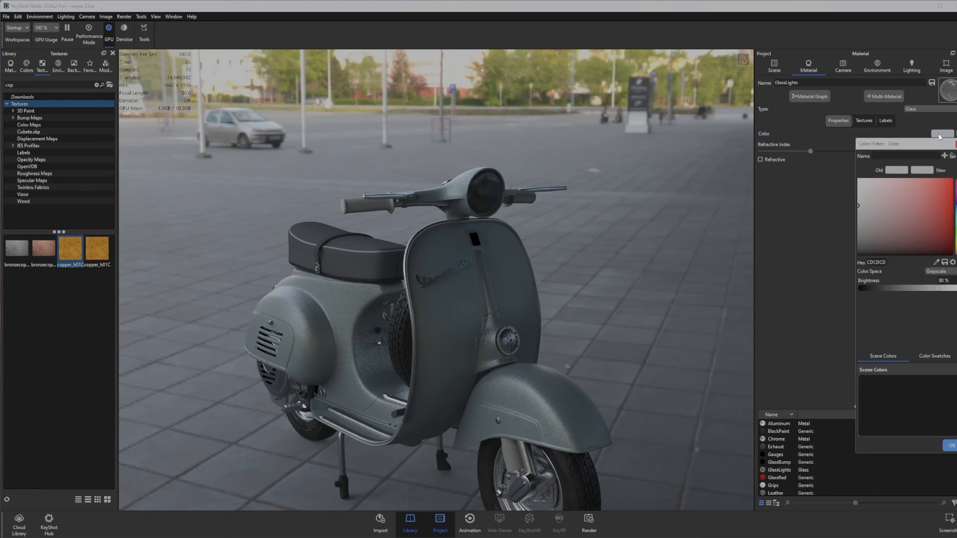
double_click(942, 281)
type("98")
key("Return")
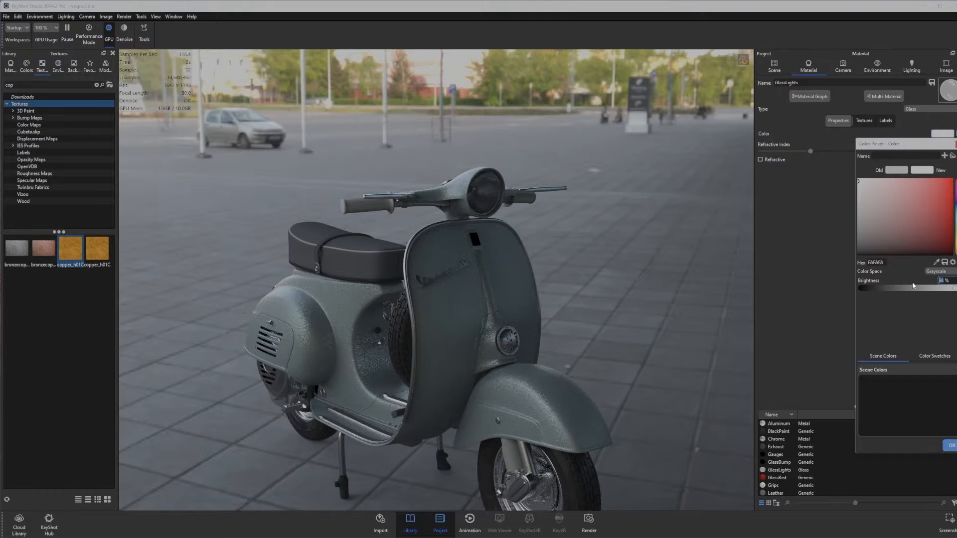
left_click(952, 444)
Hide the taillight's GlassRed part to expose the parts inside it.
left_click_drag(695, 342, 458, 245)
scroll(451, 214, "up", 5)
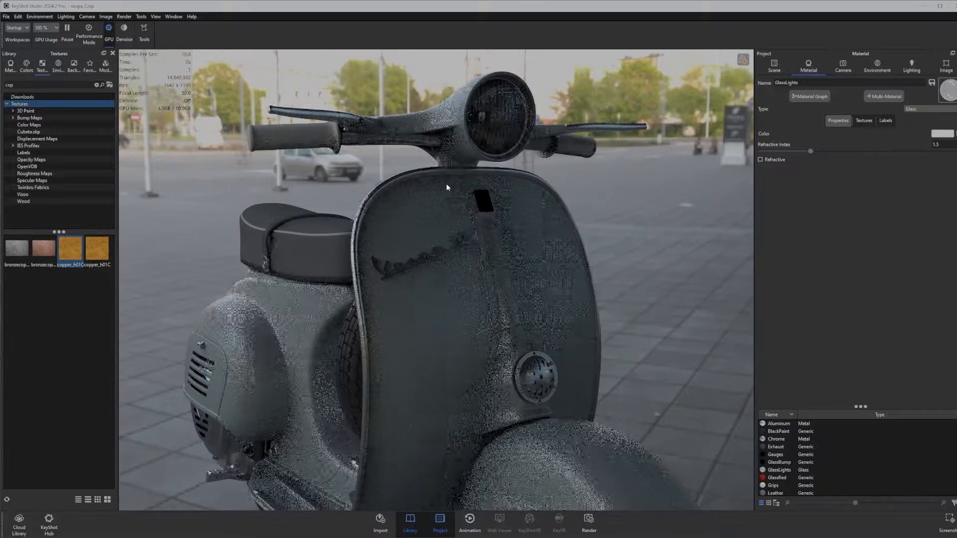
left_click_drag(498, 182, 490, 197)
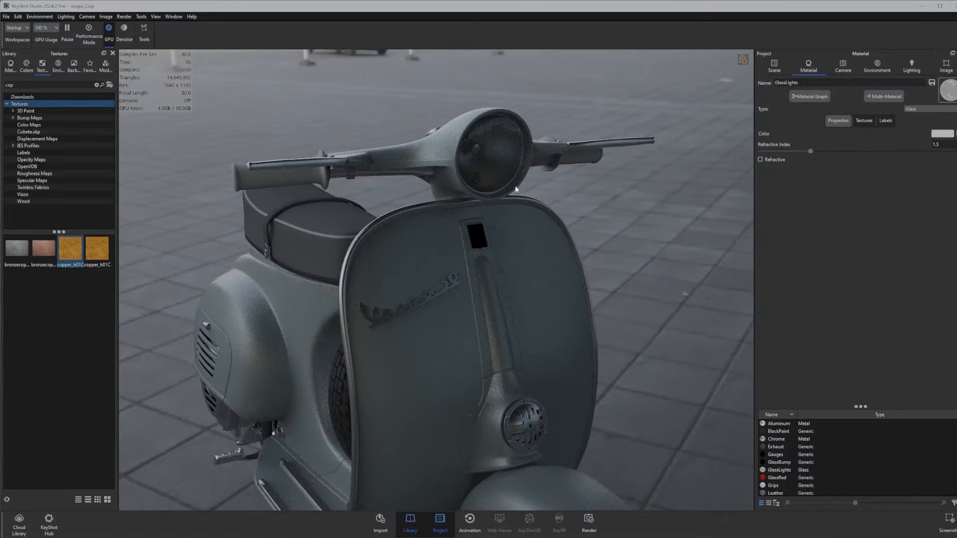
left_click_drag(447, 220, 561, 339)
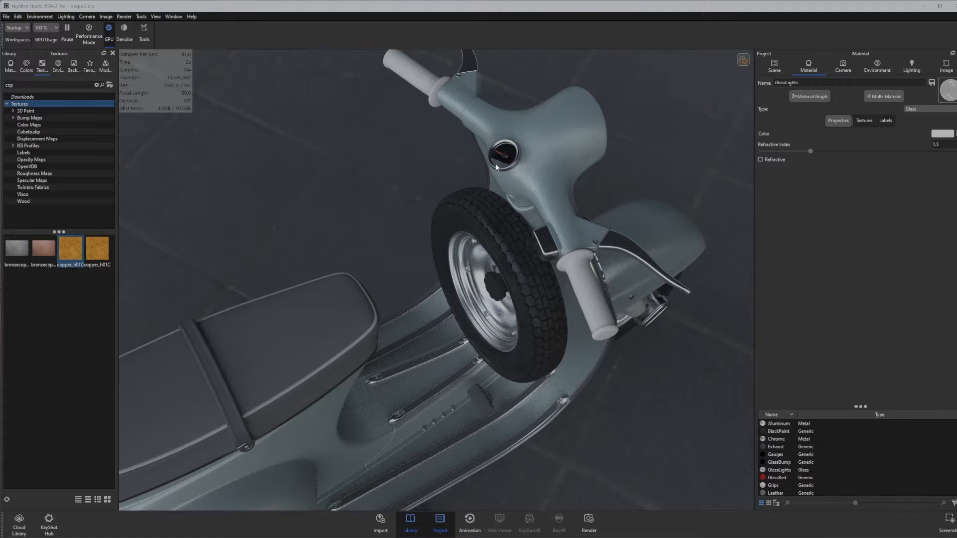
left_click_drag(310, 288, 566, 193)
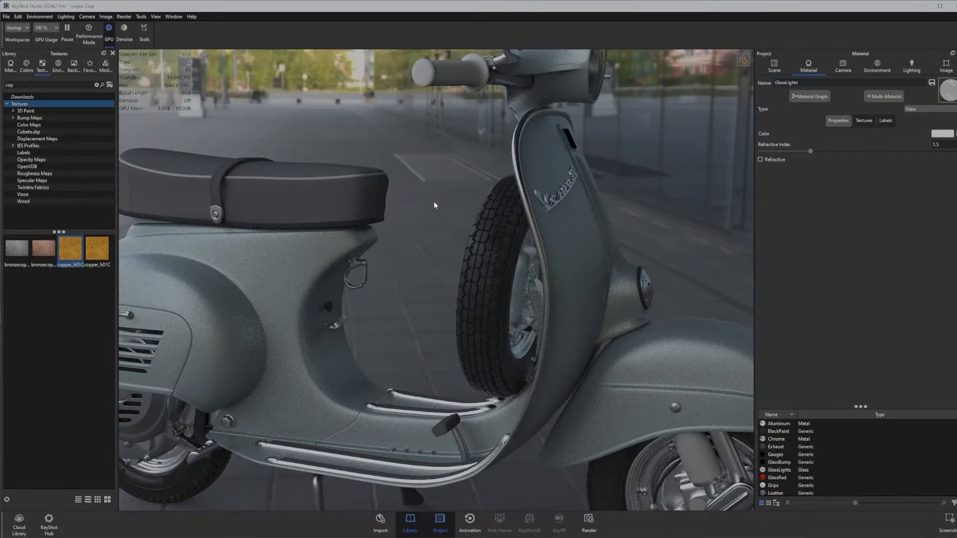
left_click_drag(363, 214, 738, 282)
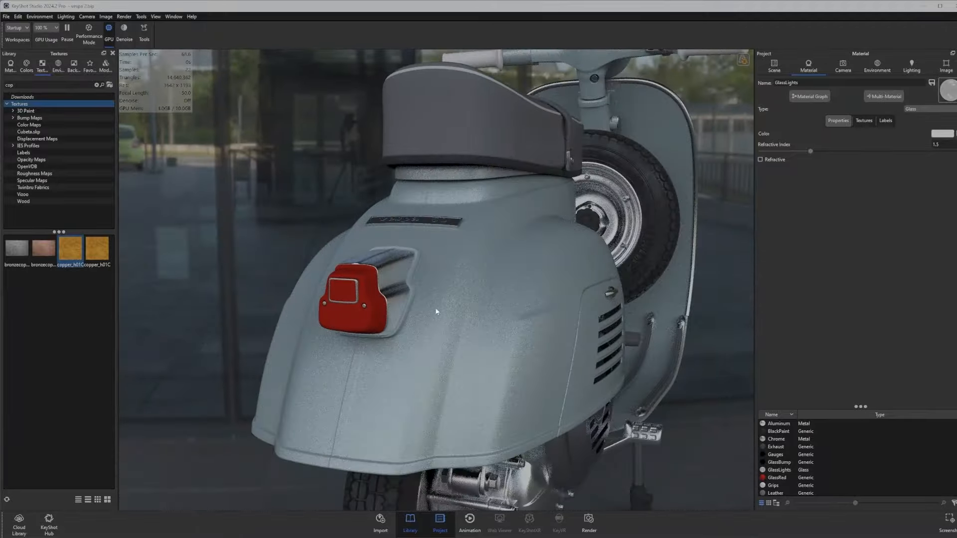
left_click(775, 66)
left_click(361, 311)
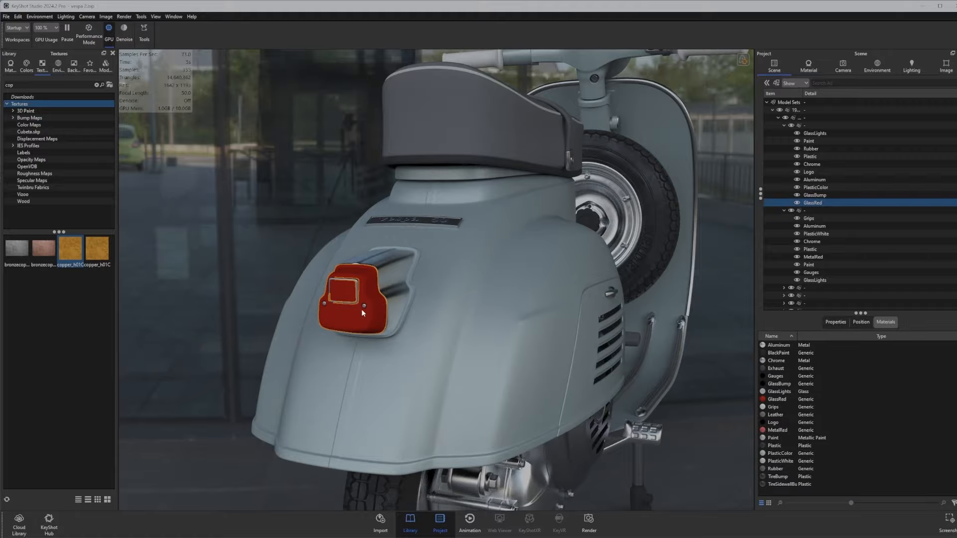
left_click(797, 203)
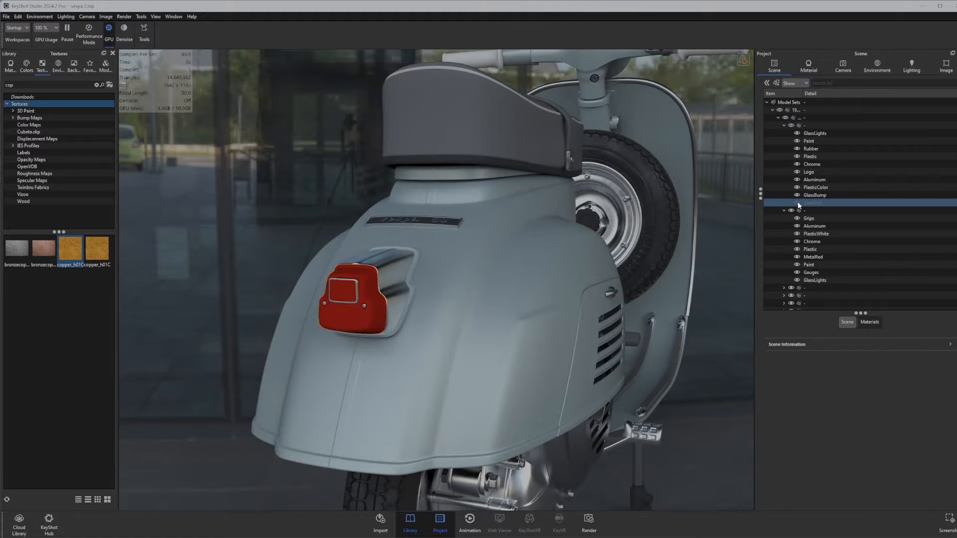
Change the GlassBump material inside the taillight to the Glass type with a near-white color of about 98% brightness.
left_click_drag(305, 324, 411, 307)
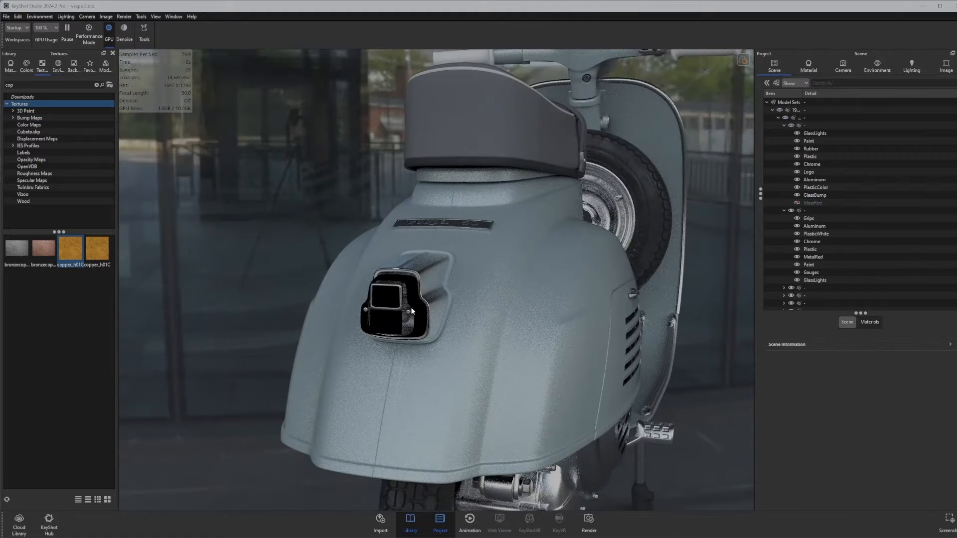
scroll(414, 307, "up", 2)
left_click(411, 304)
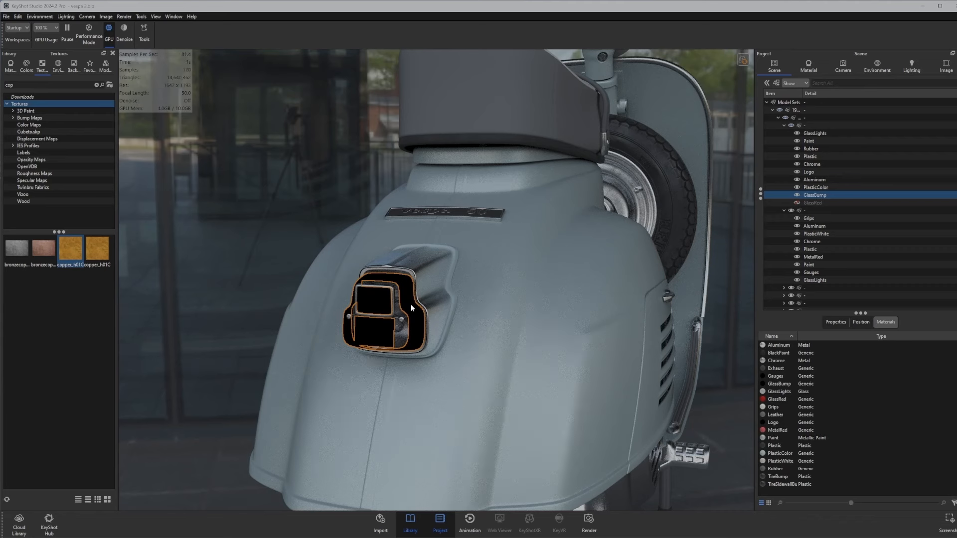
double_click(411, 304)
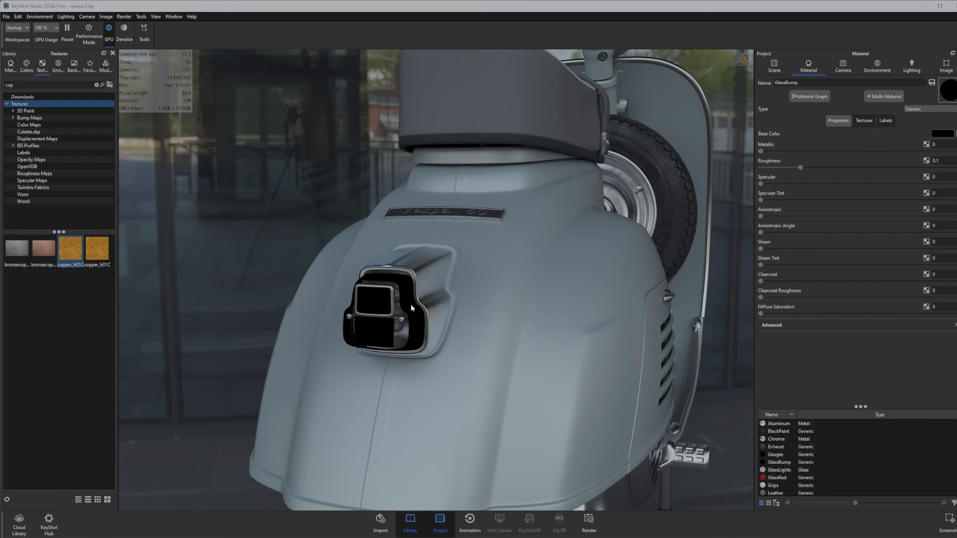
left_click(929, 109)
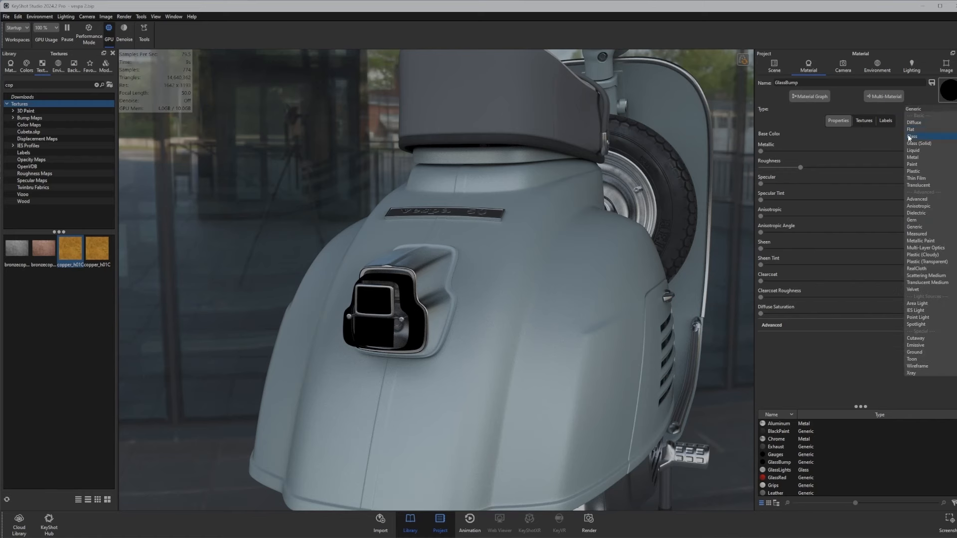
left_click(937, 137)
left_click(938, 134)
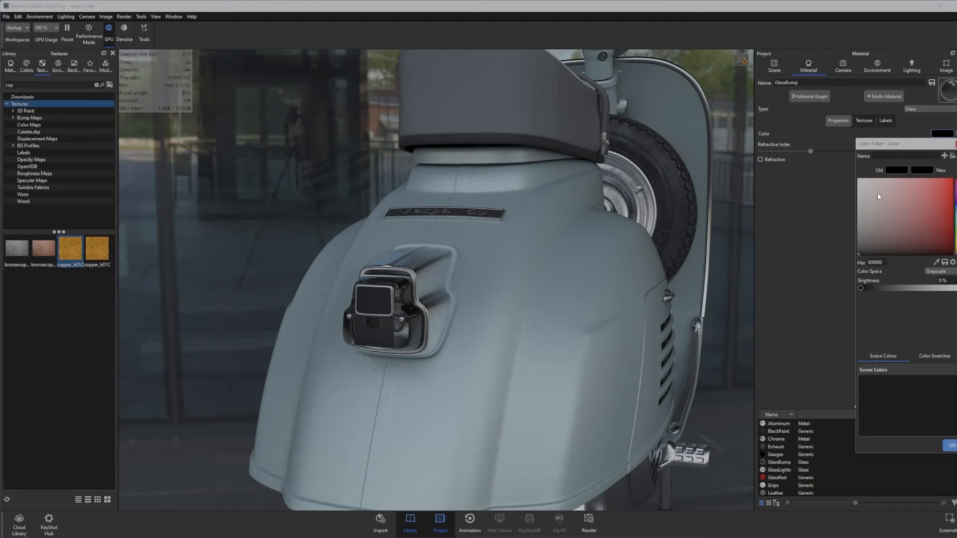
left_click(857, 182)
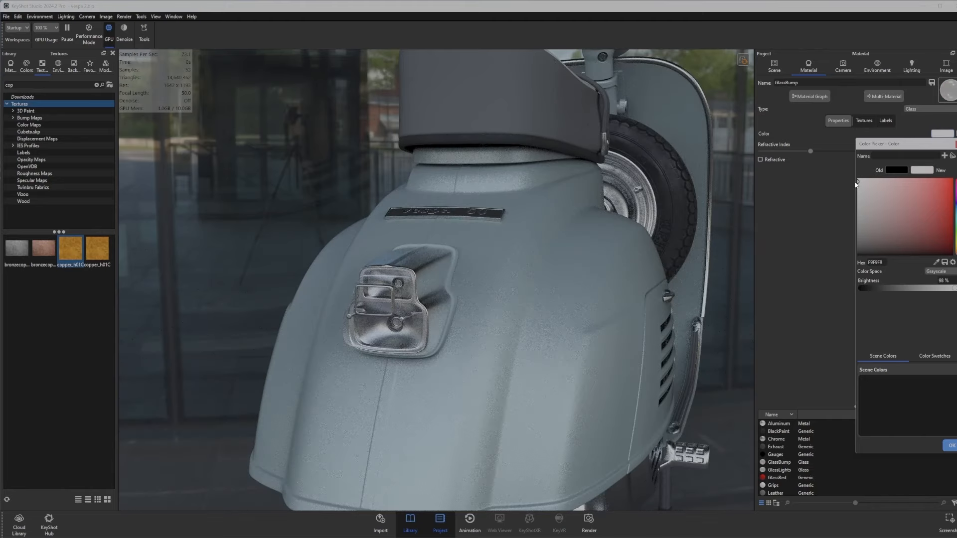
left_click(857, 182)
left_click(951, 446)
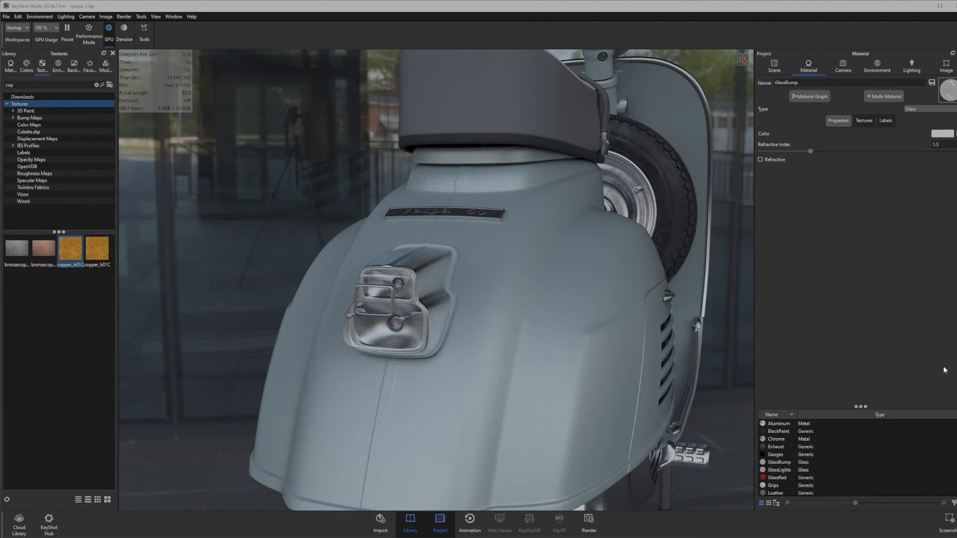
Show the hidden taillight lens again and change its GlassRed material to the Glass type.
right_click(734, 93)
left_click(740, 106)
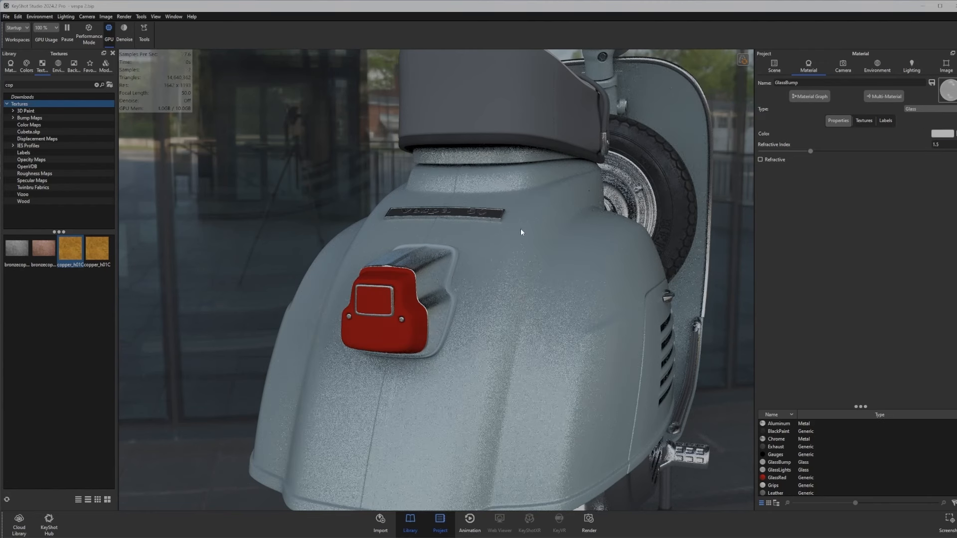
double_click(417, 319)
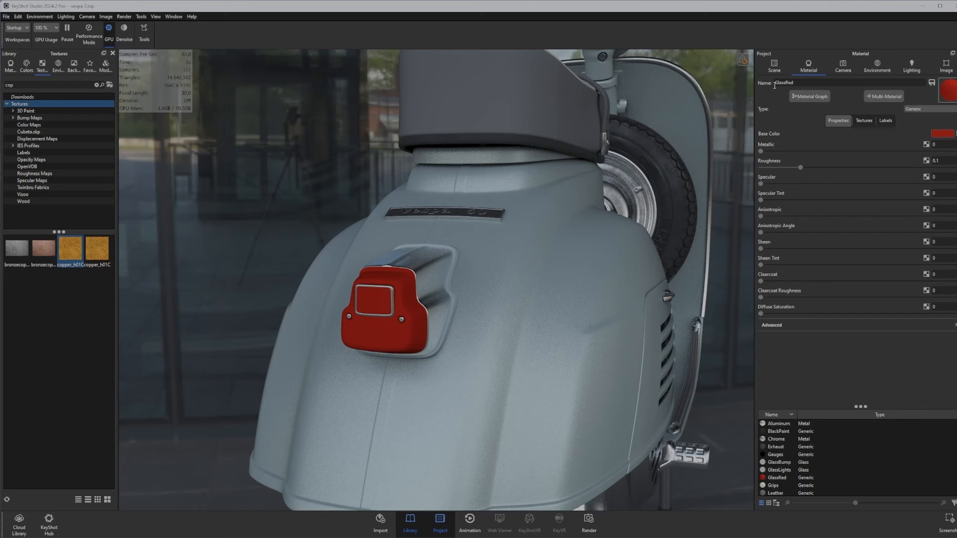
left_click(914, 109)
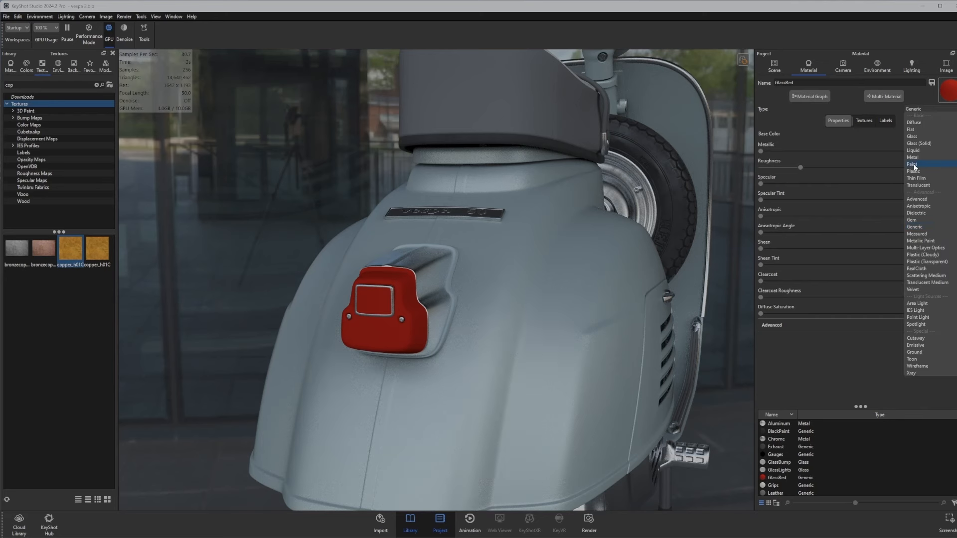
left_click(920, 137)
Brighten the GlassRed color to red E92424 and switch its color space to RGB.
left_click(946, 135)
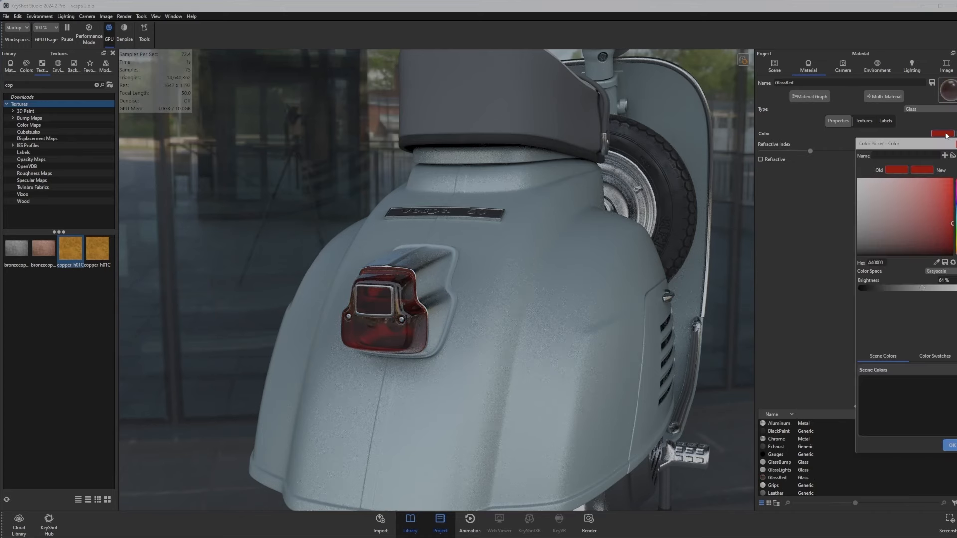
left_click(952, 194)
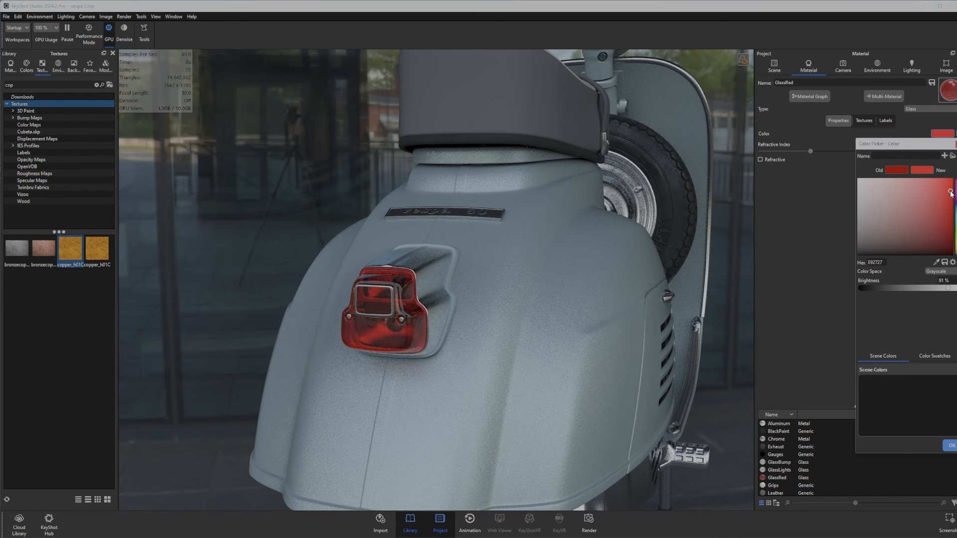
left_click(937, 271)
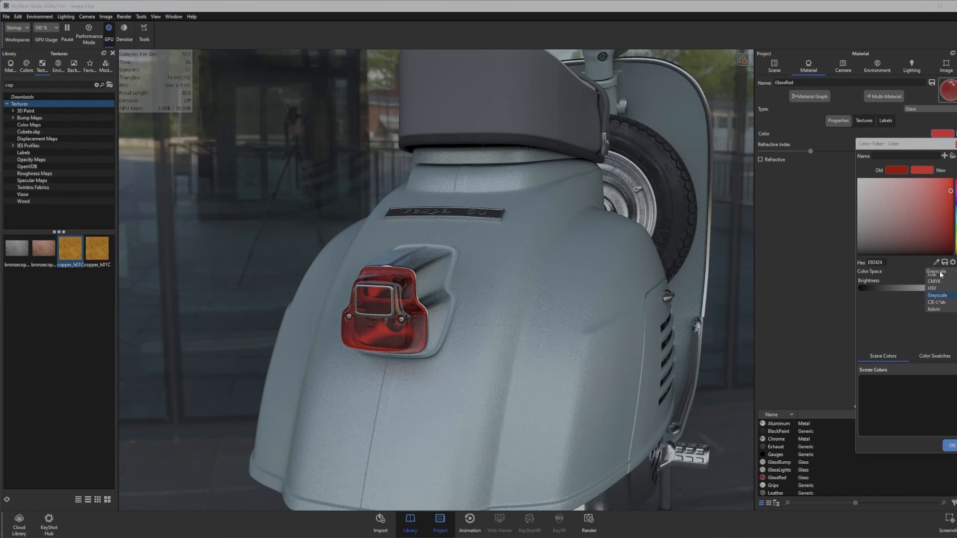
left_click(932, 278)
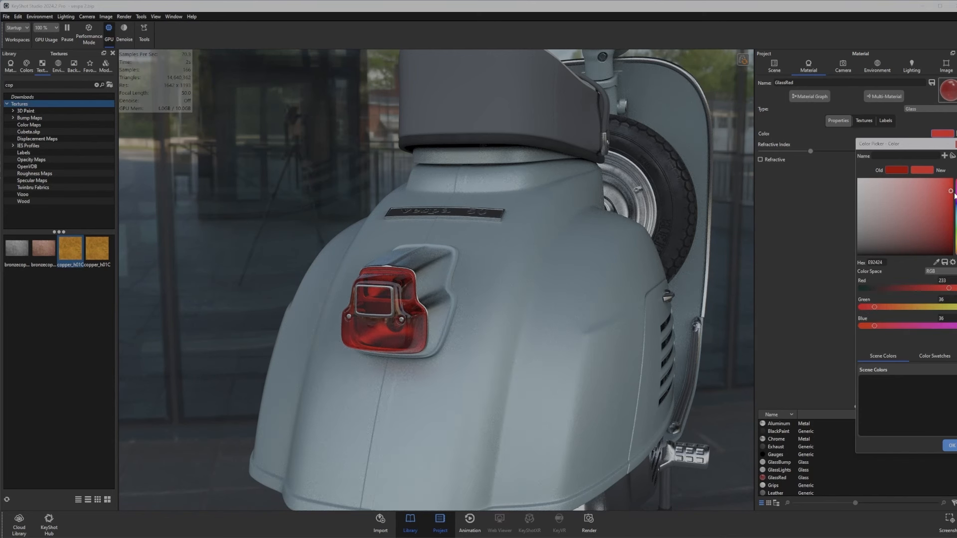
left_click(951, 446)
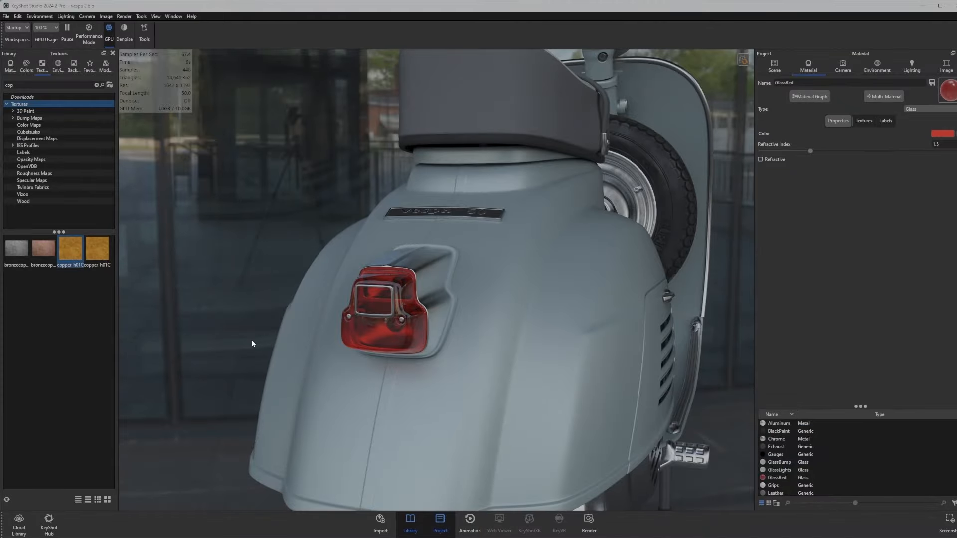
Open the handlebar's Grips material for editing and change its type to Plastic.
left_click_drag(251, 340, 583, 352)
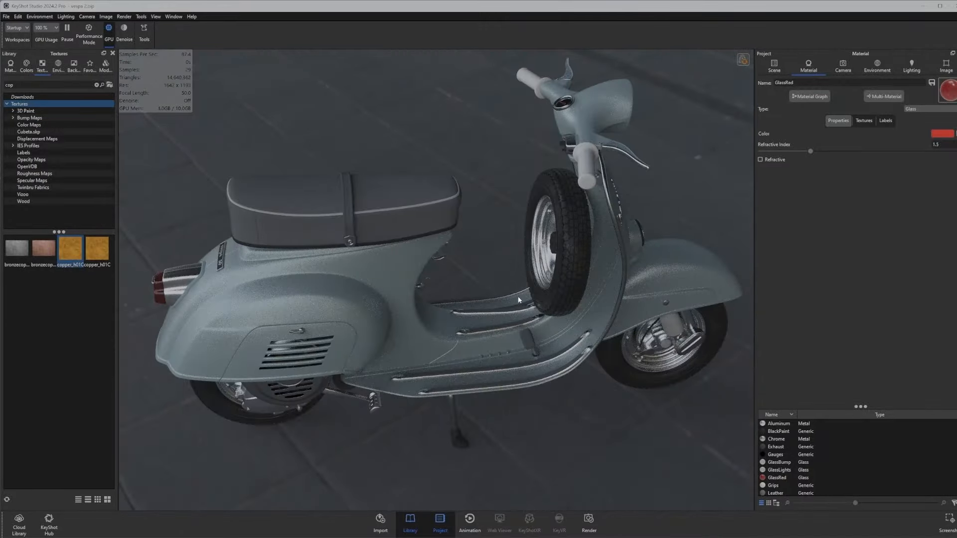
left_click_drag(648, 166, 567, 164)
double_click(576, 164)
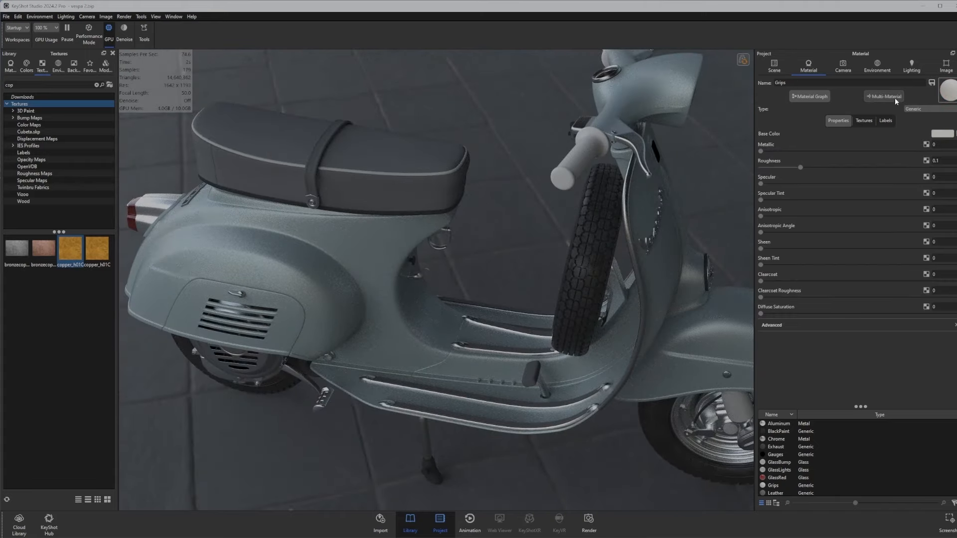
left_click(917, 108)
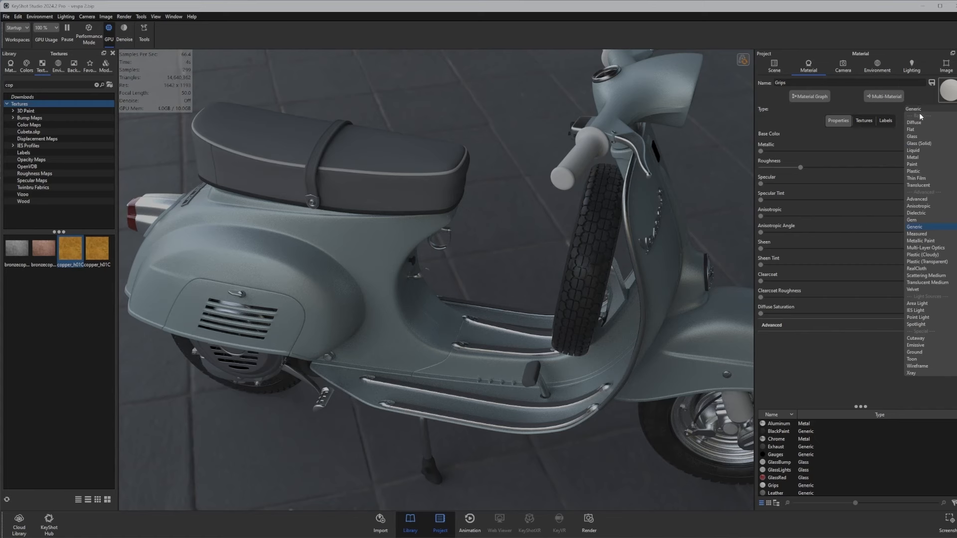
left_click(912, 168)
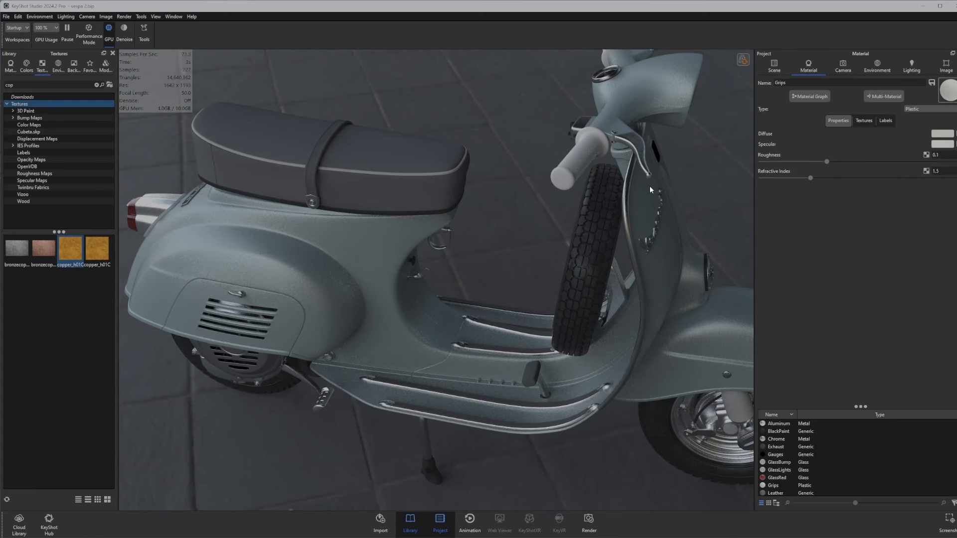
Darken the Grips material's diffuse color to 20% brightness.
left_click(943, 135)
left_click(938, 299)
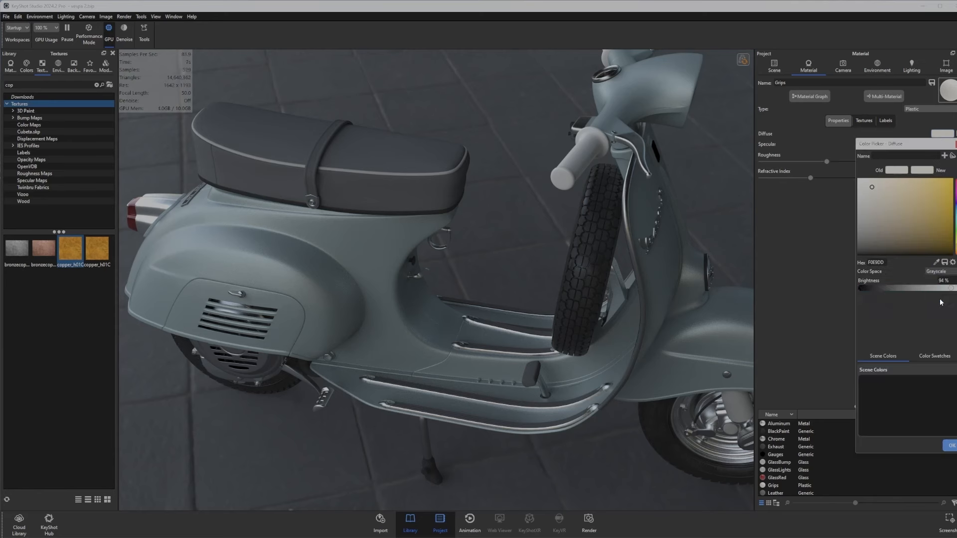
left_click(944, 280)
type("20")
left_click(953, 449)
Check the darkened handlebar grips from several sides and open the Grips material graph.
left_click_drag(583, 198, 715, 166)
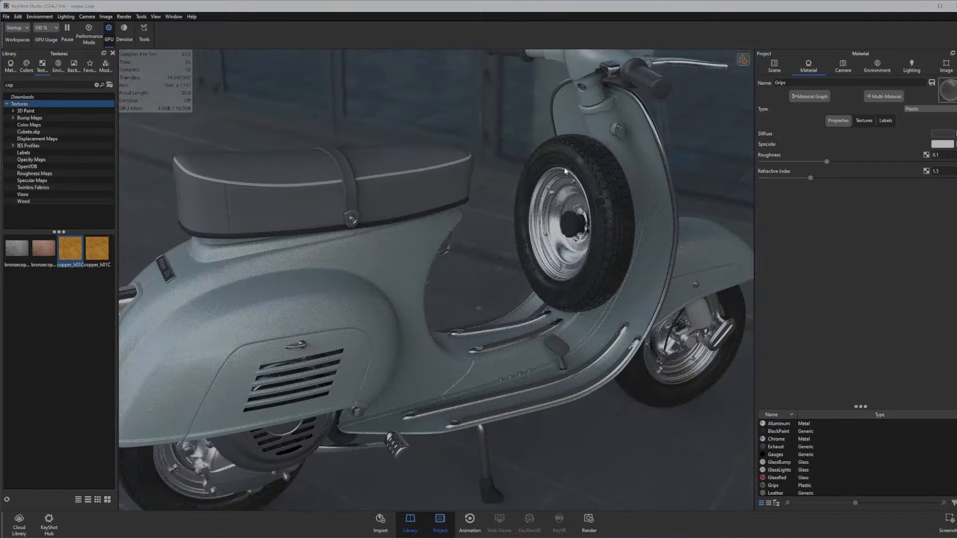
left_click_drag(538, 313, 487, 331)
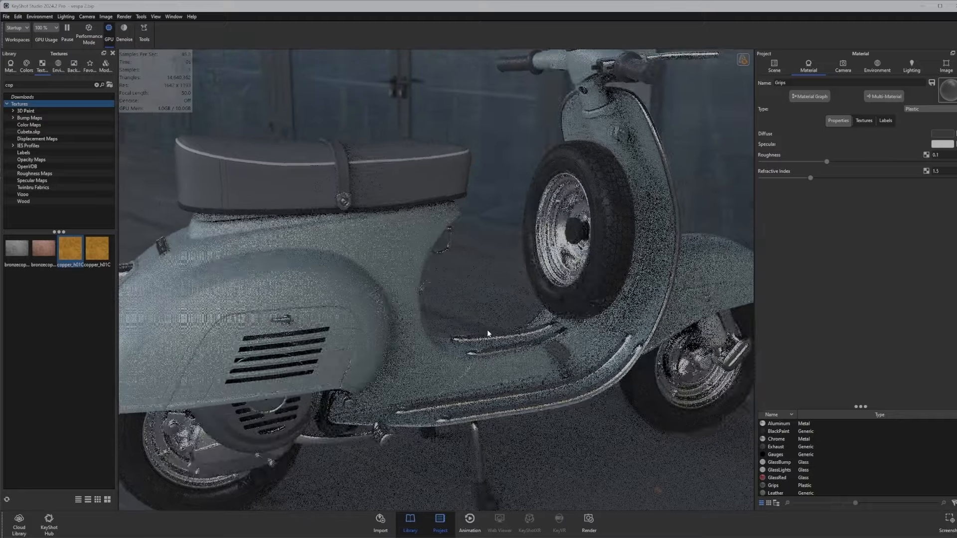
left_click_drag(617, 224, 489, 250)
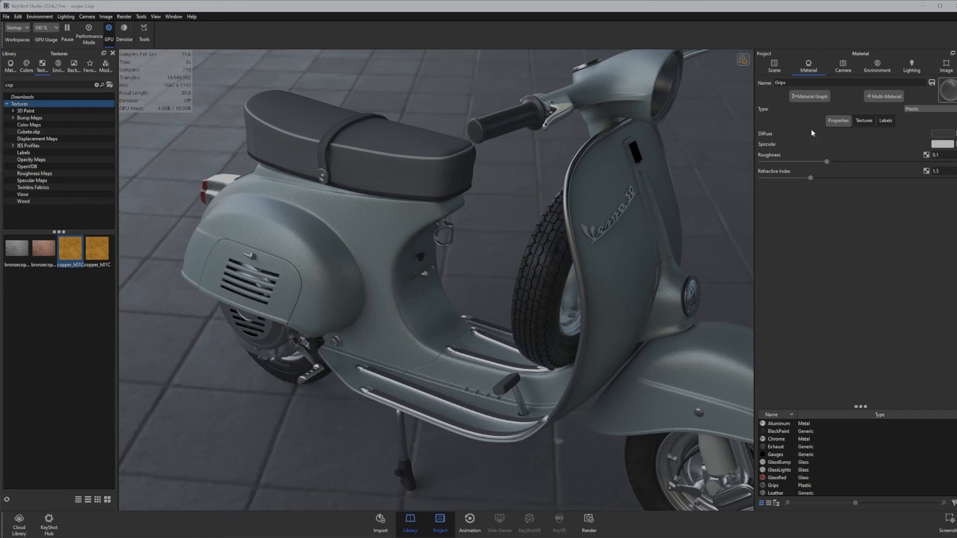
left_click(811, 96)
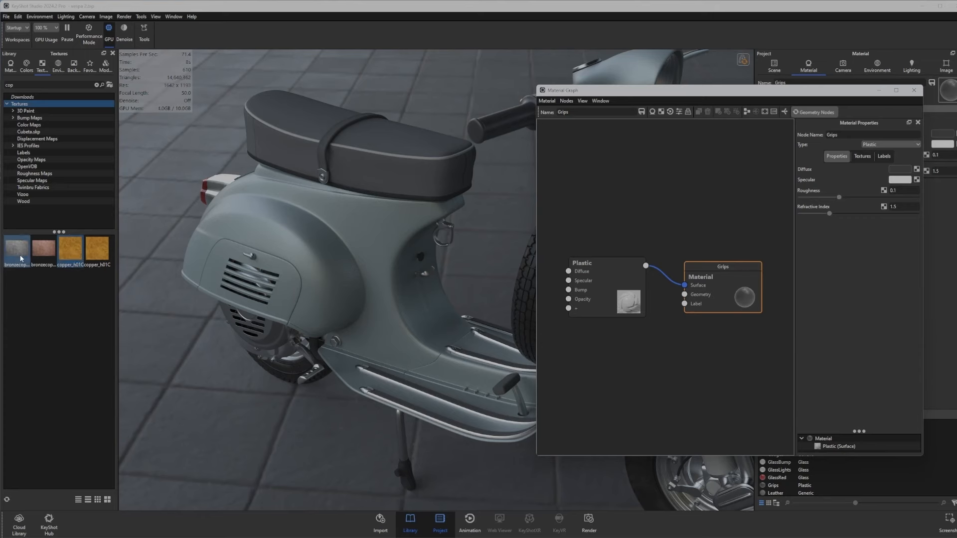
Add the bronzecopper0006_B texture to the Grips material graph and preview it on the handlebar grips.
left_click_drag(20, 259, 688, 200)
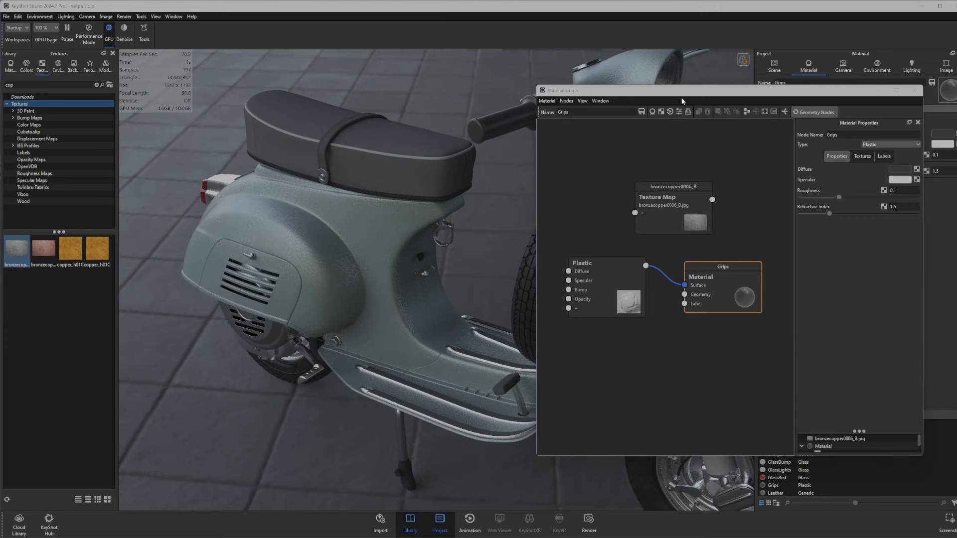
left_click_drag(681, 97, 137, 112)
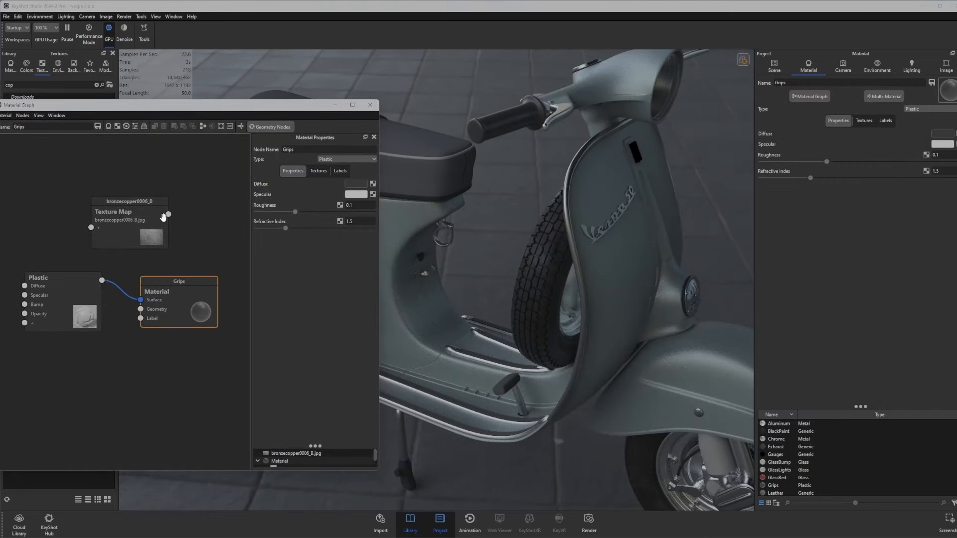
left_click(163, 216)
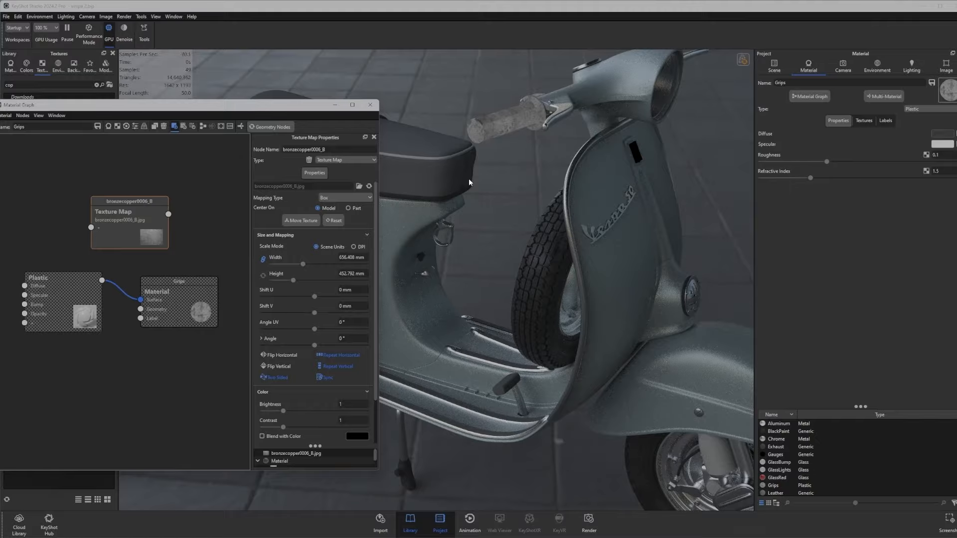
Change the bronzecopper texture's mapping type to Cylinder and look at the wrapped grip.
left_click_drag(469, 179, 479, 160)
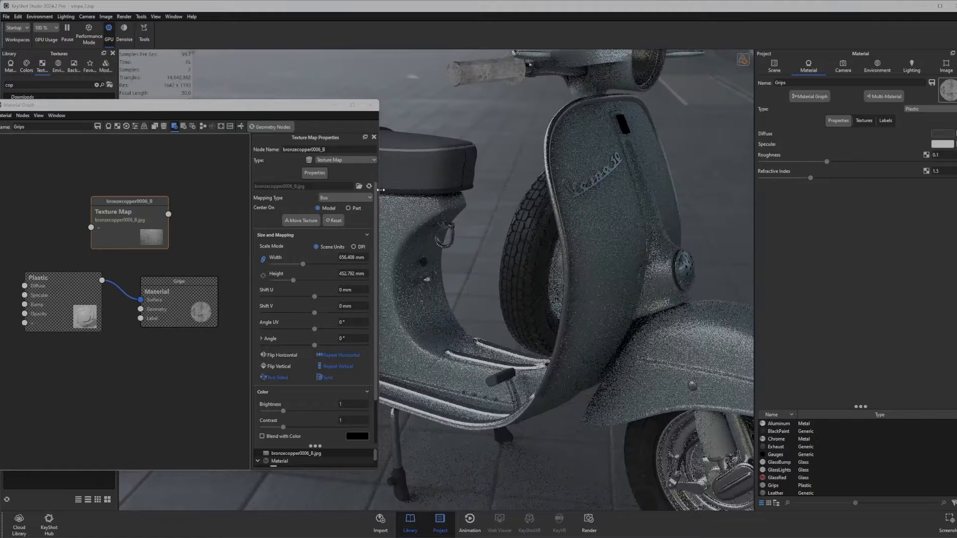
left_click(352, 198)
left_click(335, 223)
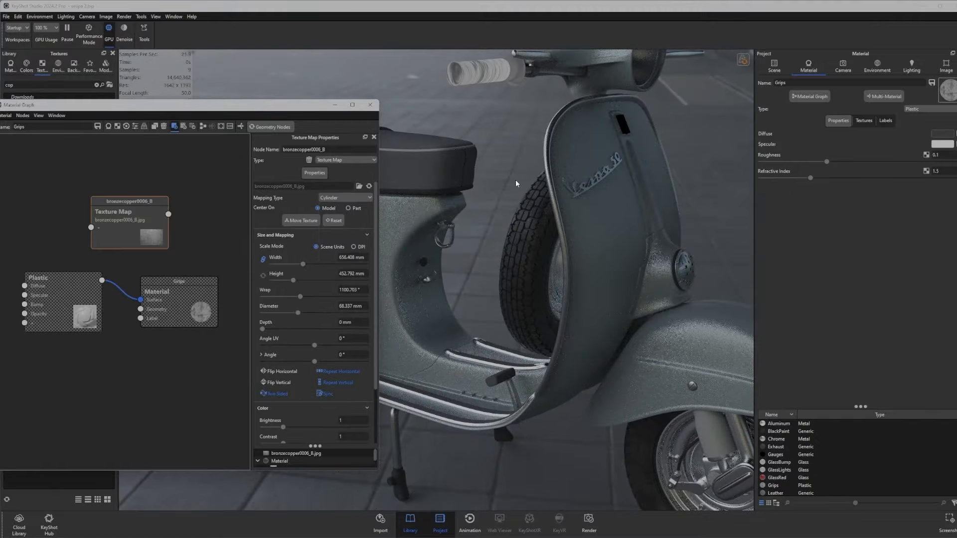
scroll(516, 180, "down", 3)
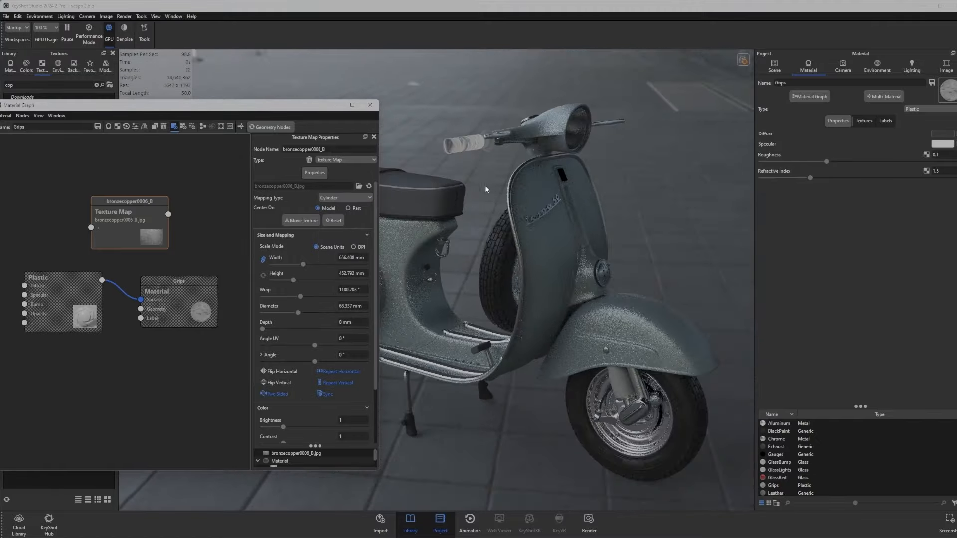
Compare the bronzecopper texture's cylinder mapping fitted to different axes, and apply the fit to the Z axis.
left_click(295, 223)
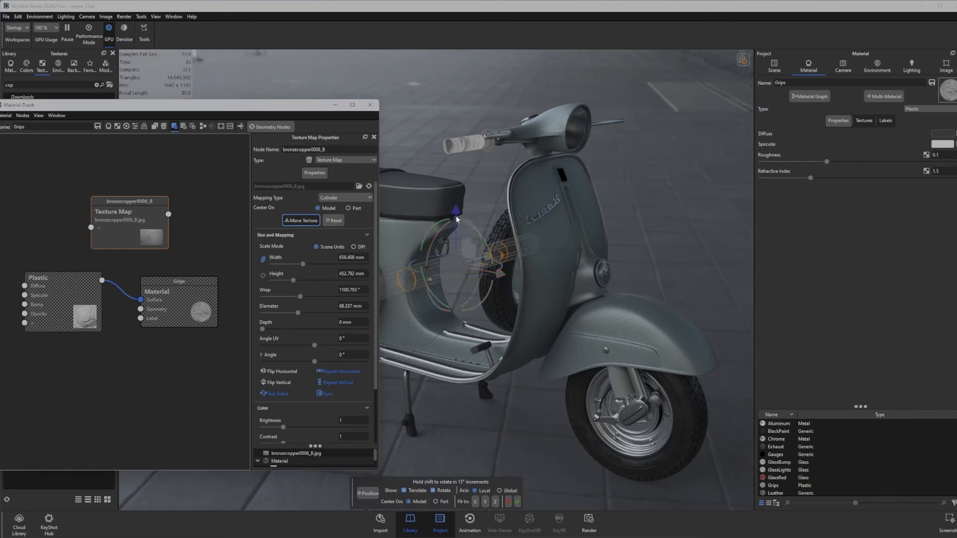
left_click(475, 502)
left_click(486, 501)
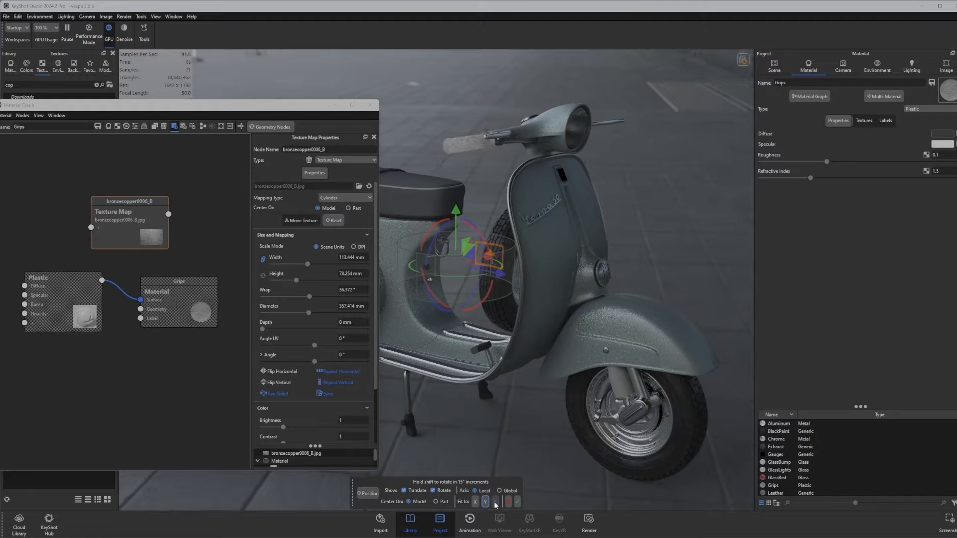
left_click(496, 502)
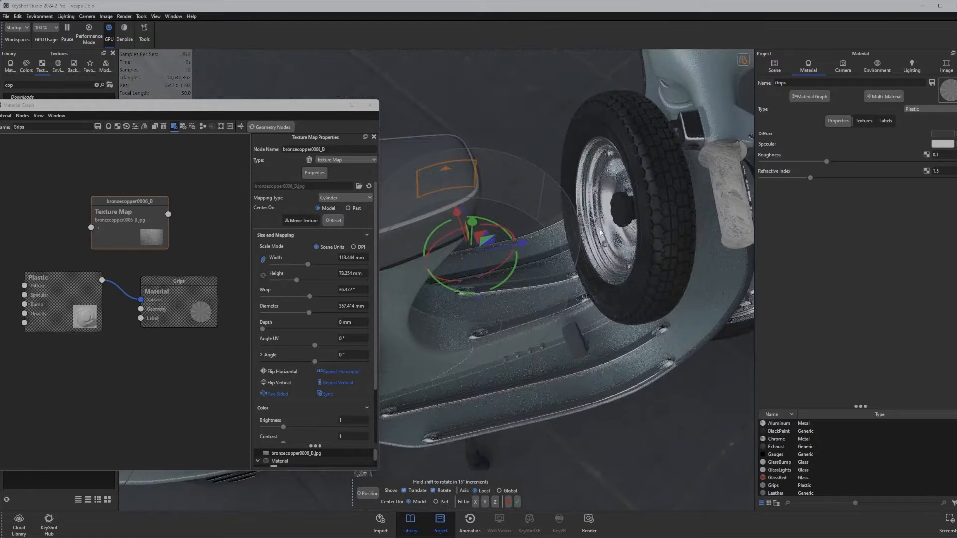
left_click_drag(619, 292, 534, 241)
left_click(475, 502)
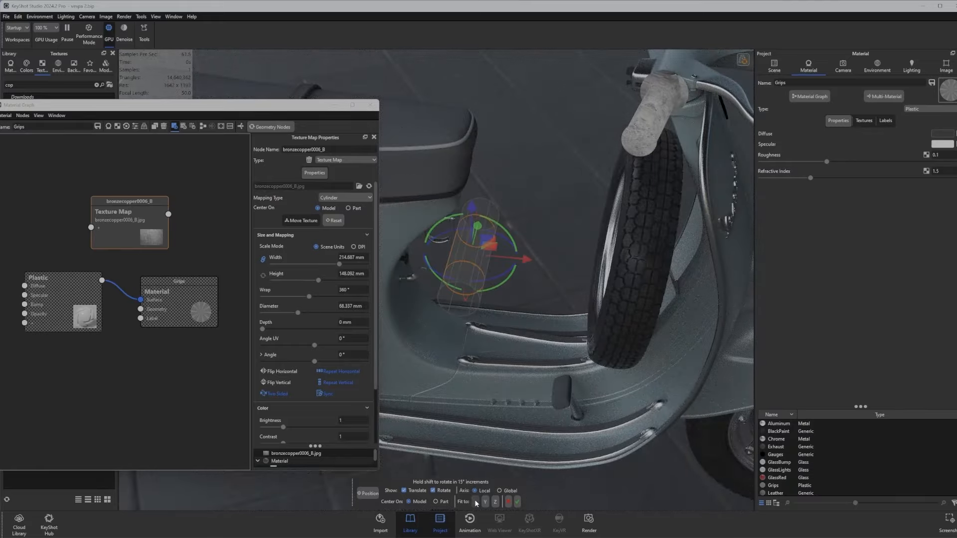
left_click(496, 502)
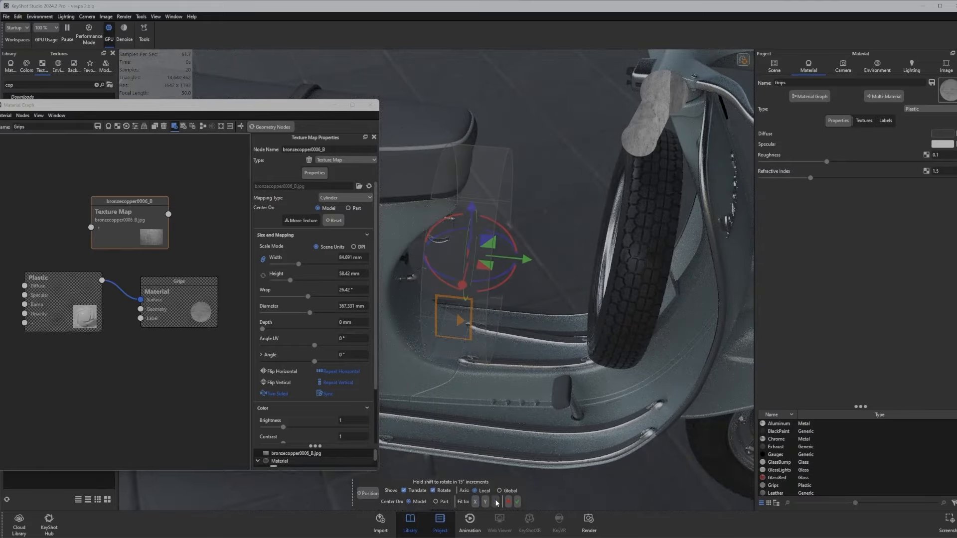
left_click_drag(620, 232, 644, 238)
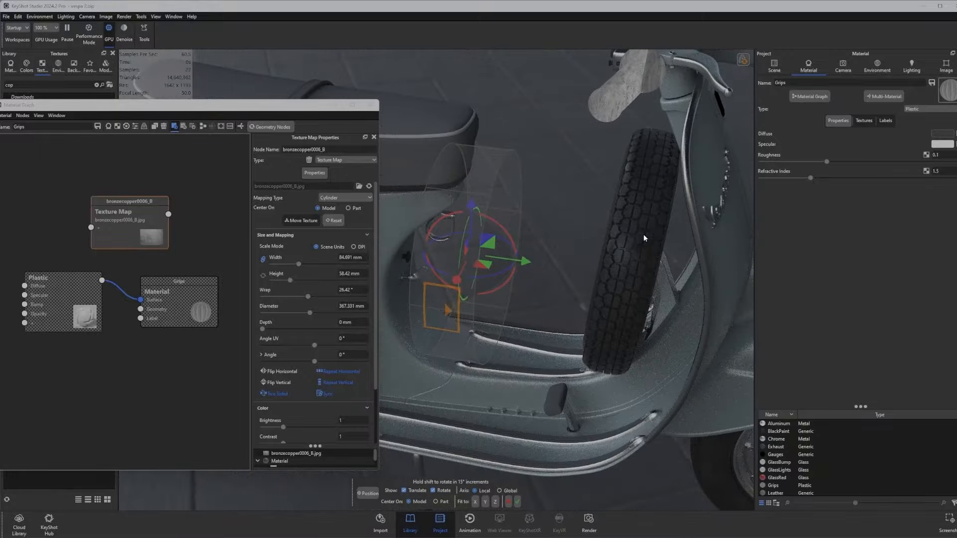
left_click(517, 501)
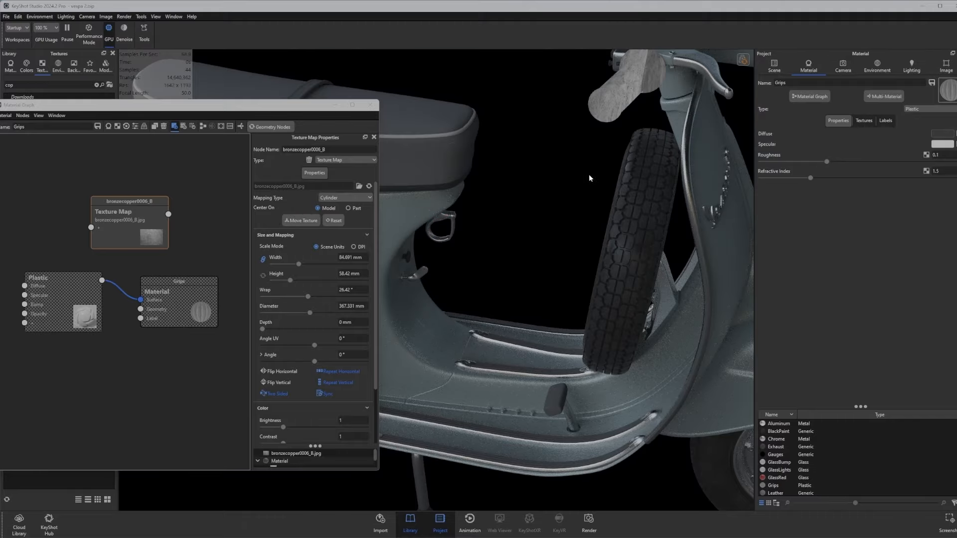
Set the scene's background to Lighting Environment.
scroll(549, 186, "down", 3)
mouse_move(549, 186)
left_mouse_down()
mouse_move(489, 200)
mouse_move(544, 194)
left_mouse_up()
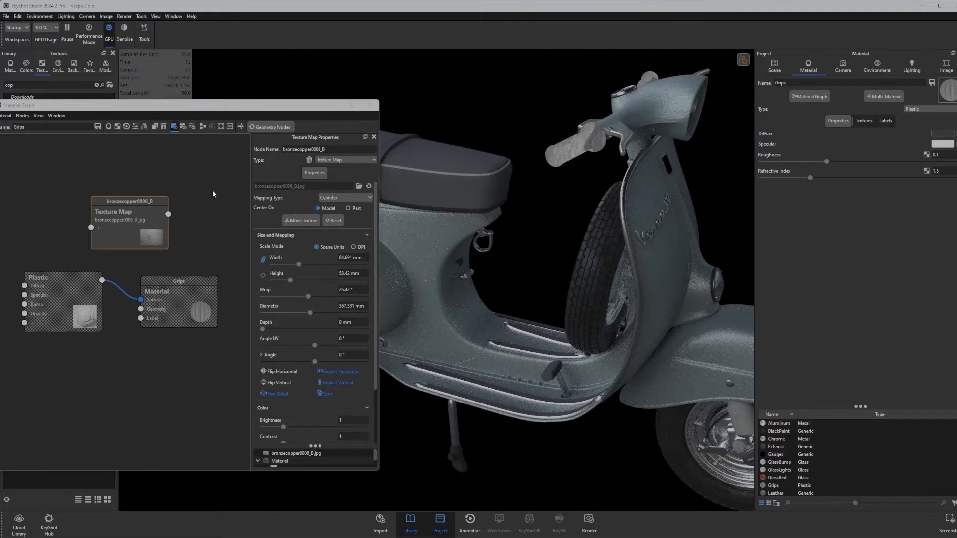
left_click_drag(231, 107, 142, 86)
scroll(522, 202, "down", 3)
left_click_drag(522, 202, 476, 178)
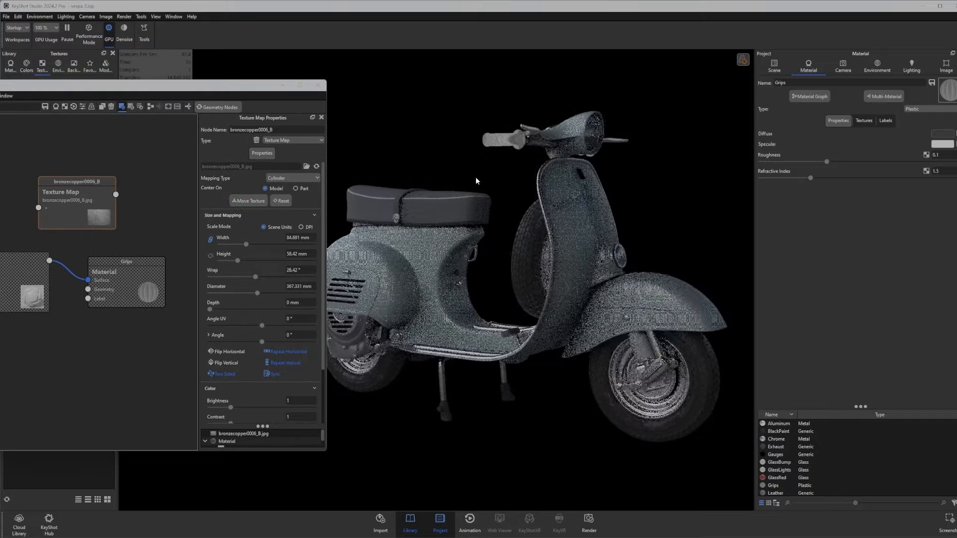
left_click(878, 64)
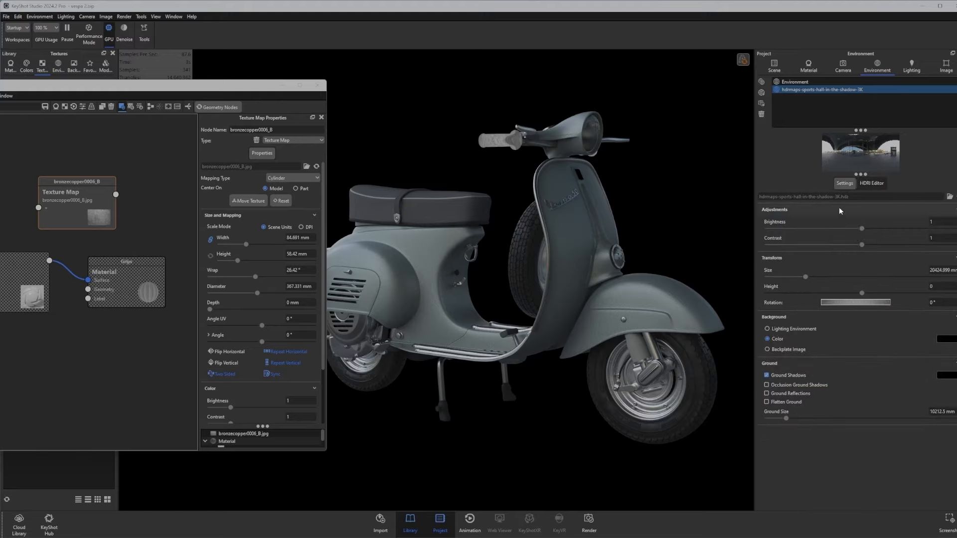
left_click(768, 328)
scroll(568, 327, "up", 3)
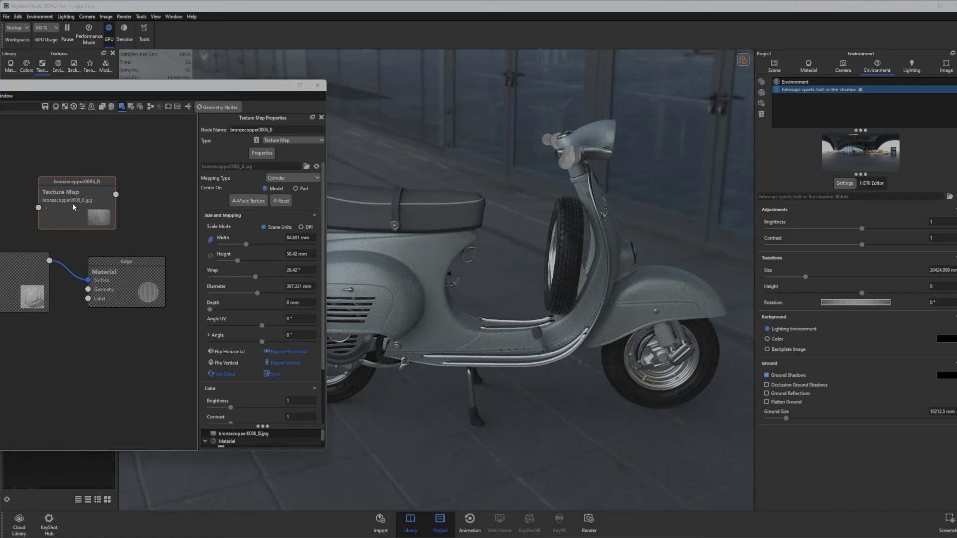
Turn off the texture preview, connect the bronzecopper map to the Plastic node's Specular input, and check the grip up close.
left_click_drag(111, 90, 294, 85)
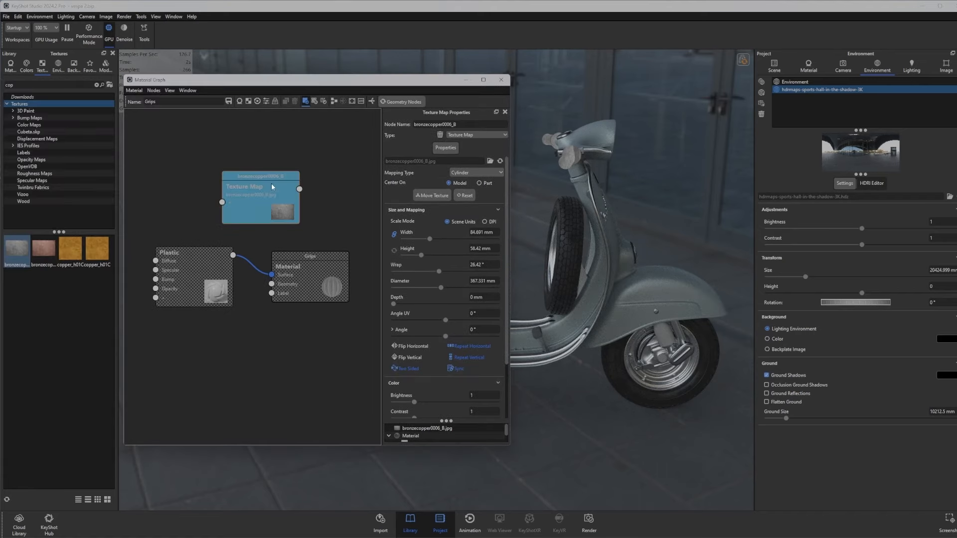
left_click_drag(550, 190, 629, 218)
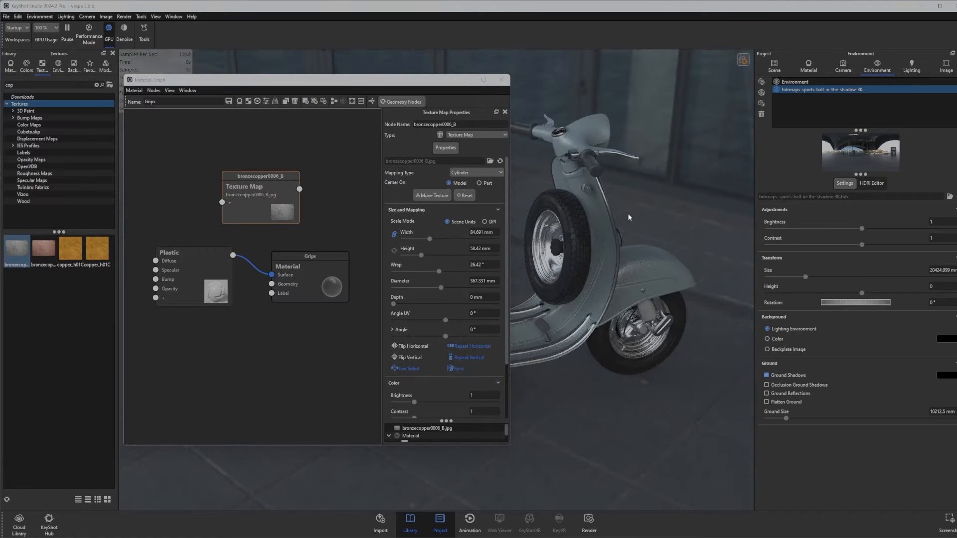
left_click_drag(242, 195, 156, 271)
left_click_drag(211, 289, 300, 217)
scroll(609, 174, "up", 3)
left_click_drag(654, 156, 511, 201)
scroll(643, 148, "up", 3)
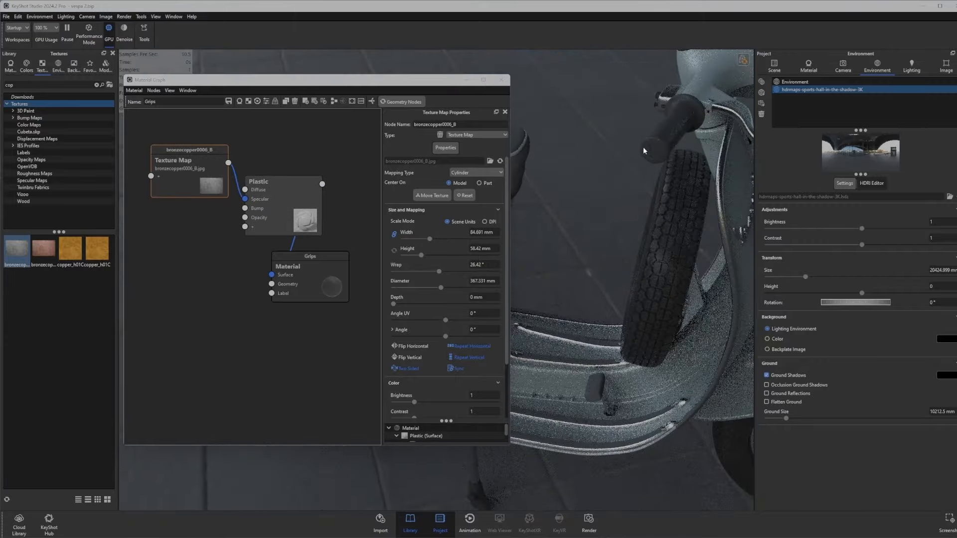
left_click_drag(643, 146, 603, 142)
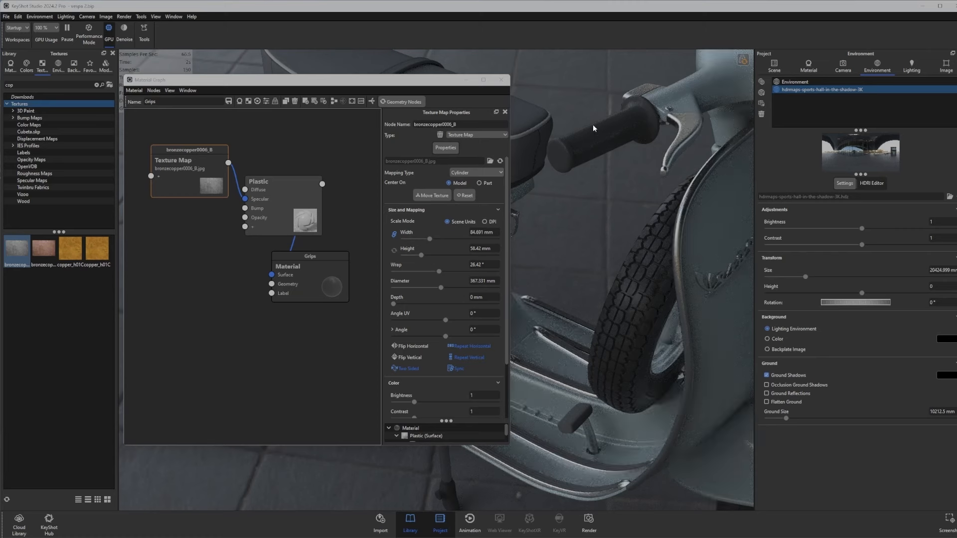
Add a Noise (Fractal) texture to the Grips graph, preview it on the grips, and set its scale to 200 mm.
right_click(189, 282)
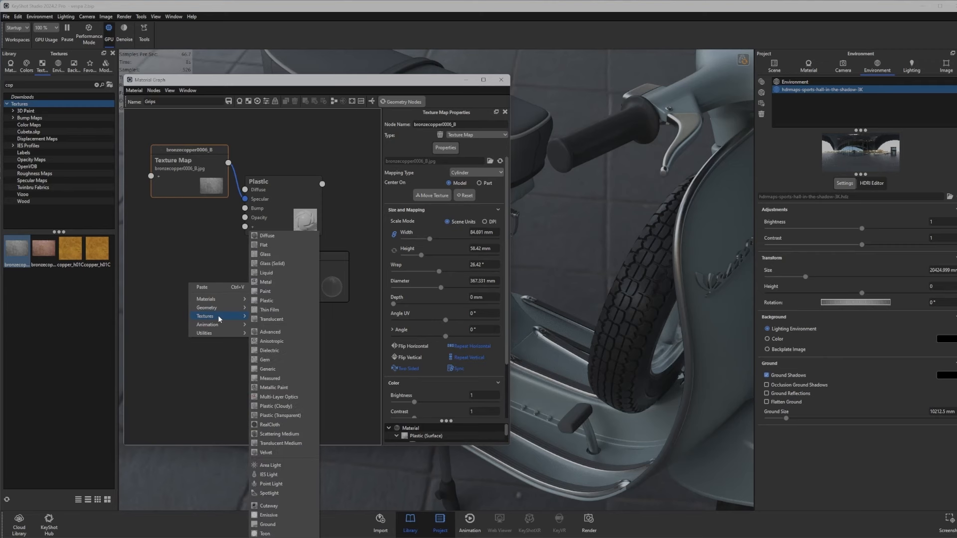
mouse_move(219, 319)
left_click(278, 477)
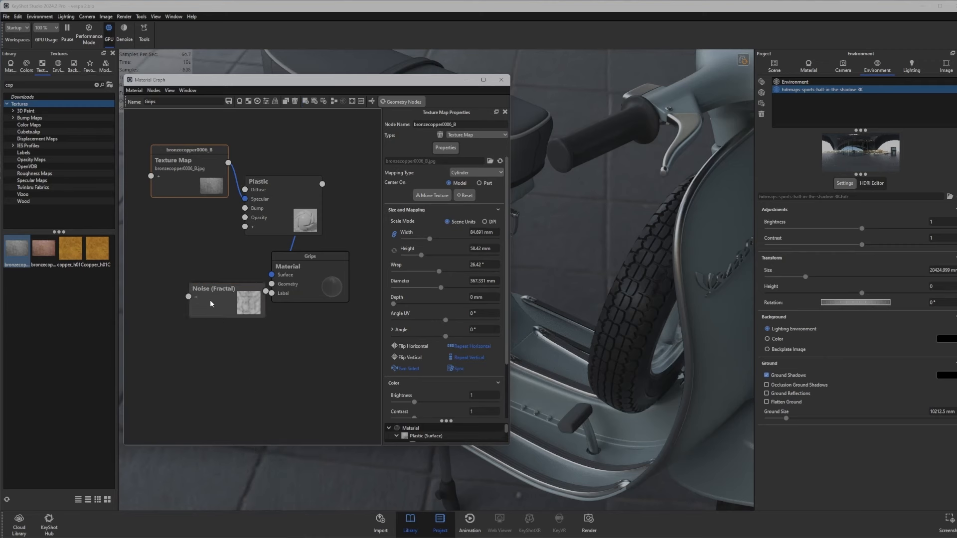
left_click(211, 300)
left_click(496, 186)
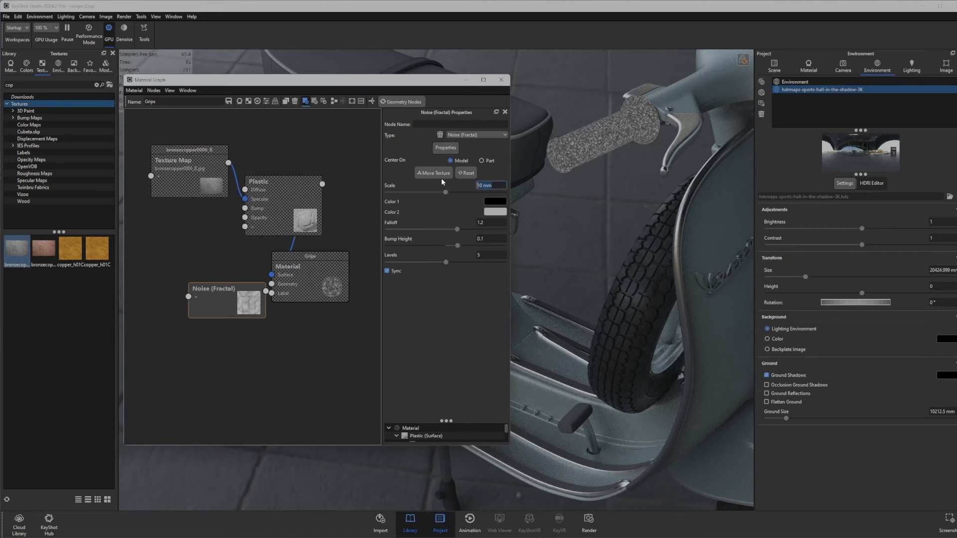
type("200")
key("Return")
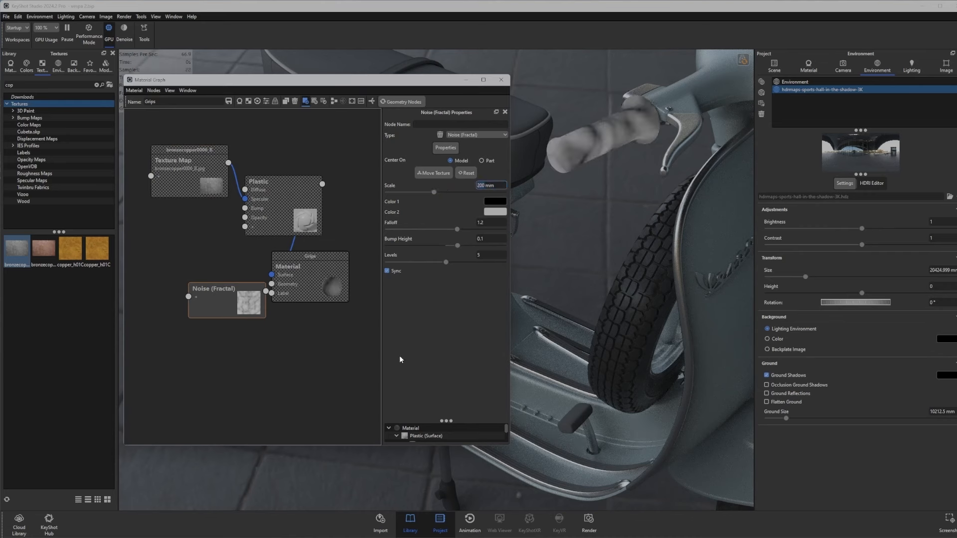
Connect the fractal noise to the Plastic node's Roughness and inspect the effect on the grip.
mouse_move(258, 298)
left_mouse_down()
mouse_move(208, 296)
mouse_move(237, 270)
mouse_move(245, 226)
left_mouse_up()
left_click(267, 249)
left_click_drag(177, 313, 98, 290)
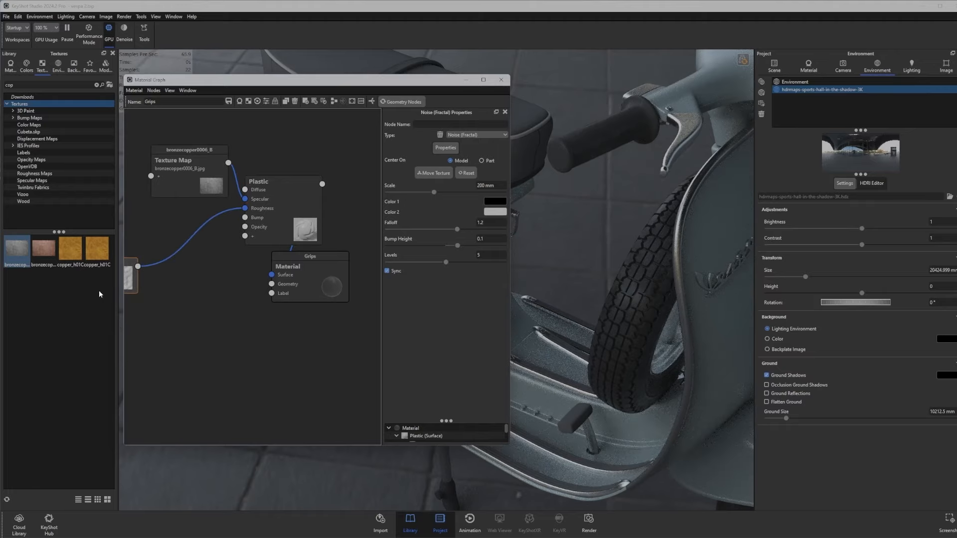
left_click(184, 243)
right_click(184, 243)
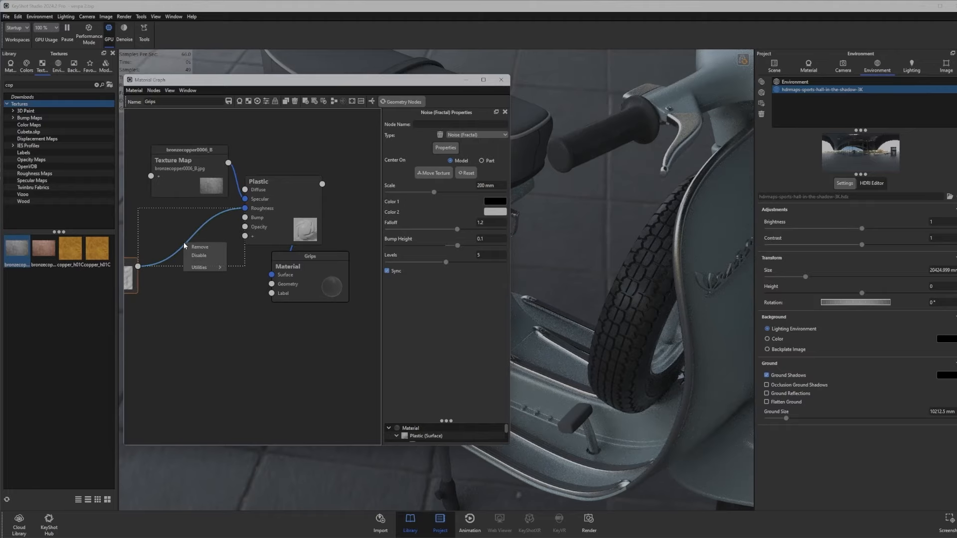
left_click(211, 316)
left_click_drag(638, 175, 624, 242)
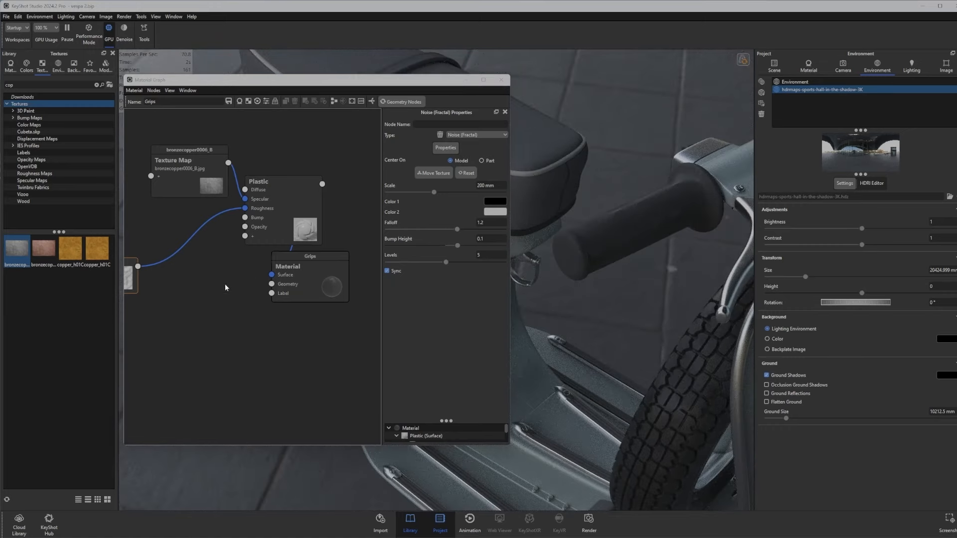
Add a Noise (Texture) node to the Grips material graph.
scroll(178, 298, "up", 2)
scroll(195, 315, "down", 5)
left_click_drag(185, 321, 197, 289)
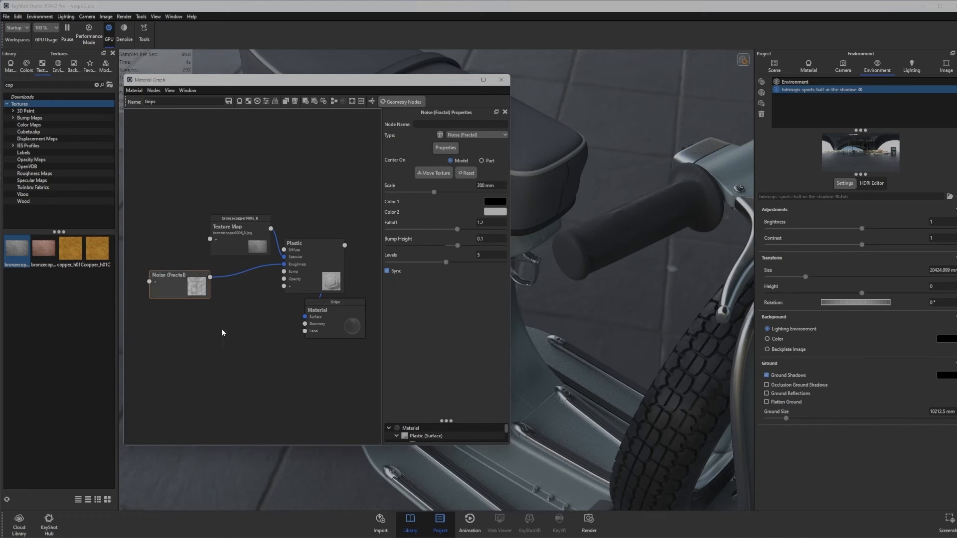
right_click(223, 333)
mouse_move(242, 365)
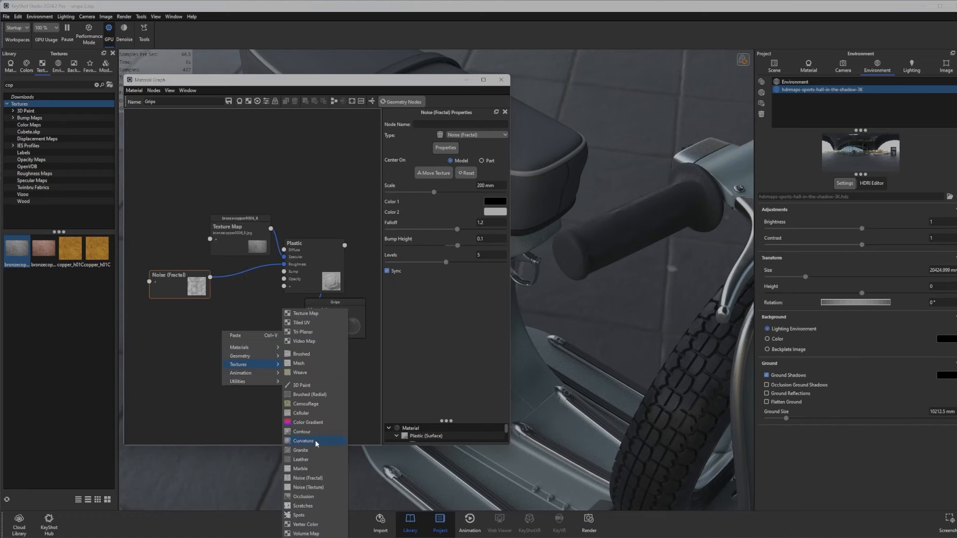
left_click(314, 487)
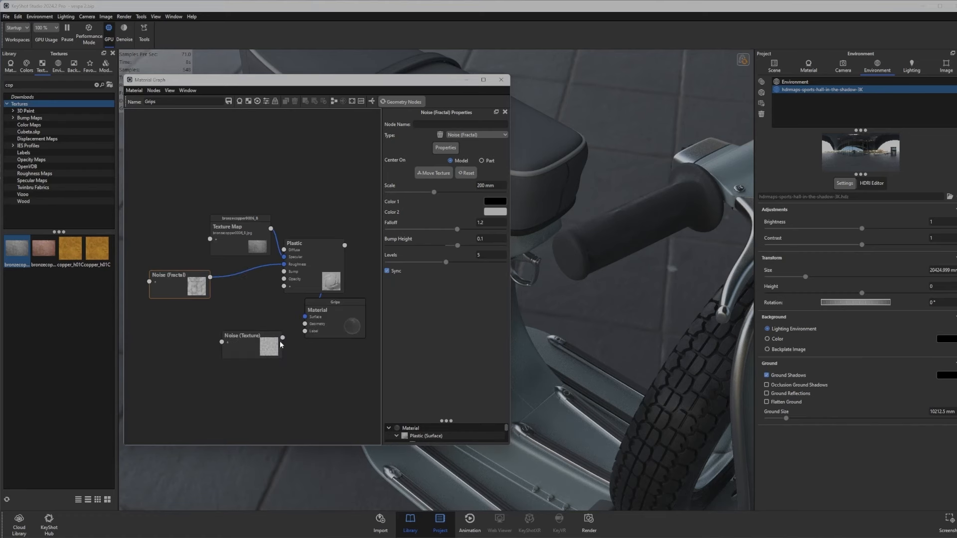
Set the Noise (Texture) scale to 2 mm and connect it to the Plastic node's Bump input.
left_click(247, 355)
left_click(476, 185)
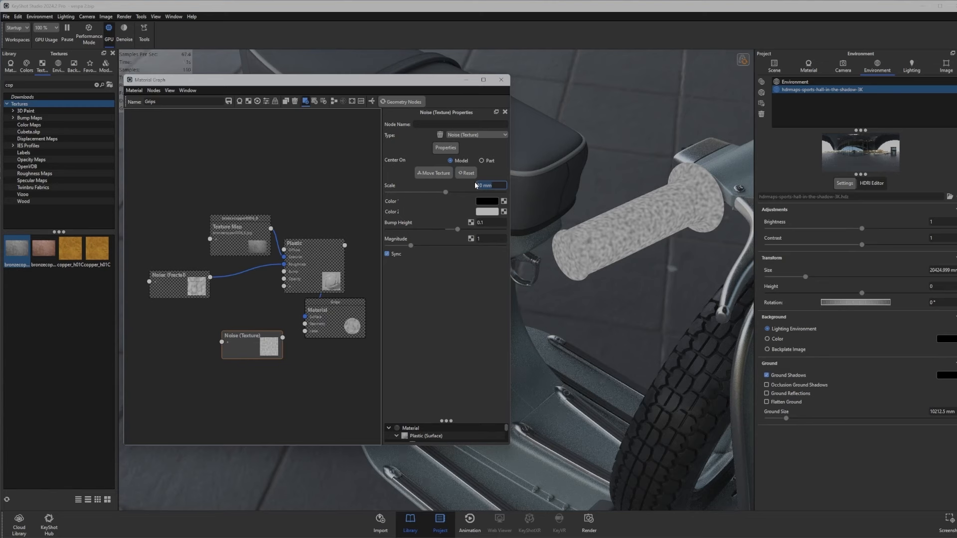
type("2")
key("Return")
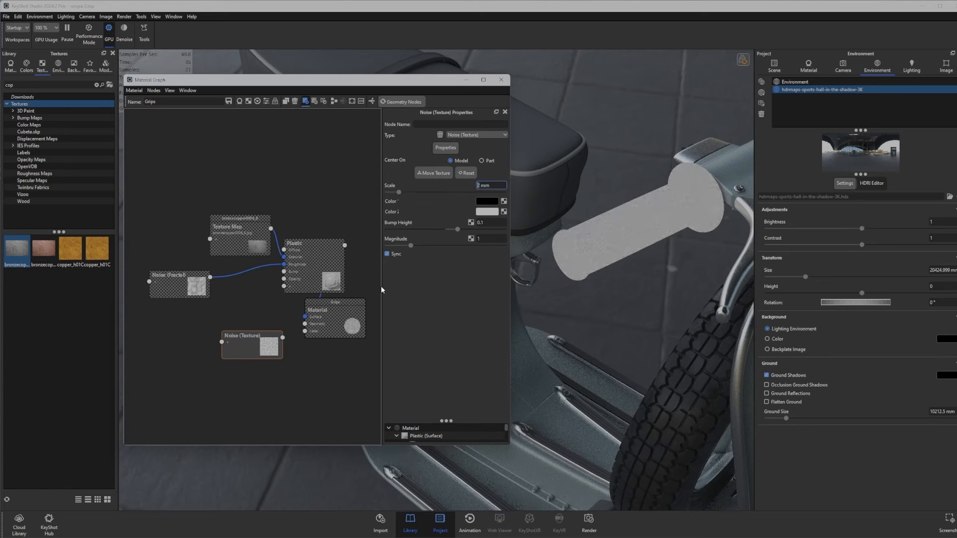
left_click_drag(267, 355, 284, 273)
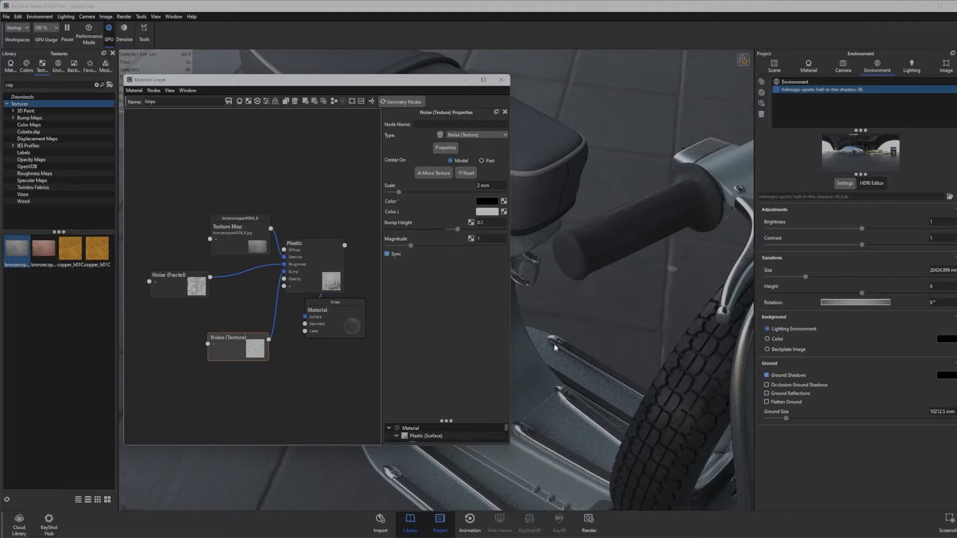
left_click_drag(555, 345, 431, 382)
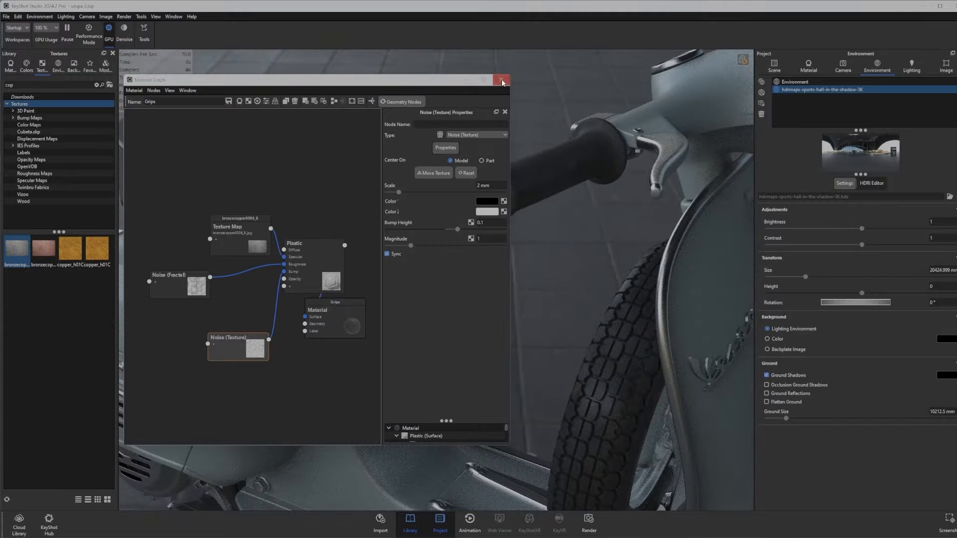
Change the Logo material on the front shield's badge to the Plastic type.
left_click(502, 82)
left_click_drag(555, 220, 456, 253)
double_click(465, 220)
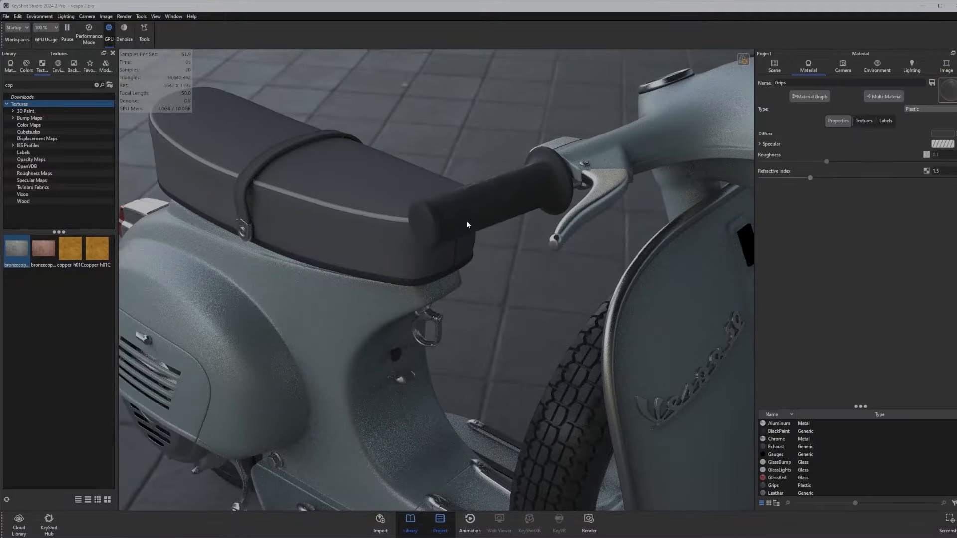
mouse_move(494, 279)
left_mouse_down()
mouse_move(516, 277)
mouse_move(491, 243)
mouse_move(454, 290)
mouse_move(494, 261)
left_mouse_up()
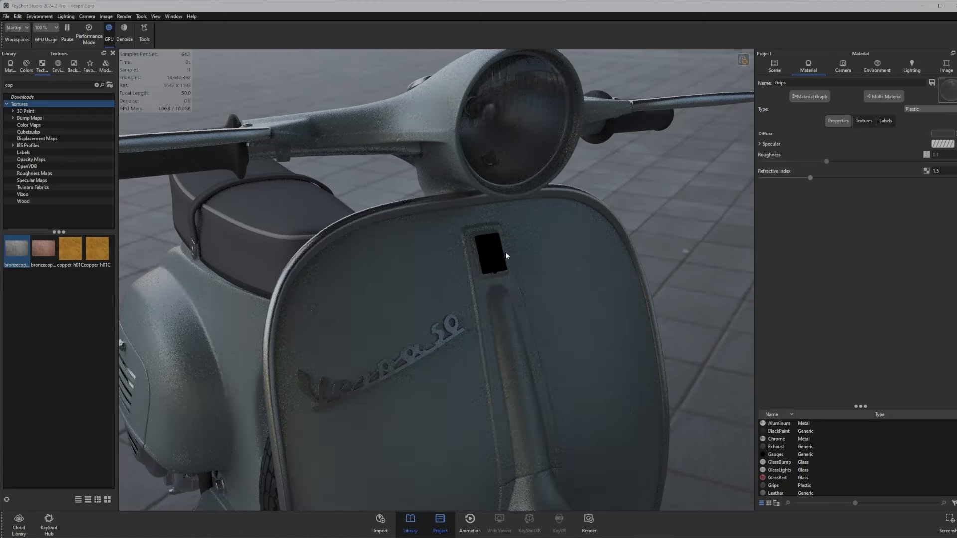
scroll(506, 253, "up", 3)
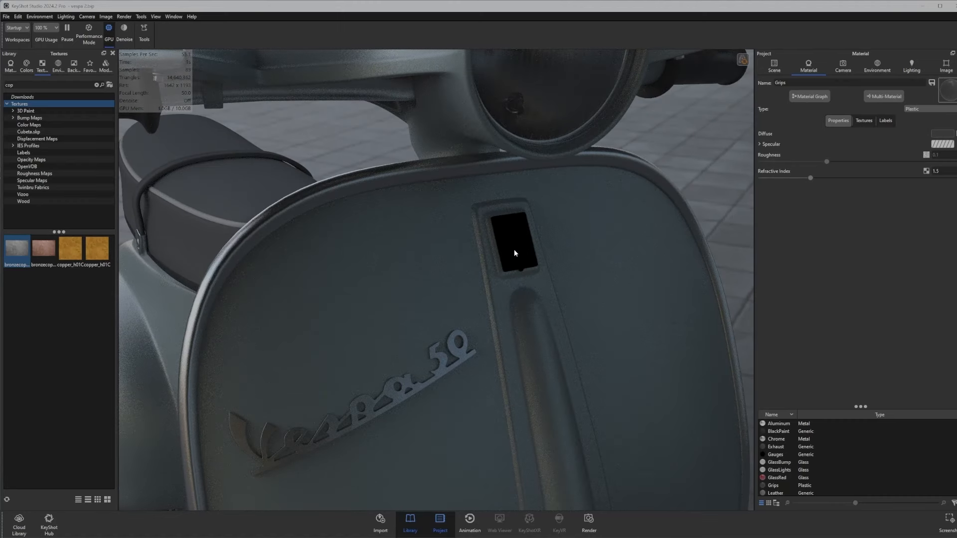
double_click(515, 253)
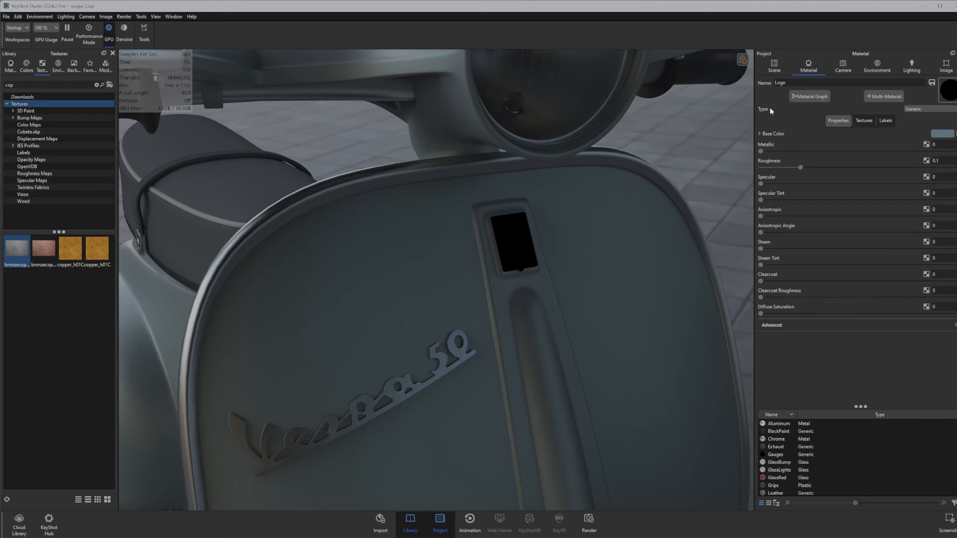
left_click(913, 108)
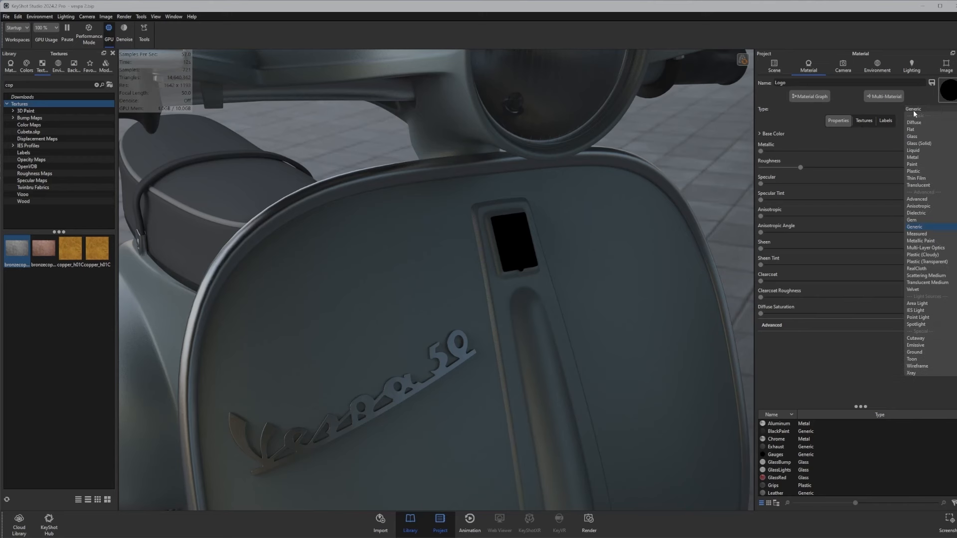
left_click(917, 172)
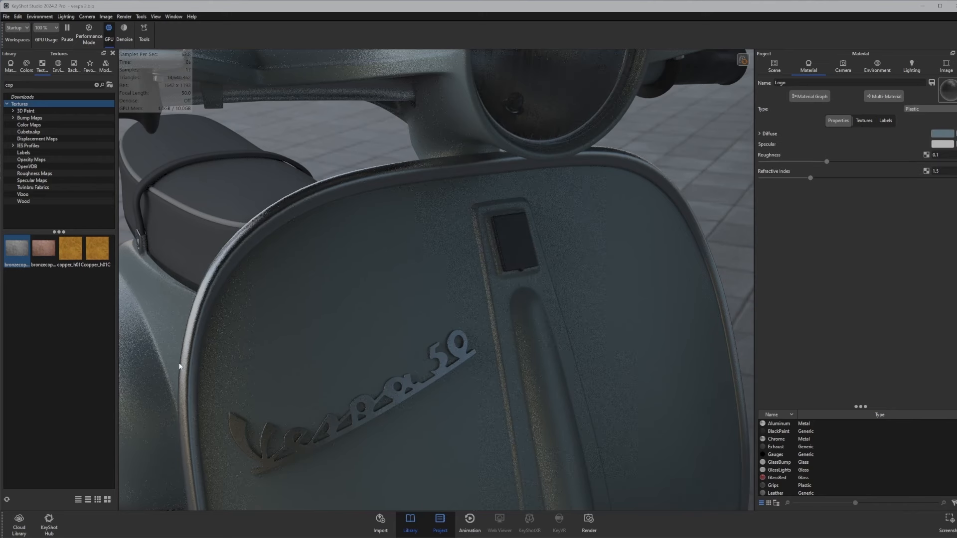
Switch to File Explorer showing the 1963_Vespa_50_FBX texture folder and place its window beside the scooter view.
left_click_drag(0, 85, 0, 98)
mouse_move(28, 537)
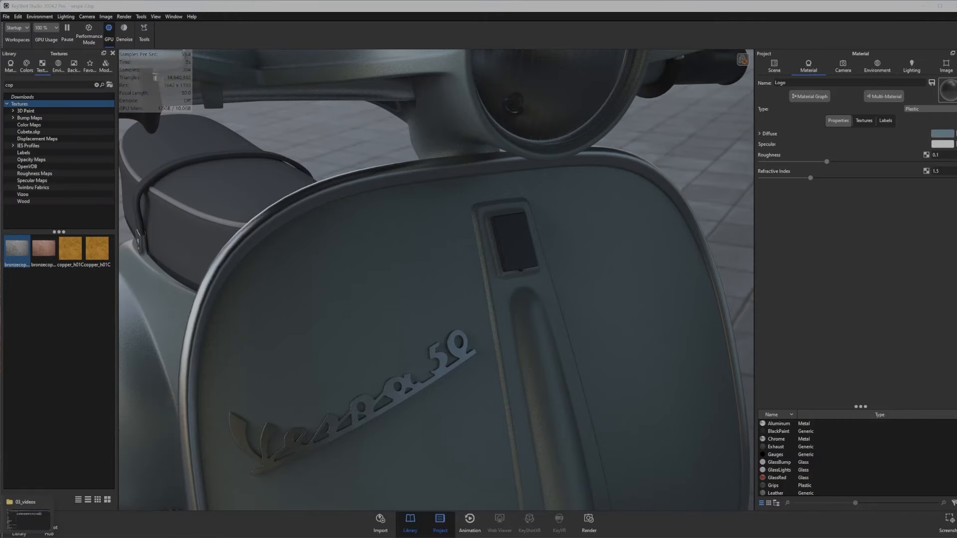
left_click(29, 520)
left_click_drag(0, 99, 207, 100)
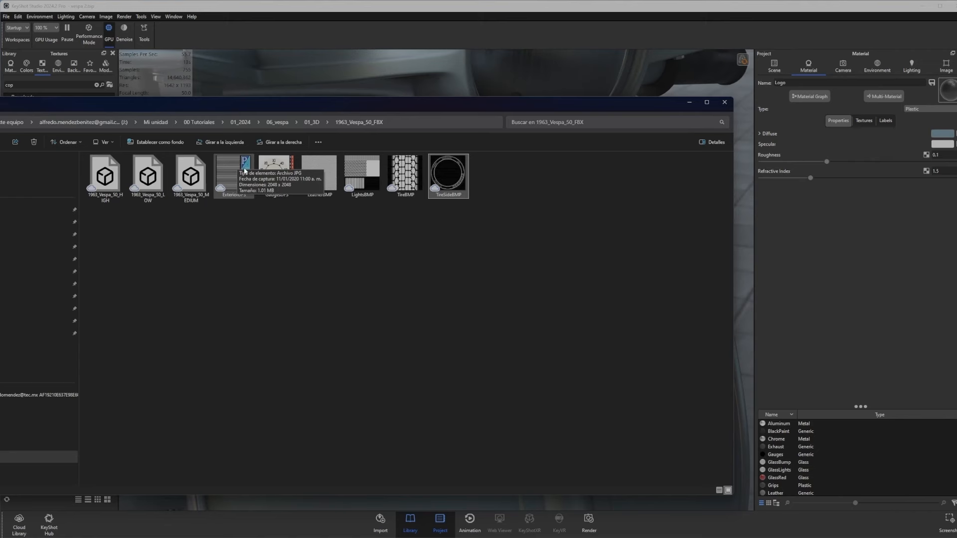
left_click_drag(313, 106, 0, 106)
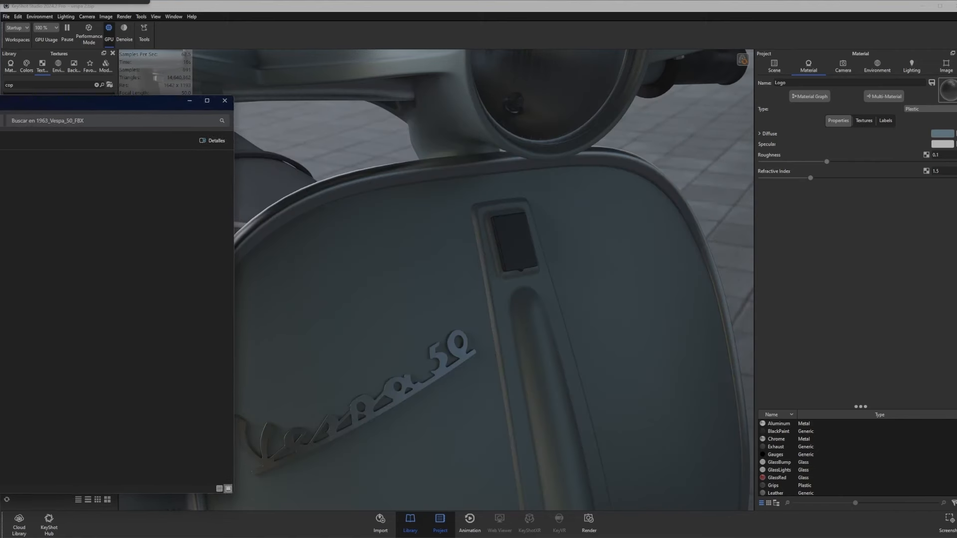
Add ExteriorDFS.jpg from the texture folder as a new Texture Map node in the Logo material graph.
left_click(824, 95)
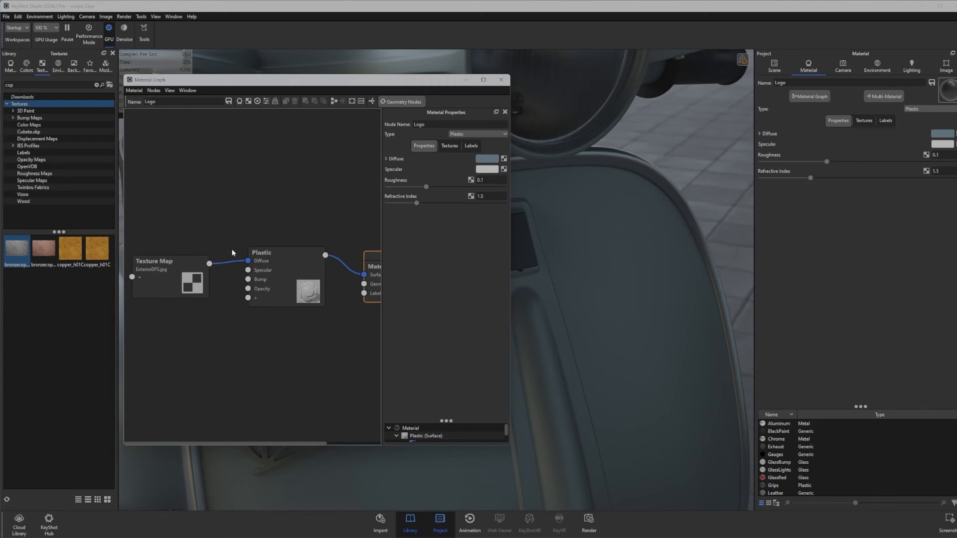
scroll(220, 269, "down", 3)
left_click_drag(170, 278, 159, 273)
left_click_drag(254, 278, 257, 272)
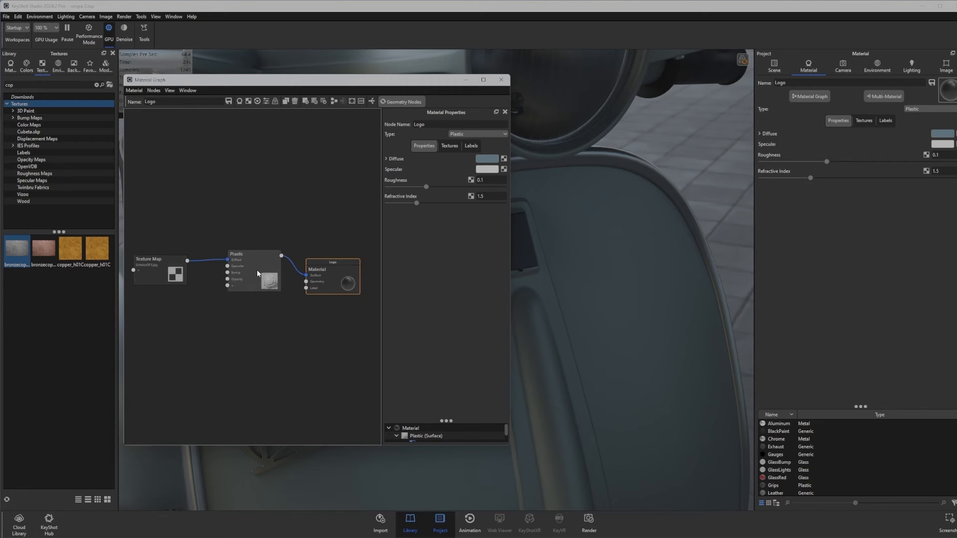
left_click_drag(172, 274, 173, 274)
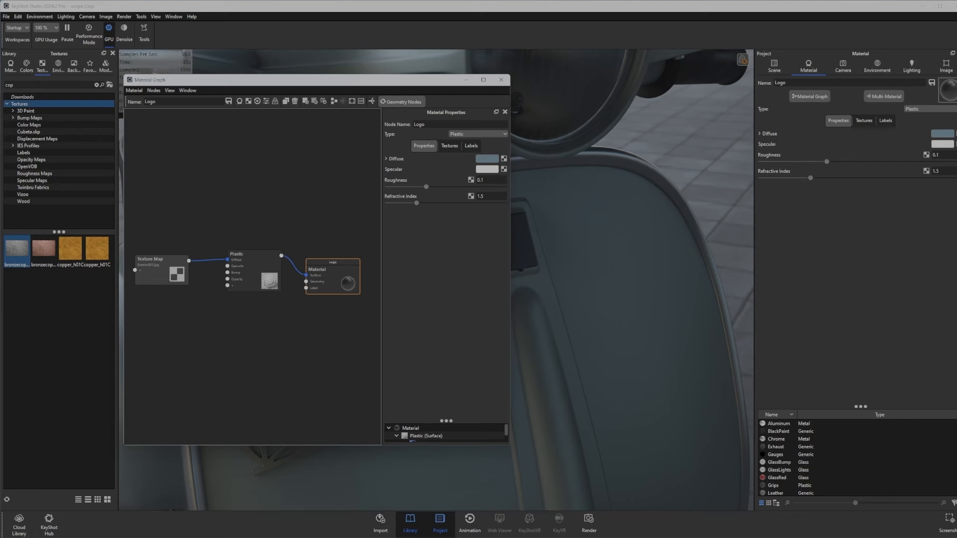
left_click_drag(1, 186, 170, 182)
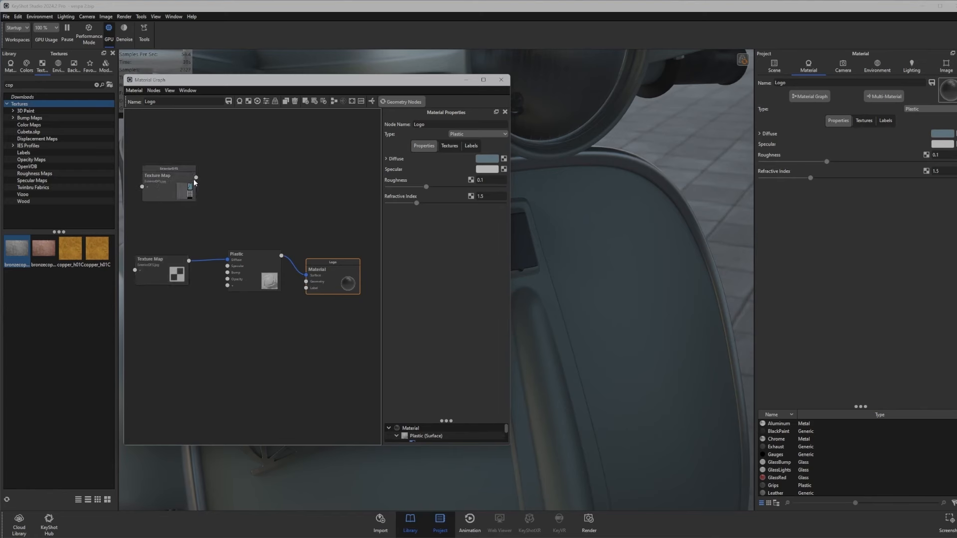
left_click(159, 274)
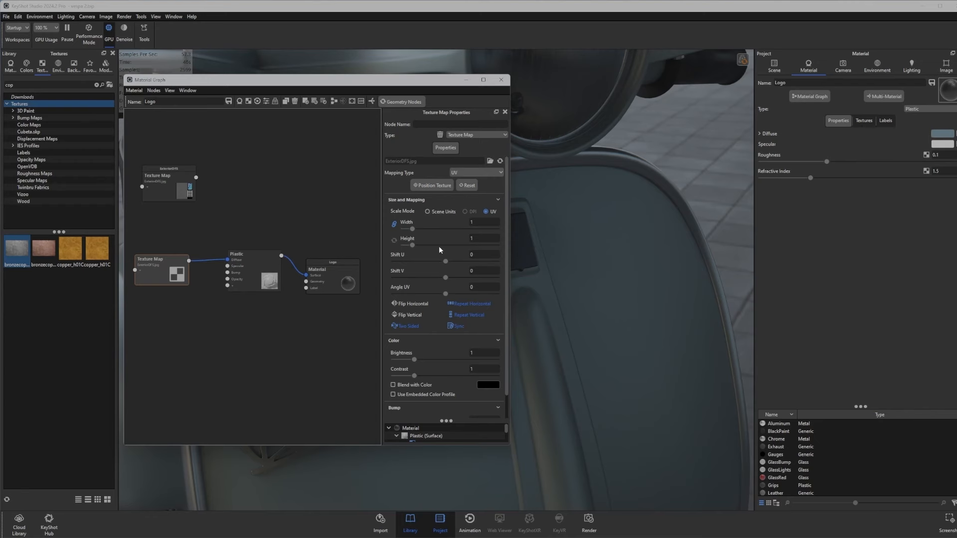
left_click(489, 161)
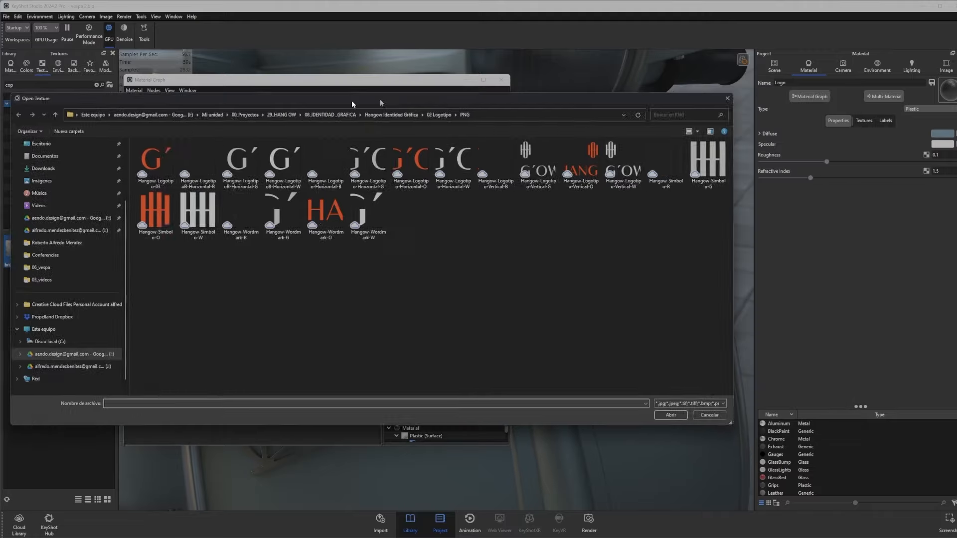
key("Escape")
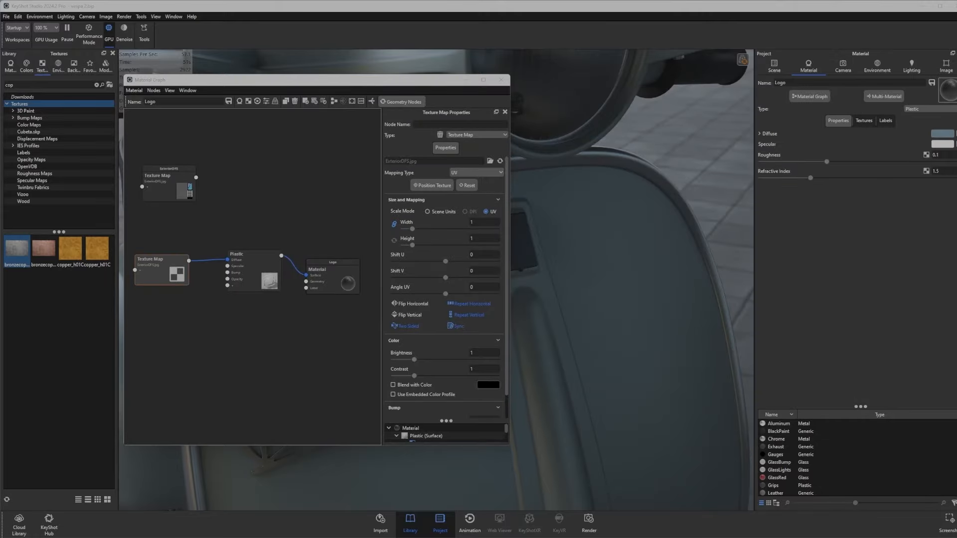
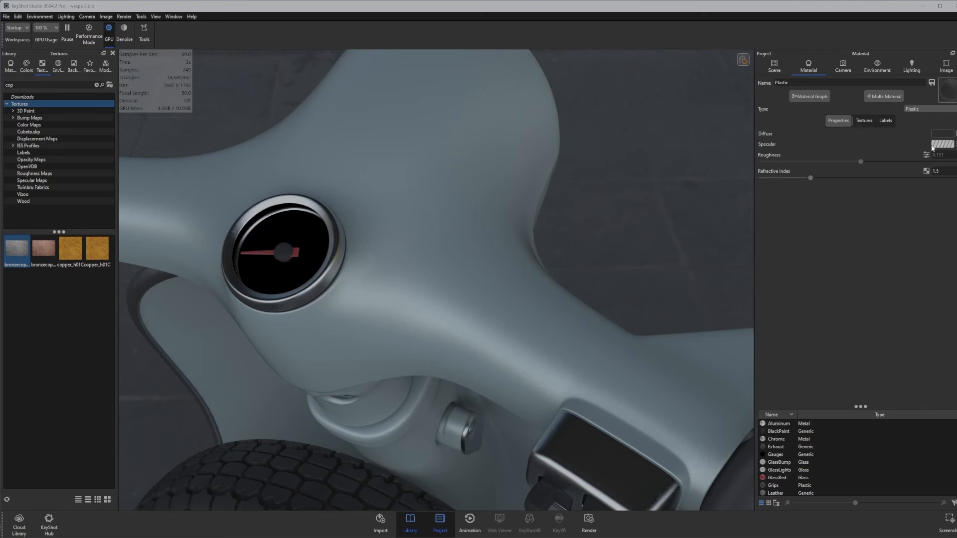
Change the speedometer dial's Gauges material to the Plastic type.
double_click(276, 228)
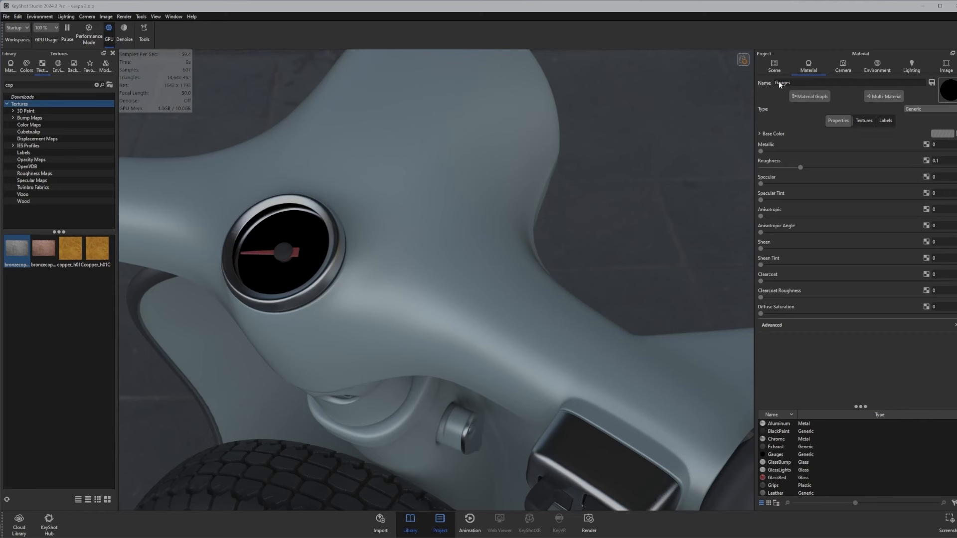
left_click(923, 109)
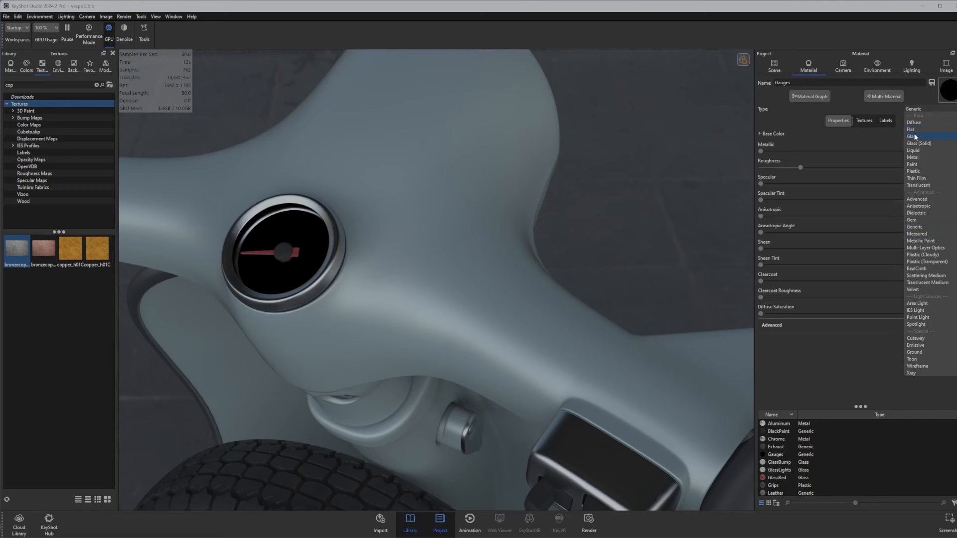
left_click(914, 171)
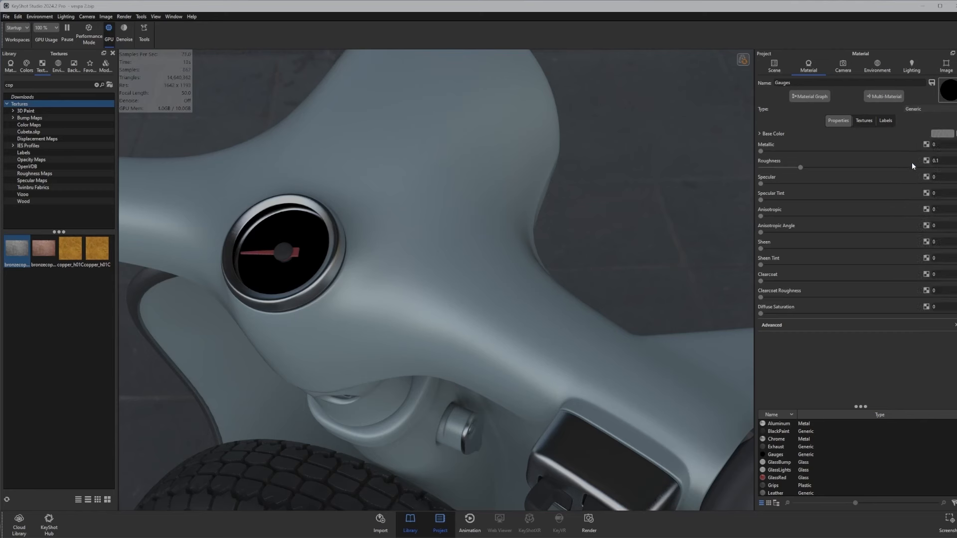
Add GaugesDFS.jpg from the texture folder as a new Texture Map node in the Gauges material graph.
left_click(811, 97)
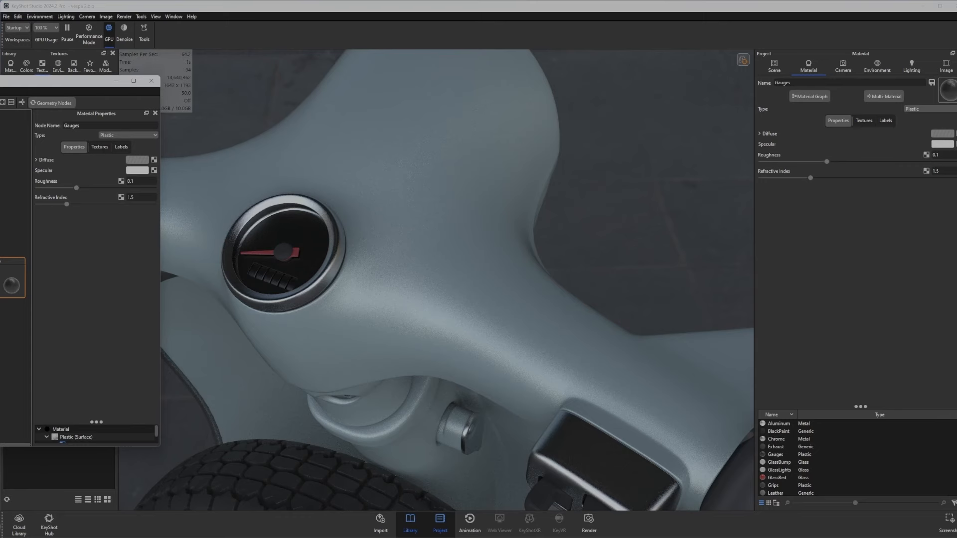
left_click_drag(1, 83, 607, 55)
scroll(534, 184, "down", 1)
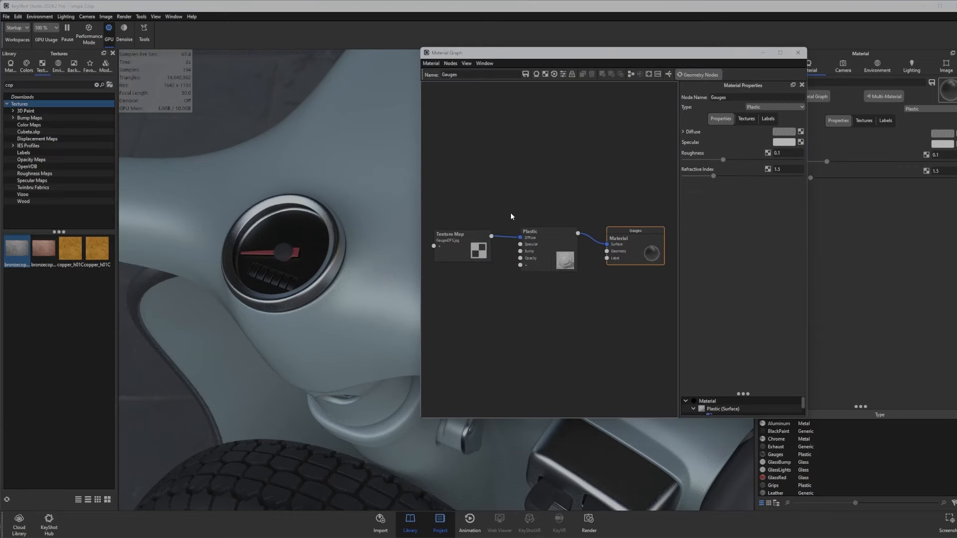
left_click_drag(450, 243, 438, 239)
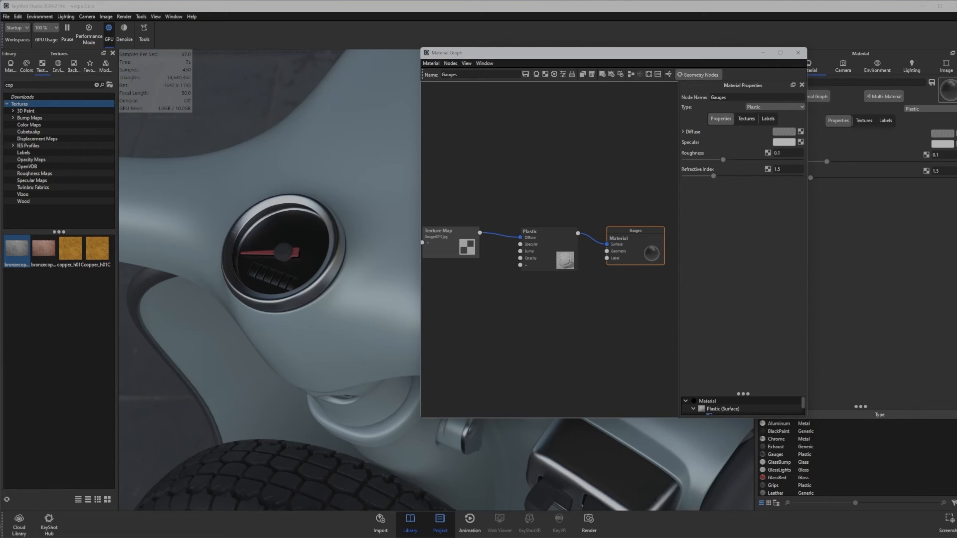
left_click_drag(549, 138, 471, 152)
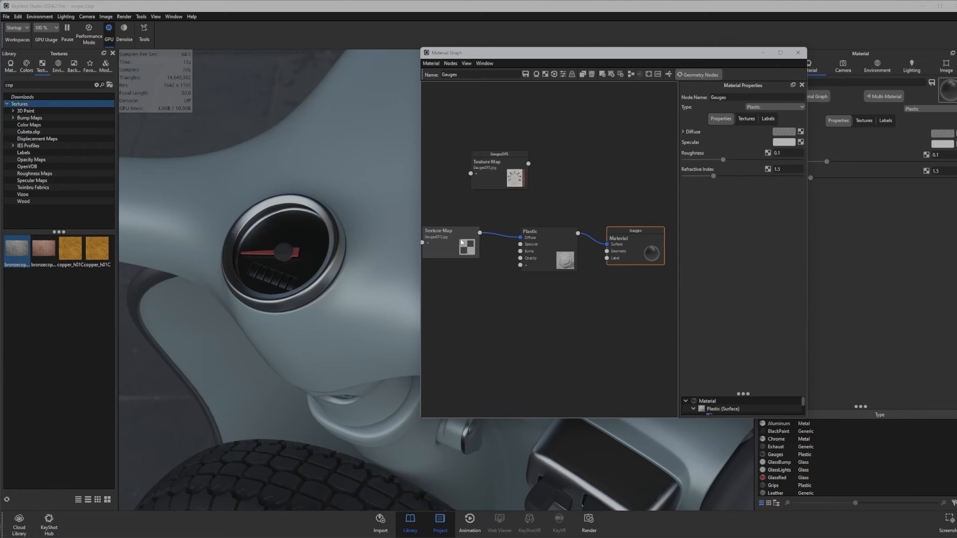
Delete the broken Texture Map node and connect the new GaugesDFS map to the Plastic node's Diffuse input.
right_click(462, 243)
left_click(483, 246)
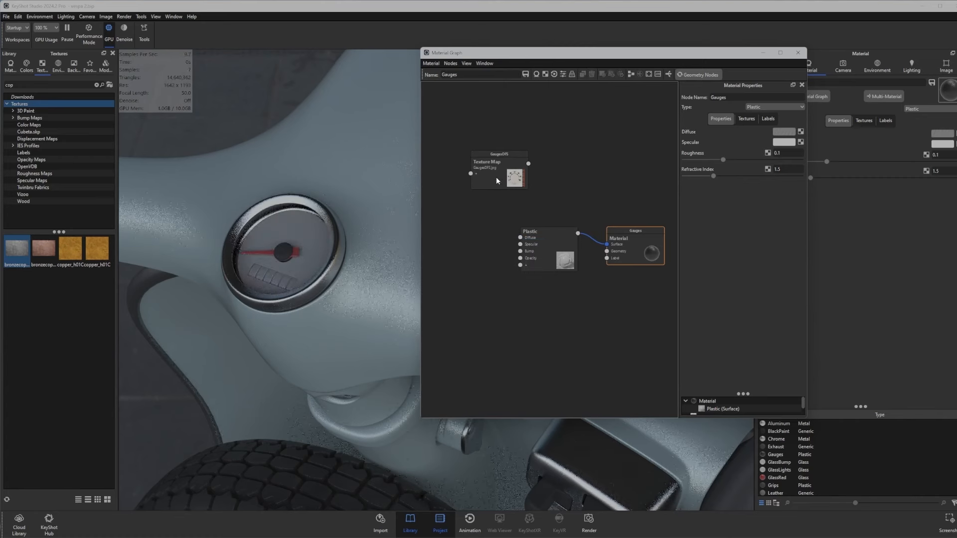
left_click_drag(496, 178, 520, 237)
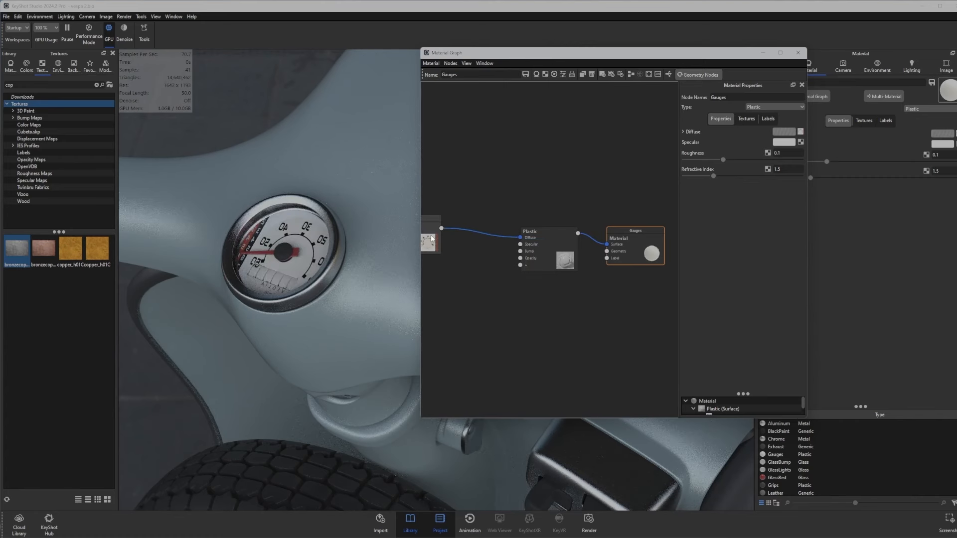
left_click_drag(429, 242, 464, 241)
Set the GaugesDFS texture map's mapping type to UV and close the Gauges material graph.
left_click(447, 234)
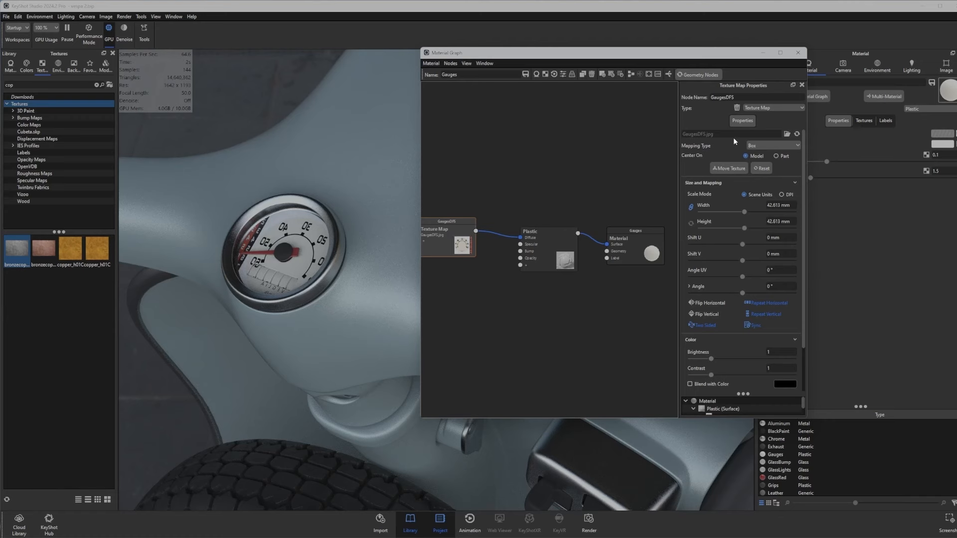
left_click(763, 146)
left_click(757, 188)
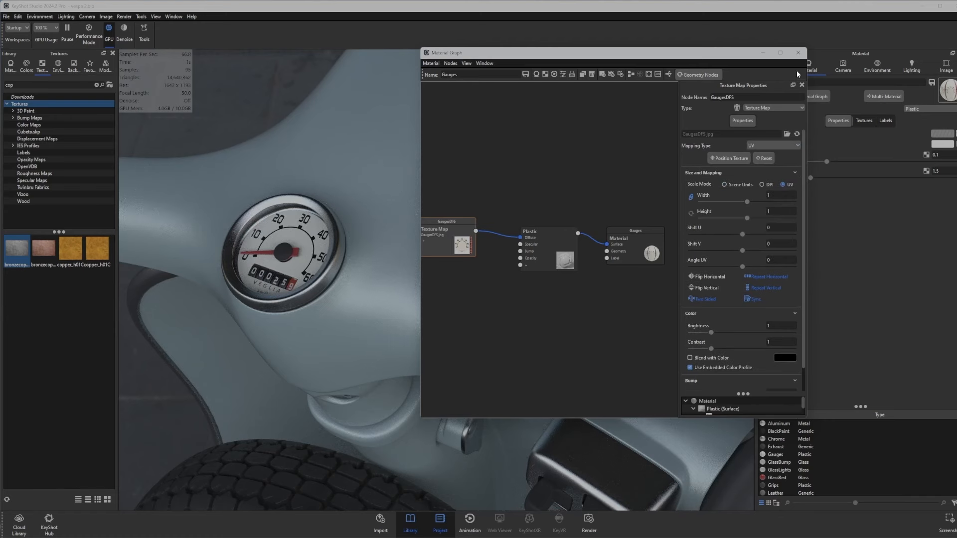
left_click(799, 54)
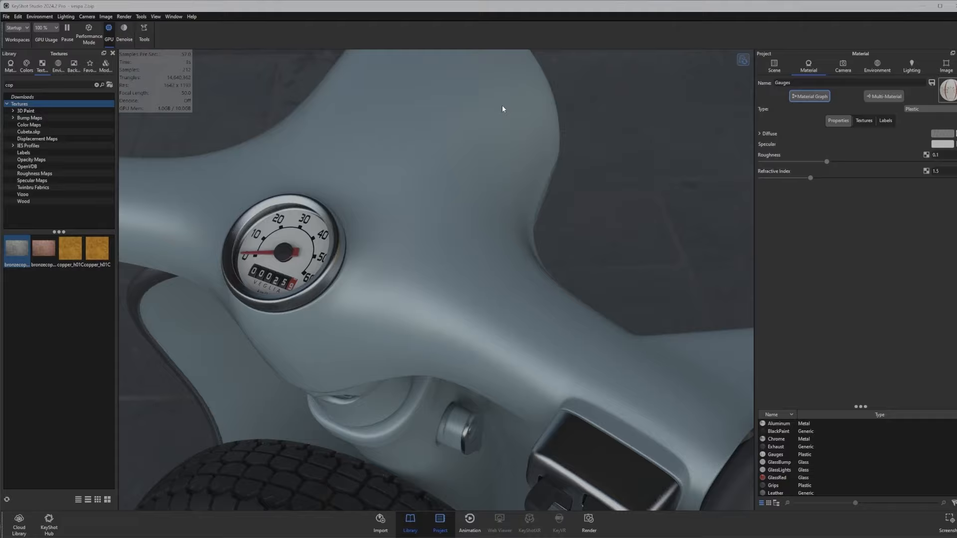
right_click(648, 150)
left_click(658, 160)
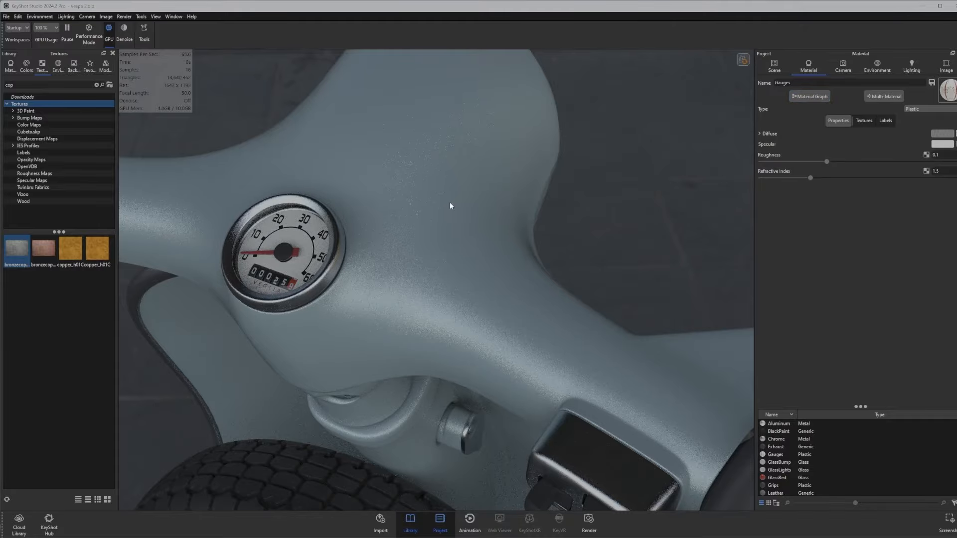
Change the seat's Leather material to the Plastic type and inspect it on the seat.
left_click_drag(450, 202, 452, 257)
scroll(433, 246, "up", 5)
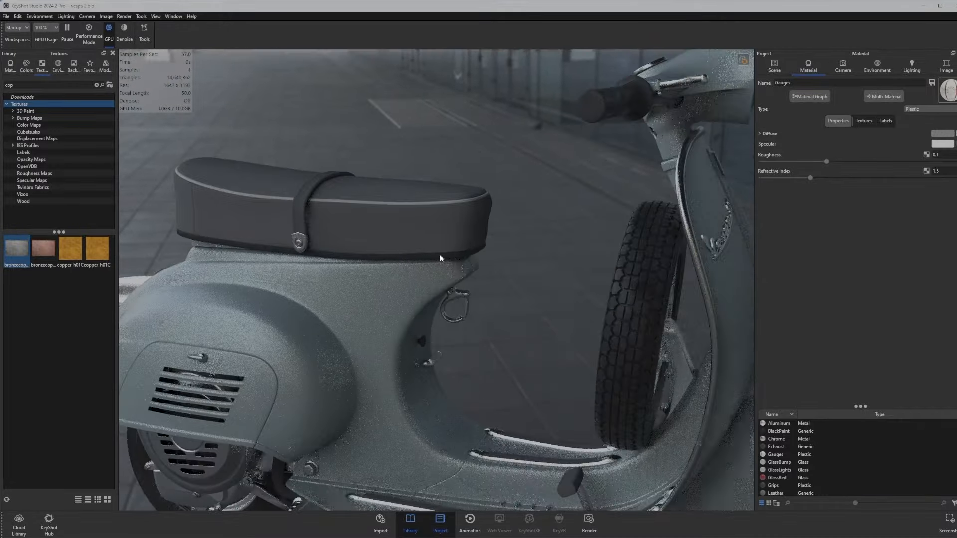
middle_click_drag(439, 255, 452, 270)
double_click(452, 273)
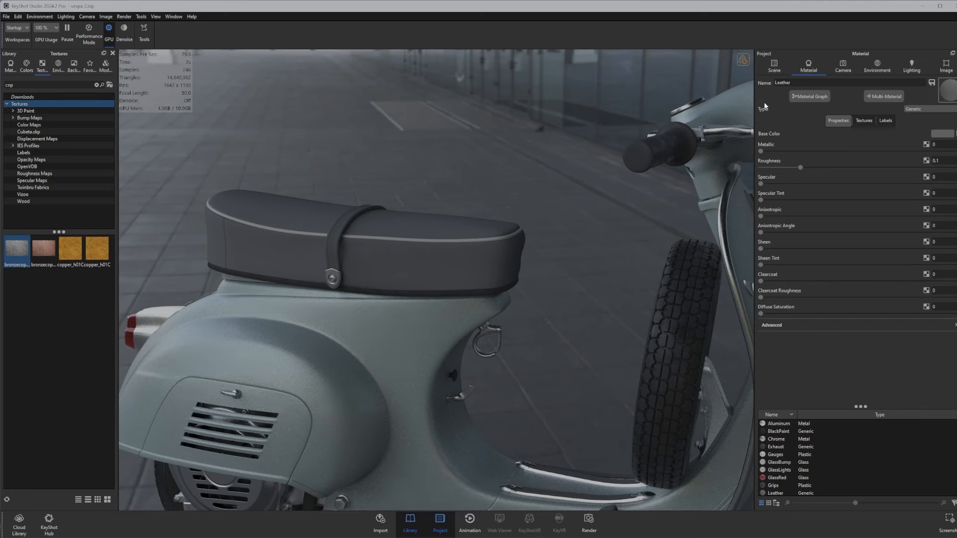
left_click(916, 108)
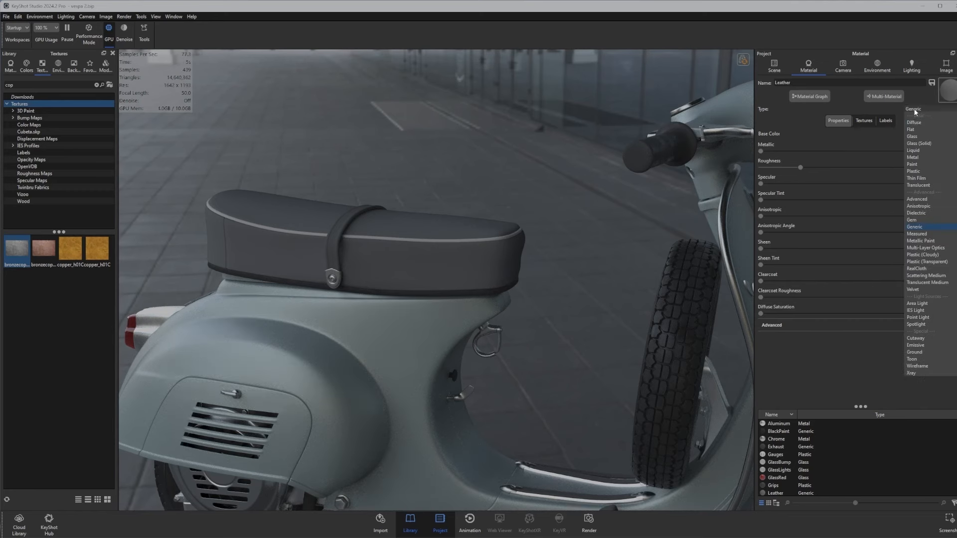
left_click(920, 172)
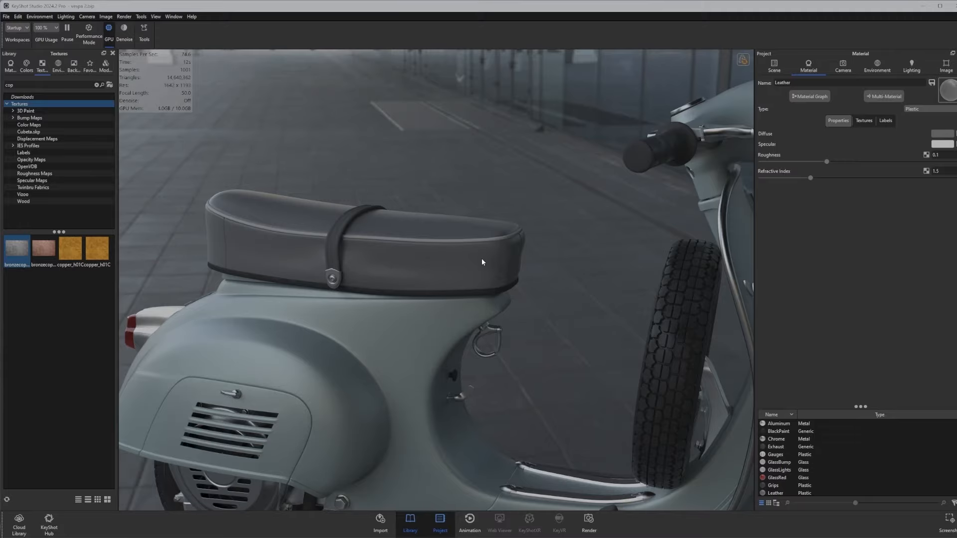
left_click_drag(482, 261, 606, 217)
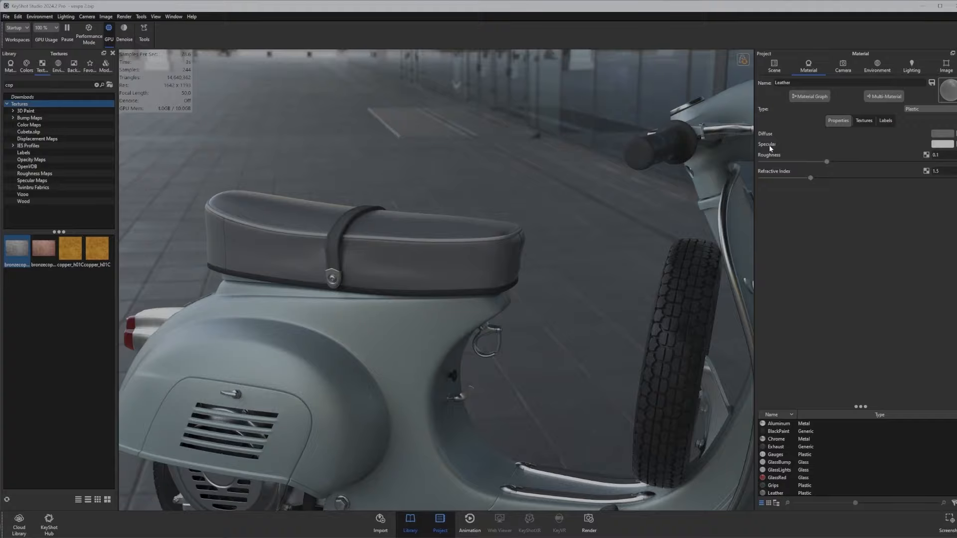
Add LeatherBMP.jpg from the 1963_Vespa_50_FBX folder as a new Texture Map node in the seat's Leather material graph.
mouse_move(770, 145)
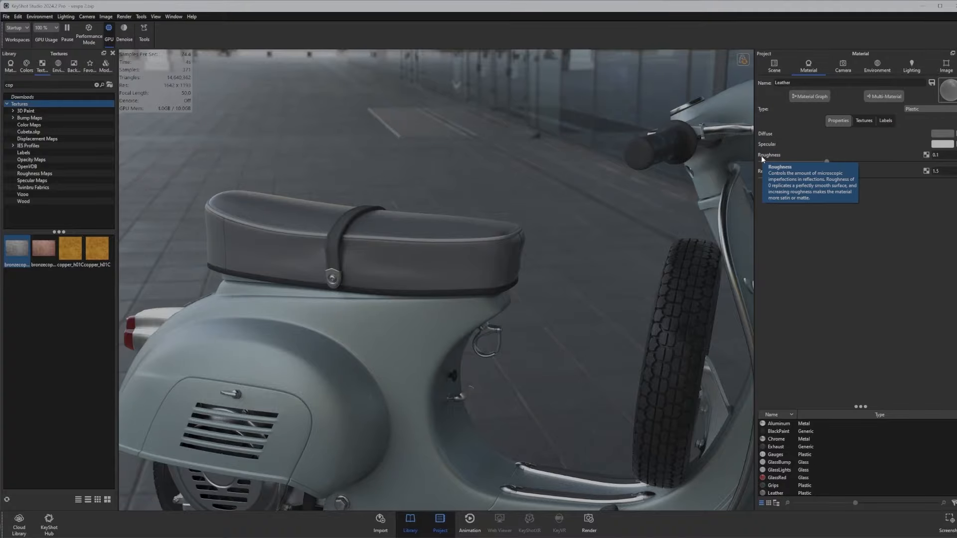
left_click_drag(315, 230, 485, 262)
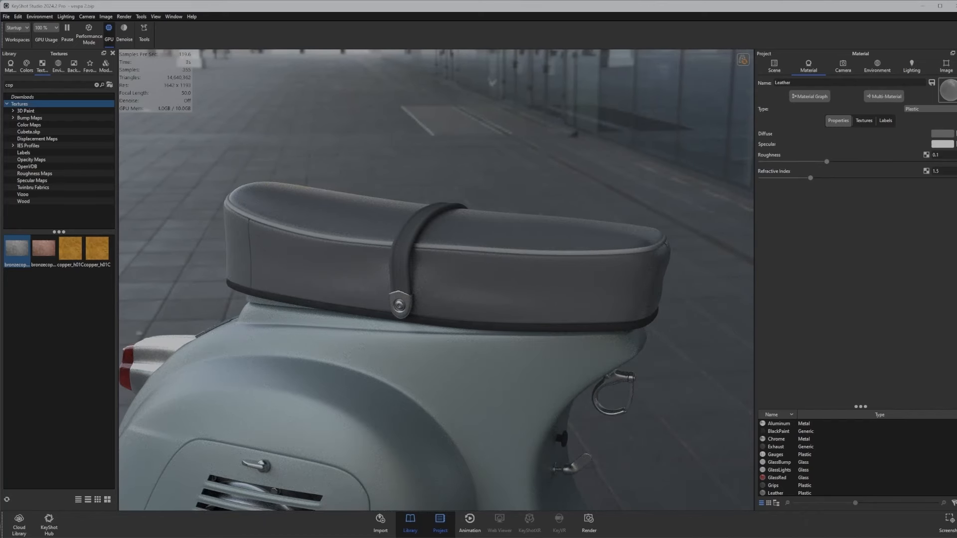
left_click_drag(0, 143, 432, 118)
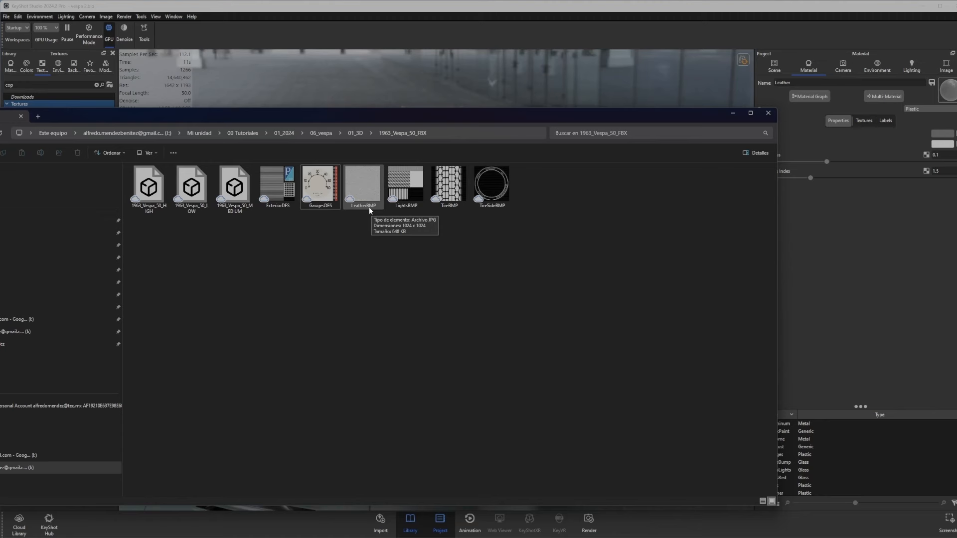
left_click_drag(401, 117, 0, 98)
left_click(813, 96)
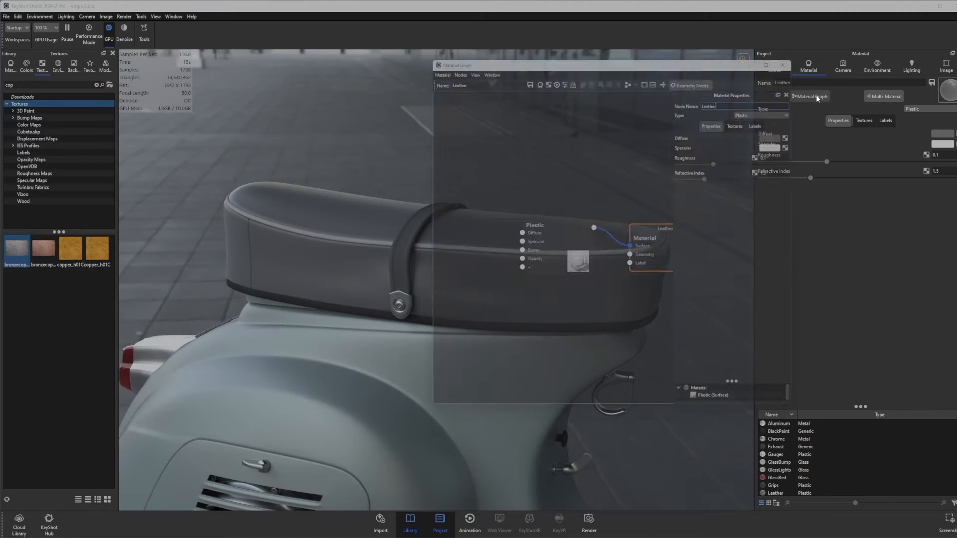
left_click_drag(0, 155, 497, 153)
left_click_drag(609, 55, 788, 61)
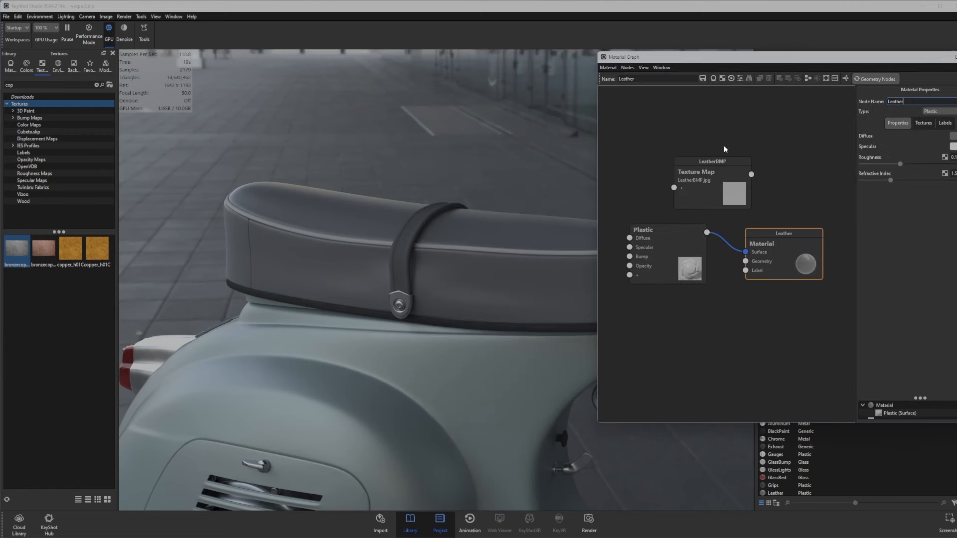
Preview the LeatherBMP texture map on the seat and set its mapping type to UV.
left_click_drag(712, 170, 698, 157)
left_click(698, 157)
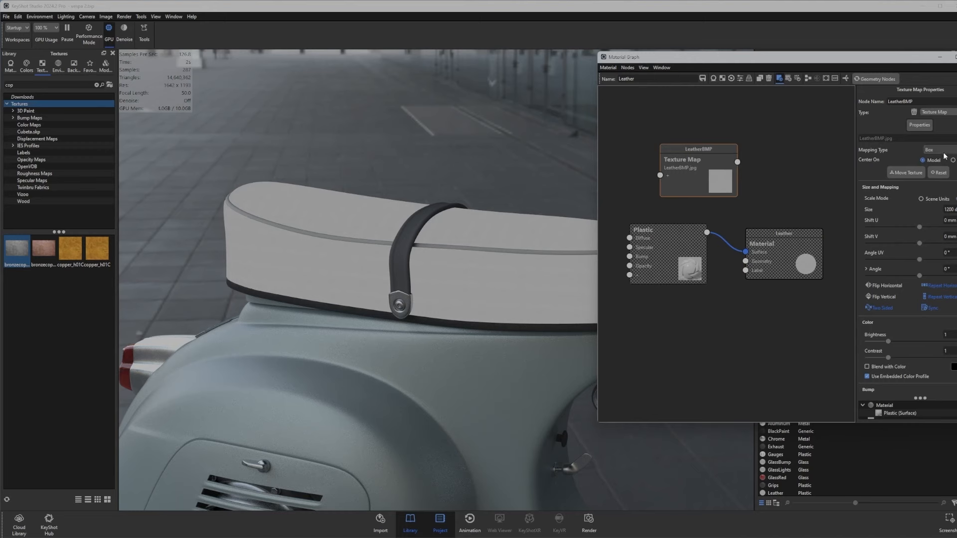
left_click_drag(808, 57, 694, 45)
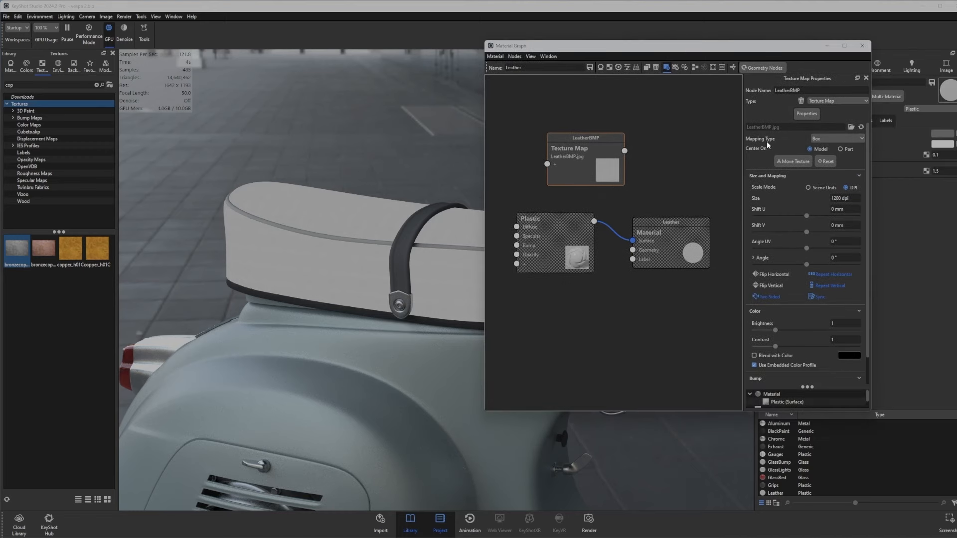
left_click(818, 139)
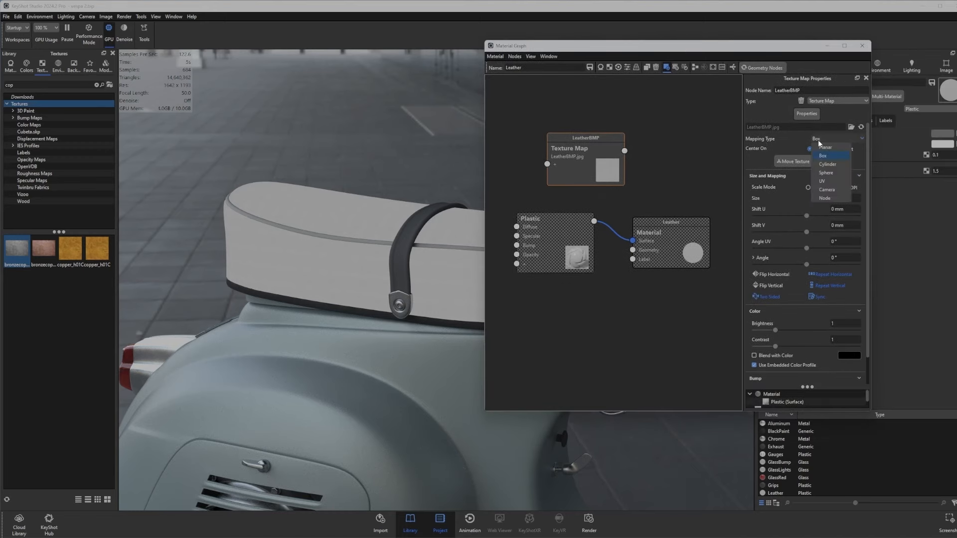
left_click(828, 181)
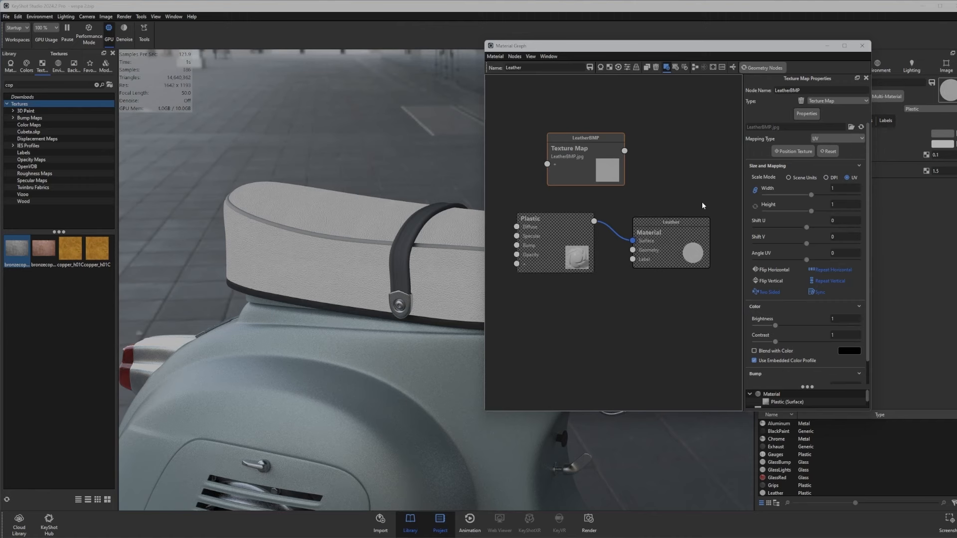
Connect the LeatherBMP map to the Plastic node's Bump input, tidy the node layout and inspect the seat.
left_click_drag(625, 150, 517, 247)
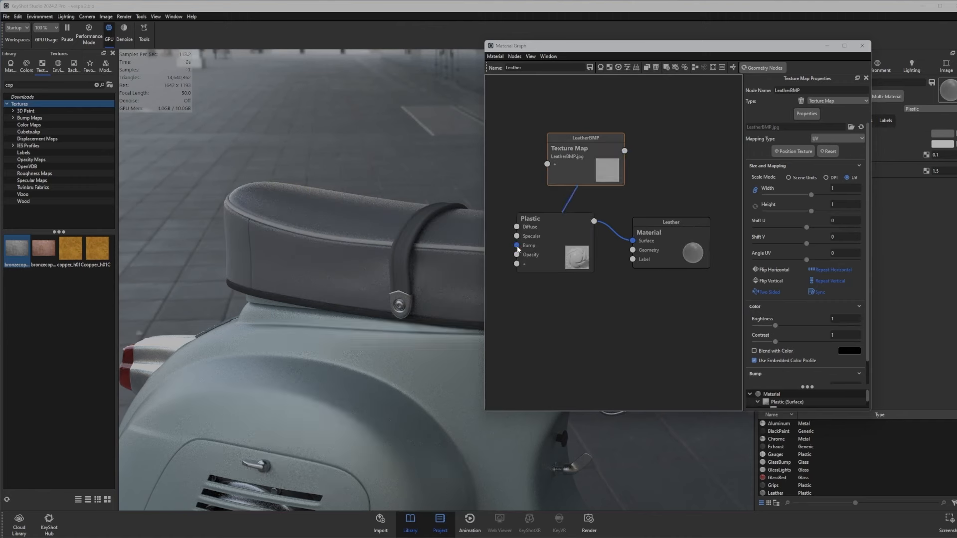
left_click_drag(570, 166, 463, 252)
left_click_drag(553, 243, 585, 237)
left_click_drag(652, 245, 682, 223)
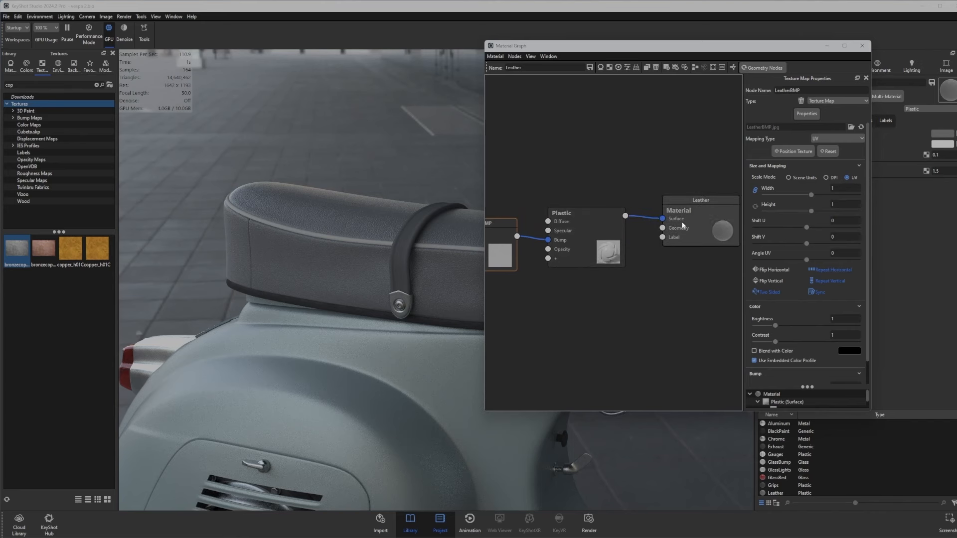
left_click_drag(583, 254, 587, 261)
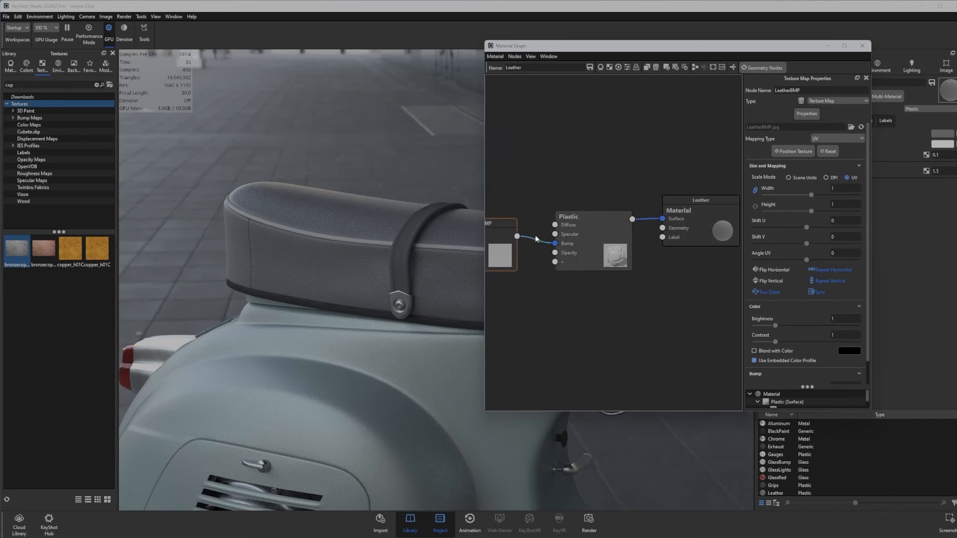
left_click_drag(519, 246, 509, 251)
left_click_drag(574, 246, 566, 244)
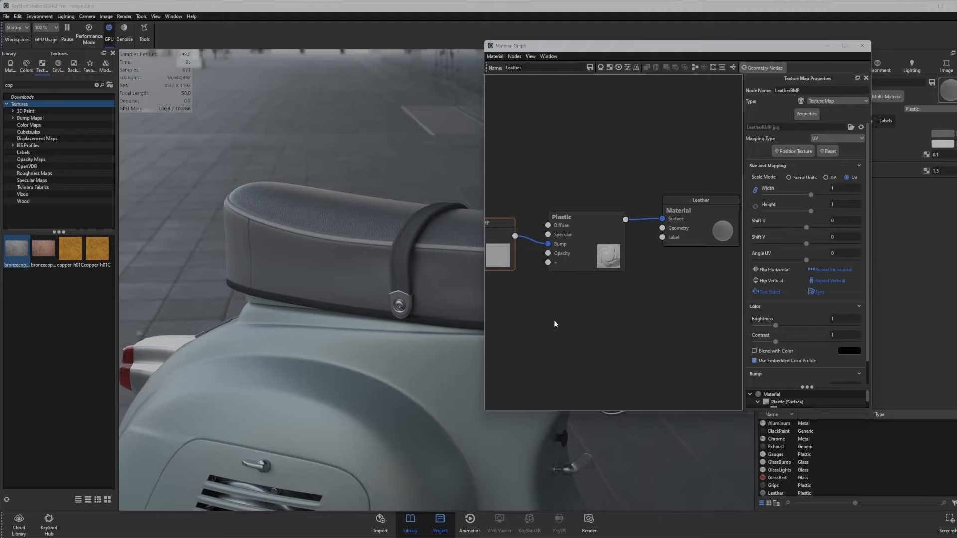
mouse_move(462, 303)
left_mouse_down()
mouse_move(384, 321)
mouse_move(289, 308)
mouse_move(446, 311)
left_mouse_up()
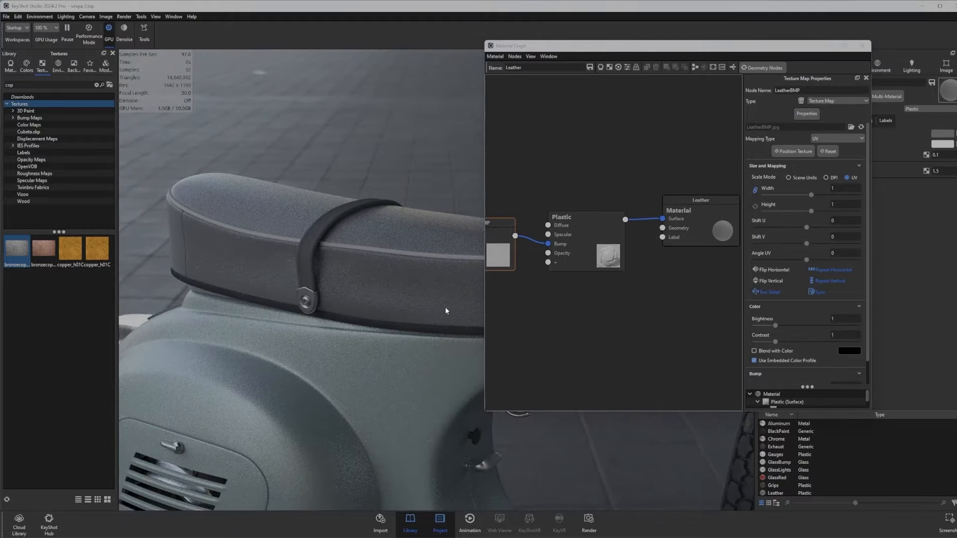
Add a procedural Leather texture node below the Plastic node and open its properties.
right_click(554, 316)
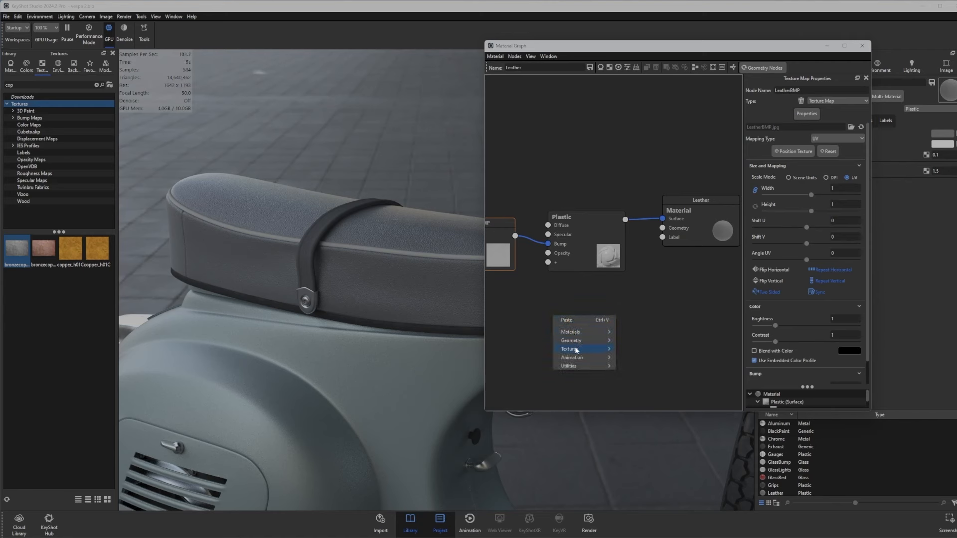
mouse_move(577, 350)
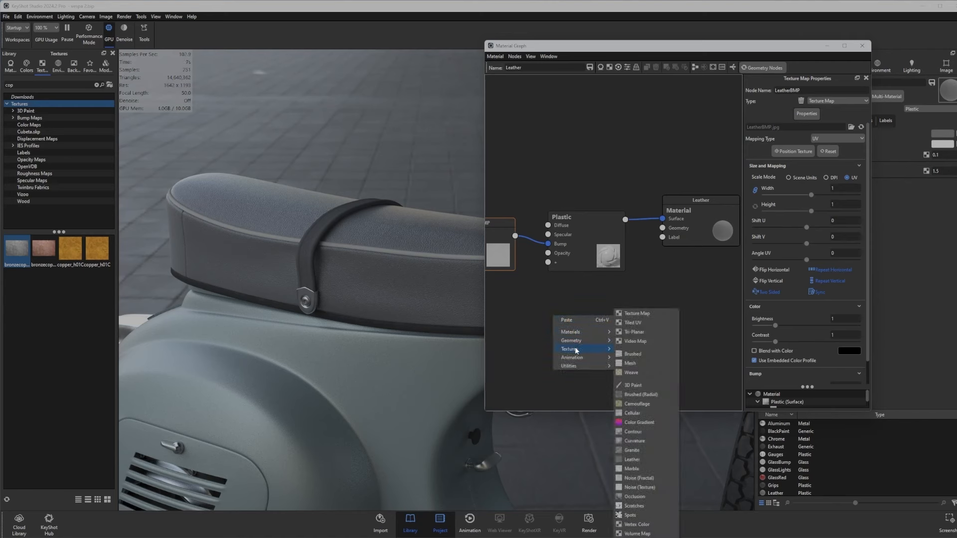
left_click(638, 460)
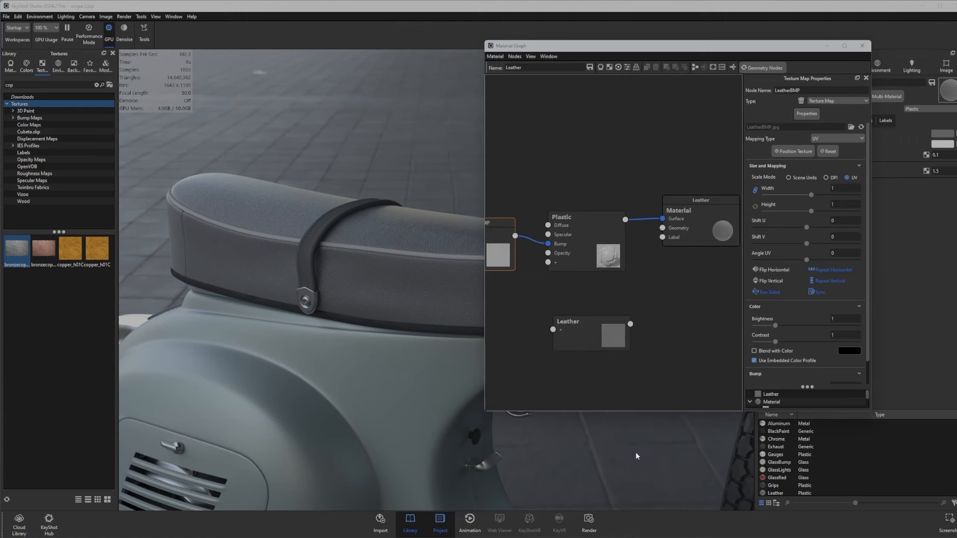
left_click_drag(578, 333, 554, 335)
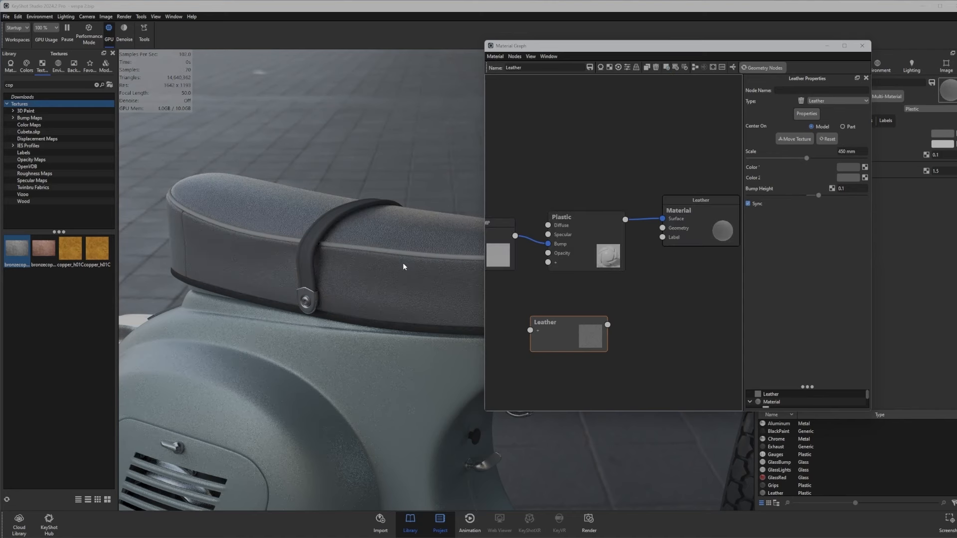
Set the Leather texture node's Color 1 to a grayscale brightness of 15%.
left_click(847, 168)
left_click(935, 316)
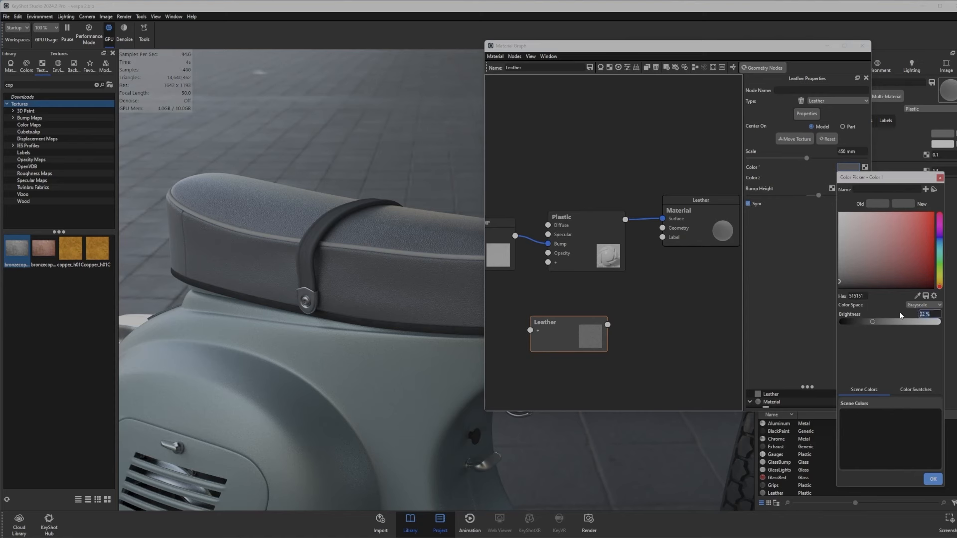
type("20")
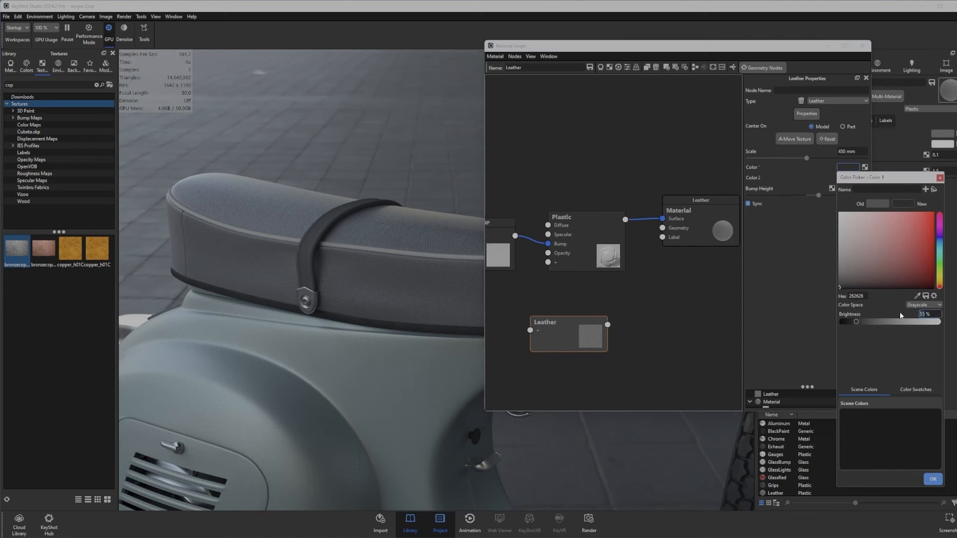
left_click(934, 479)
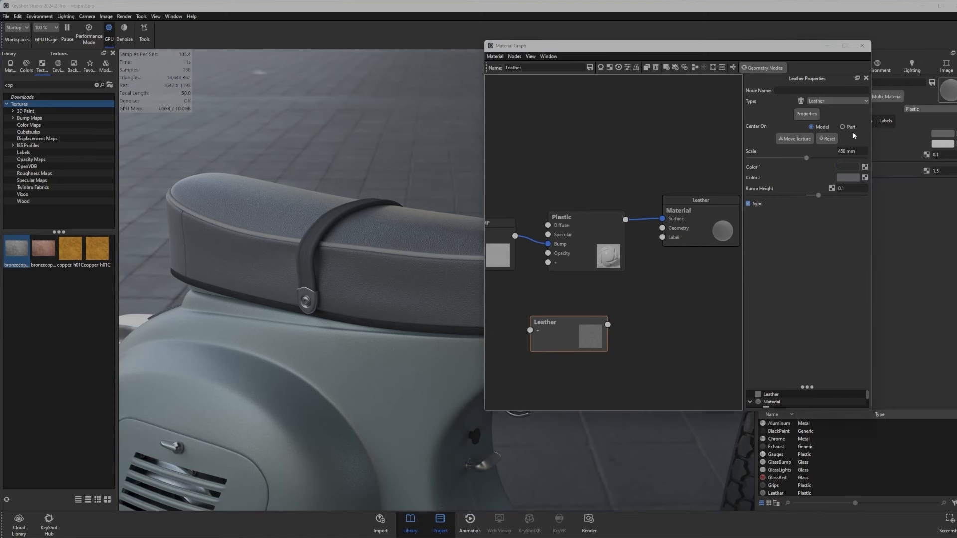
Set the Leather texture node's Color 2 to a dark brown, hex 1F1510, using the RGB color space.
left_click(849, 178)
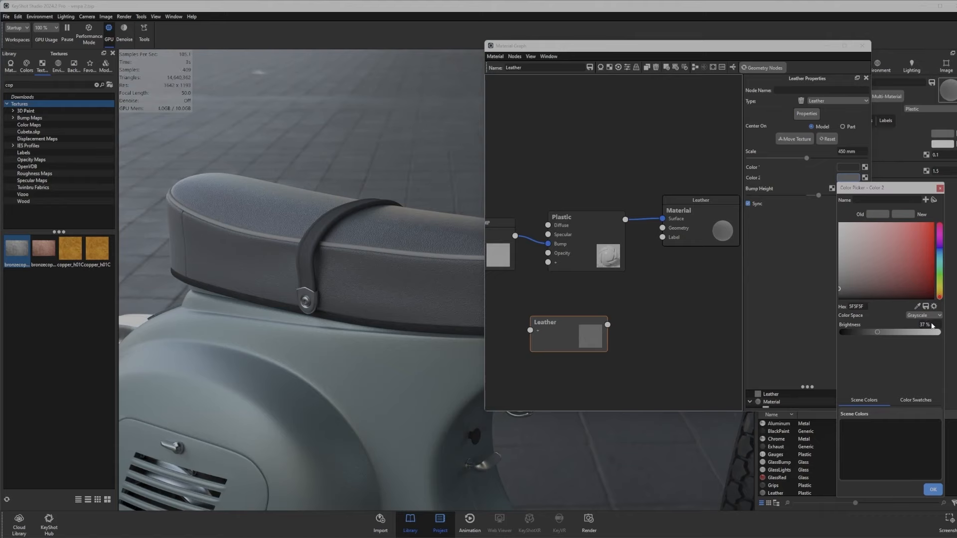
left_click(923, 315)
left_click(920, 331)
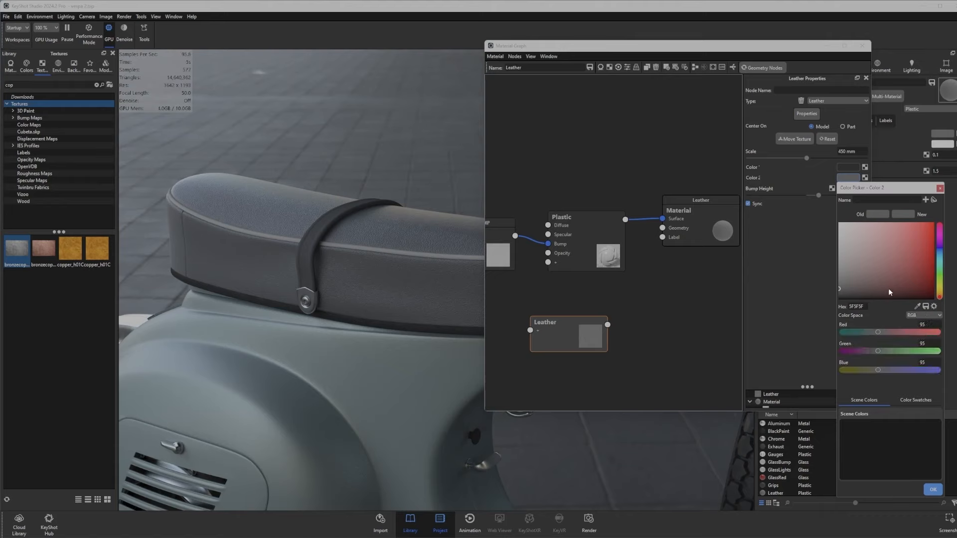
left_click(891, 294)
left_click_drag(939, 298, 941, 296)
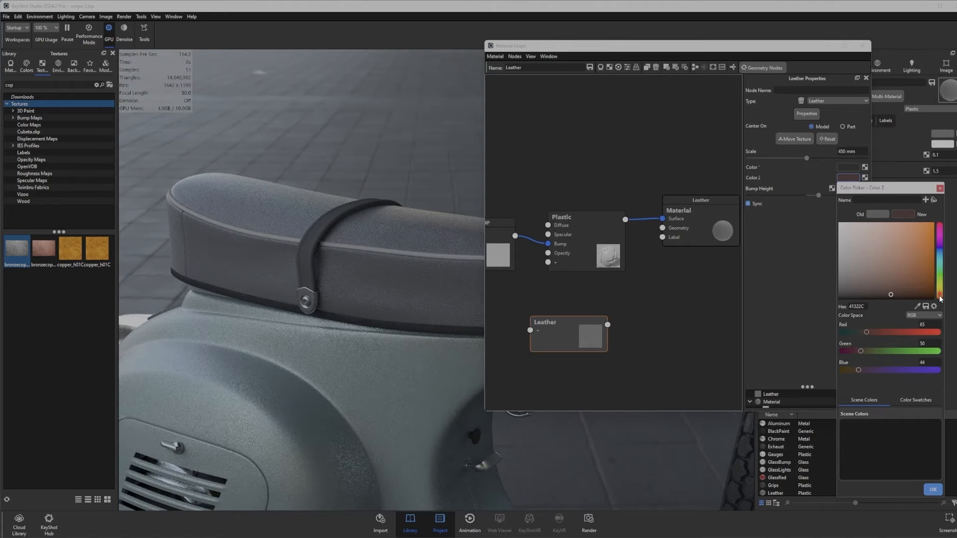
left_click(905, 295)
left_click_drag(906, 296, 910, 301)
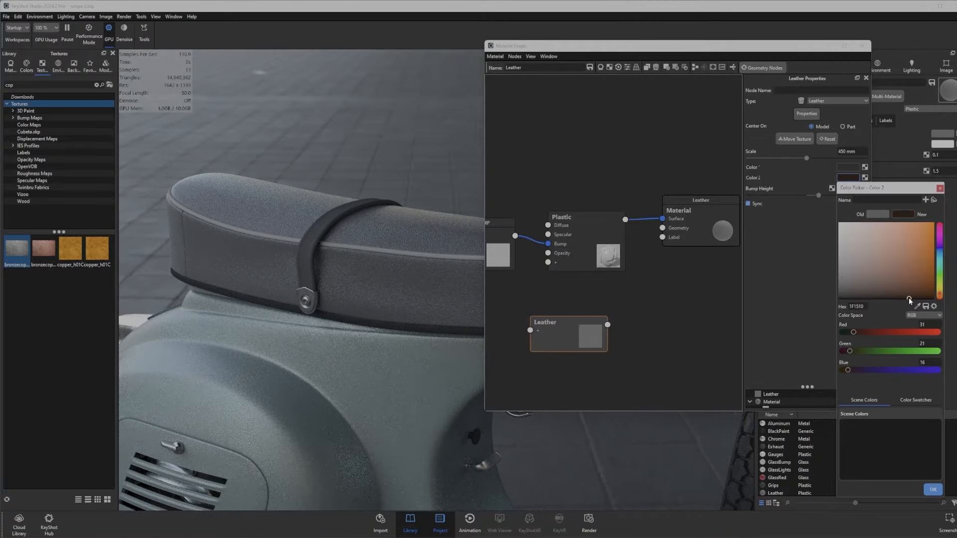
left_click(932, 489)
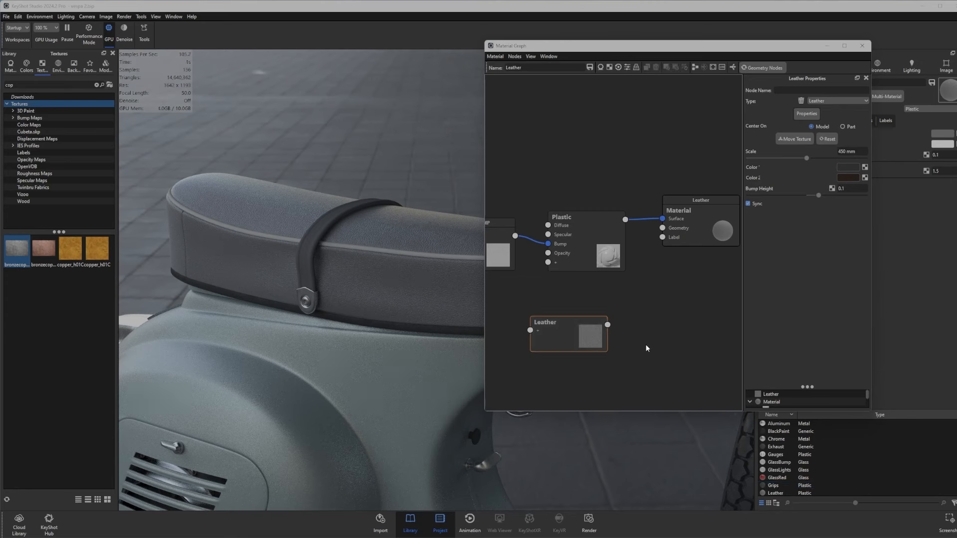
Connect the Leather texture node to the Plastic node's Diffuse input, rearrange the nodes and inspect the seat.
left_click_drag(607, 324, 548, 225)
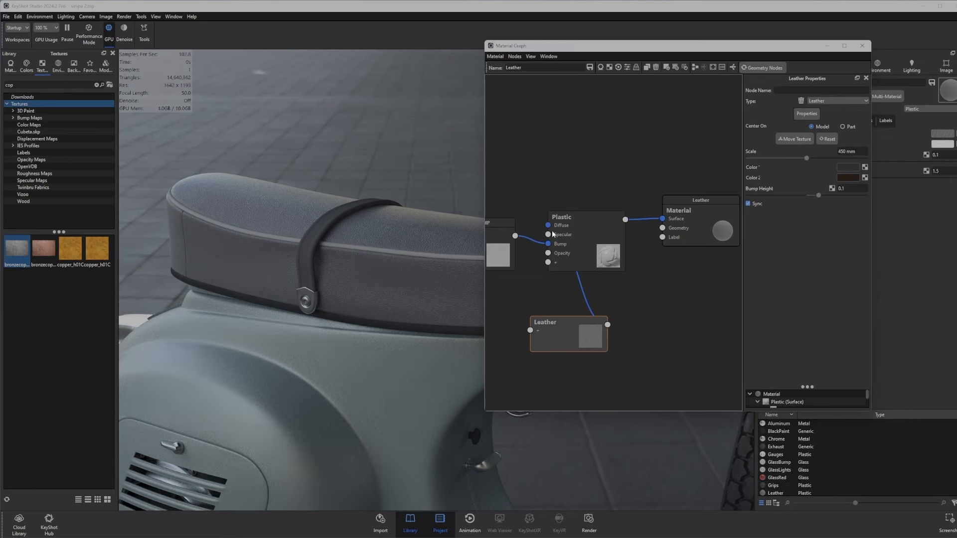
left_click_drag(575, 343, 507, 159)
left_click_drag(584, 242, 626, 209)
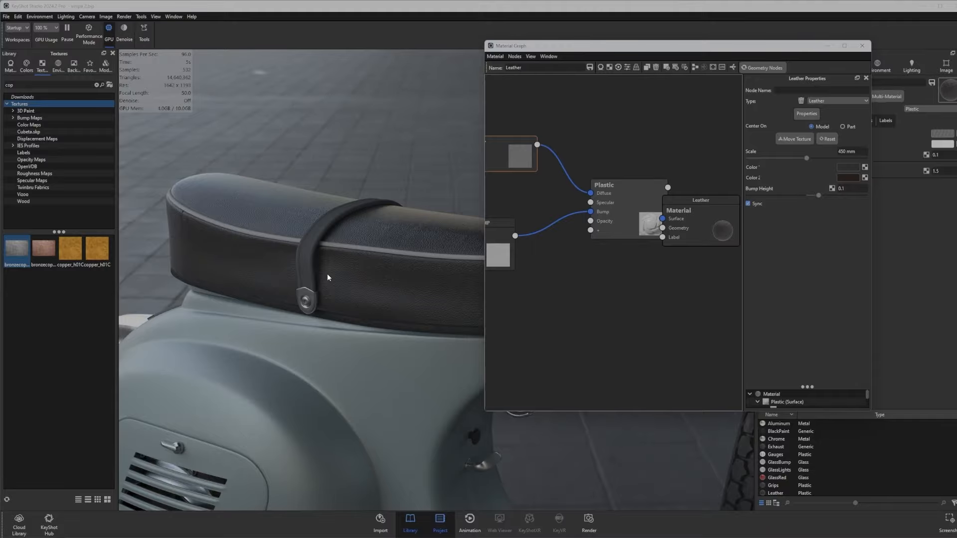
left_click_drag(417, 274, 366, 296)
Add a Noise (Fractal) texture node to the graph, preview it on the seat and set its scale to 500 mm.
left_click(593, 321)
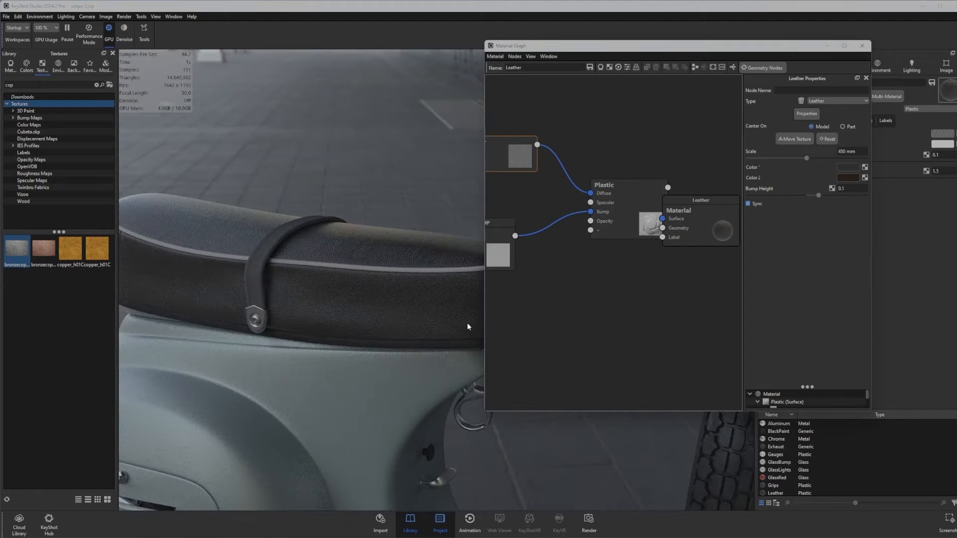
right_click(598, 326)
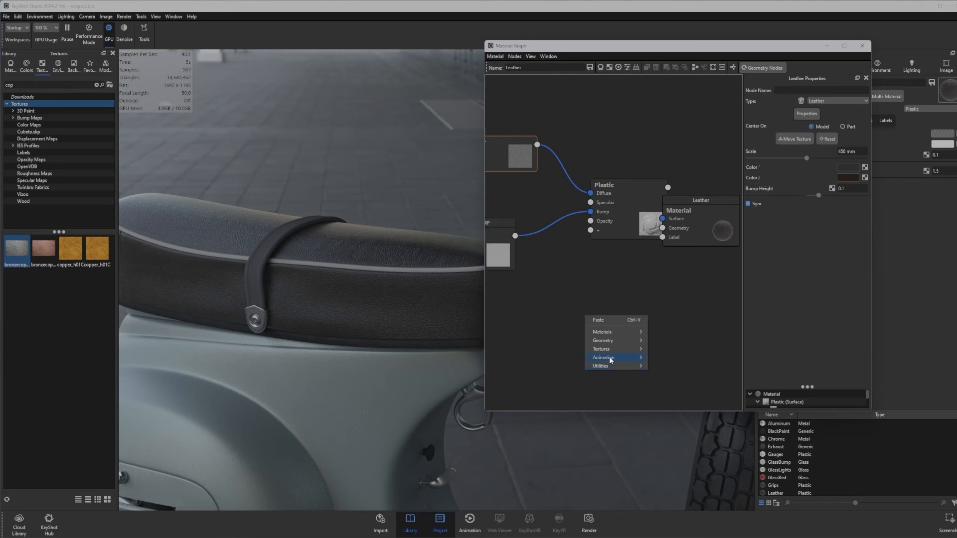
mouse_move(609, 352)
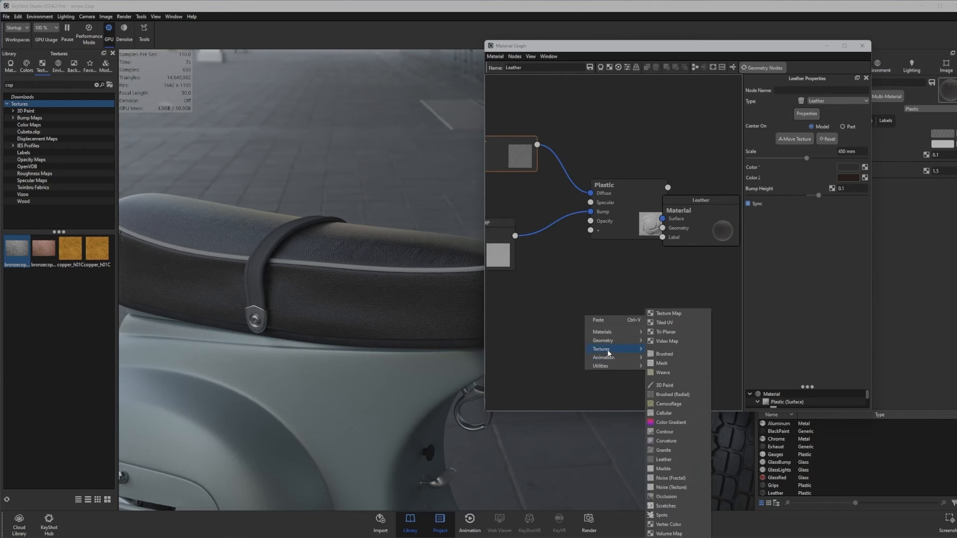
left_click(669, 484)
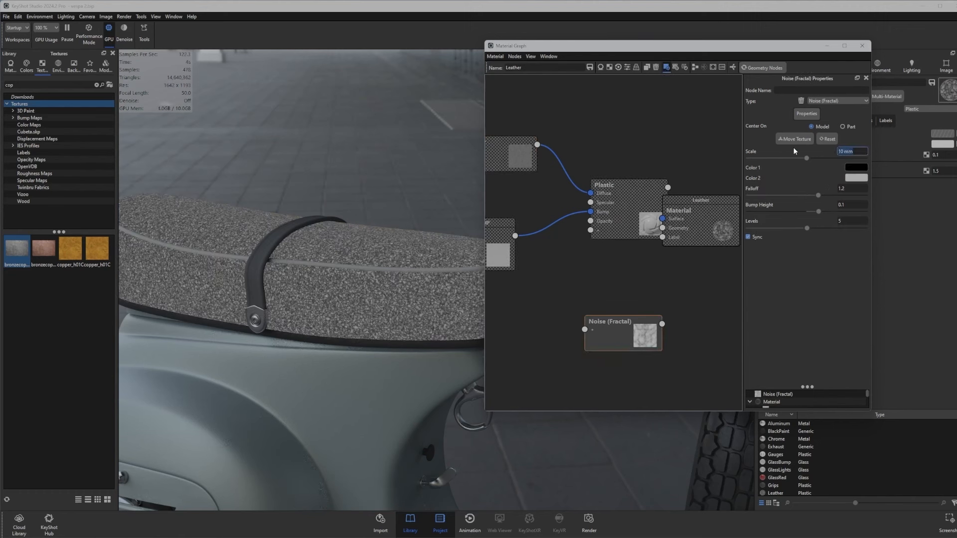
type("500")
key("Return")
left_click(659, 328)
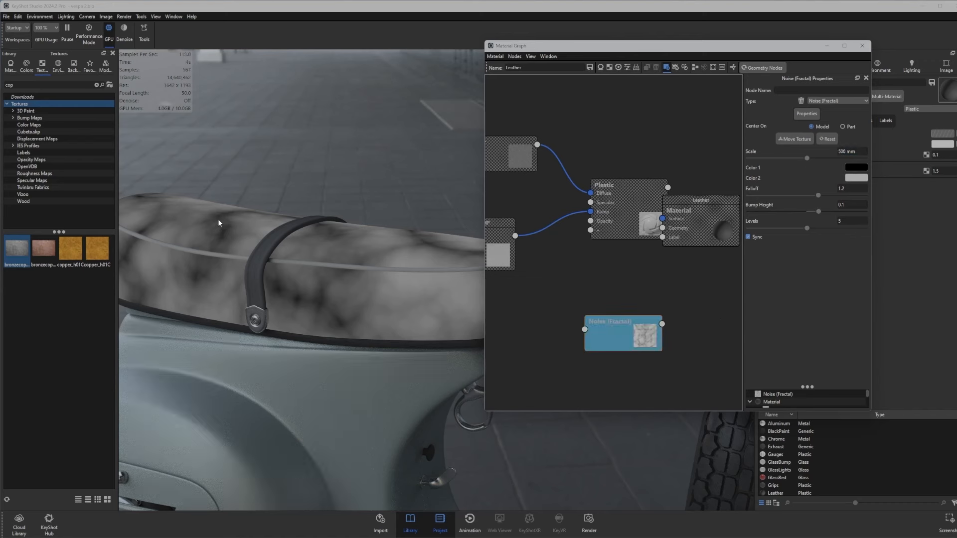
Set the Noise (Fractal) node's Color 1 to a grayscale brightness of 20%.
left_click(856, 168)
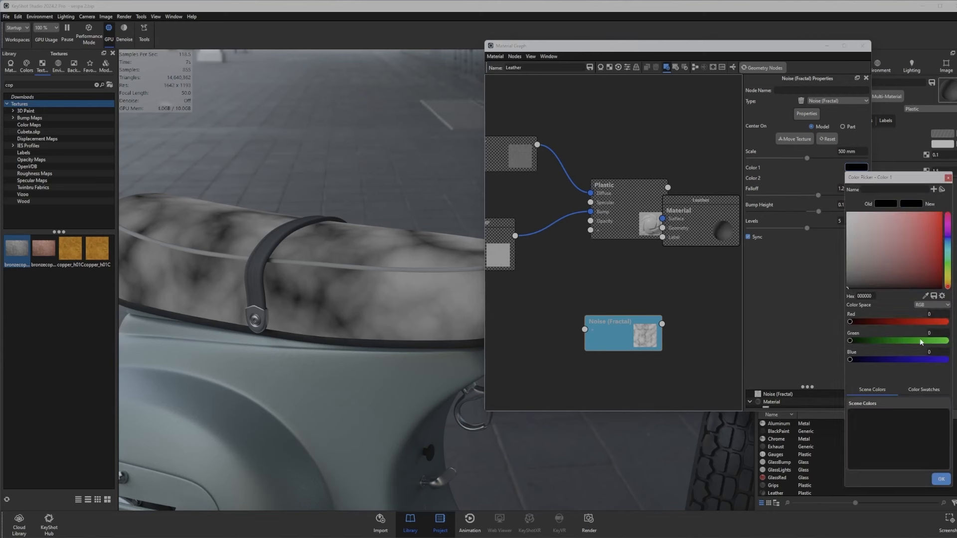
left_click(937, 306)
left_click(934, 335)
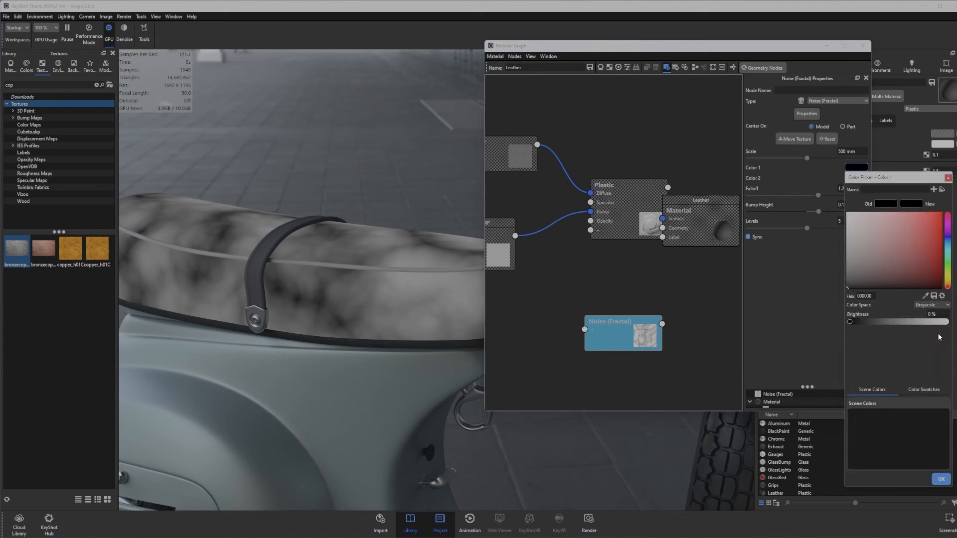
left_click_drag(940, 315, 927, 315)
type("20")
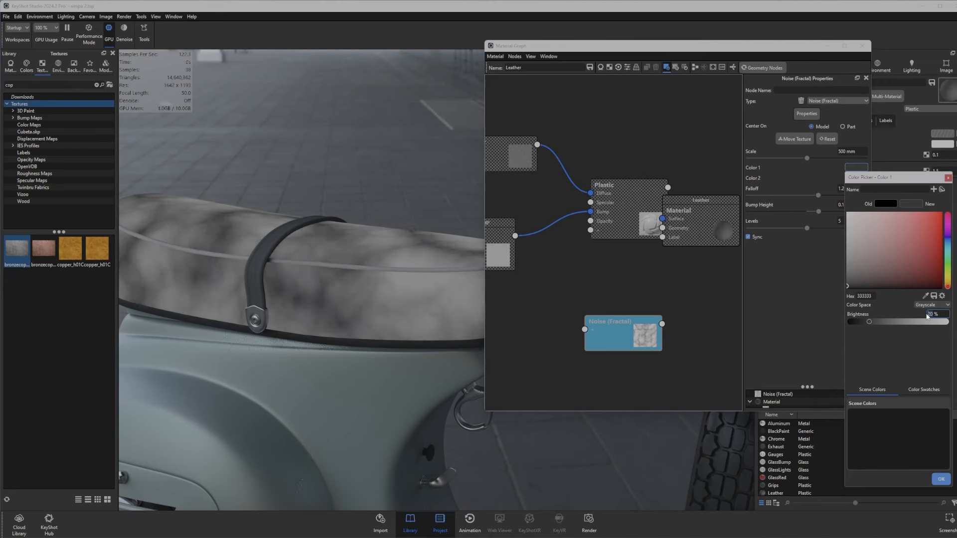
left_click(942, 479)
Set the Noise (Fractal) node's Color 2 to a grayscale brightness of 60%.
left_click(856, 169)
left_click(948, 178)
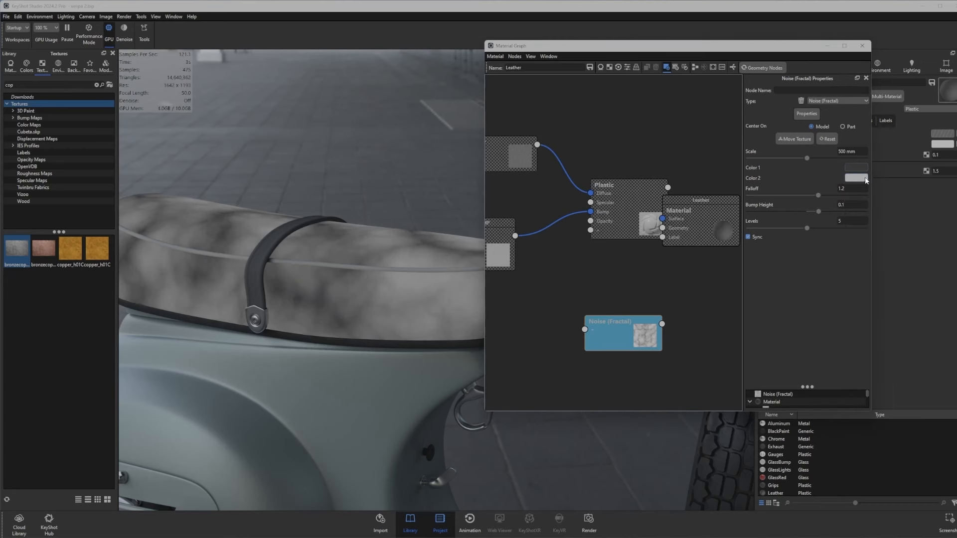
left_click(856, 178)
double_click(936, 325)
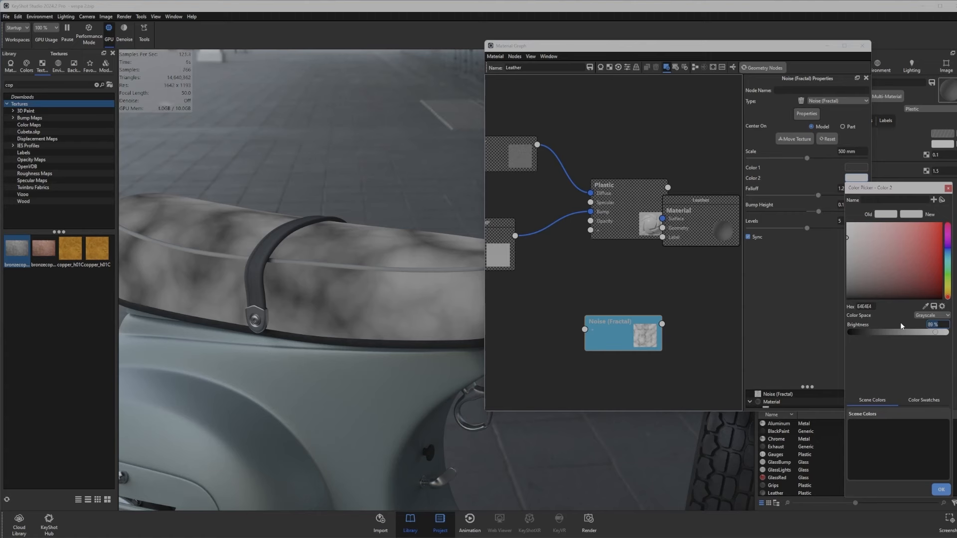
type("60")
left_click(940, 490)
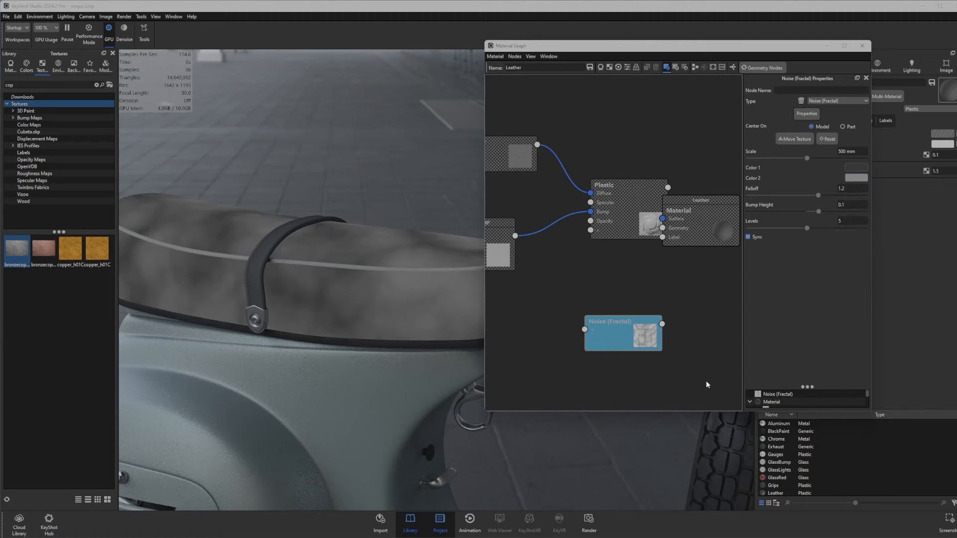
Connect the Noise (Fractal) node to the Plastic node's Specular input, place it between the other two texture nodes and inspect the seat.
left_click_drag(662, 324, 591, 203)
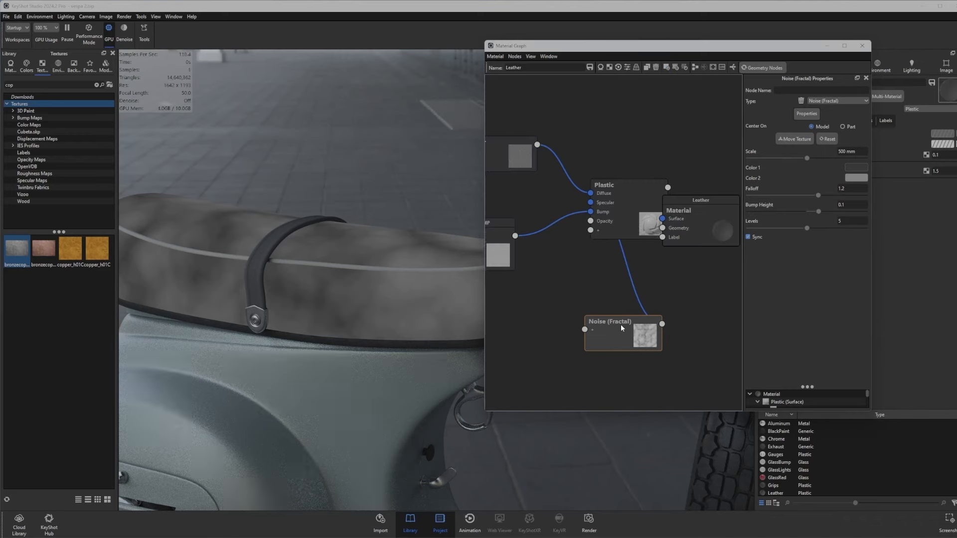
left_click_drag(629, 335, 529, 272)
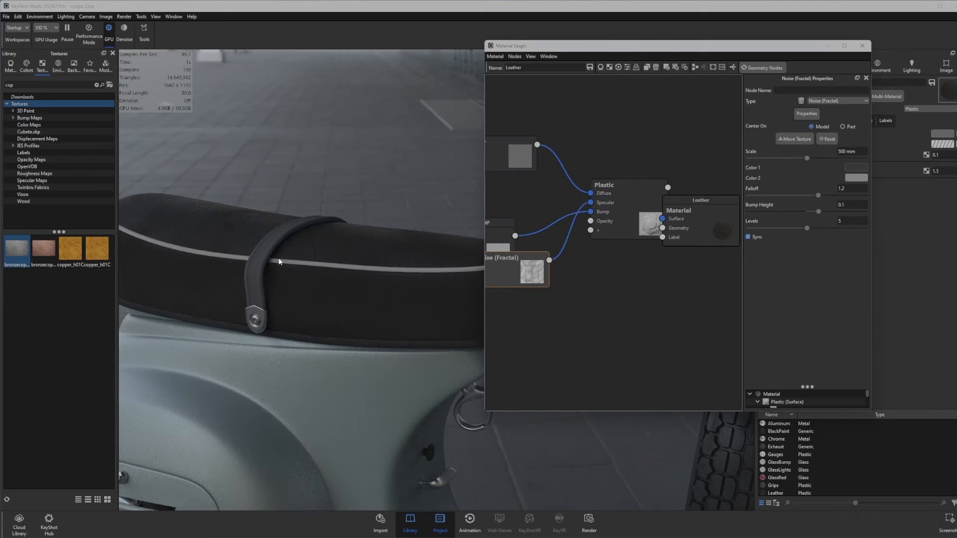
scroll(299, 268, "down", 4)
left_click_drag(345, 281, 356, 282)
scroll(357, 282, "up", 3)
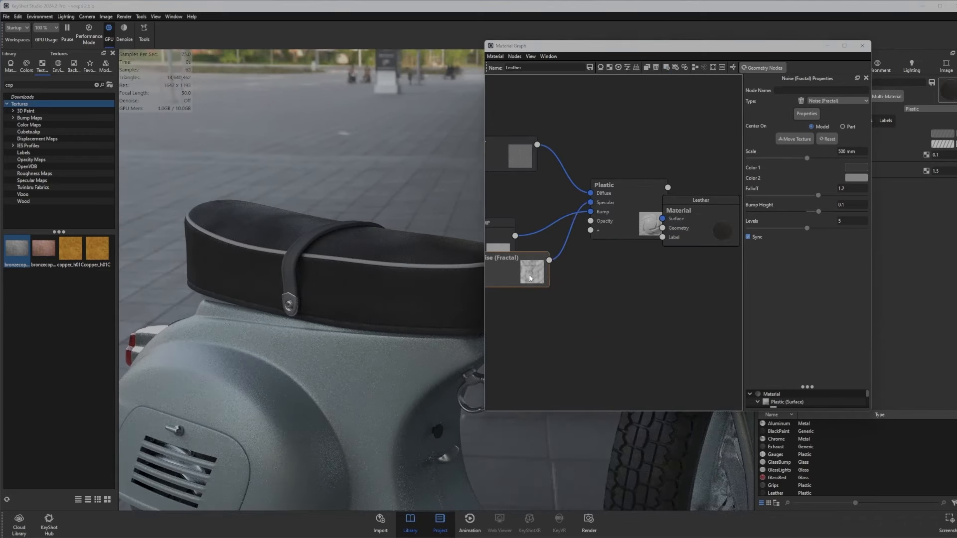
left_click_drag(529, 277, 495, 203)
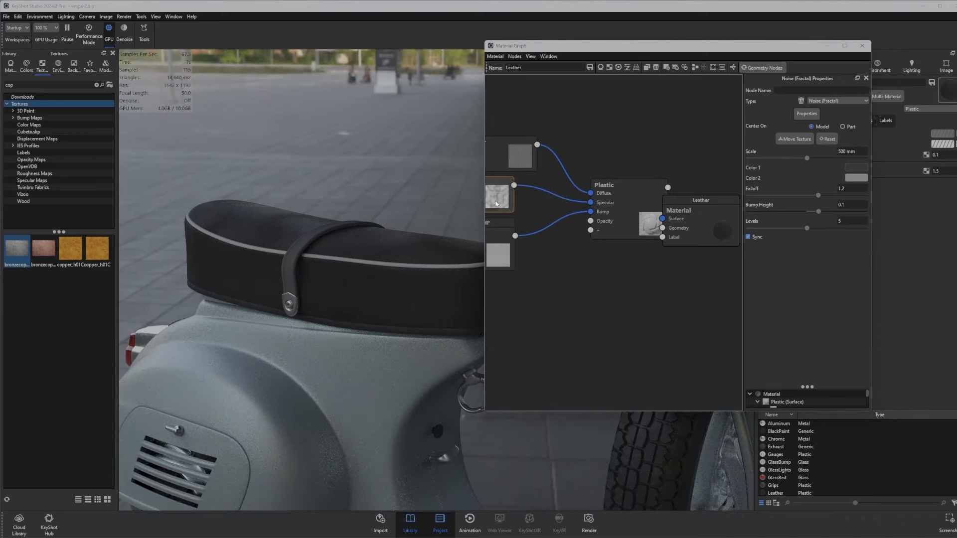
Insert a Color To Number utility node between the Noise (Fractal) node and Plastic's Specular input, and preview it on the seat.
right_click(555, 195)
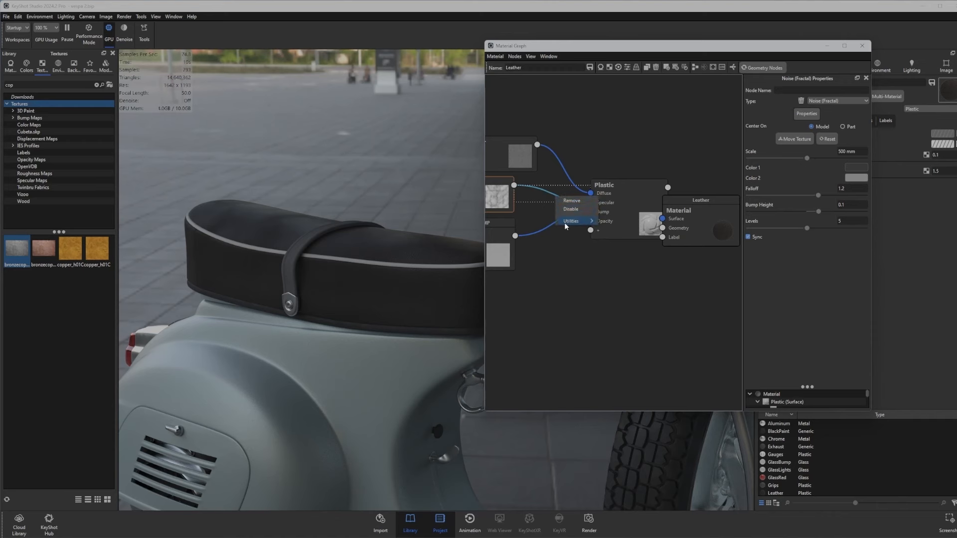
mouse_move(567, 224)
left_click(640, 270)
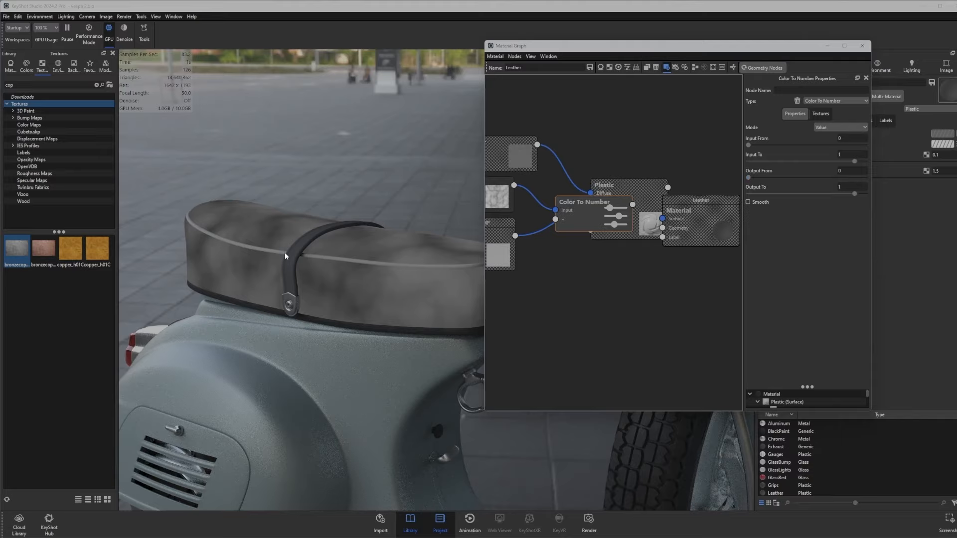
left_click_drag(353, 218, 308, 250)
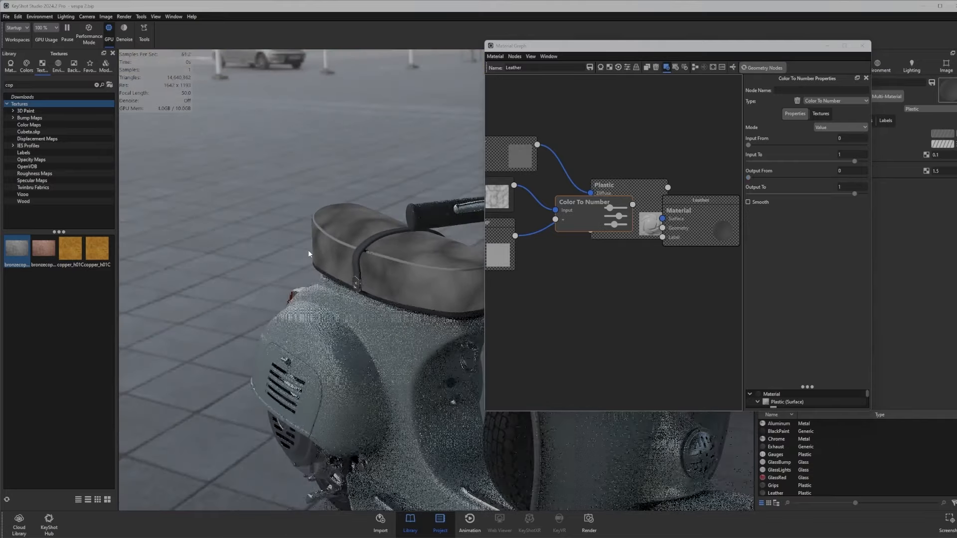
Raise the Color To Number node's Output From to about 0.281, end the color preview and inspect the finished seat leather.
left_click_drag(748, 177, 782, 181)
left_click_drag(470, 225, 293, 258)
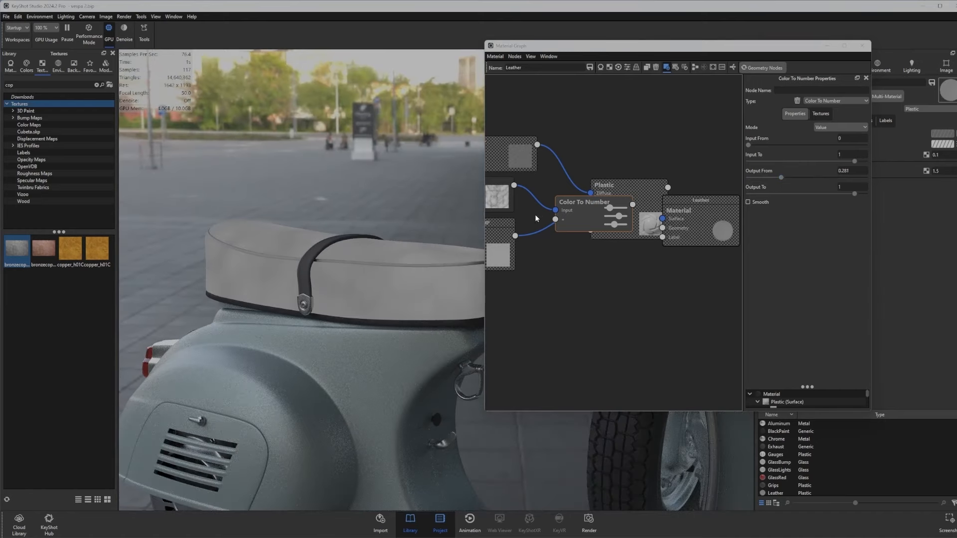
left_click(580, 219)
key("c")
left_click_drag(364, 300, 251, 222)
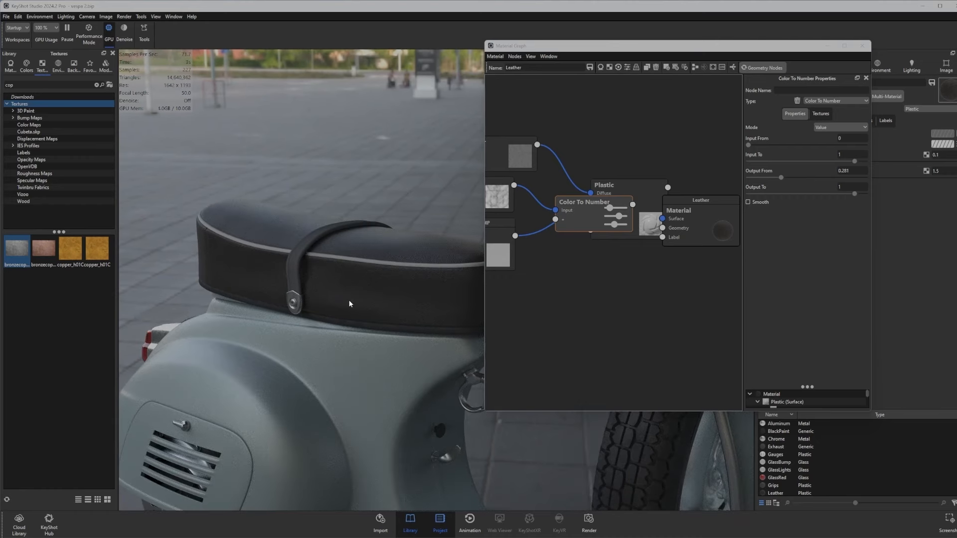
scroll(349, 300, "down", 4)
mouse_move(331, 358)
left_mouse_down()
mouse_move(476, 336)
mouse_move(452, 390)
mouse_move(321, 357)
left_mouse_up()
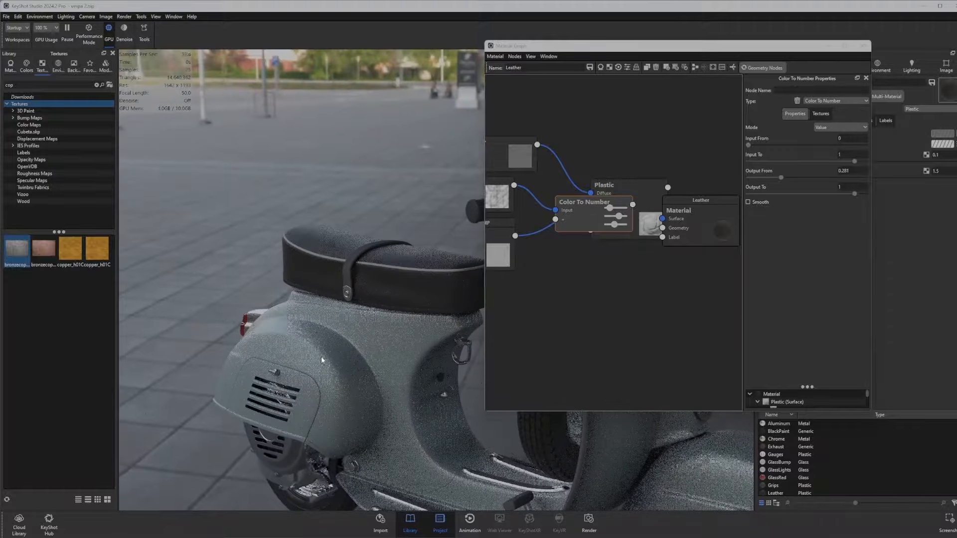
Close the seat's material graph and change the seat strap's Rubber material to the Plastic type.
left_click(867, 49)
scroll(329, 260, "up", 3)
double_click(299, 279)
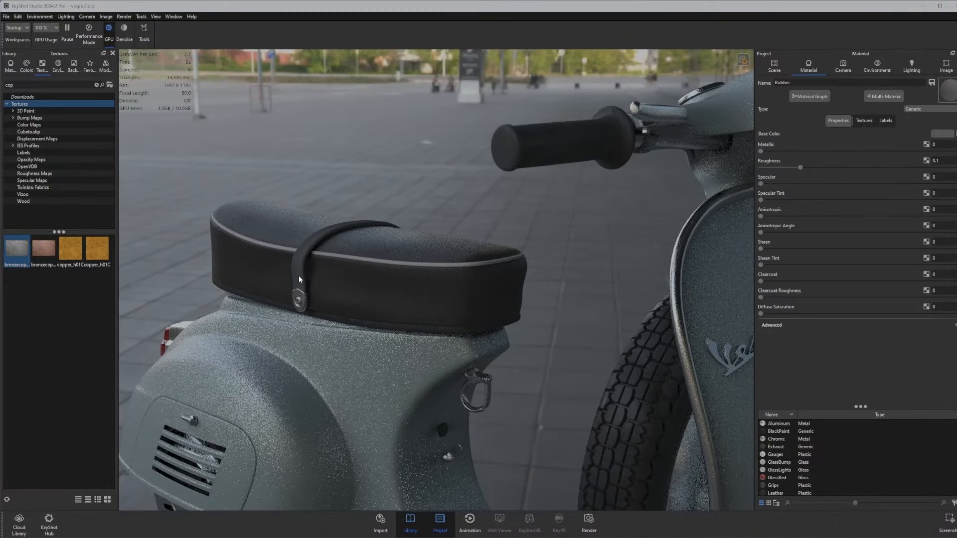
left_click_drag(277, 286, 486, 249)
left_click(922, 109)
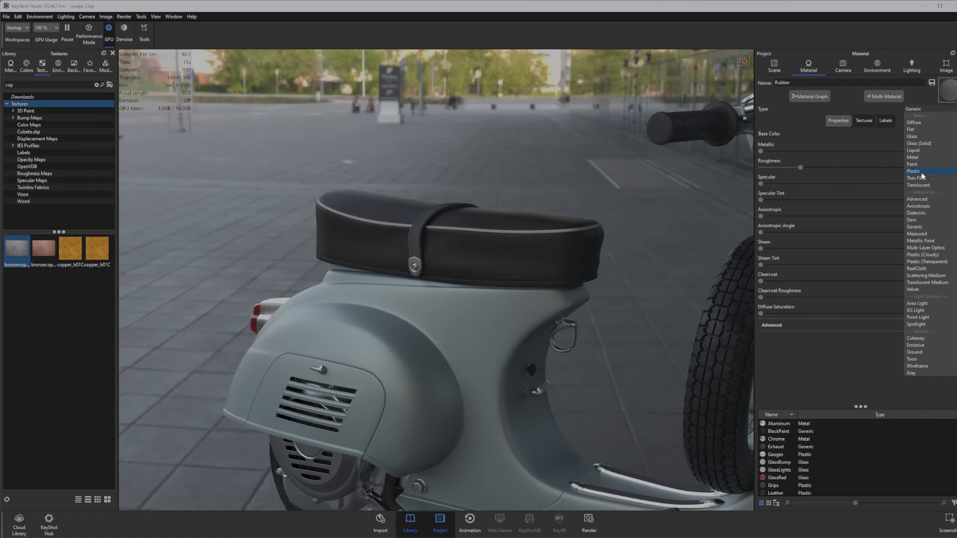
left_click(921, 172)
Set the Rubber material's diffuse color to a grayscale brightness of 10% and open its material graph.
left_click(941, 135)
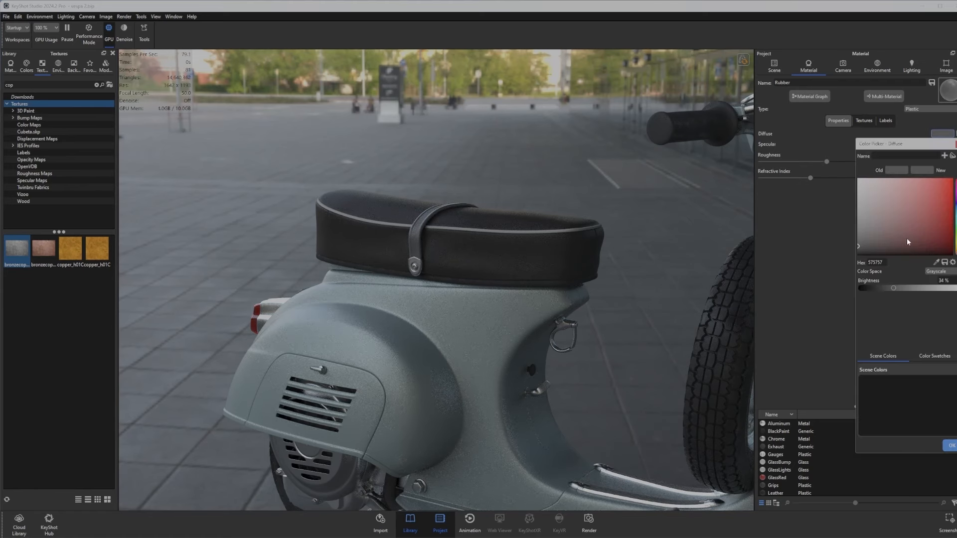
left_click(947, 281)
type("10")
key("Return")
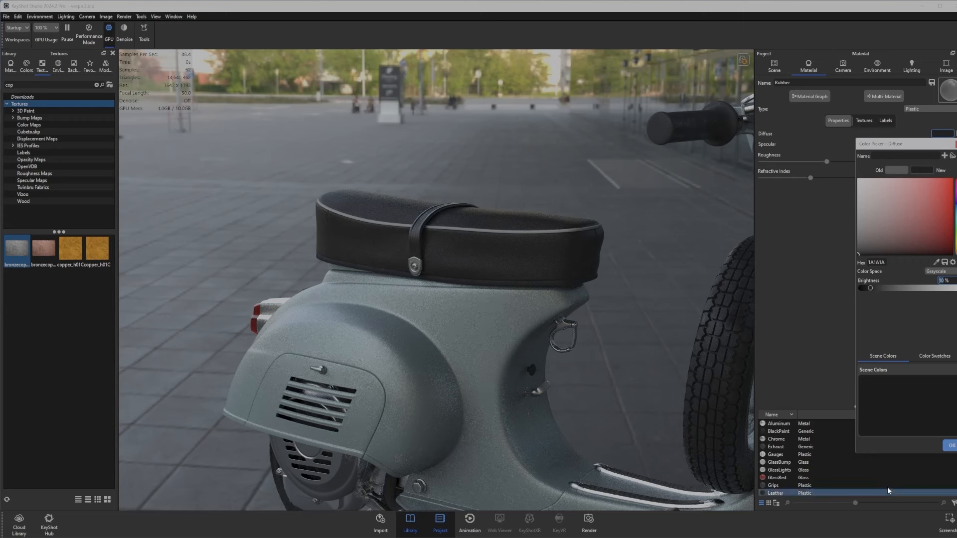
left_click(952, 445)
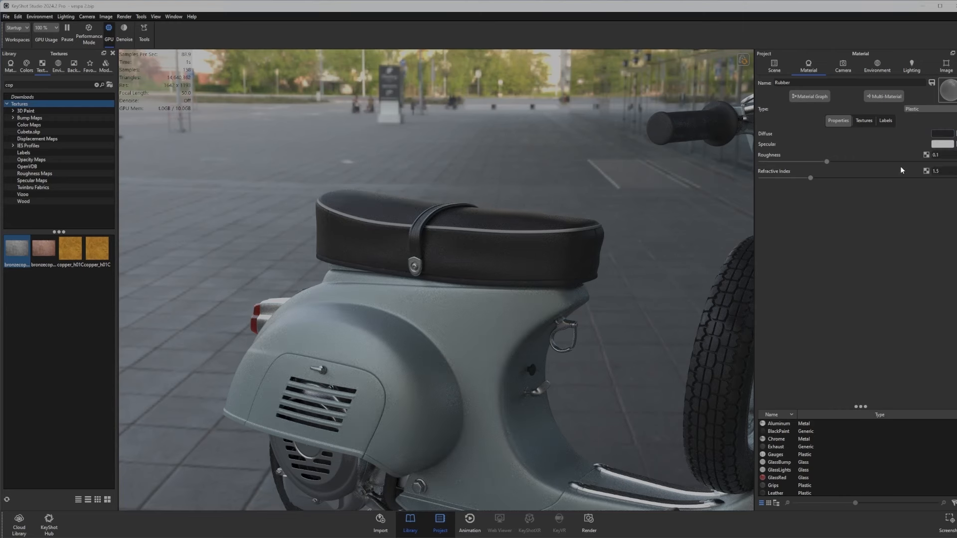
left_click(802, 98)
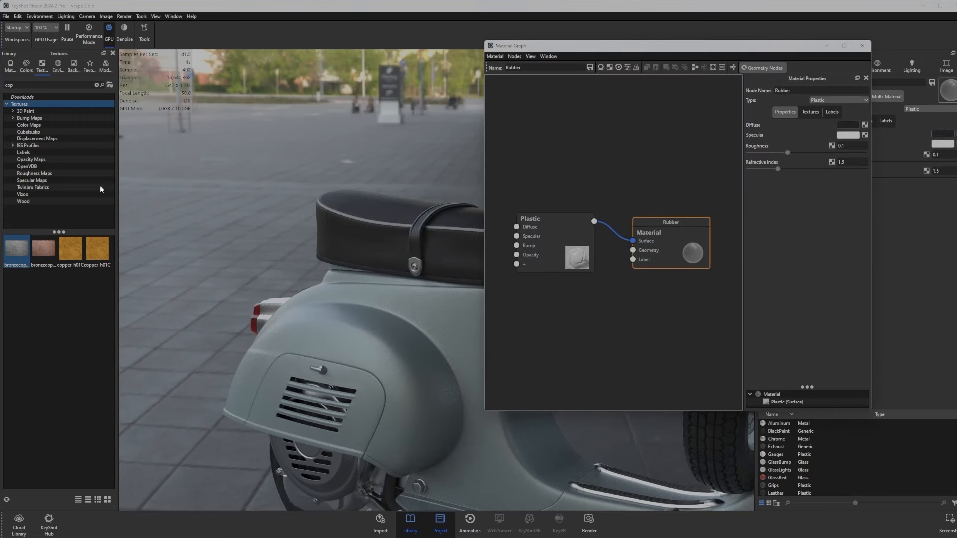
right_click(518, 325)
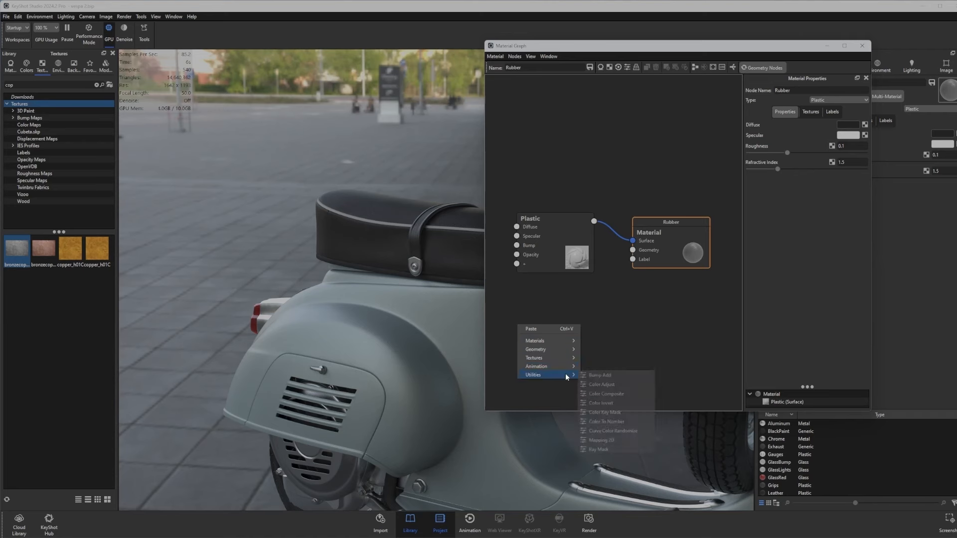
mouse_move(561, 358)
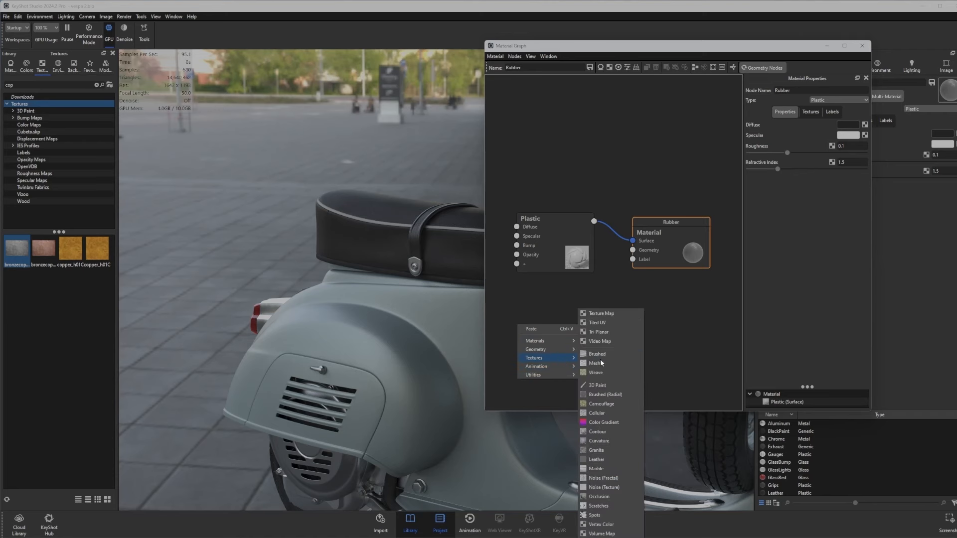
left_click(606, 487)
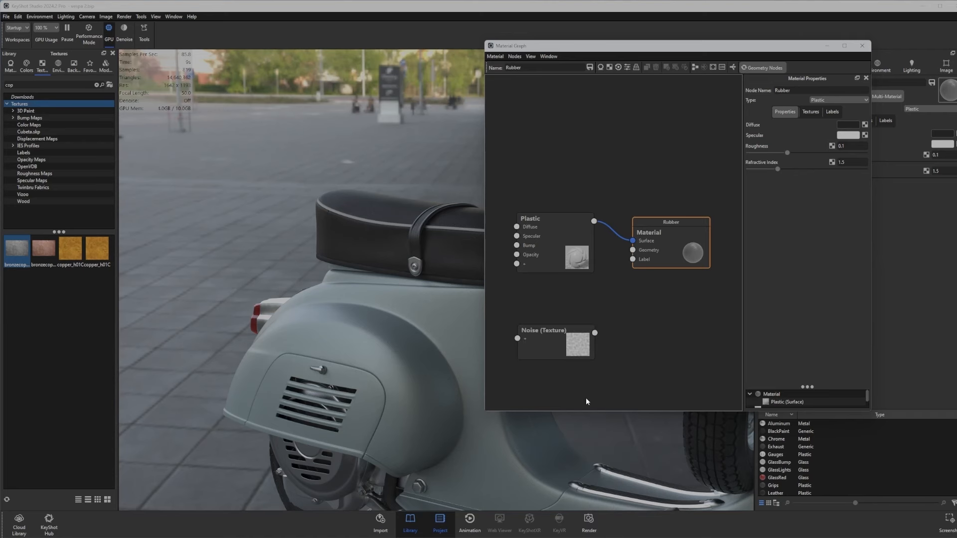
right_click(562, 344)
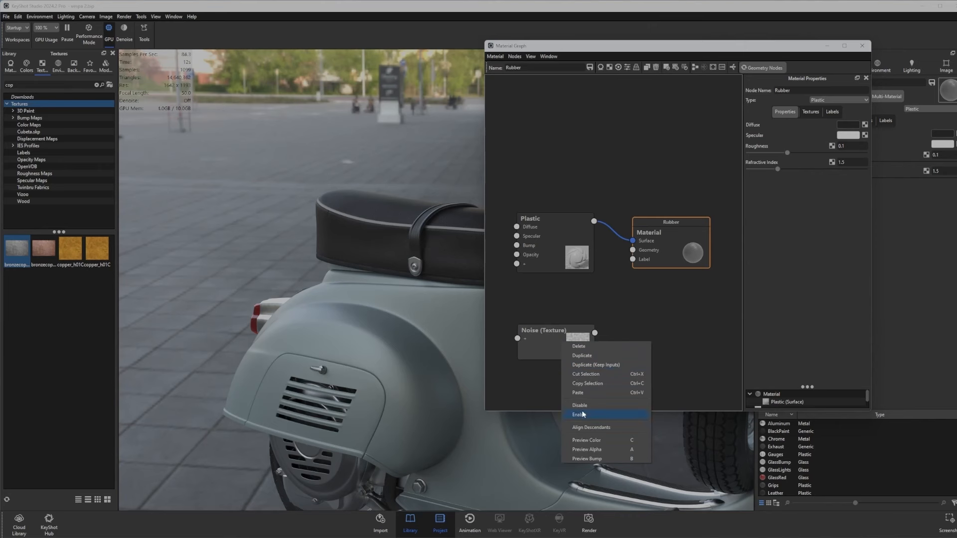
left_click(531, 345)
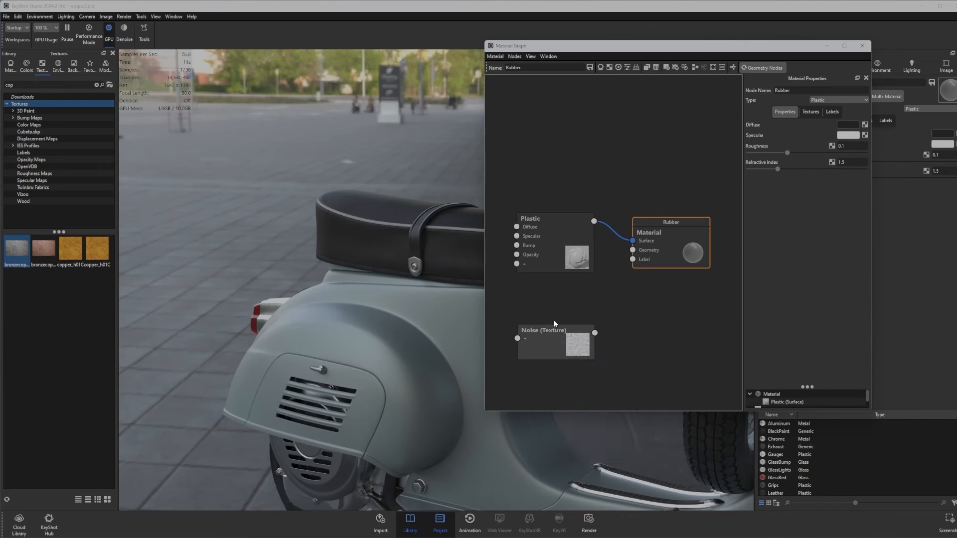
key("Delete")
Add a Noise (Fractal) texture node to the Rubber graph, preview it on the strap and set its scale to 100 mm.
right_click(564, 304)
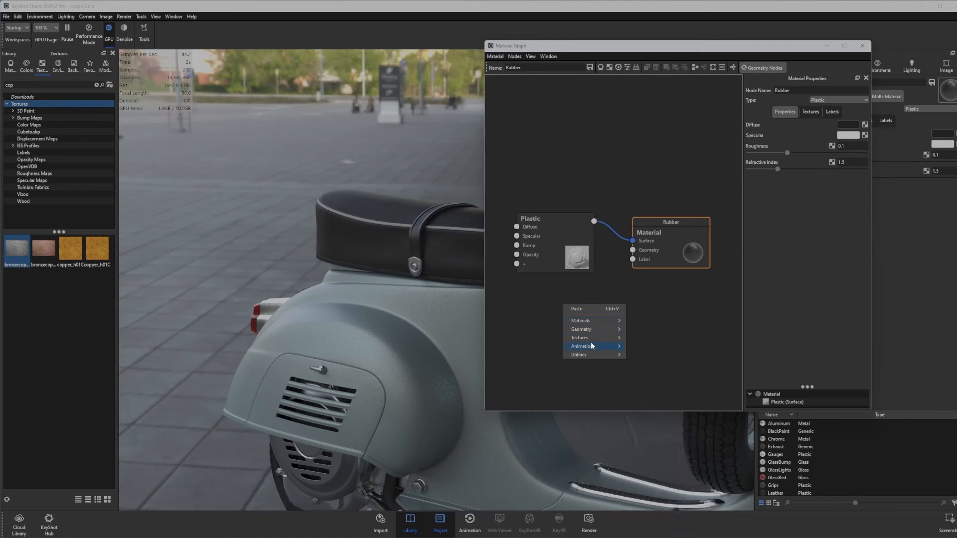
mouse_move(595, 337)
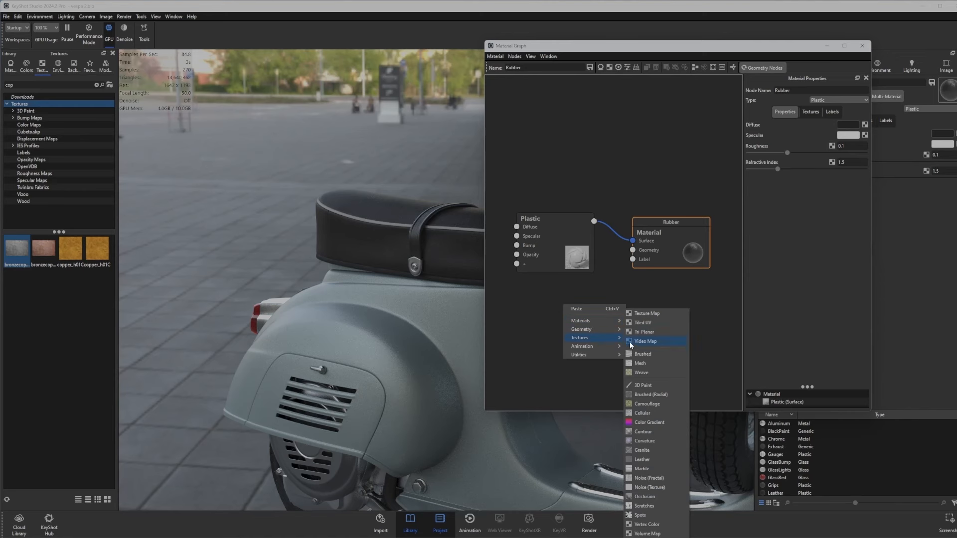
left_click(648, 478)
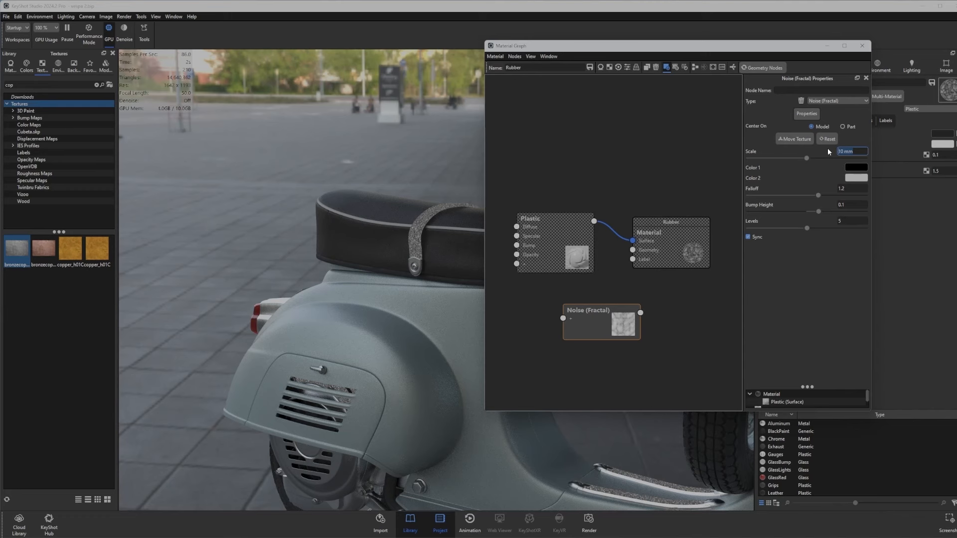
type("50")
key("Return")
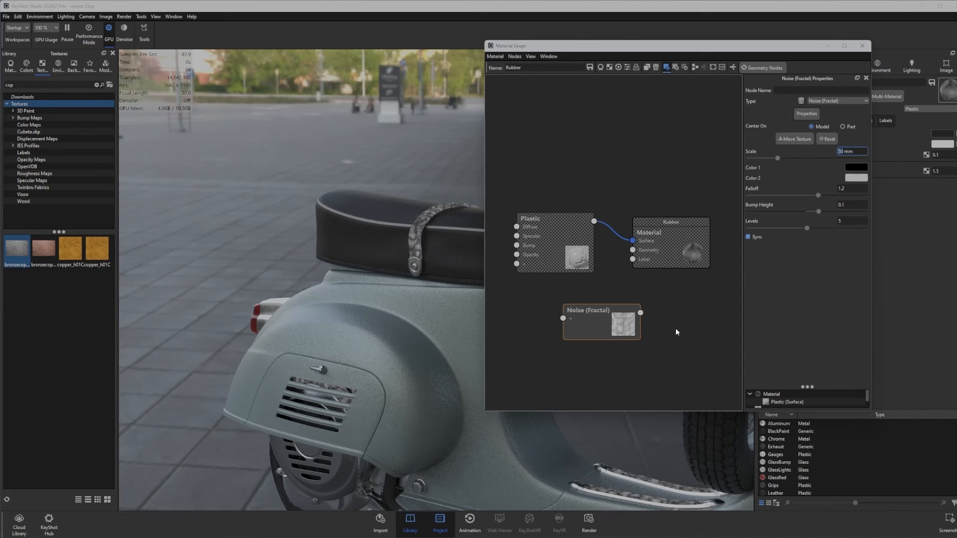
type("100")
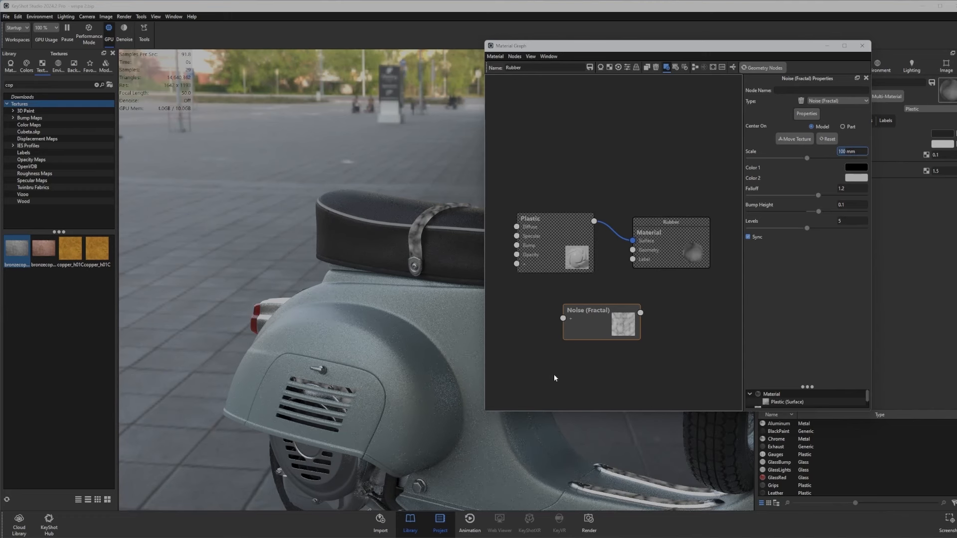
key("Return")
Connect the Noise (Fractal) node to the Plastic node's Specular input, rearrange the nodes and preview the noise on the strap.
left_click_drag(640, 313, 517, 236)
left_click_drag(606, 331, 479, 320)
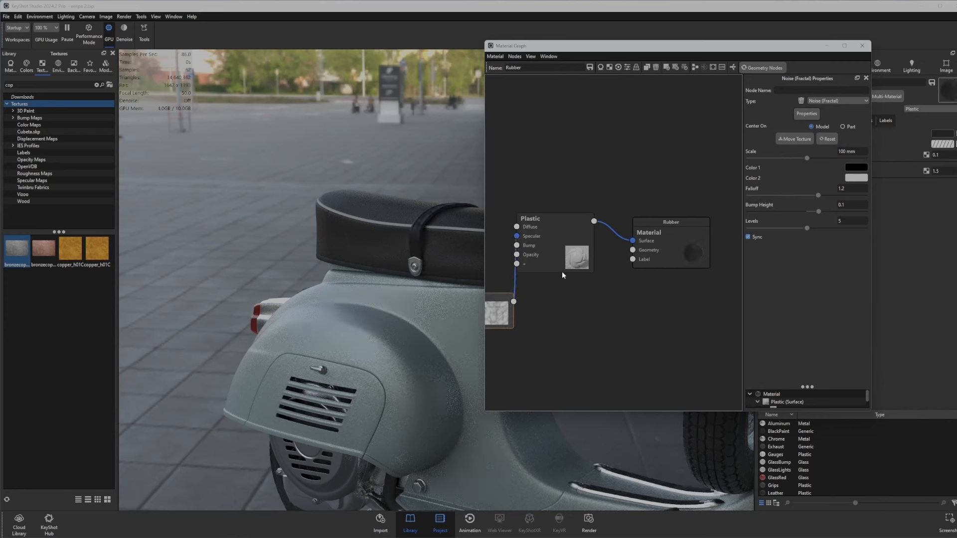
left_click_drag(573, 262, 599, 296)
left_click_drag(511, 323, 501, 312)
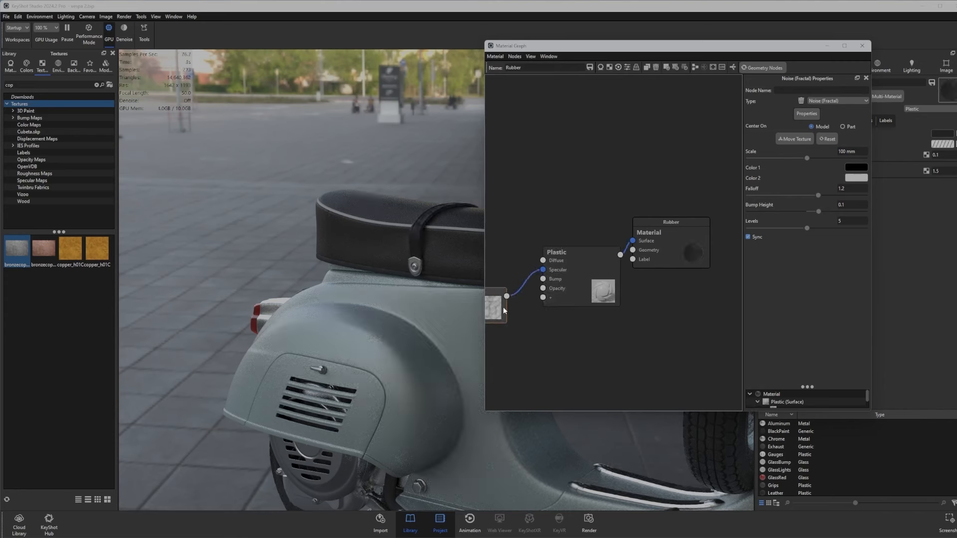
key("c")
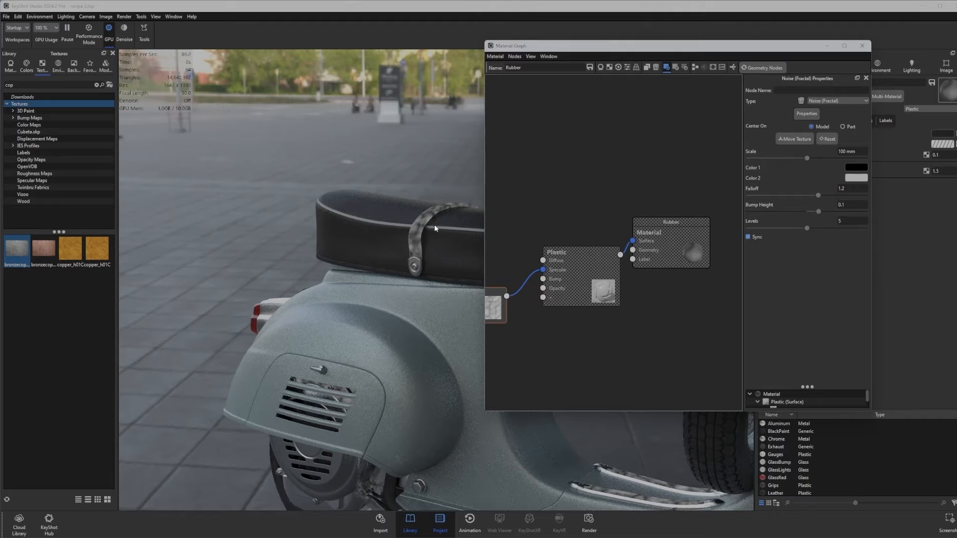
Set the Noise (Fractal) node's Color 1 to a grayscale brightness of 40% and end the preview on the strap.
left_click(846, 170)
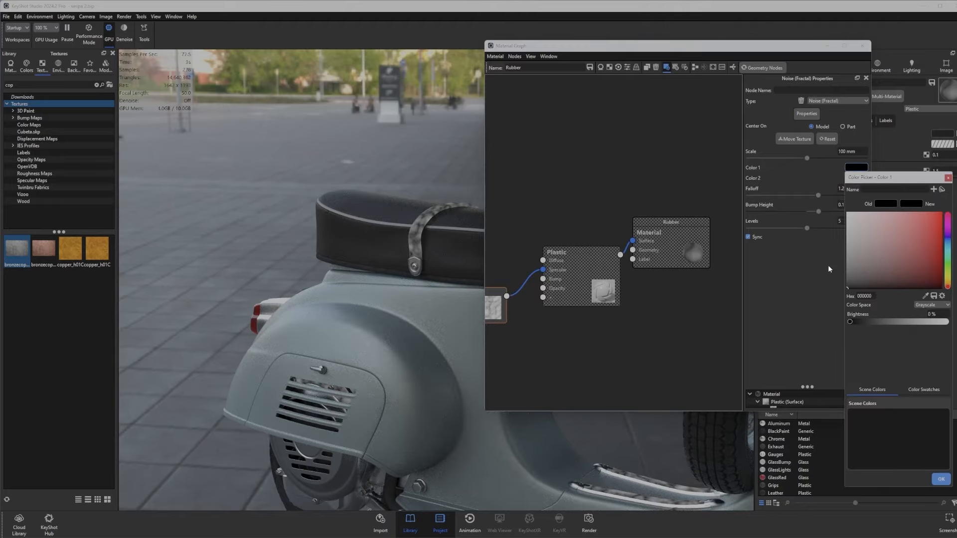
left_click_drag(851, 323, 903, 313)
type("40")
key("Return")
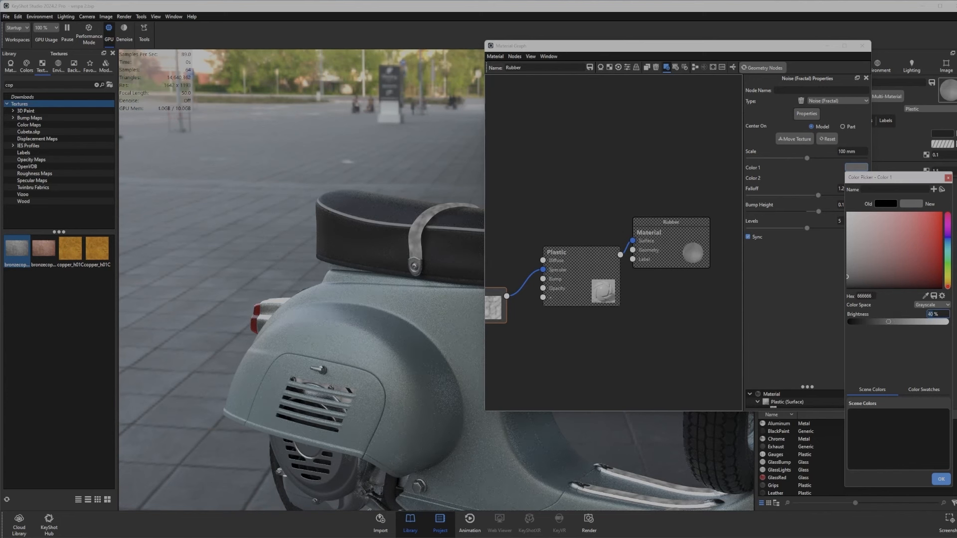
left_click(941, 479)
left_click(568, 346)
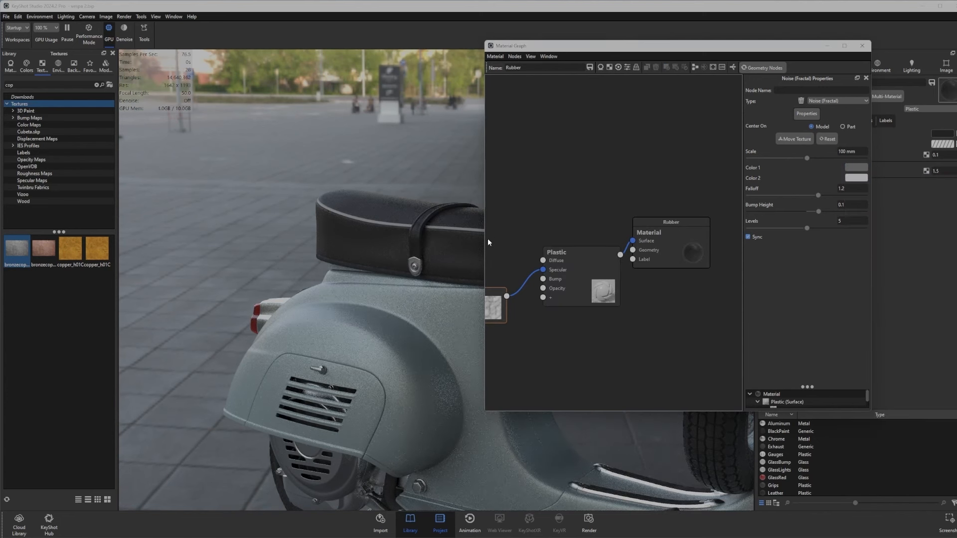
scroll(516, 223, "up", 2)
scroll(534, 191, "down", 2)
scroll(535, 190, "down", 2)
right_click(540, 168)
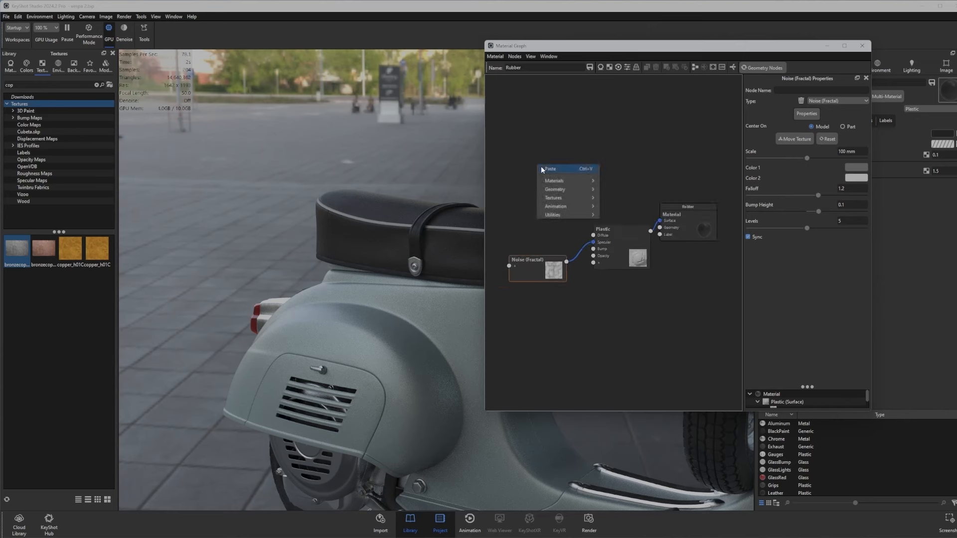
mouse_move(565, 199)
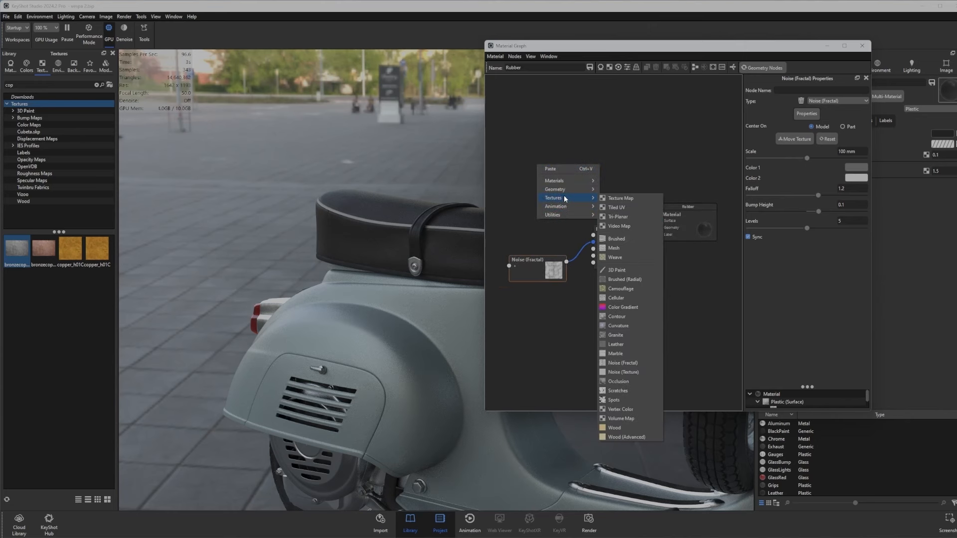
left_click(627, 363)
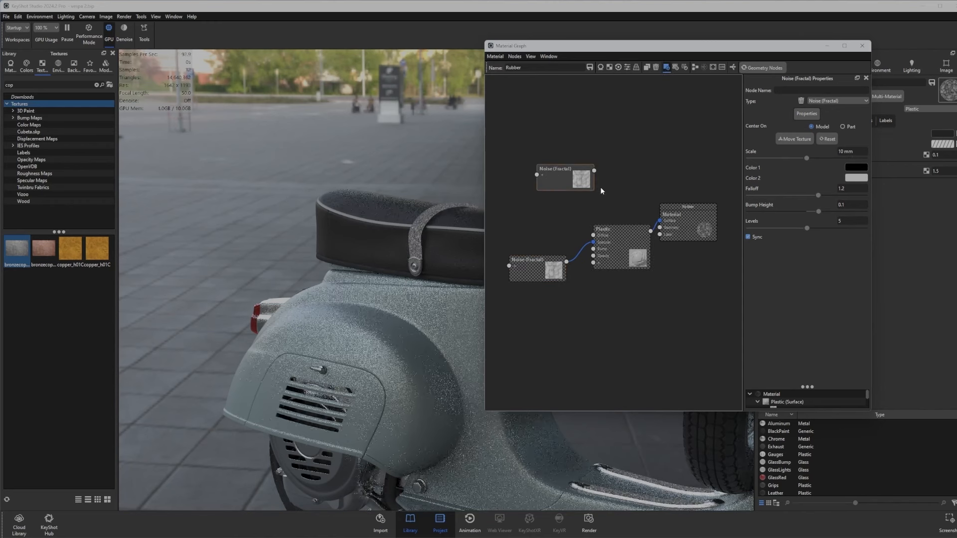
left_click(557, 183)
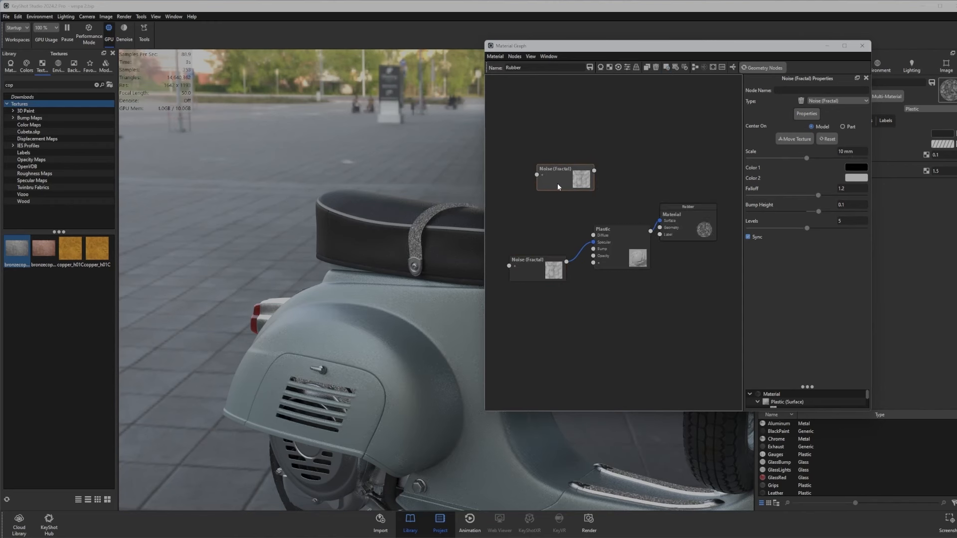
right_click(558, 182)
left_click(588, 188)
Move the Noise (Fractal) node away from the Plastic node, preview it, and also connect it to the Plastic node's Roughness input.
left_click_drag(536, 272, 499, 268)
scroll(518, 266, "up", 2)
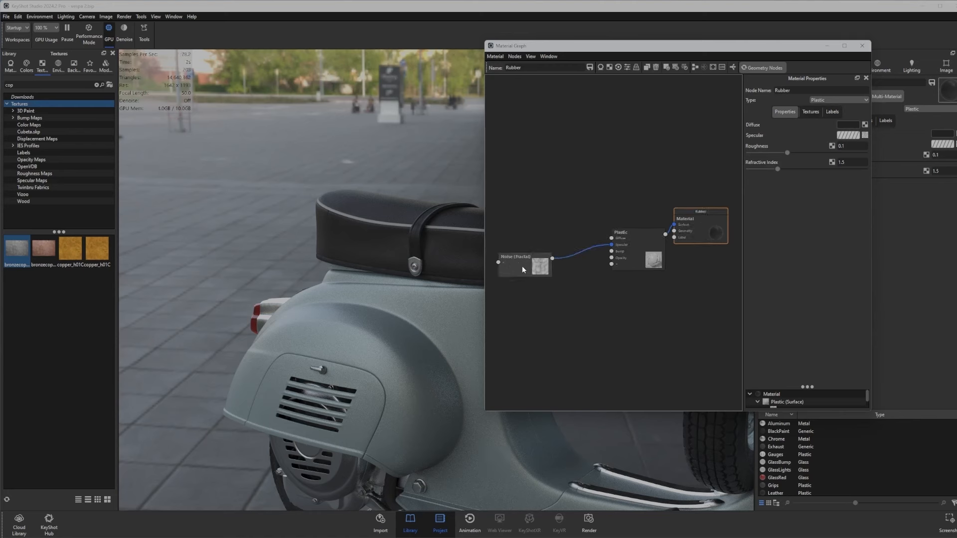
left_click(505, 263)
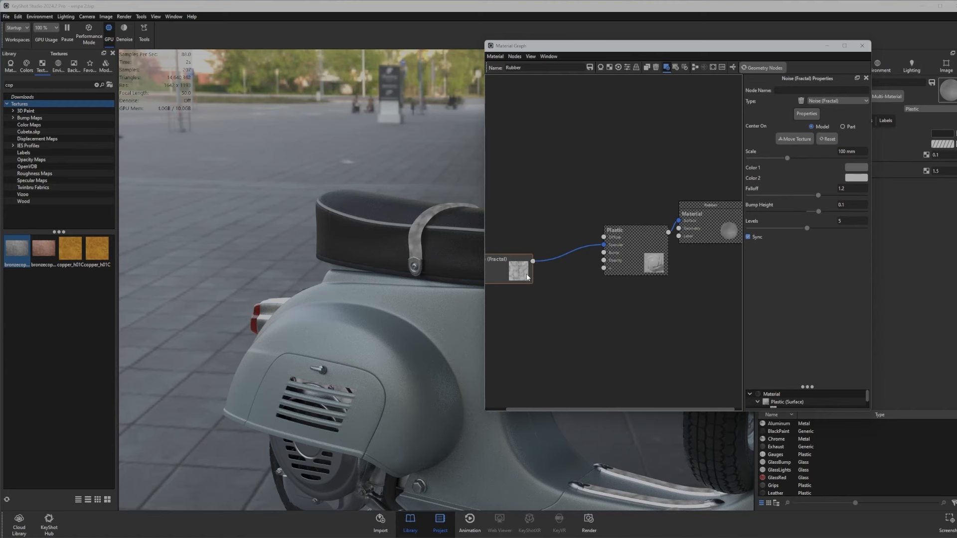
left_click_drag(533, 261, 604, 272)
left_click(629, 300)
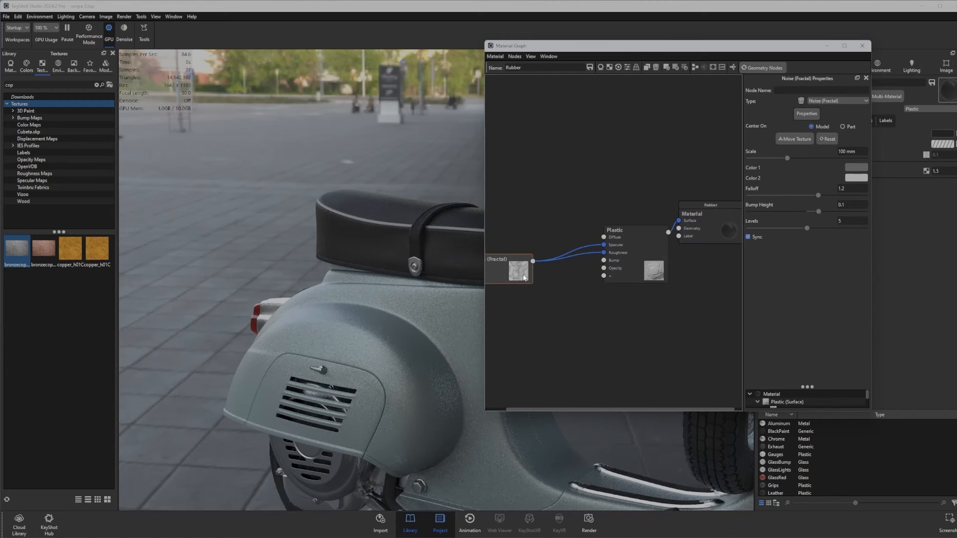
Move the noise node slightly and compare its previewed pattern on the strap with the rendered rubber up close.
left_click_drag(523, 278, 509, 274)
scroll(421, 234, "up", 4)
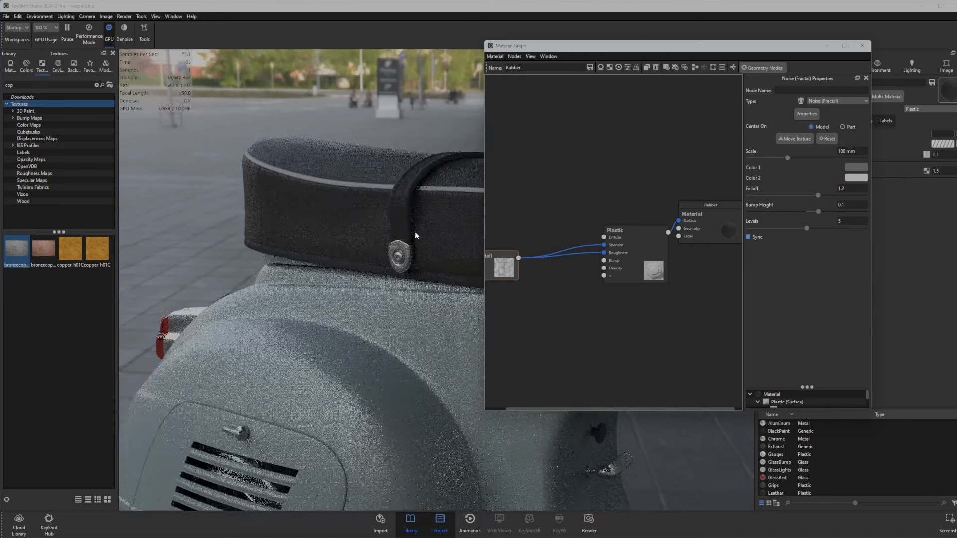
scroll(418, 234, "up", 2)
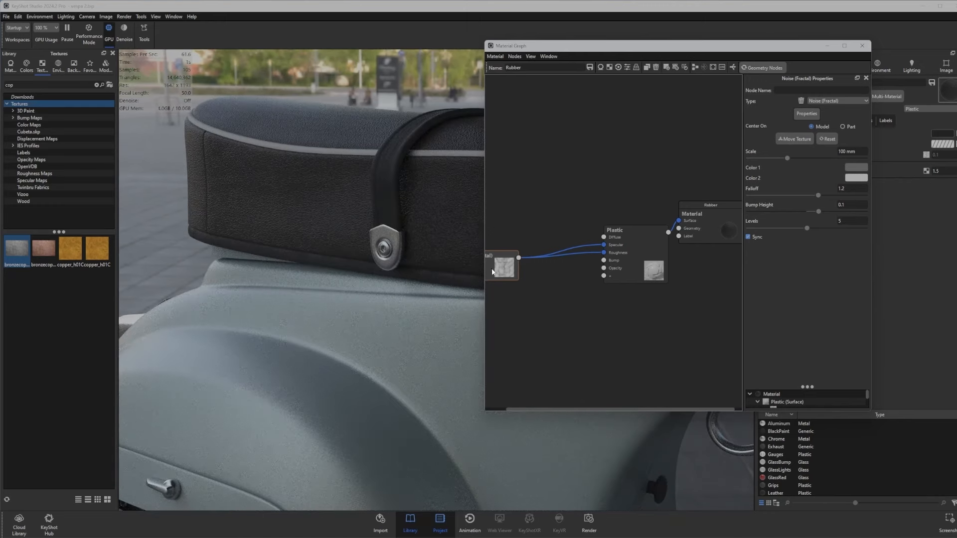
key("c")
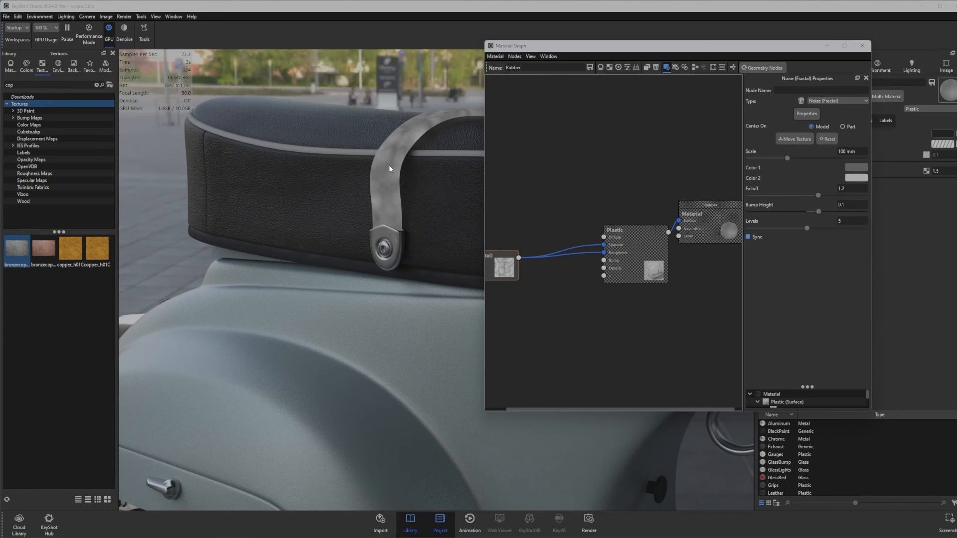
key("c")
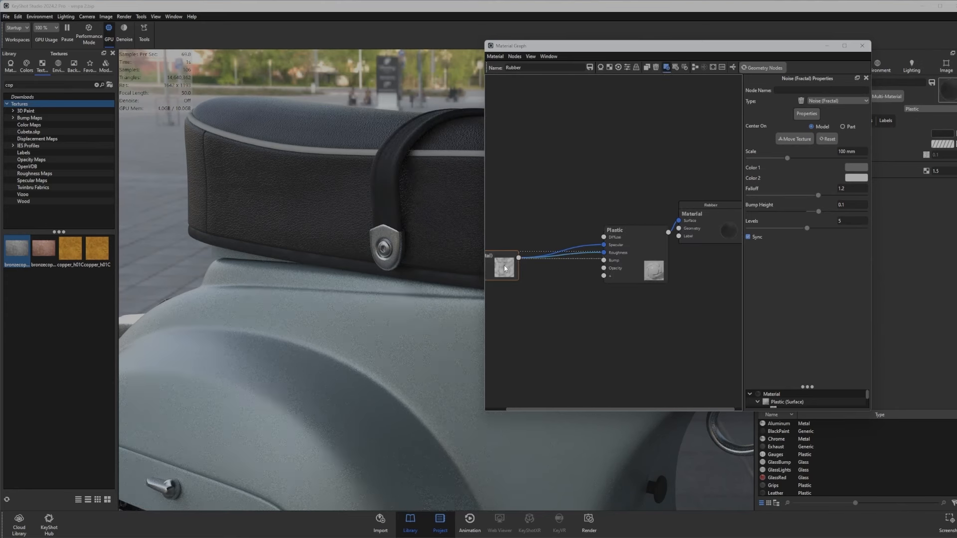
key("c")
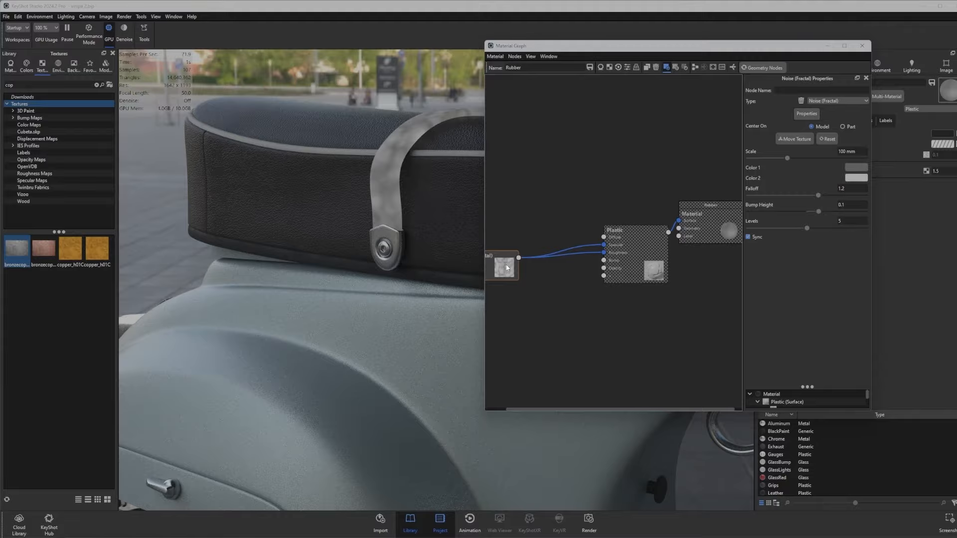
key("c")
left_click_drag(369, 187, 384, 225)
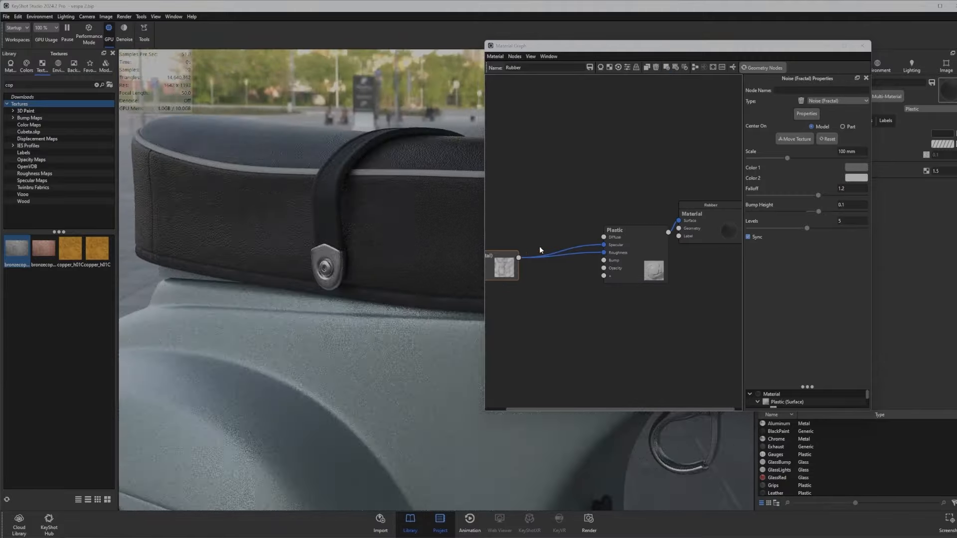
Insert a Color To Number node in the roughness connection, set its Output To to 0.298, and place it below the connection.
right_click(576, 252)
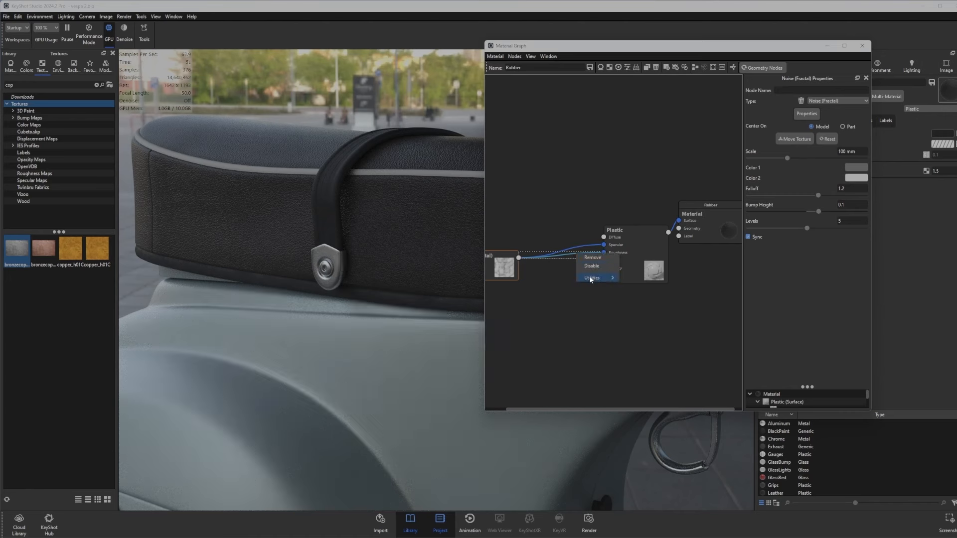
mouse_move(592, 278)
left_click(646, 325)
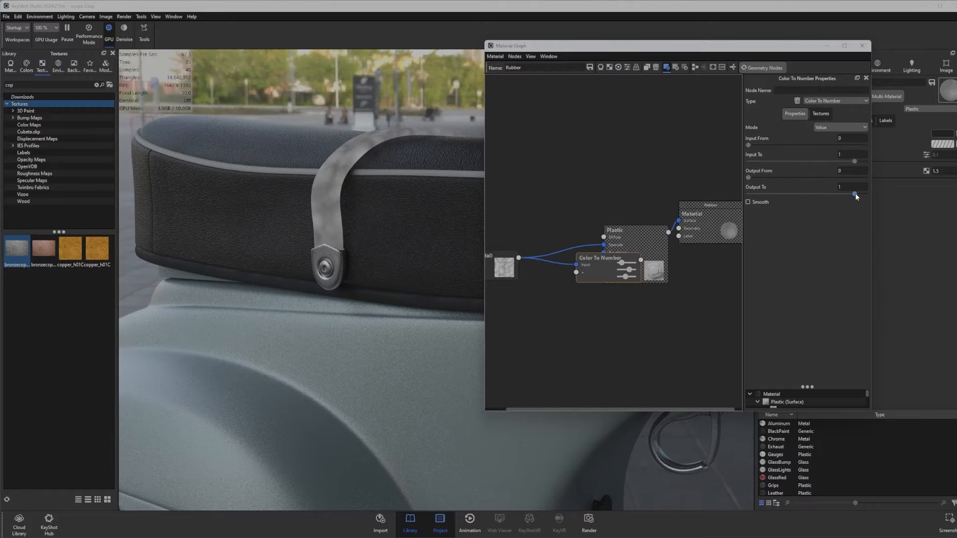
left_click_drag(855, 195, 780, 195)
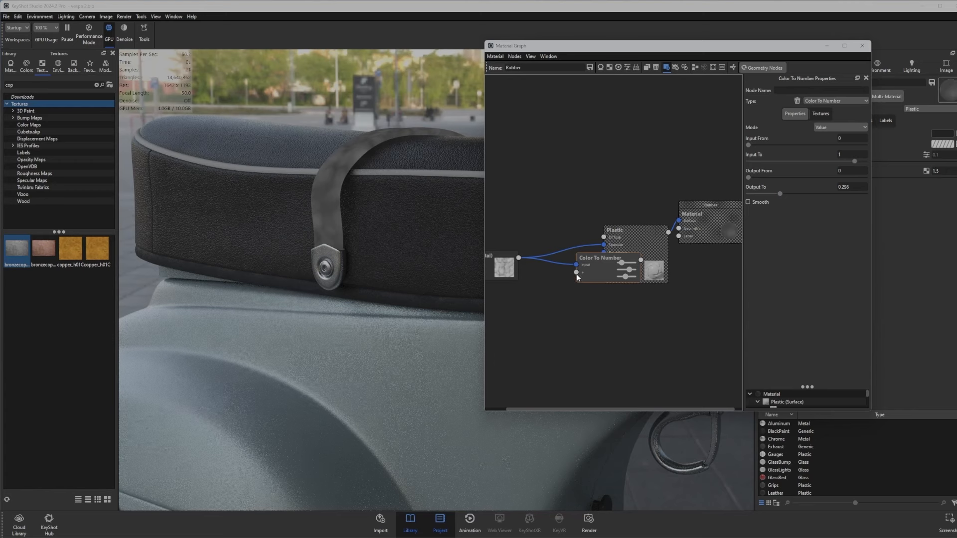
left_click_drag(597, 270, 557, 294)
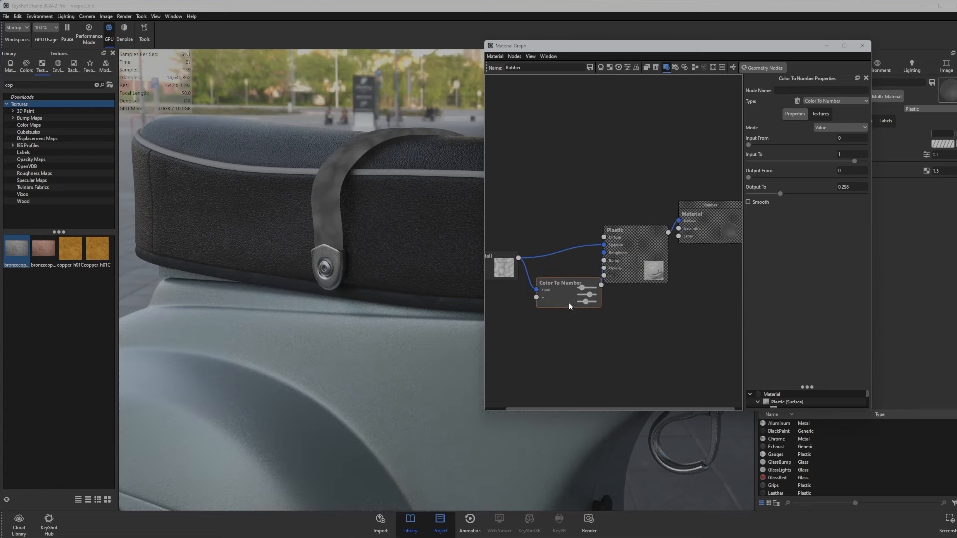
left_click_drag(563, 300, 556, 300)
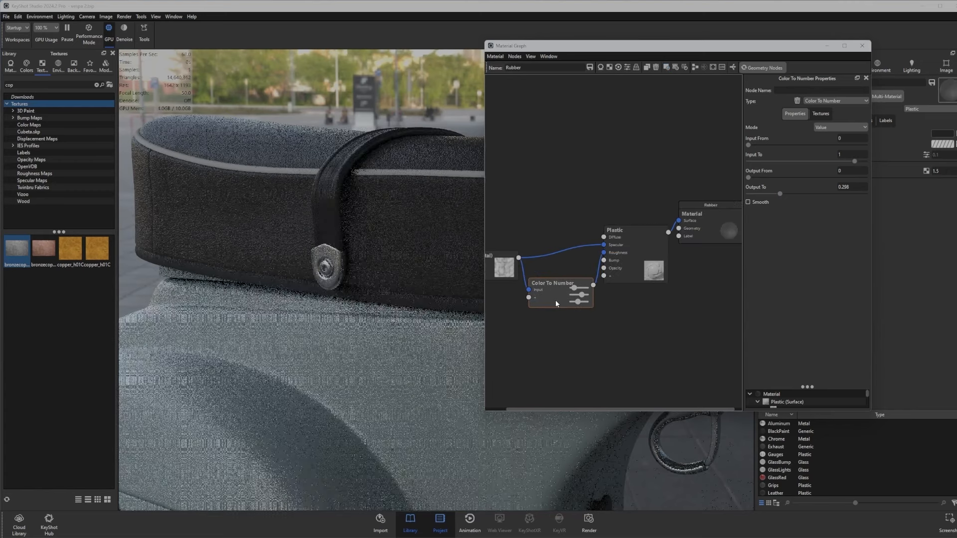
Examine the rubber strap's reflections up close and the whole scooter from several angles.
scroll(307, 228, "down", 3)
left_click_drag(304, 233, 269, 238)
scroll(357, 243, "up", 4)
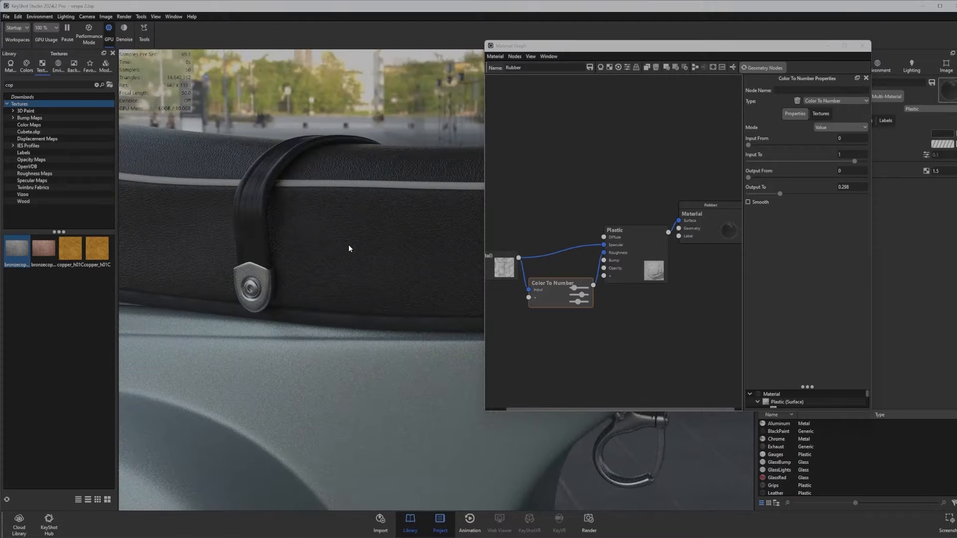
left_click_drag(351, 246, 287, 250)
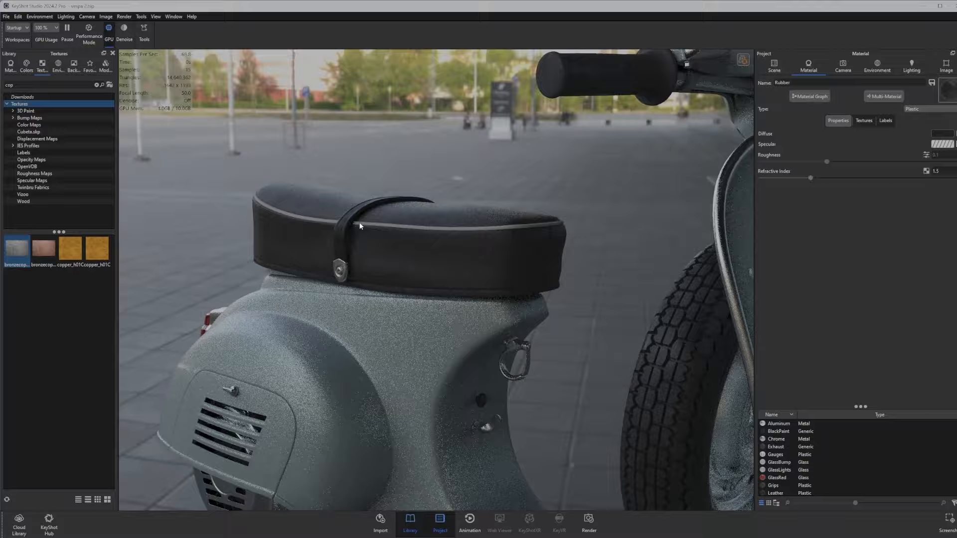
scroll(359, 226, "down", 5)
left_click_drag(360, 226, 279, 158)
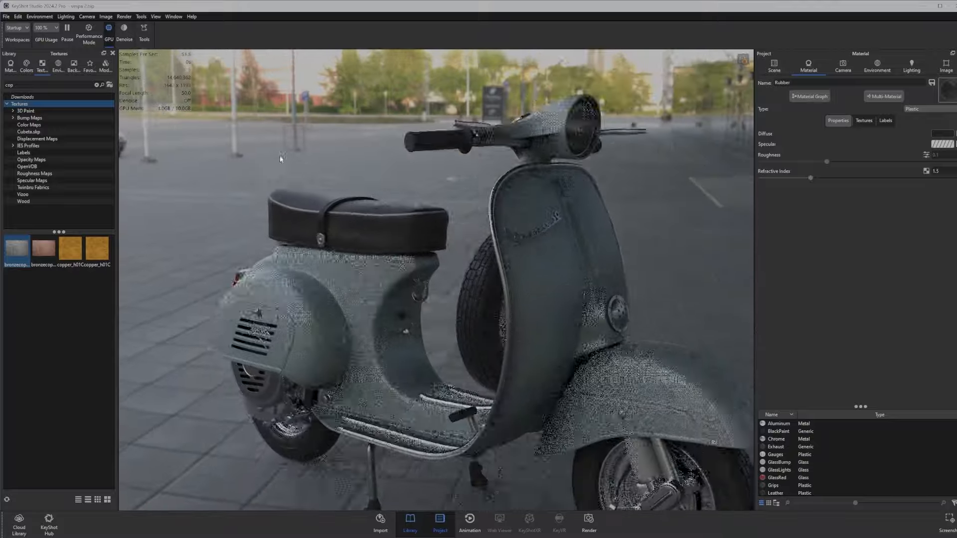
middle_click_drag(280, 158, 259, 135)
scroll(345, 217, "down", 3)
left_click_drag(345, 217, 376, 241)
middle_click_drag(383, 306, 383, 288)
left_click_drag(384, 285, 594, 308)
left_click_drag(310, 309, 351, 349)
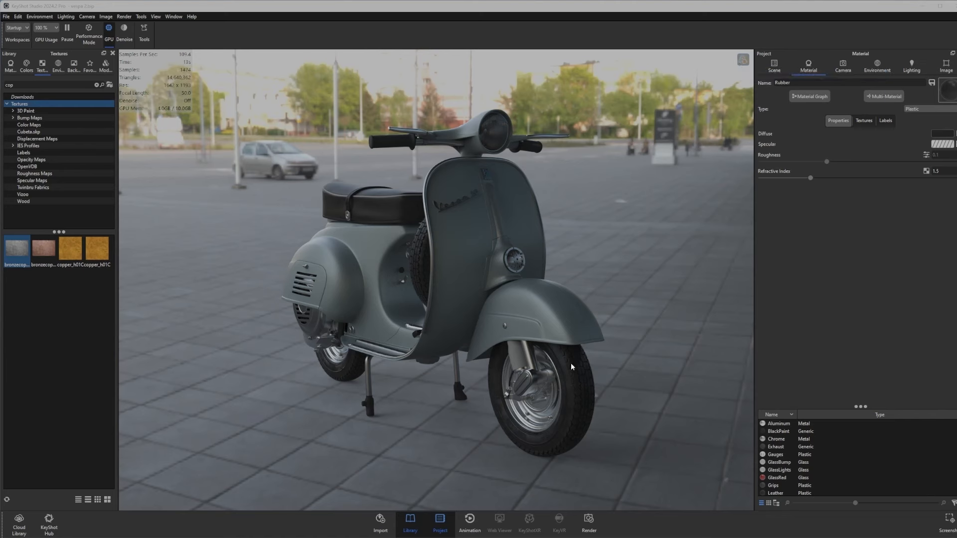
Add a ground plane to the scene and collapse the scooter model's hierarchy in the scene tree.
left_click(745, 62)
left_click(775, 67)
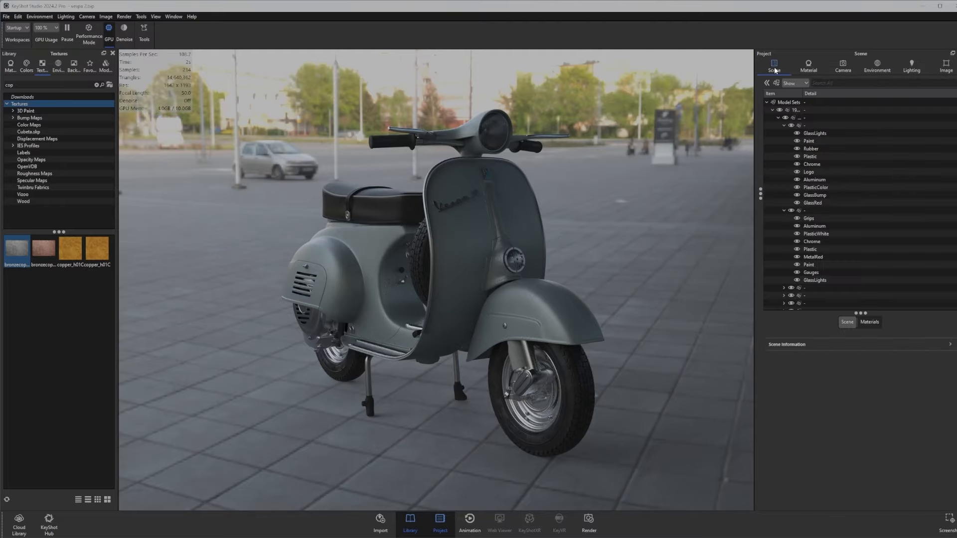
left_click_drag(594, 233, 600, 228)
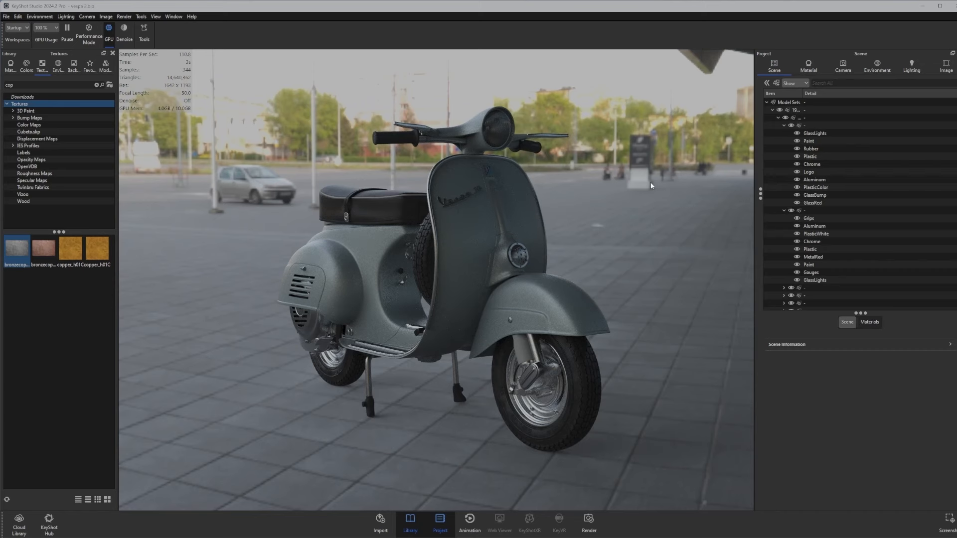
key("ctrl+g")
left_click(773, 110)
left_click(786, 119)
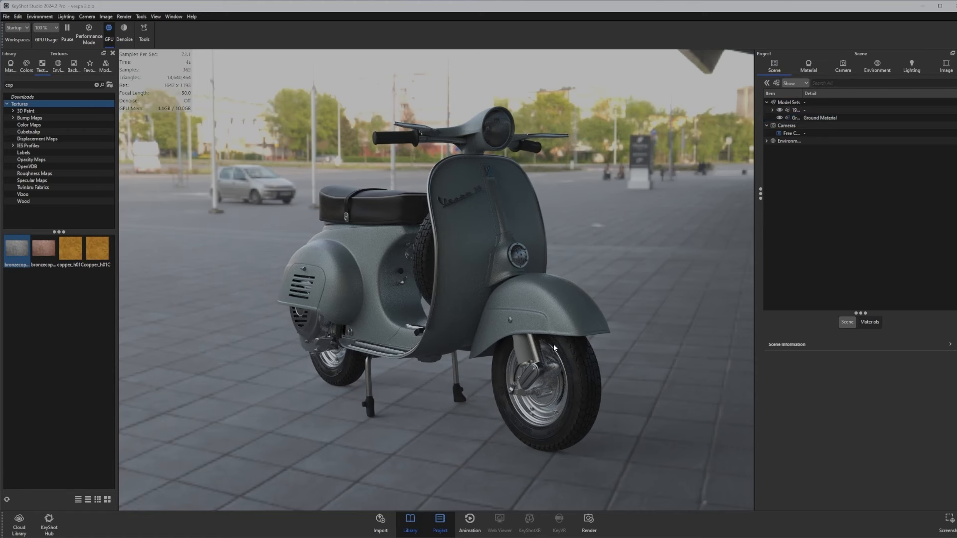
Open the Ground Material for editing and set its specular color to a grayscale brightness of 100%.
double_click(815, 118)
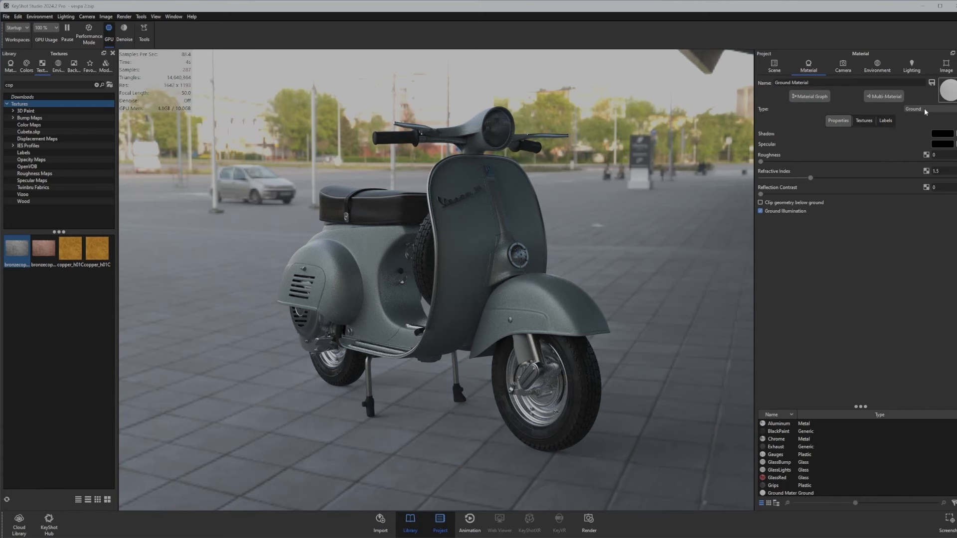
left_click(938, 144)
middle_click_drag(460, 477, 446, 373)
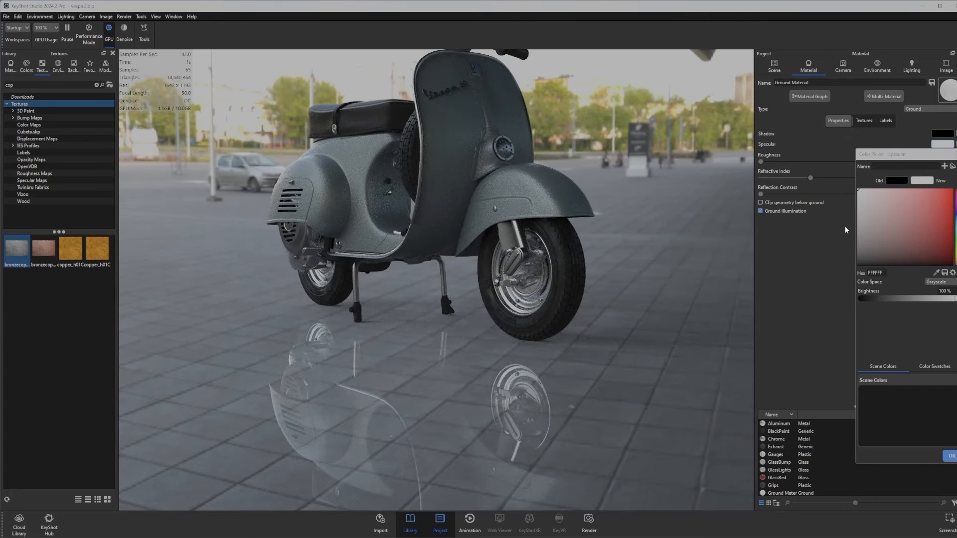
left_click_drag(862, 190, 843, 265)
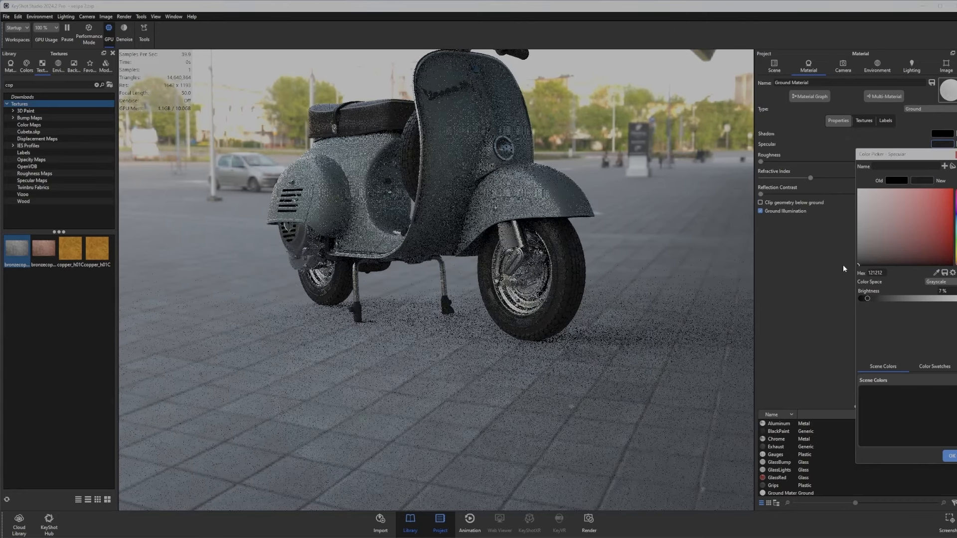
left_click(951, 456)
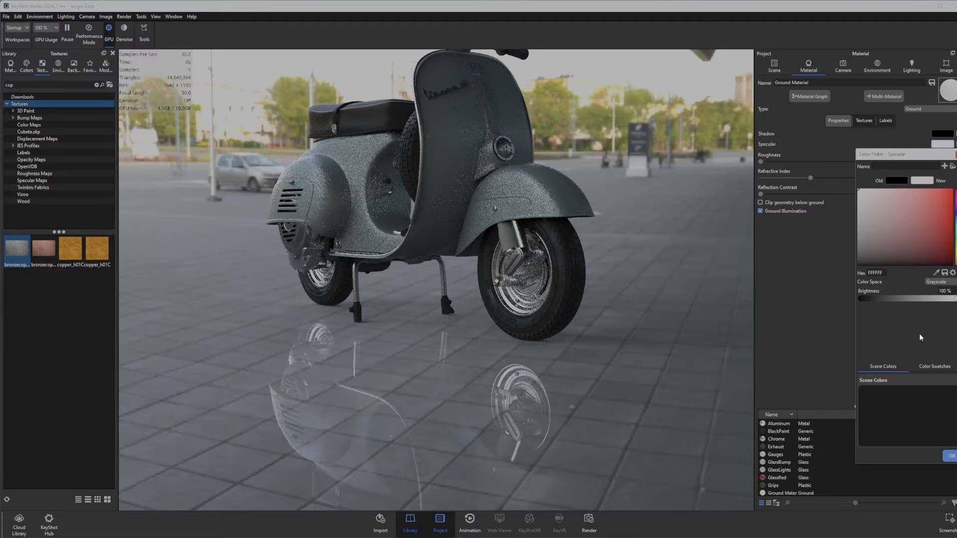
Set the Ground Material's roughness to 0.0018 and inspect the scooter's reflection on the ground.
mouse_move(760, 161)
left_mouse_down()
mouse_move(800, 160)
mouse_move(761, 161)
left_mouse_up()
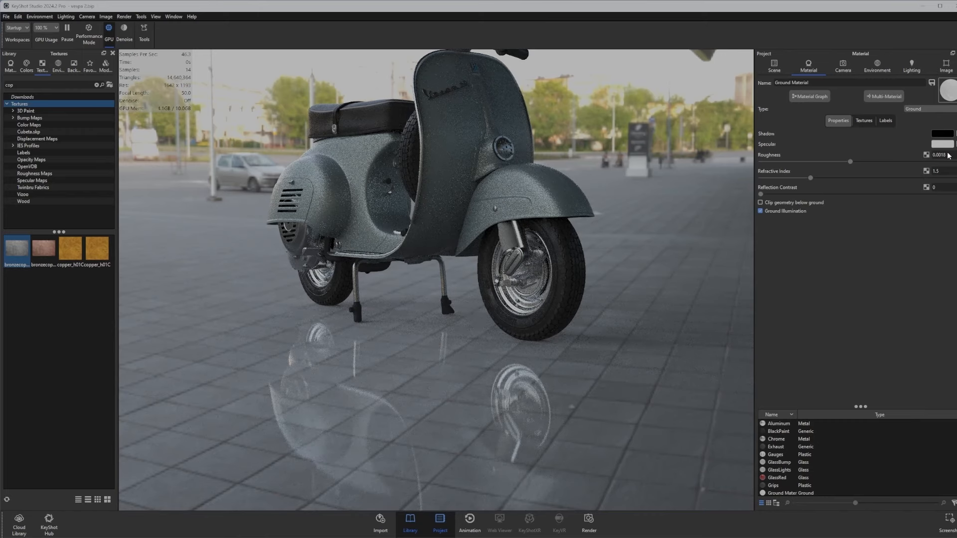
left_click_drag(948, 153, 914, 151)
left_click_drag(393, 354, 387, 312)
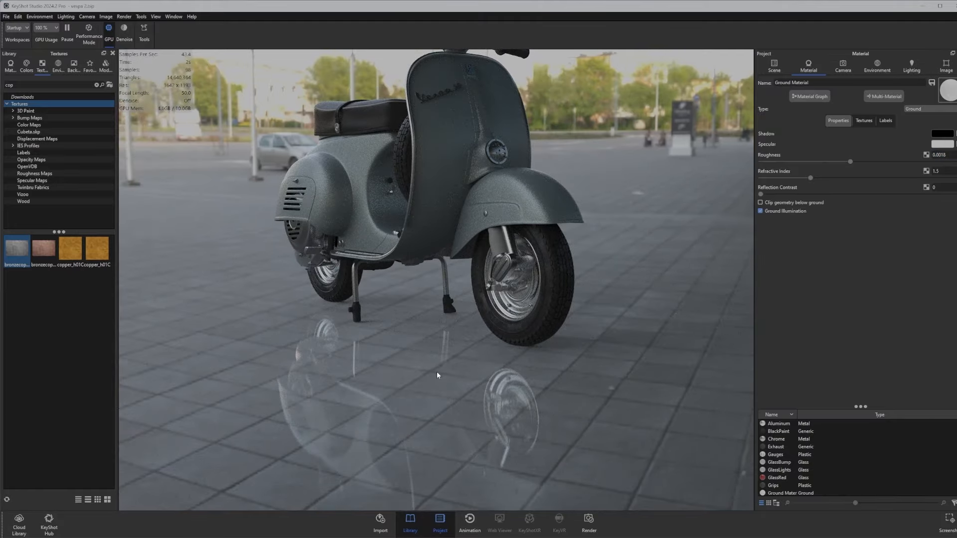
Set the Ground Material's roughness to 0 and its specular color to a grayscale brightness of 0%.
left_click(941, 156)
type("0")
left_click(936, 144)
left_click(871, 257)
left_click_drag(870, 257, 869, 271)
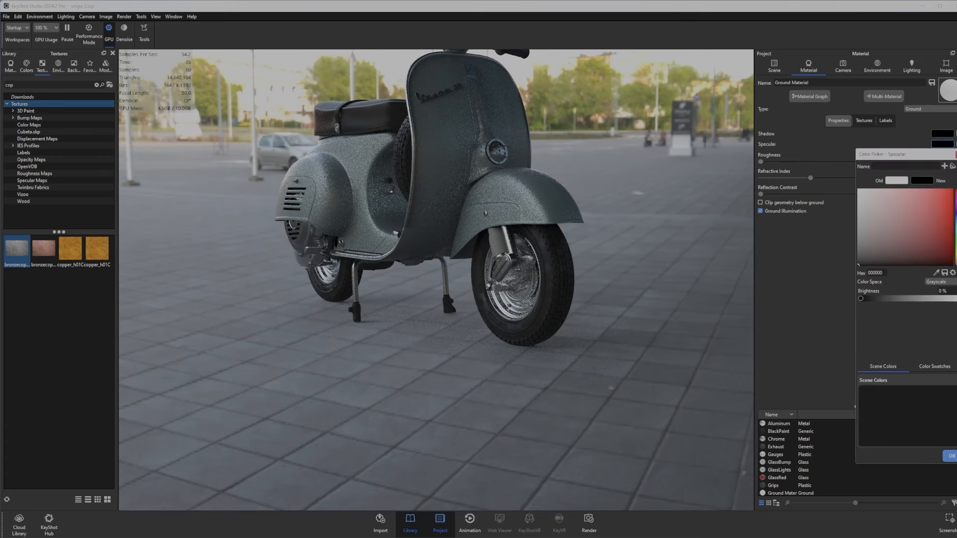
Accept the black specular color and enable Clip geometry below ground for the Ground Material.
left_click(951, 455)
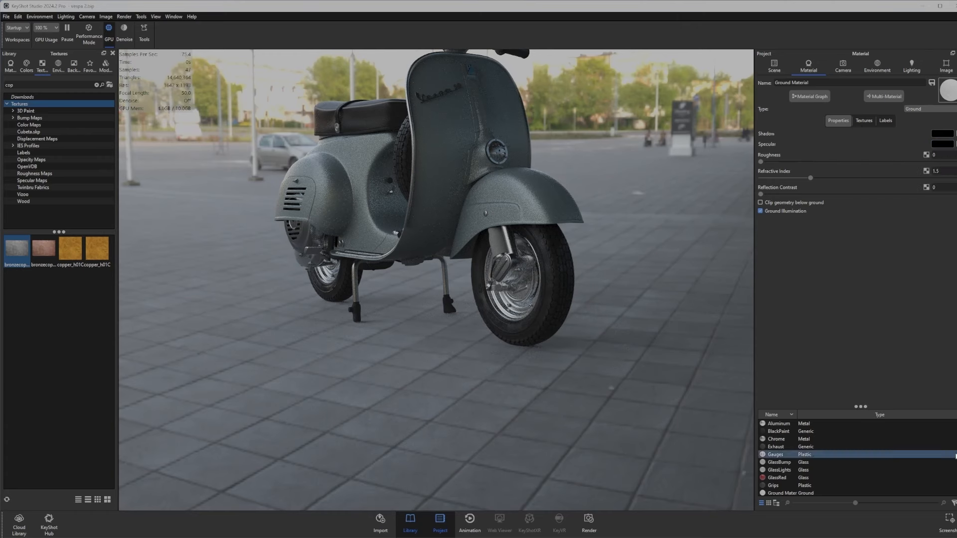
left_click(759, 203)
middle_click_drag(594, 244, 618, 368)
left_click_drag(618, 368, 617, 346)
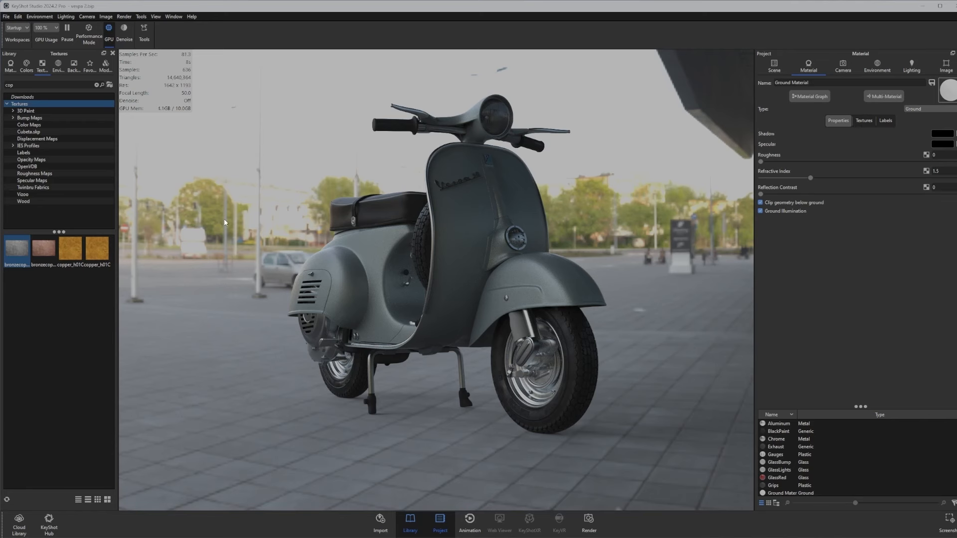
Open the geometry view and show the whole scooter and ground grid from the side.
key("g")
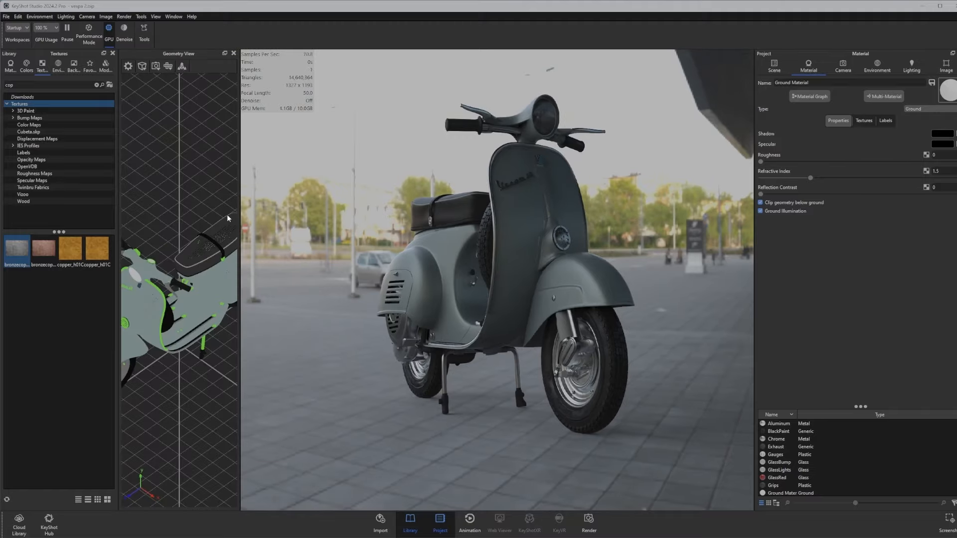
left_click_drag(245, 277, 201, 315)
scroll(201, 316, "down", 4)
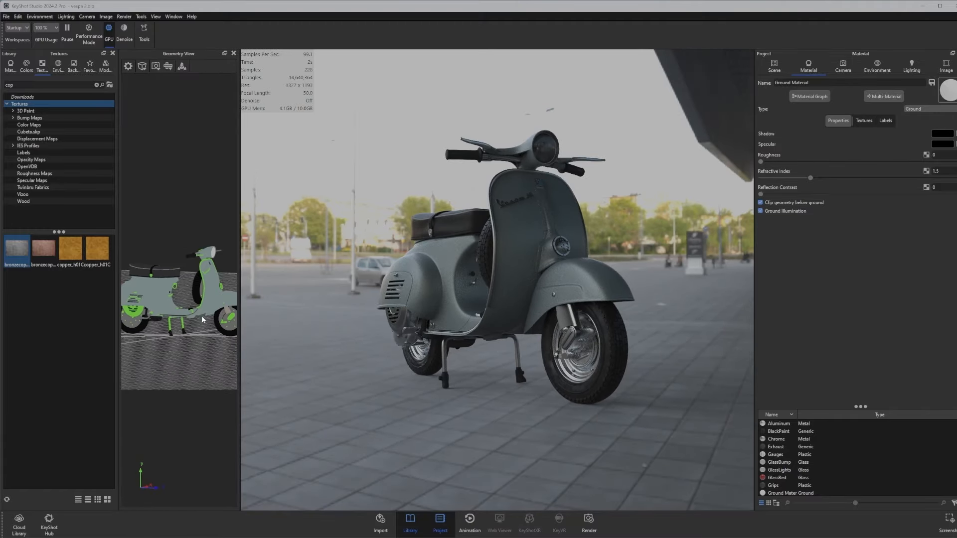
Show the front view in the geometry view and lower the whole scooter model by about 202.87 along Y with the Move Tool.
left_click(774, 64)
left_click(795, 110)
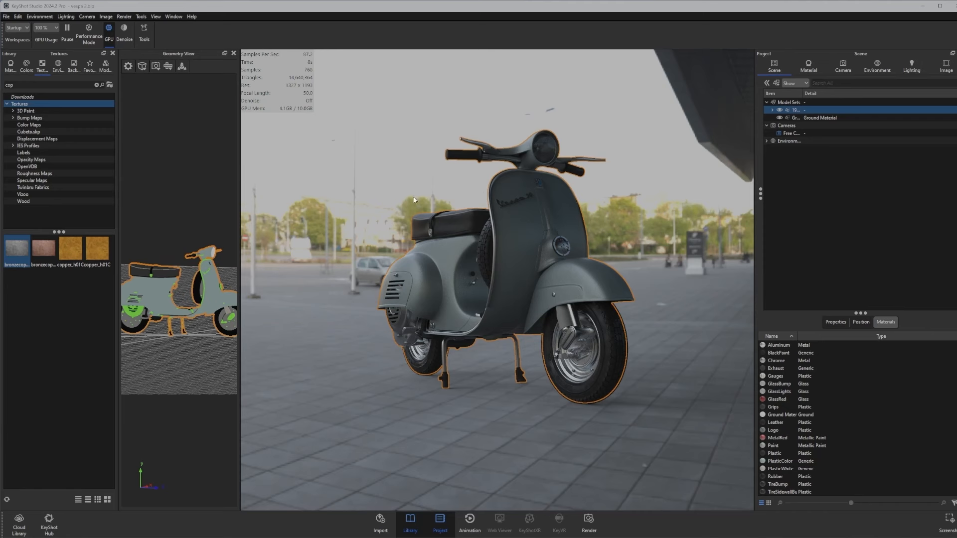
key("ctrl+d")
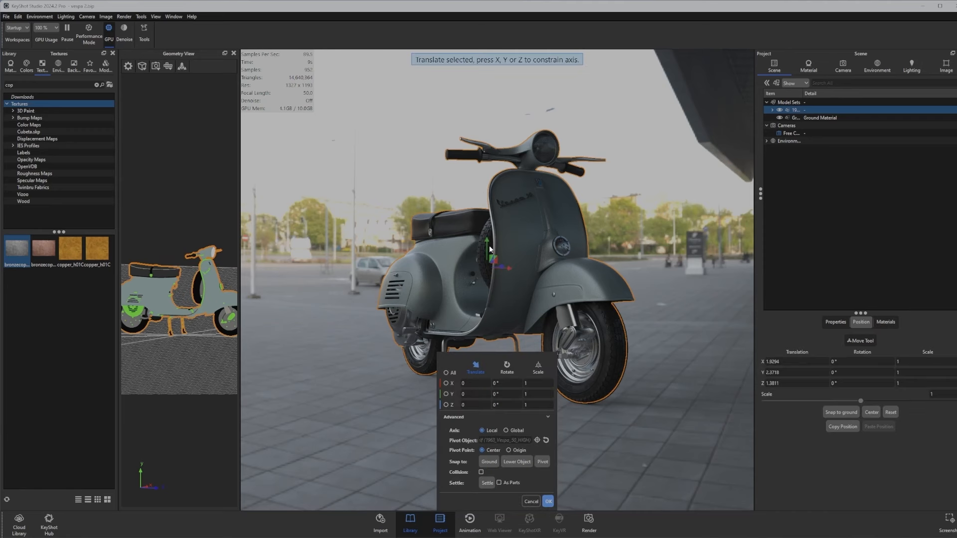
left_click(169, 67)
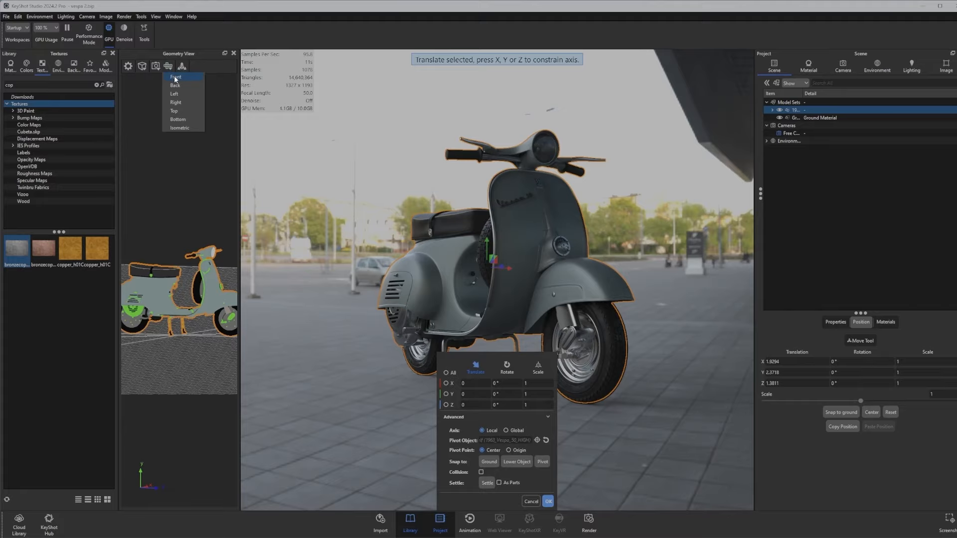
left_click(176, 78)
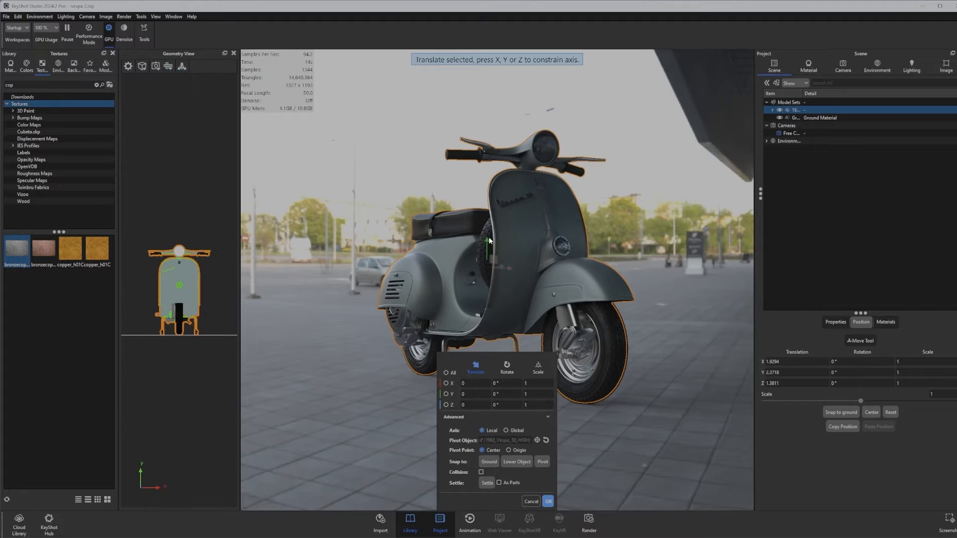
left_click_drag(486, 239, 480, 293)
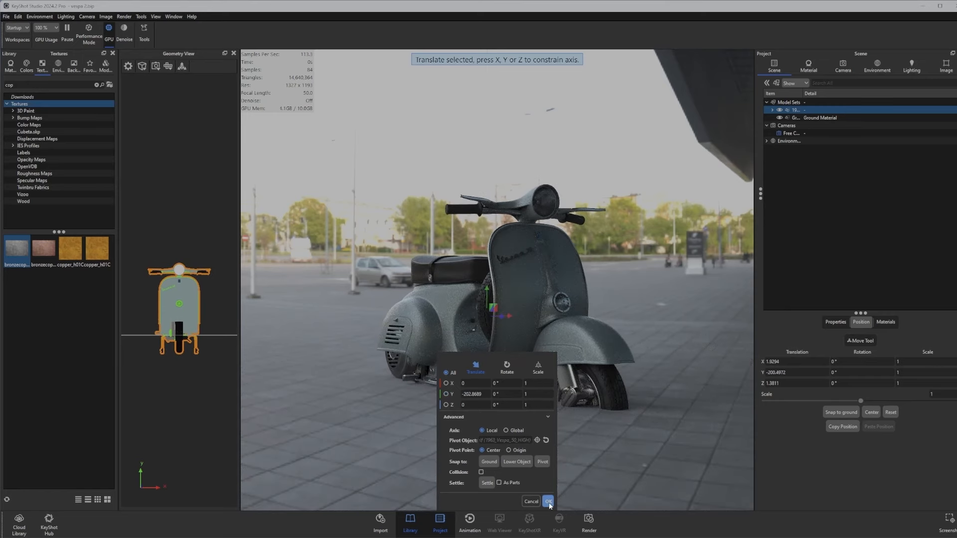
Turn Clip geometry below ground off and back on in the Ground Material to compare the sunken scooter.
double_click(844, 119)
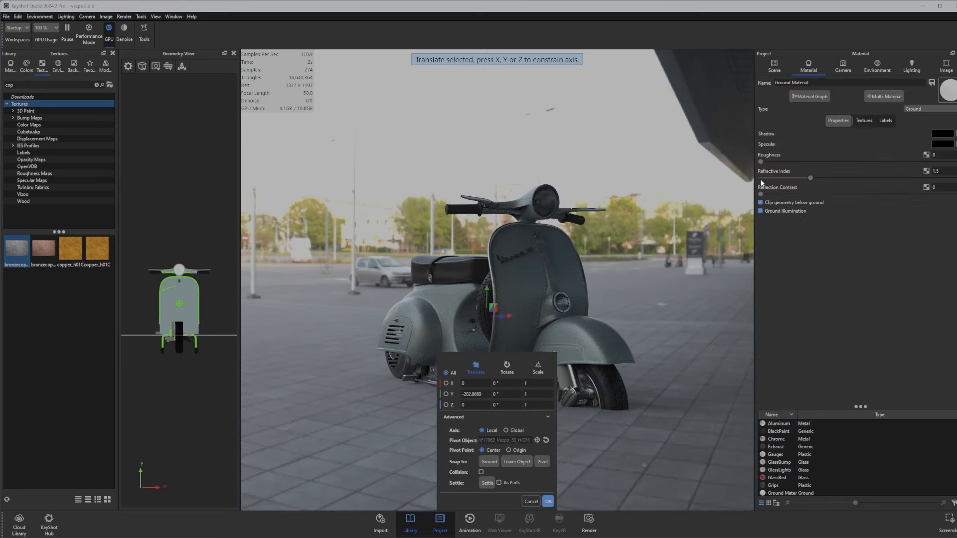
left_click(760, 202)
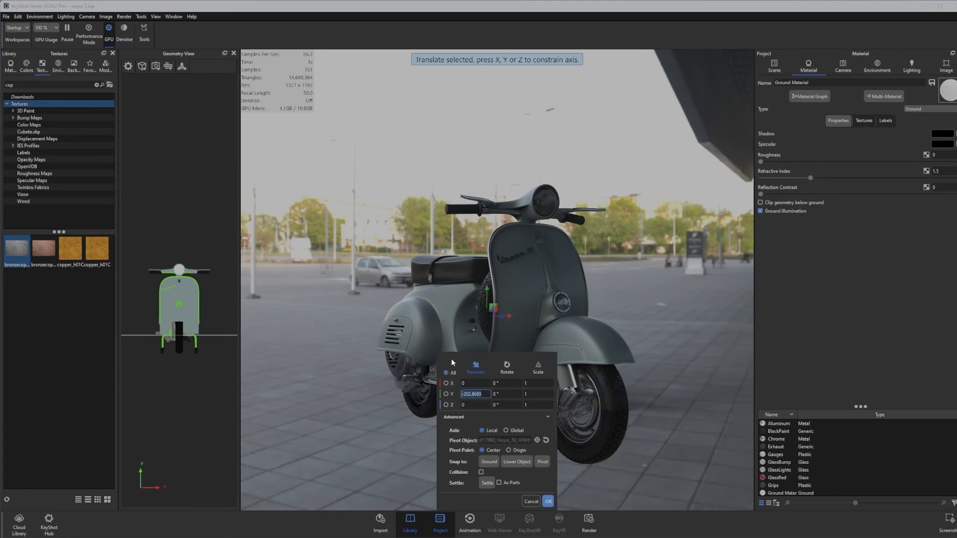
left_click_drag(451, 358, 285, 419)
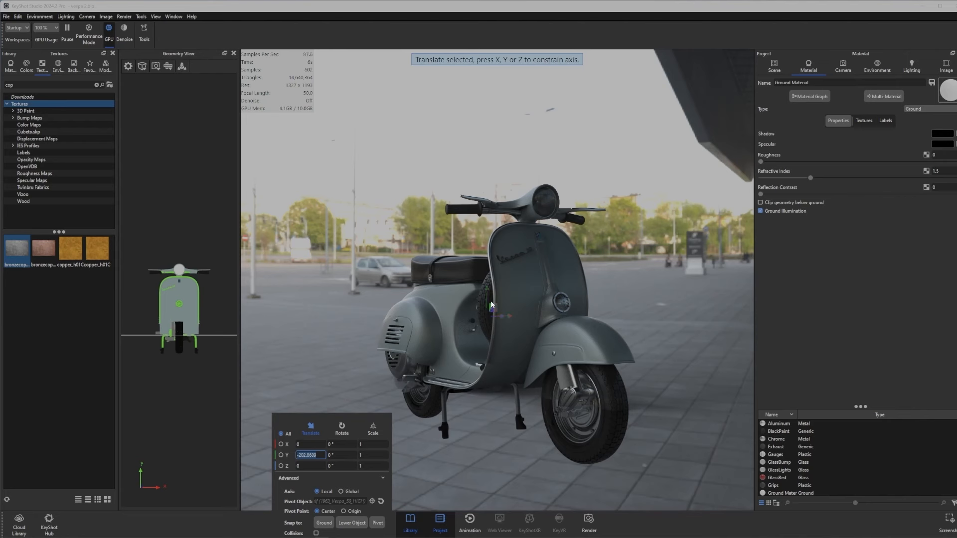
left_click(761, 203)
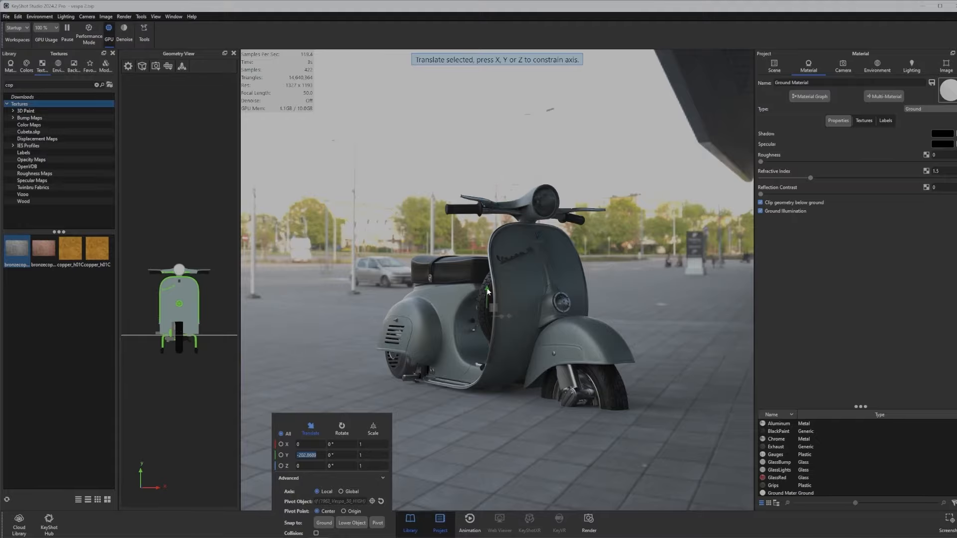
Raise the scooter until its wheels meet the ground, at a Y translation of about -6.34, and accept the move.
left_click_drag(487, 291, 489, 245)
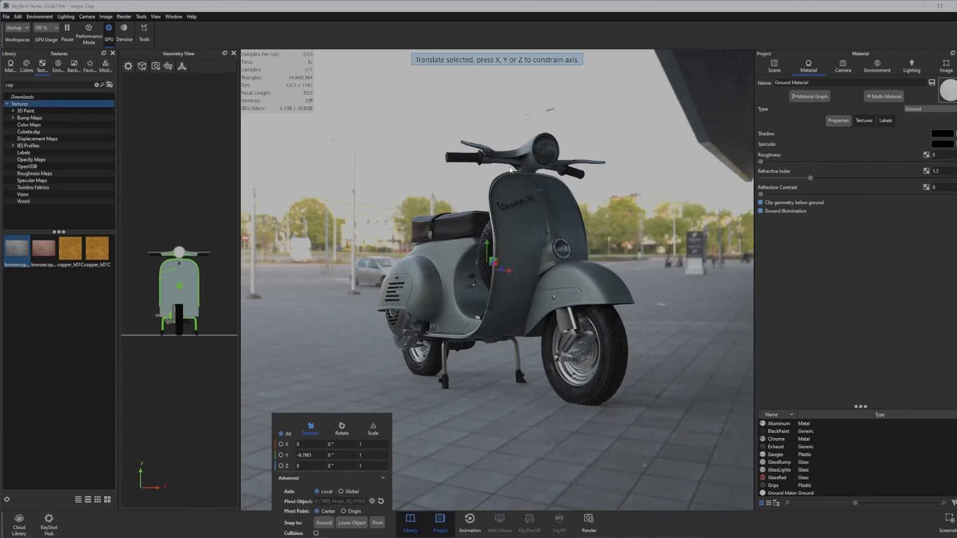
left_click_drag(485, 239, 486, 239)
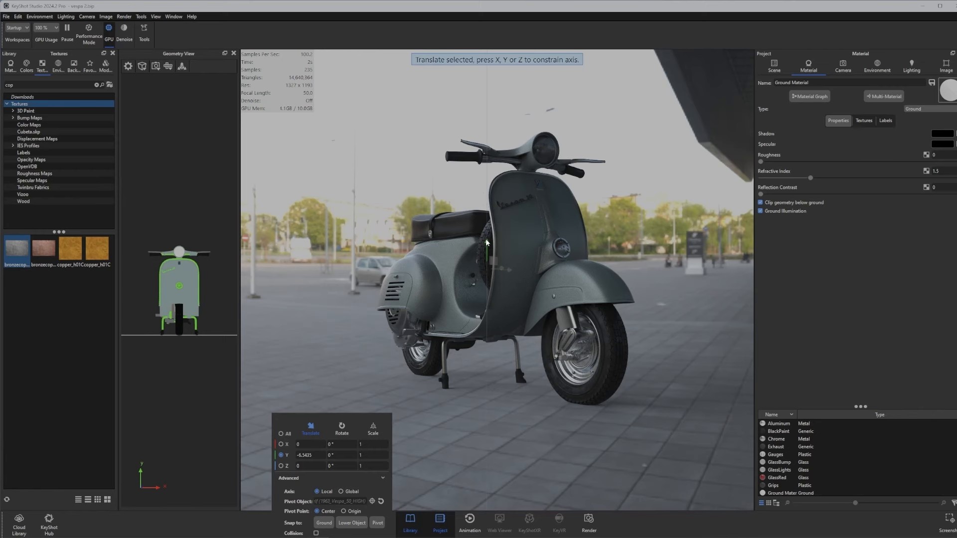
left_click_drag(486, 238, 485, 239)
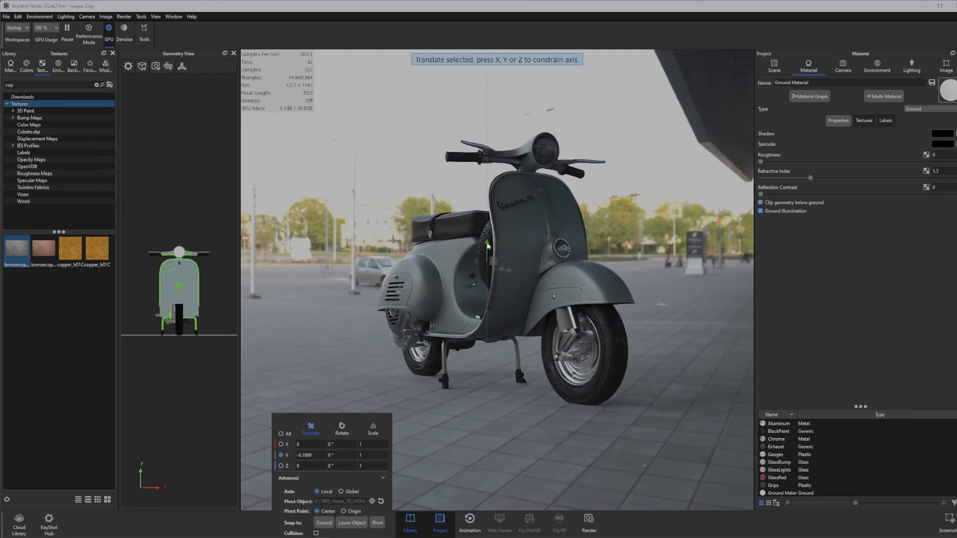
left_click_drag(487, 244, 487, 243)
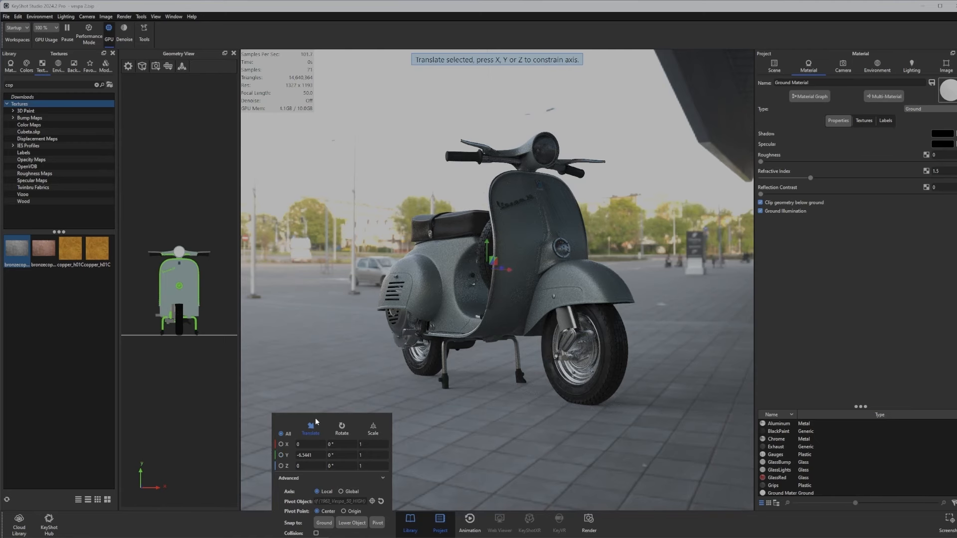
left_click_drag(315, 418, 310, 319)
left_click(376, 464)
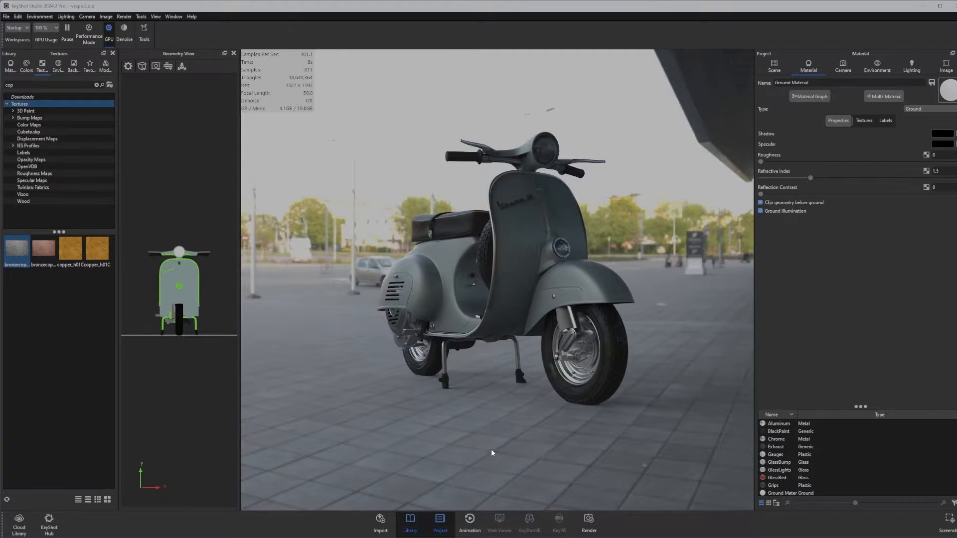
Inspect the scooter's contact with the ground from the side and the front three-quarter angle.
left_click_drag(493, 365, 460, 370)
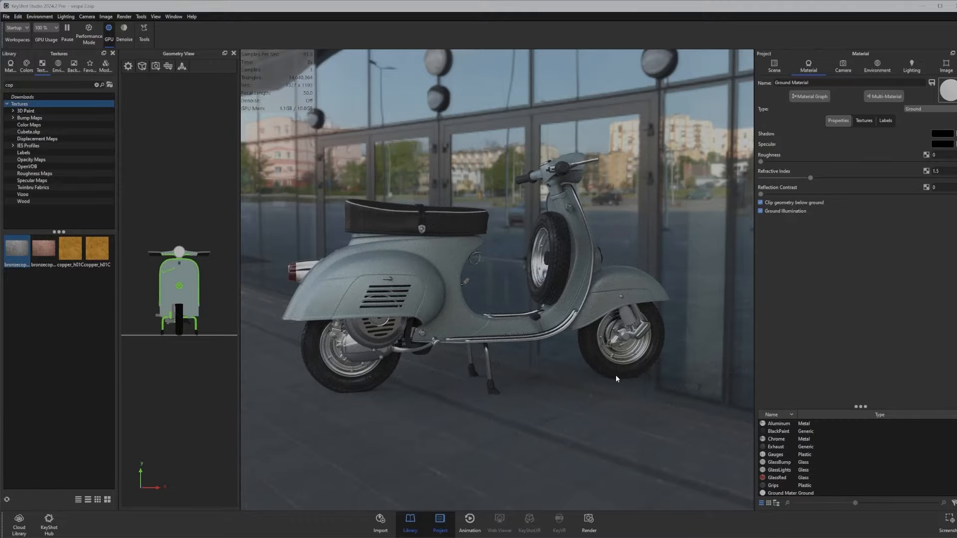
left_click_drag(616, 378, 439, 382)
left_click_drag(344, 374, 488, 372)
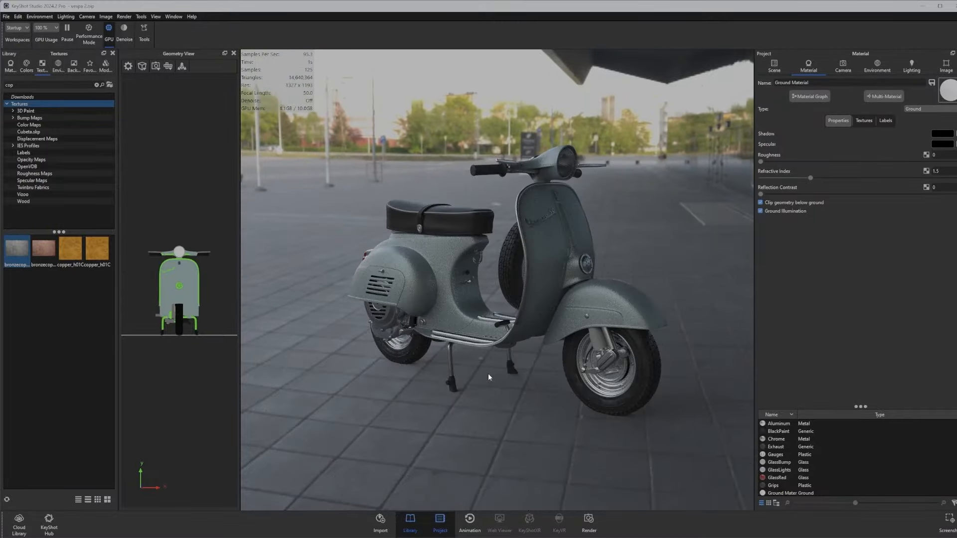